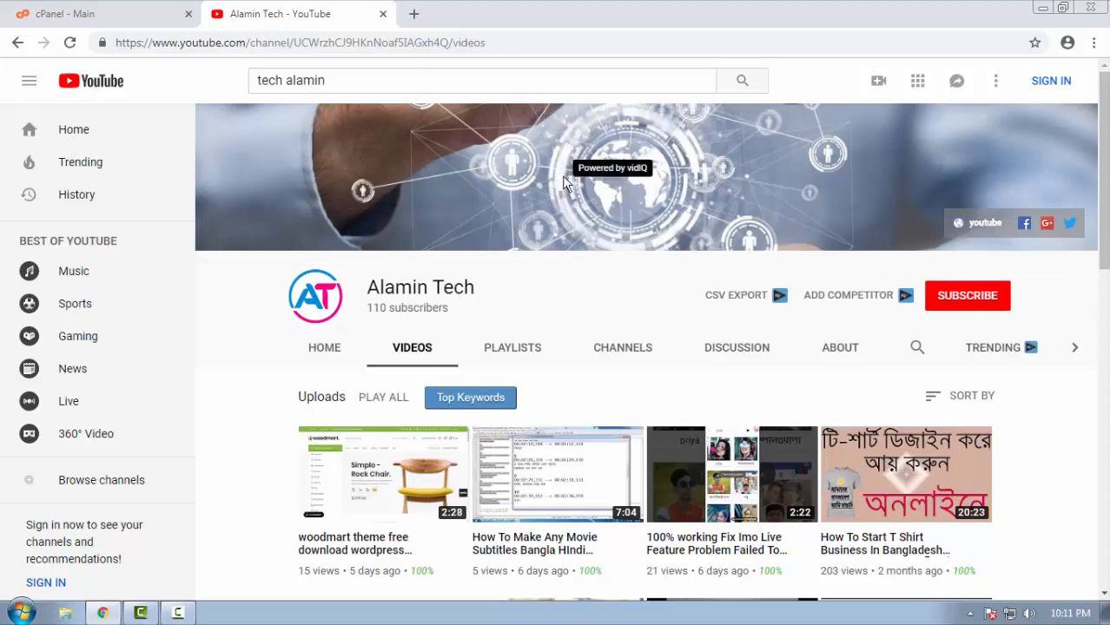
Step: Close the YouTube page and open the WordPress installer page from the cPanel home page
click(126, 19)
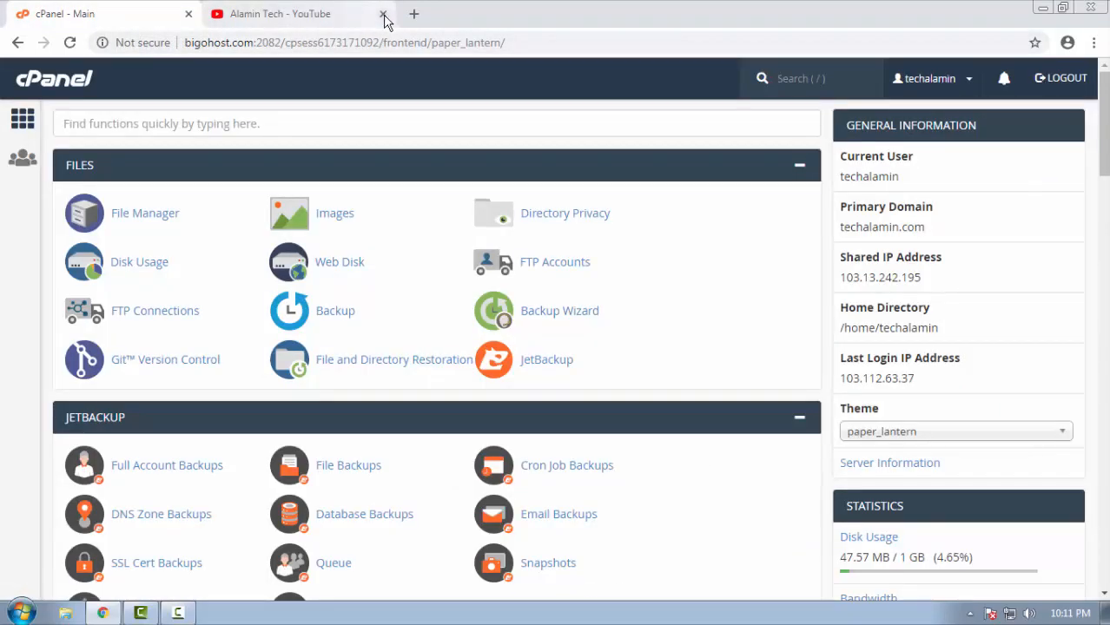
click(382, 14)
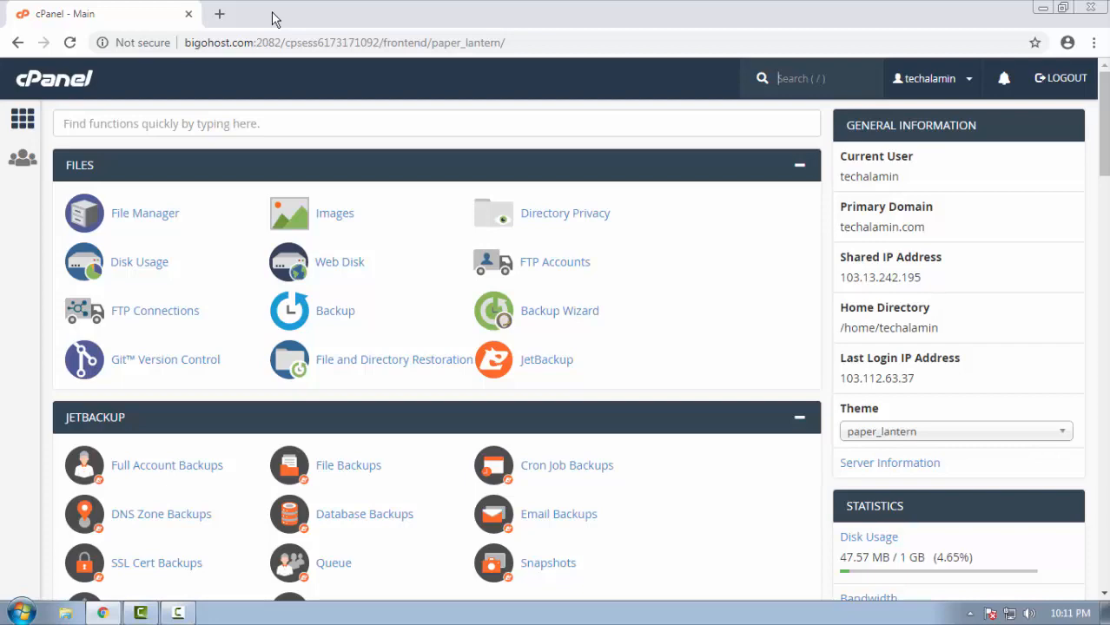
drag(1103, 131, 1076, 413)
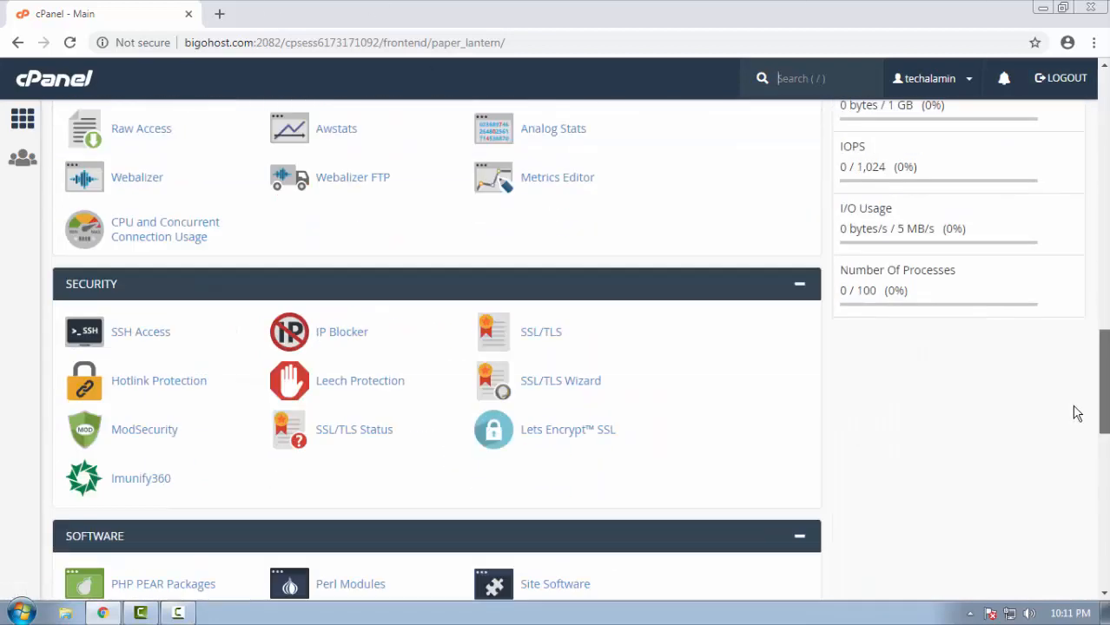
scroll(213, 520, down, 7)
click(159, 443)
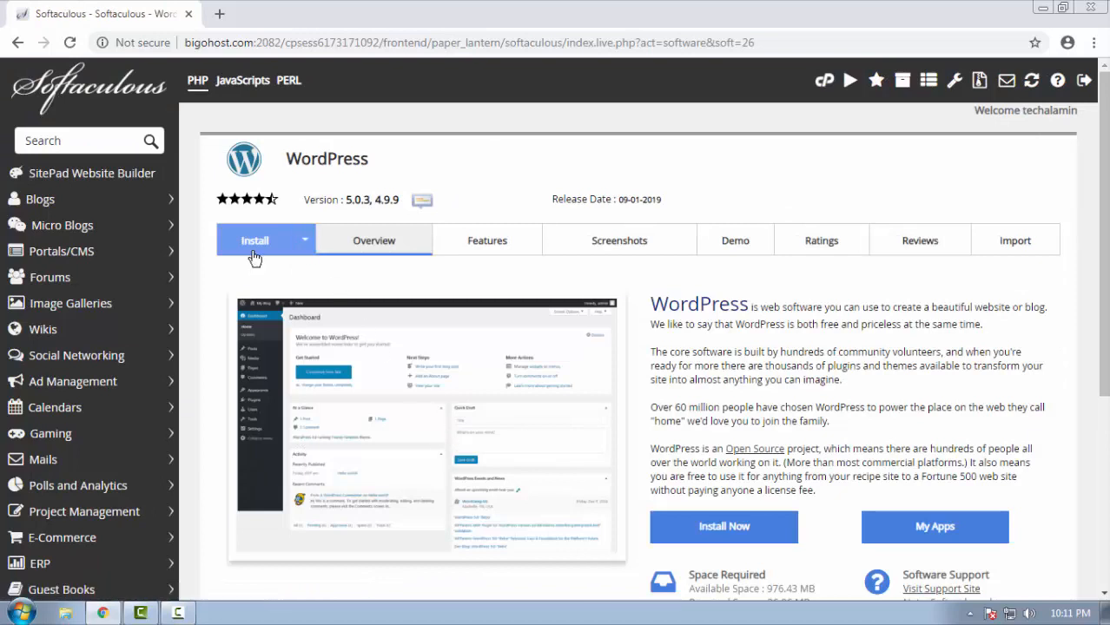
click(254, 258)
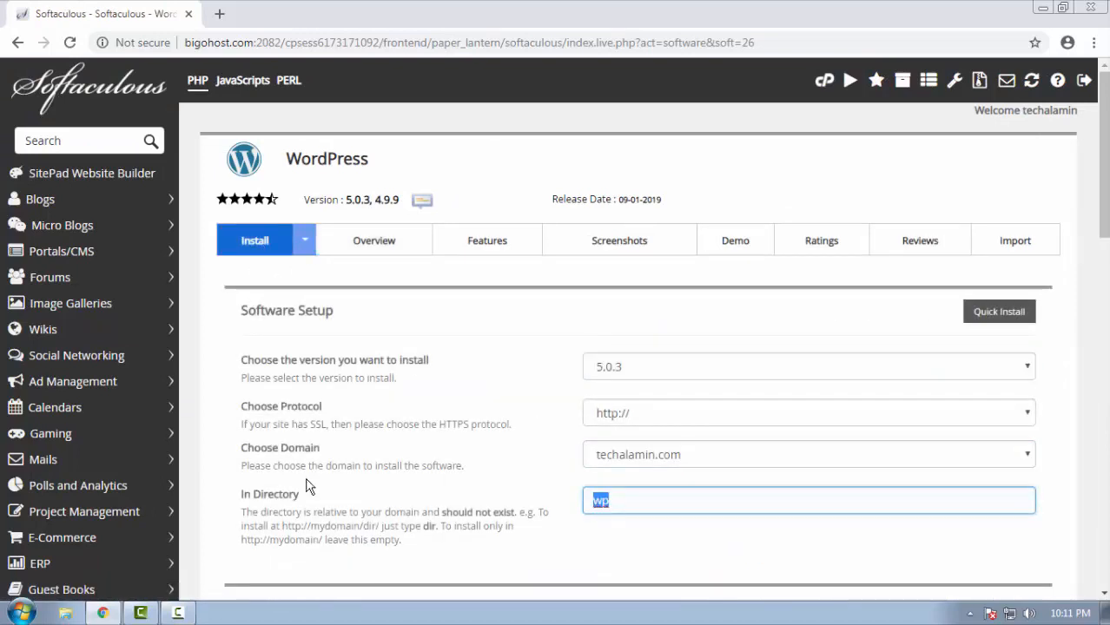
scroll(379, 460, down, 1)
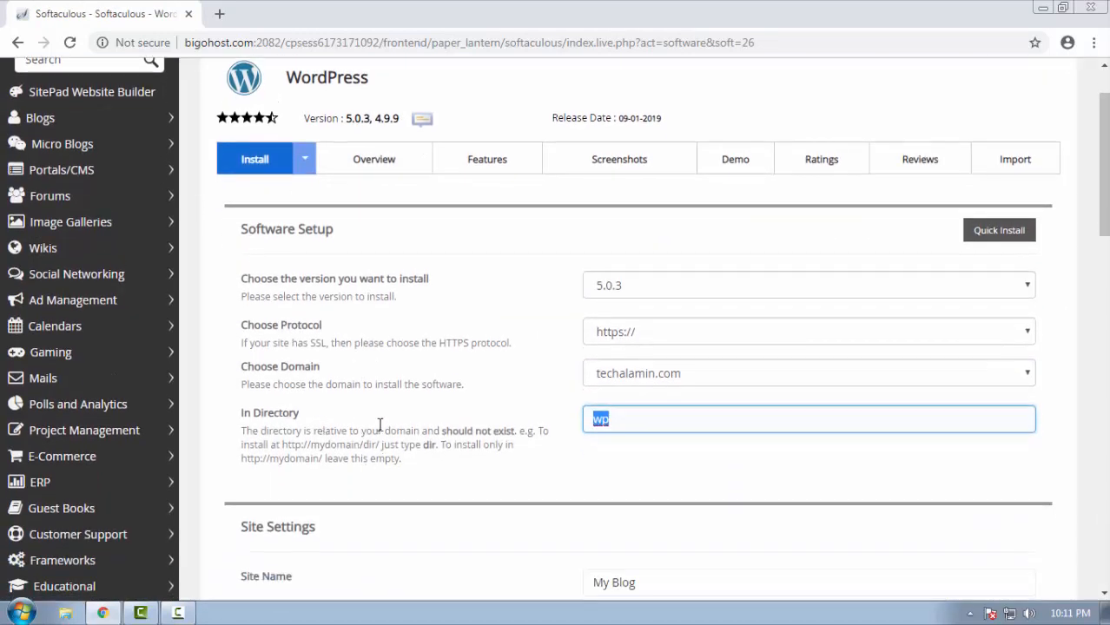
key(BackSpace)
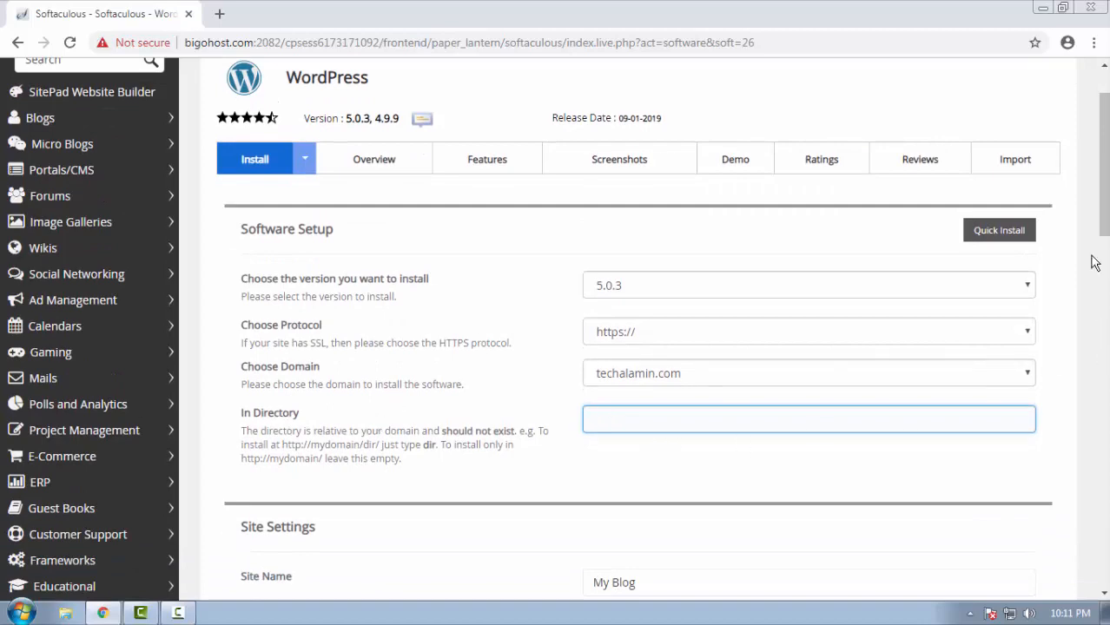
scroll(1093, 263, down, 15)
click(637, 398)
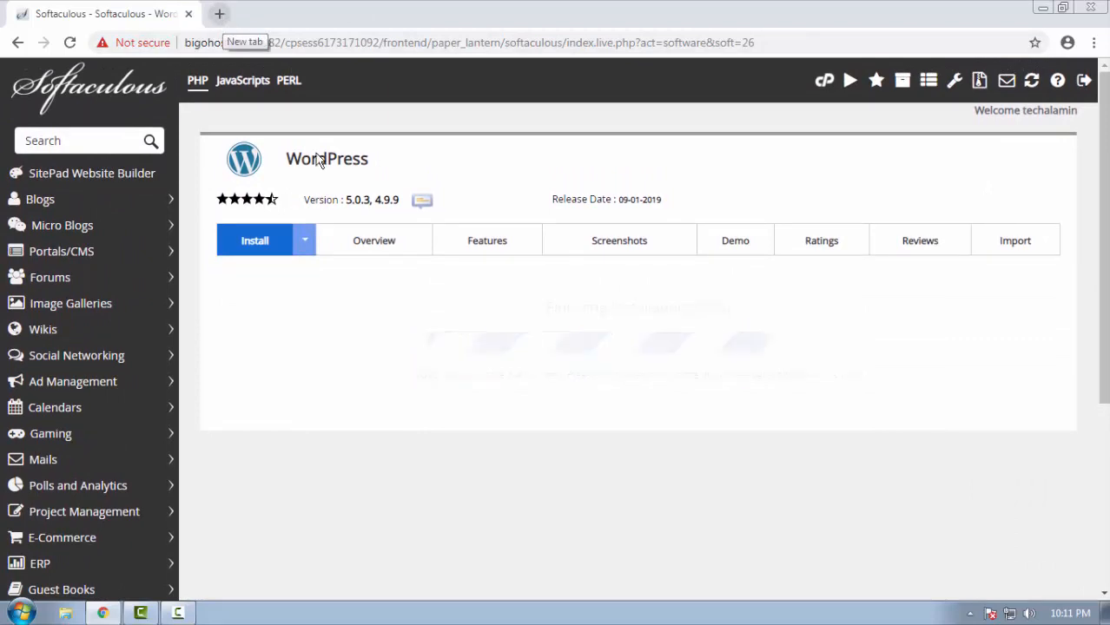
Step: Open the new techalamin.com site, close the installer page, and go to the site's /wp-admin address
click(293, 357)
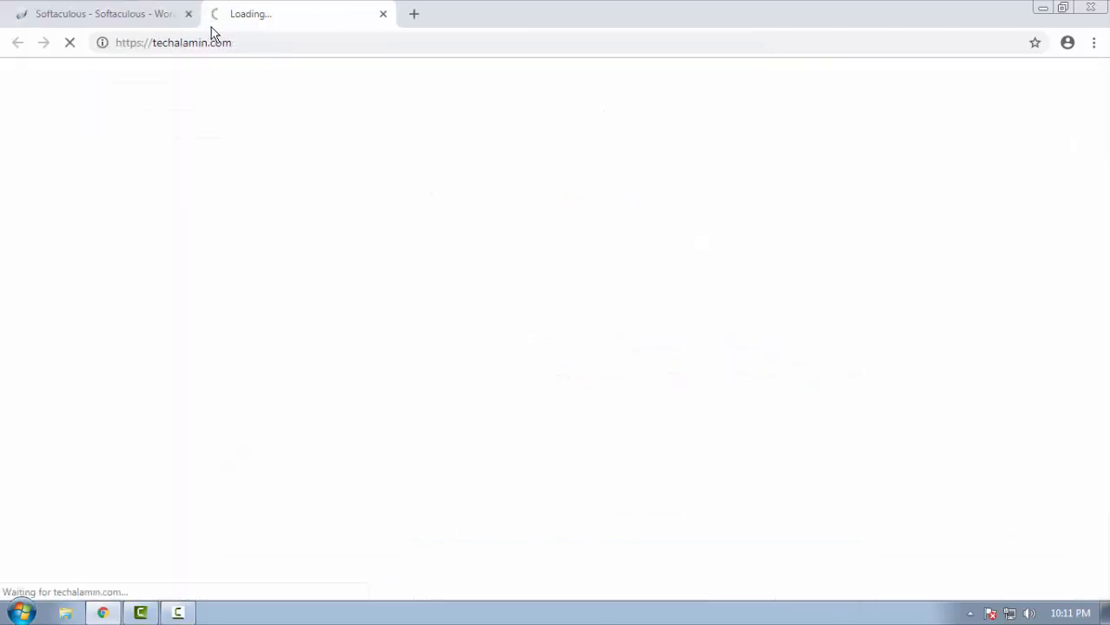
click(189, 15)
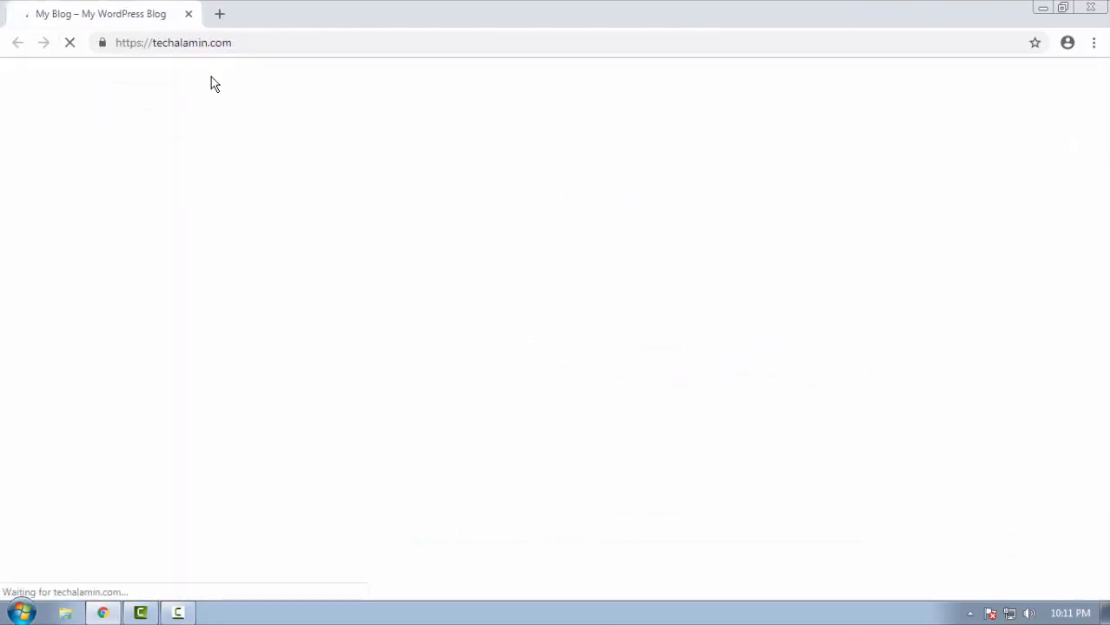
click(310, 43)
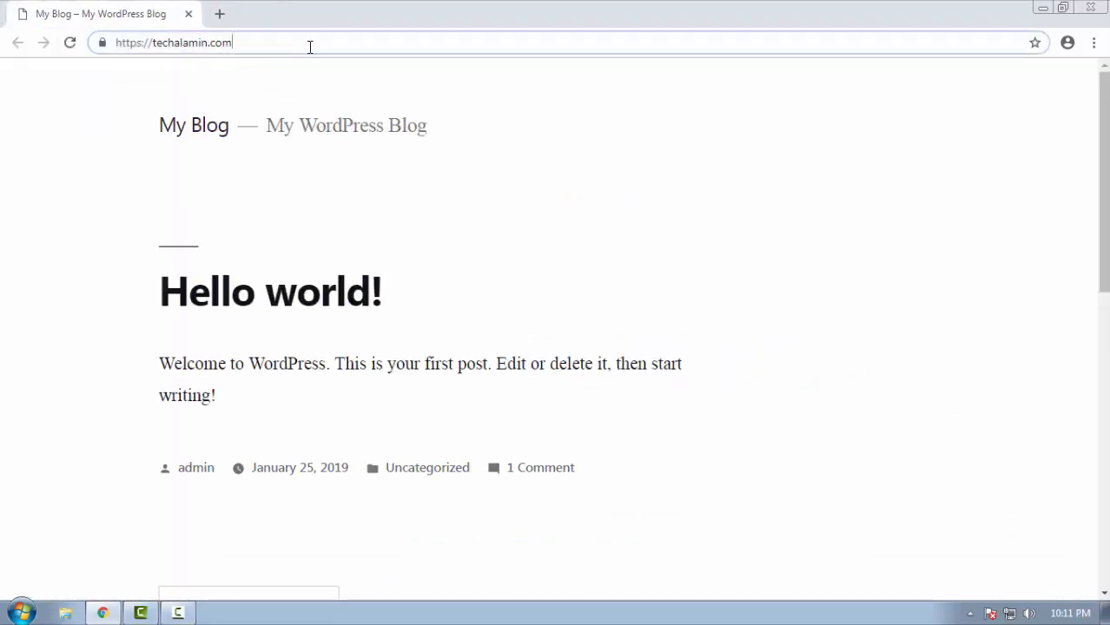
text(/wp-admin)
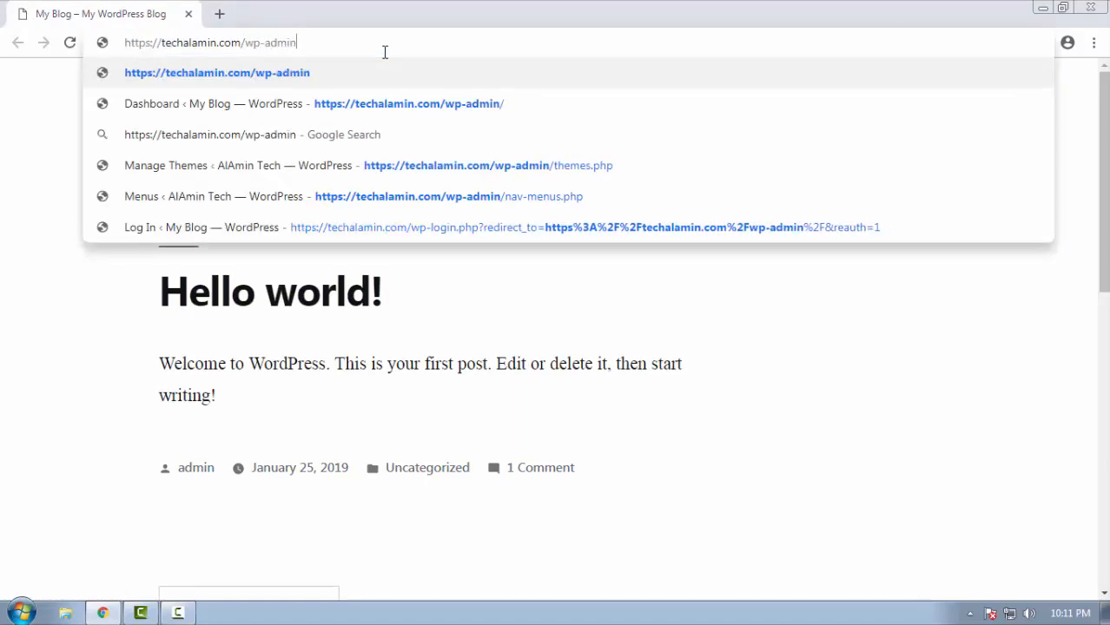
key(Return)
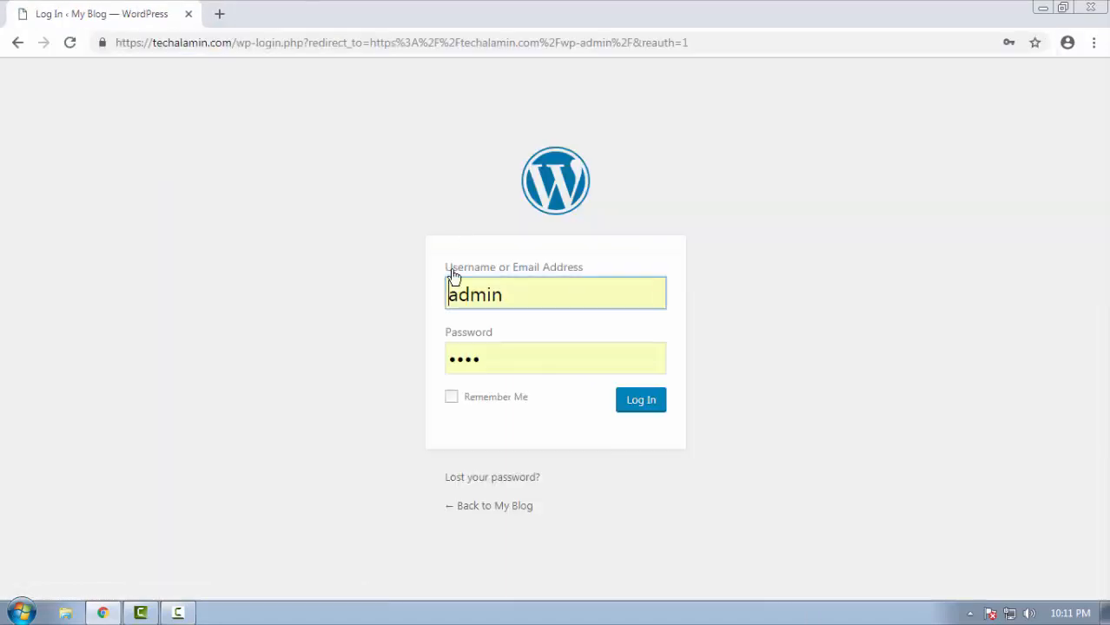
Step: Log in to the WordPress admin with the filled-in credentials and dismiss the Personal Data and Privacy notice
drag(502, 300, 1, 370)
click(635, 411)
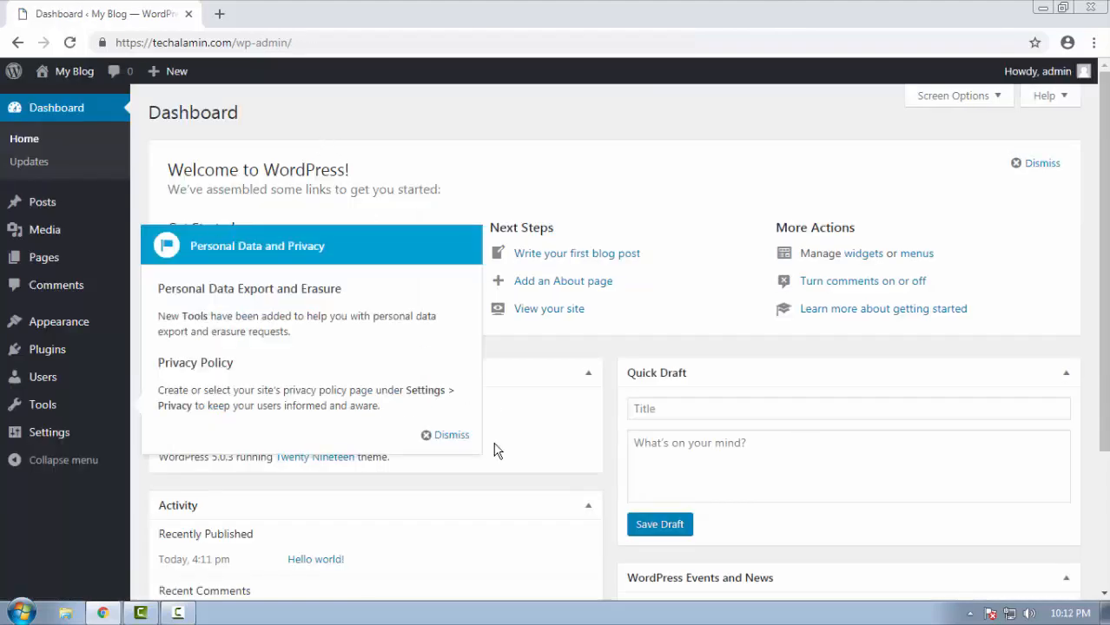
click(443, 434)
Step: Open the installed themes and view the details of Twenty Seventeen and Twenty Sixteen
mouse_move(26, 325)
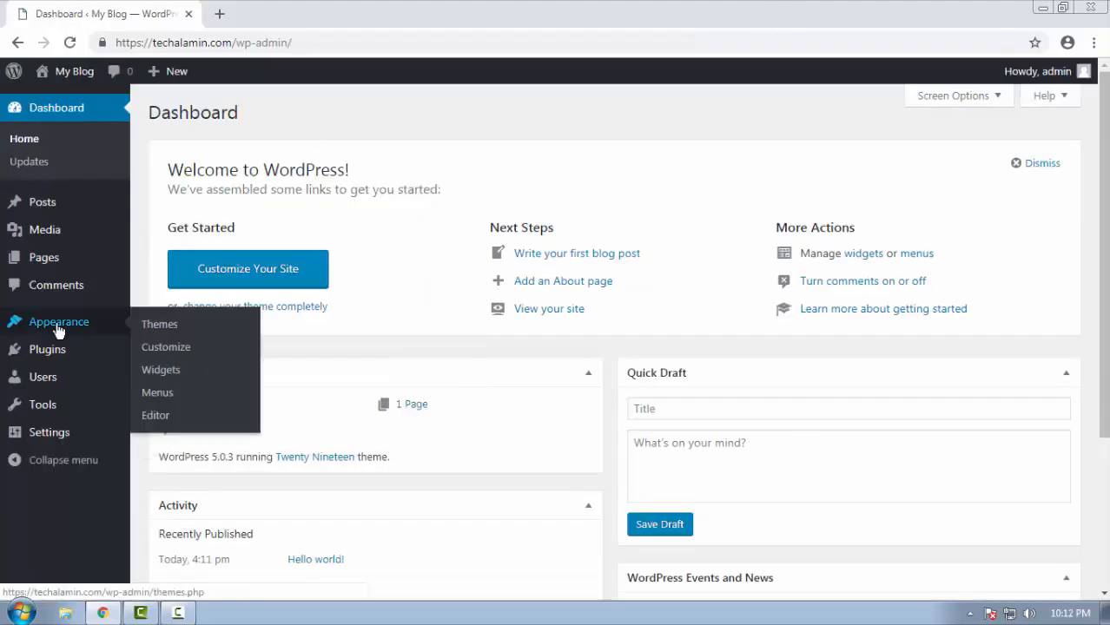
click(146, 327)
click(768, 278)
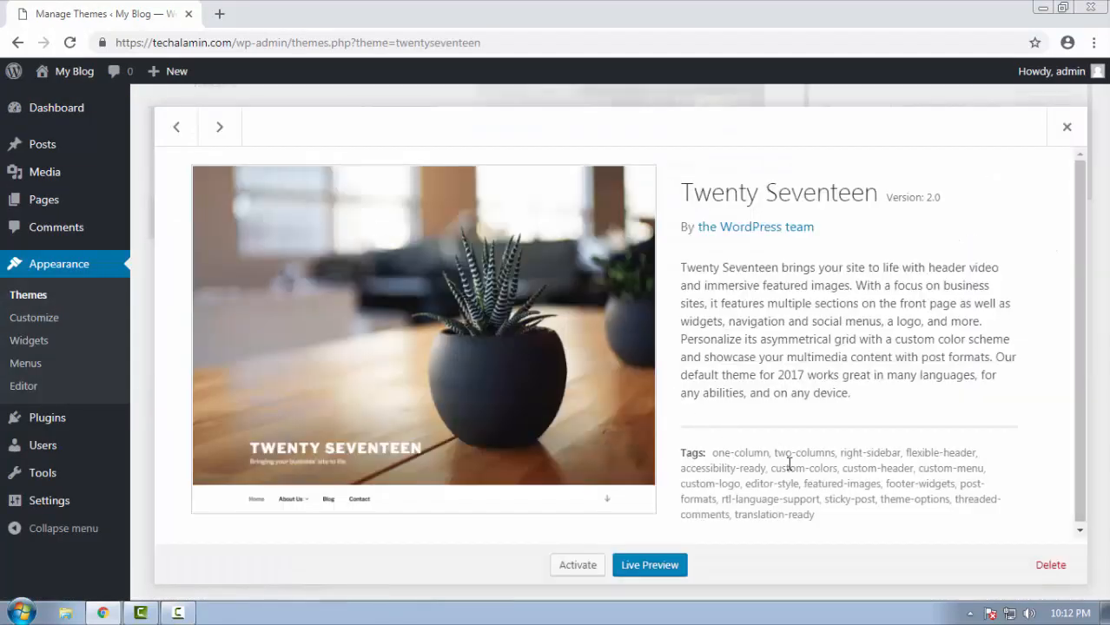
key(Right)
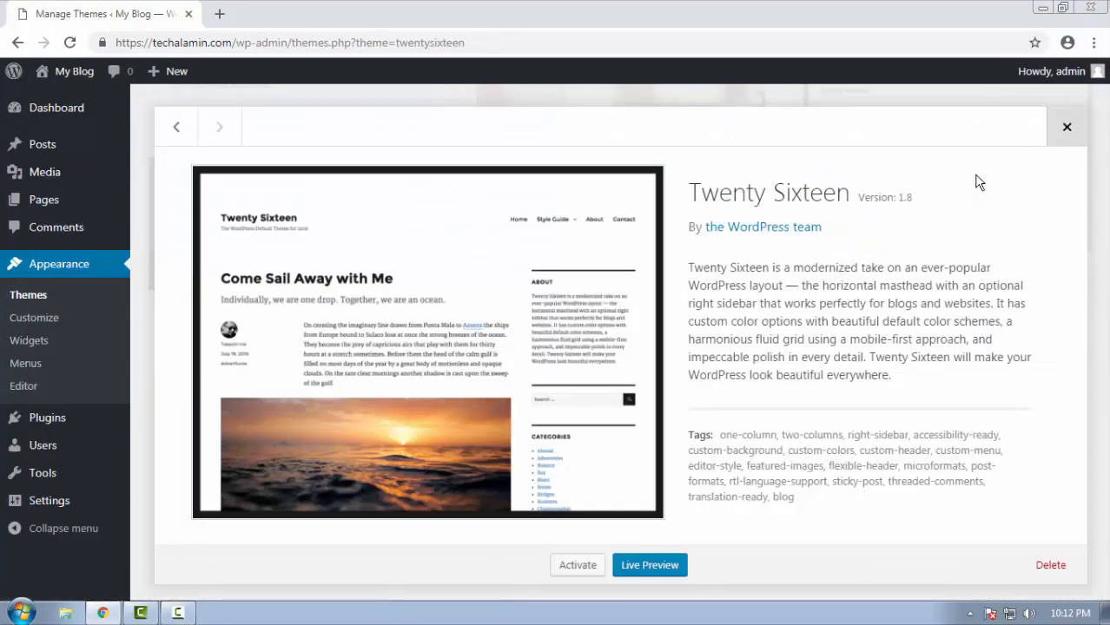
click(1066, 126)
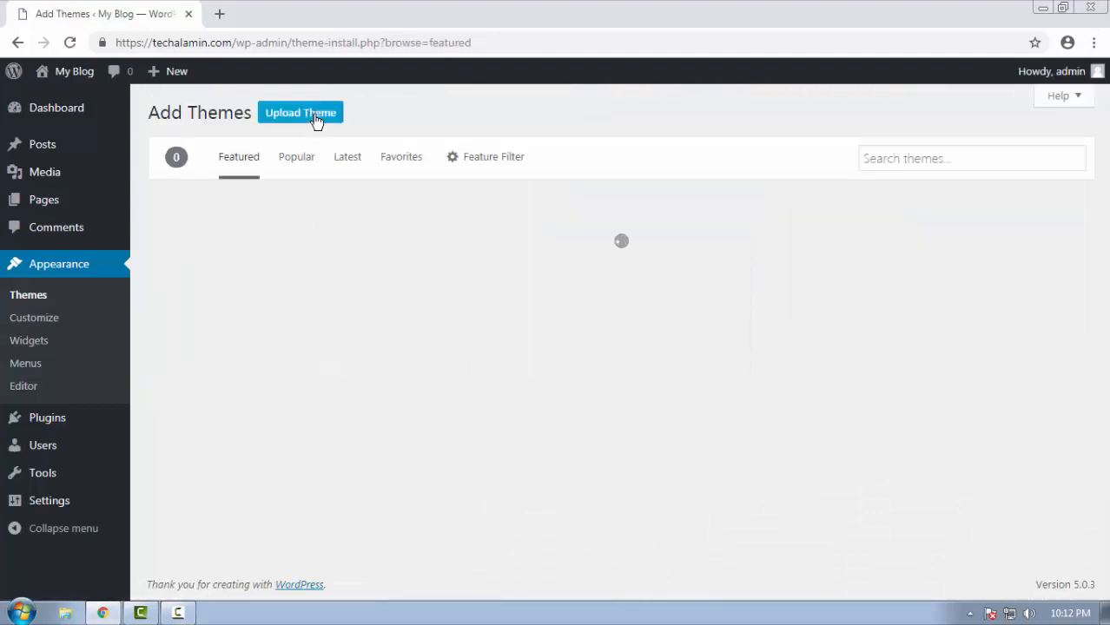
Step: Upload the theme package sahifa-theme.zip and install it
click(314, 113)
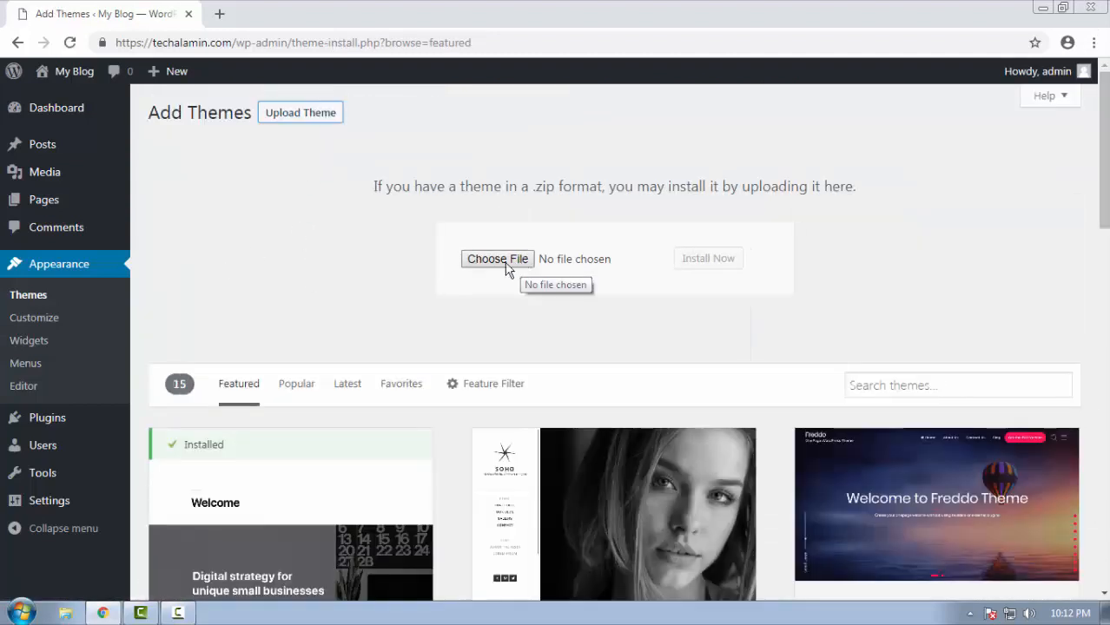
click(513, 261)
scroll(540, 149, down, 5)
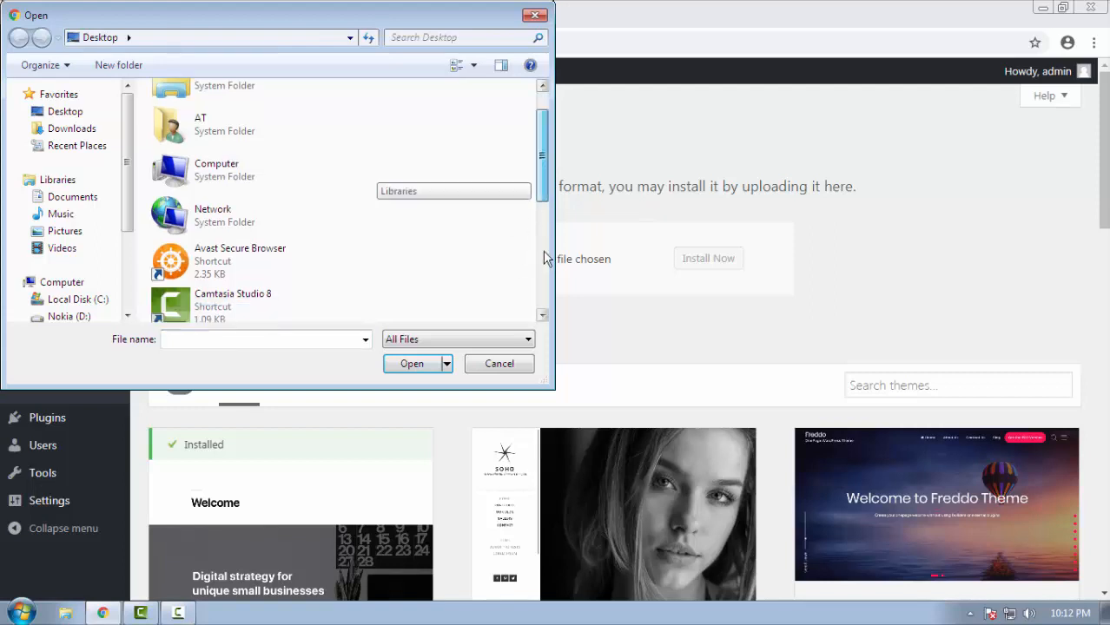
double_click(184, 299)
click(723, 262)
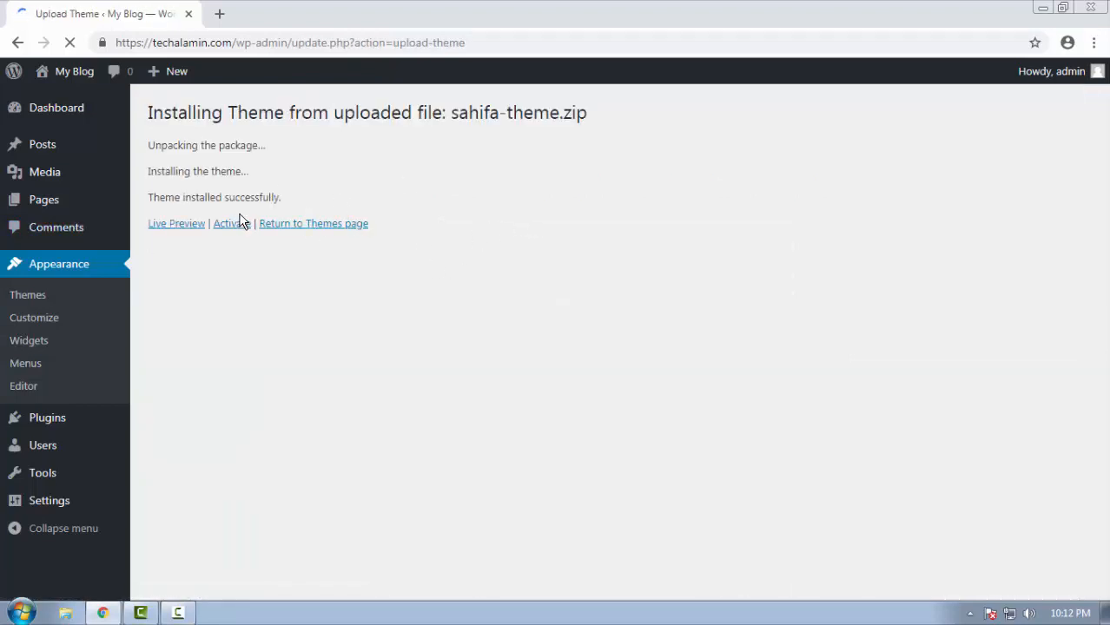
Step: Activate the newly installed Sahifa theme
click(233, 224)
click(219, 14)
click(156, 9)
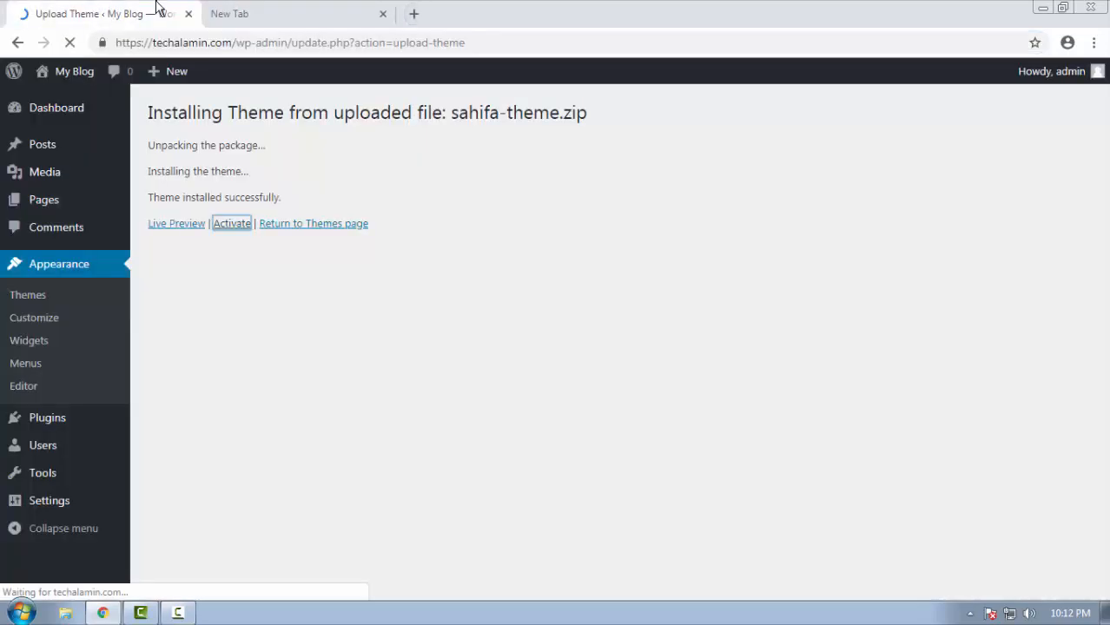
click(382, 14)
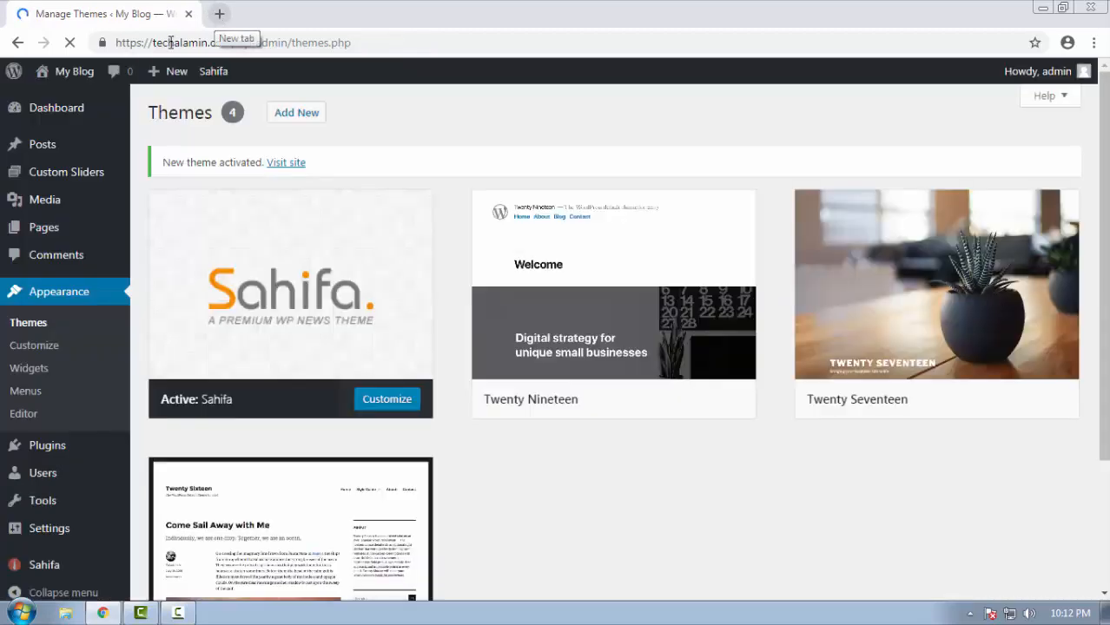
Step: Open the dashboard in its own tab, load the live site in the themes tab, and place the dashboard tab first
mouse_move(75, 107)
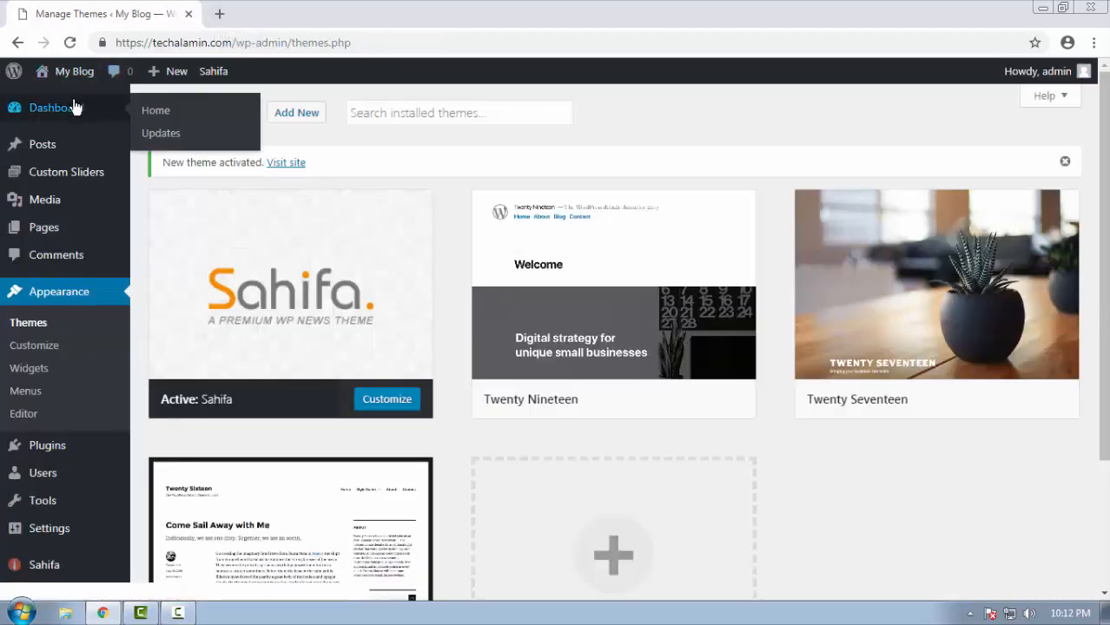
right_click(155, 111)
click(208, 119)
click(287, 17)
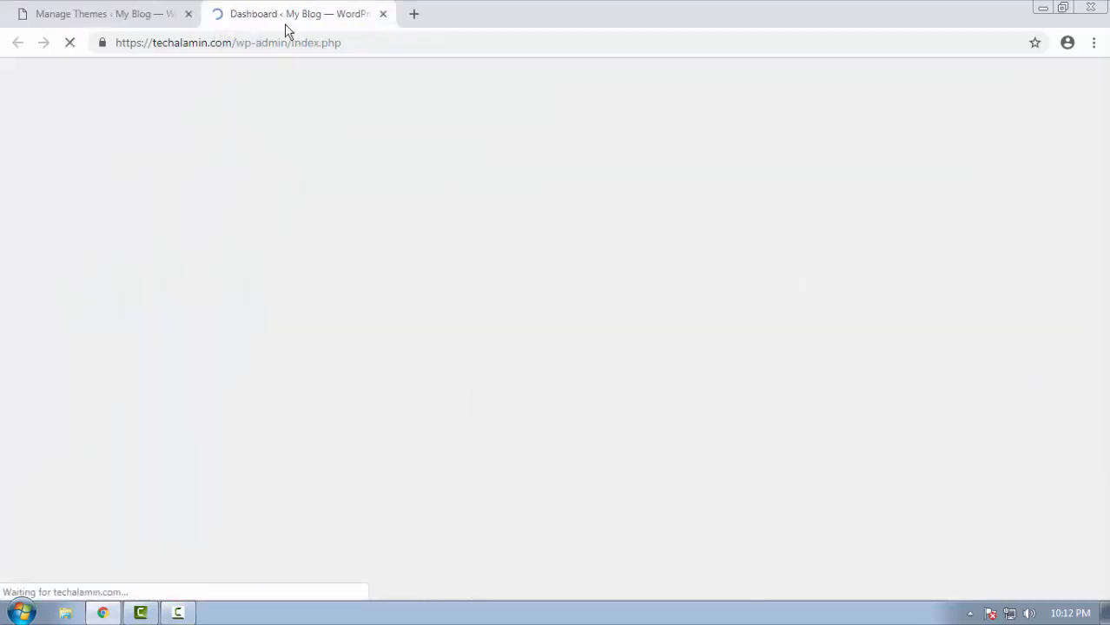
click(160, 12)
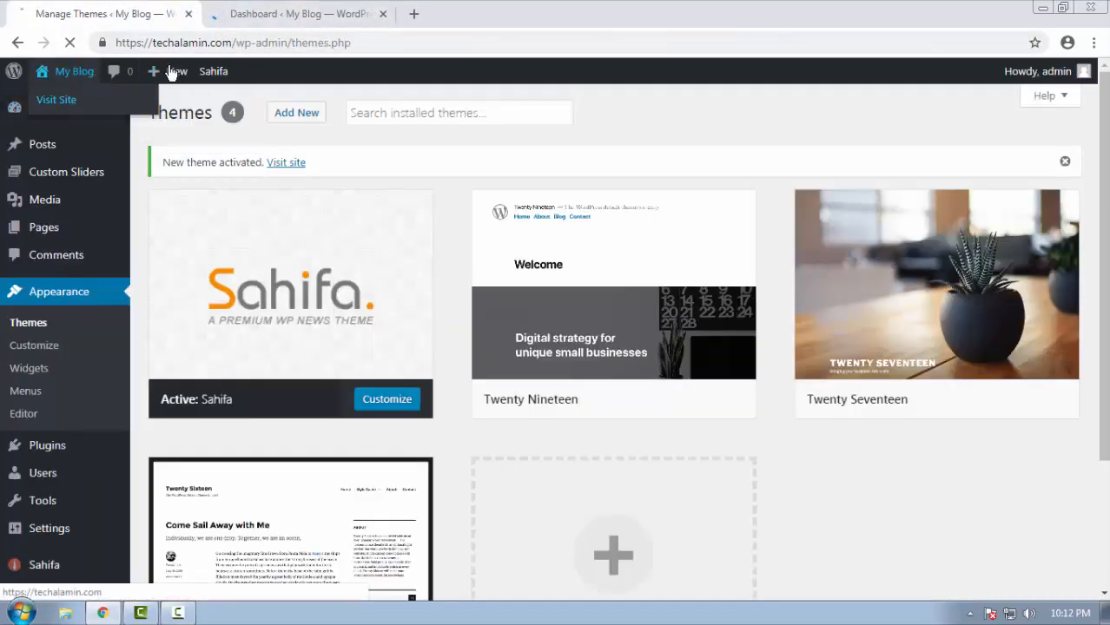
drag(289, 18, 106, 7)
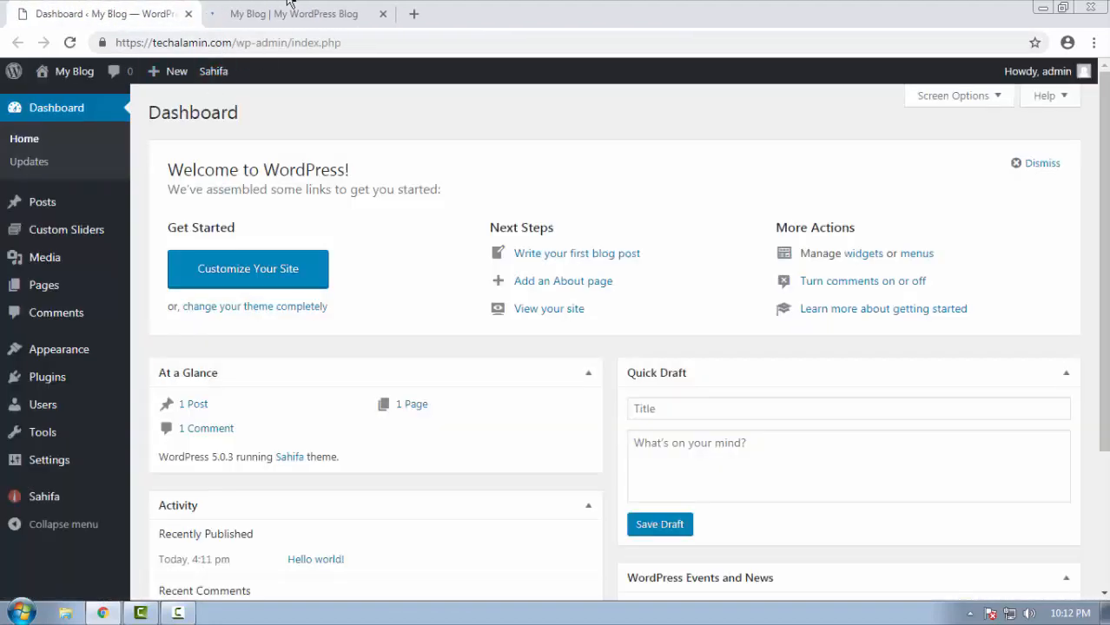
Step: Examine the live site's header, post area, sidebar widgets and footer under the Sahifa theme, and return to the dashboard
click(290, 6)
scroll(847, 312, down, 3)
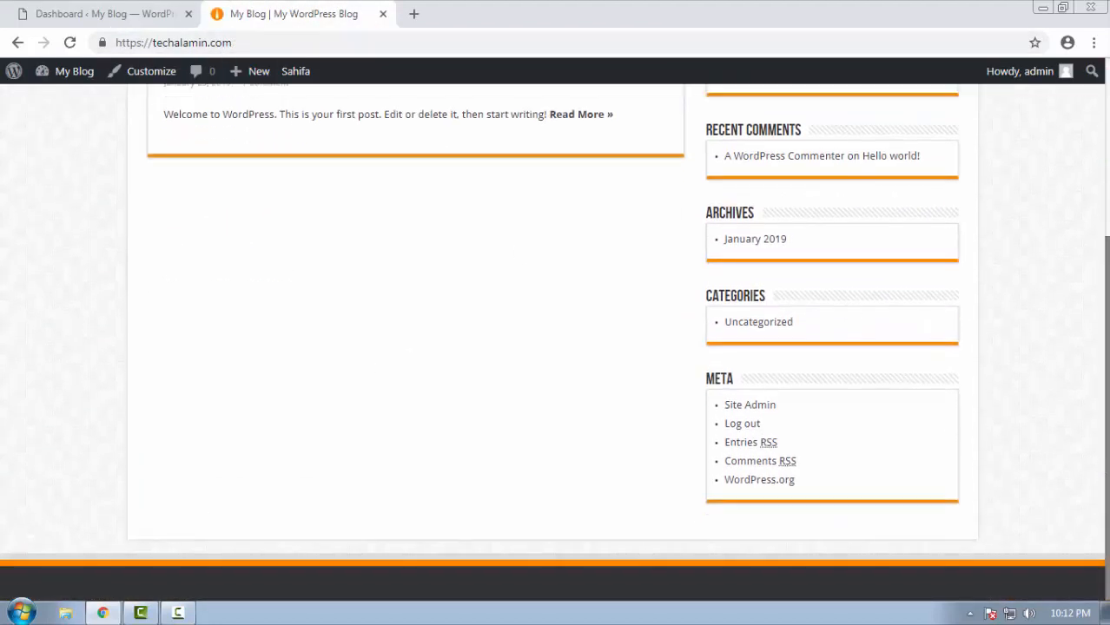
scroll(556, 312, up, 3)
scroll(555, 312, down, 3)
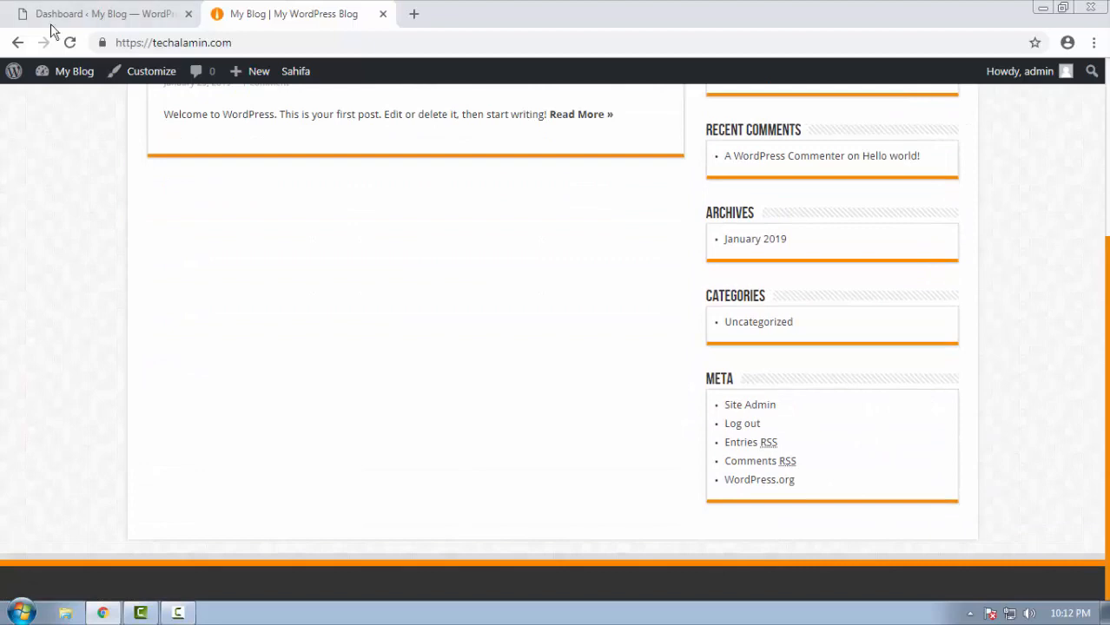
scroll(444, 213, up, 3)
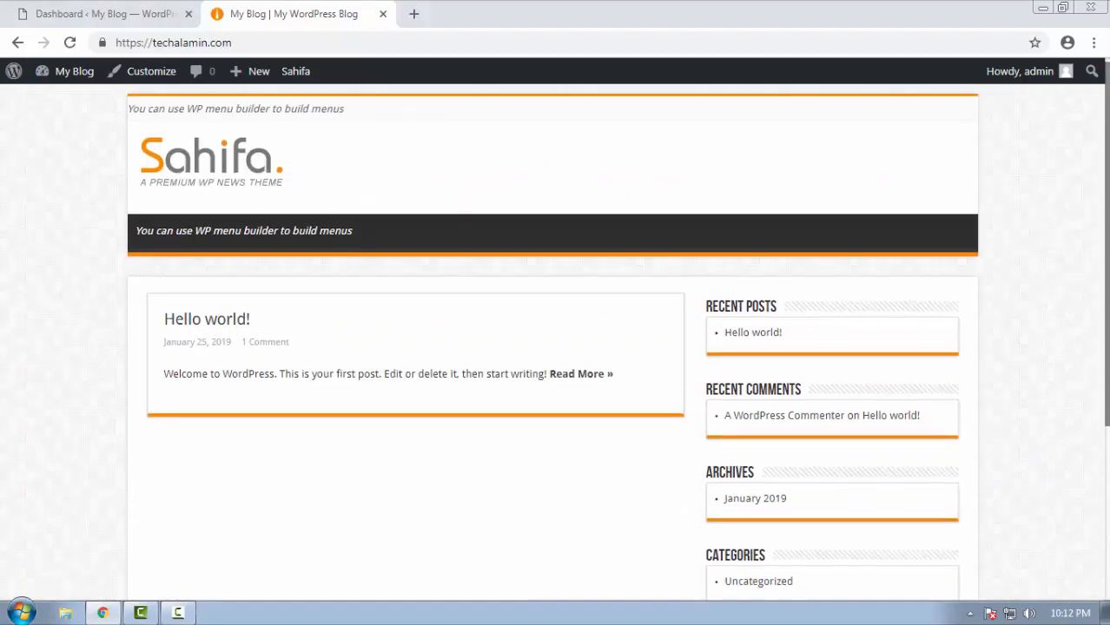
click(106, 13)
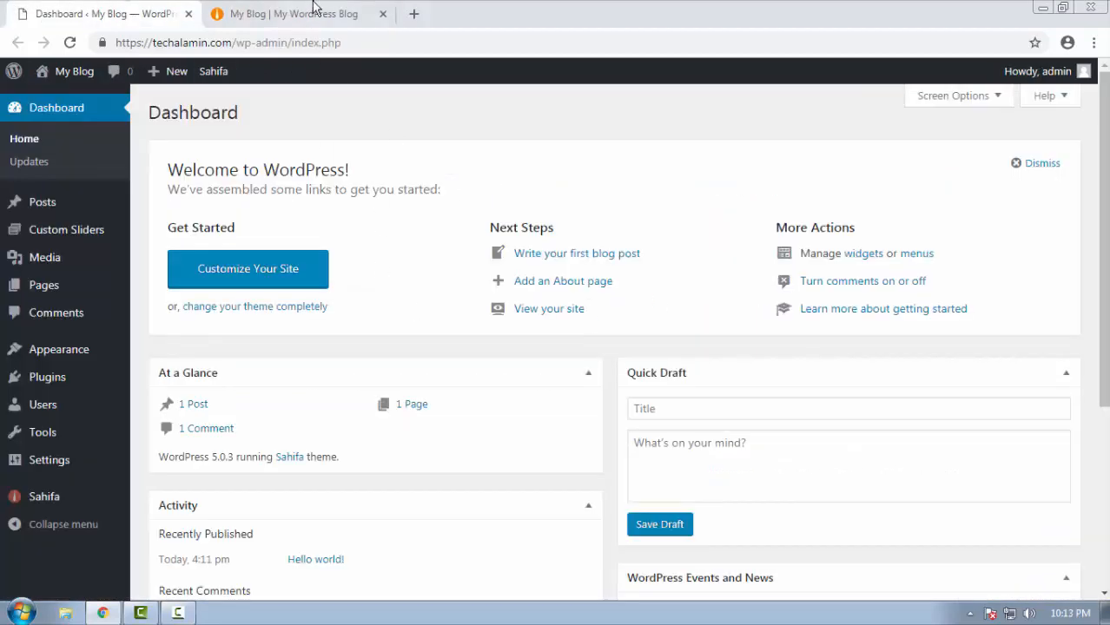
key(ctrl+Tab)
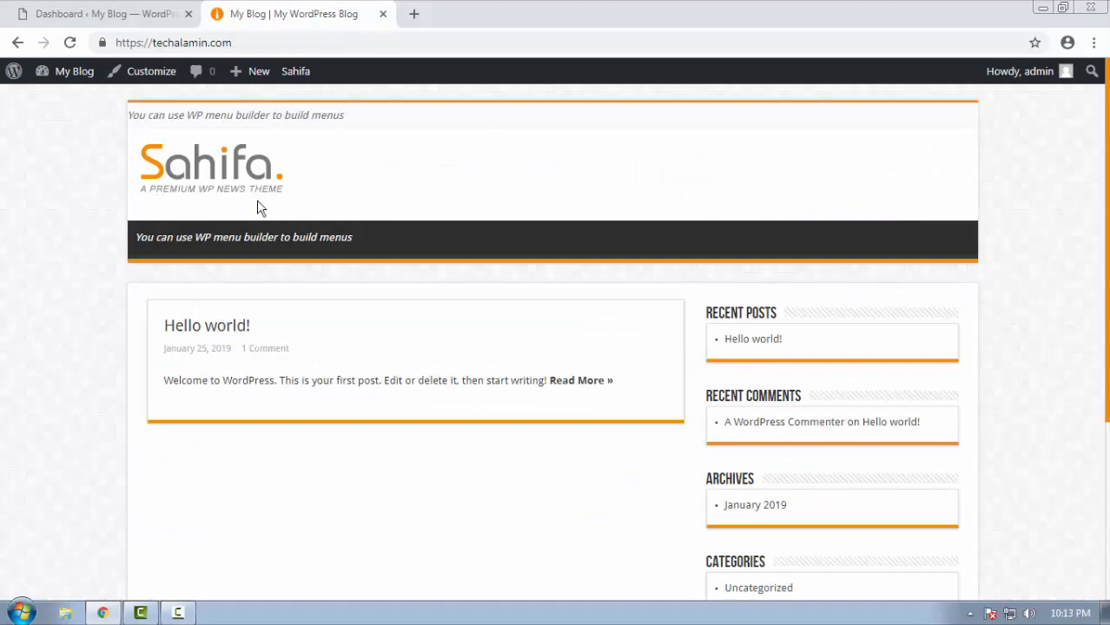
click(154, 10)
click(223, 10)
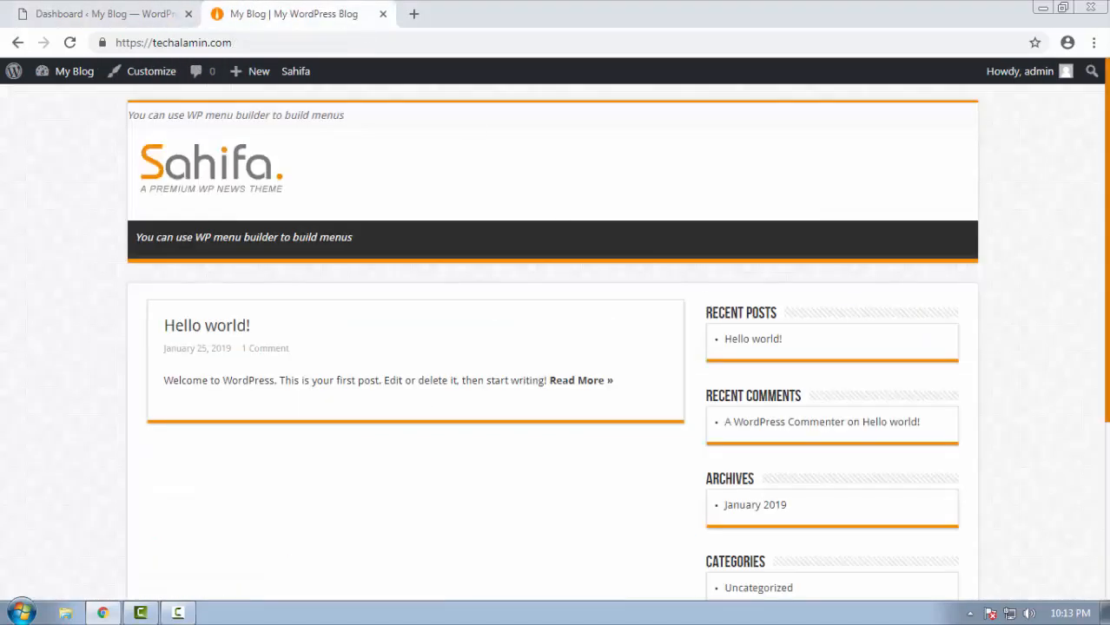
scroll(554, 338, down, 3)
scroll(811, 531, up, 1)
scroll(811, 531, down, 1)
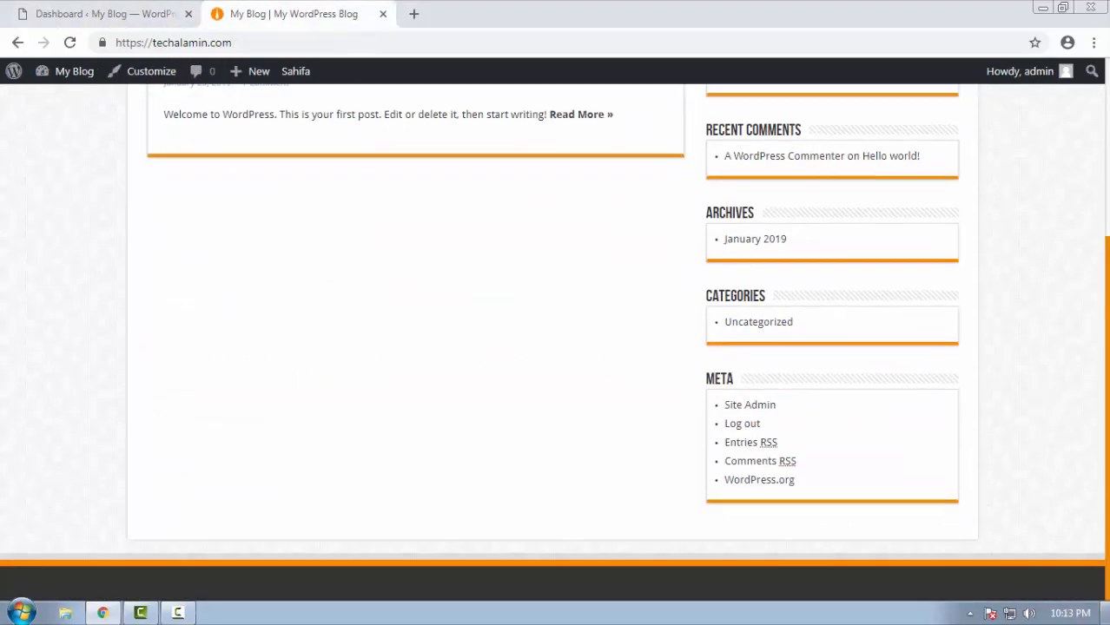
click(44, 10)
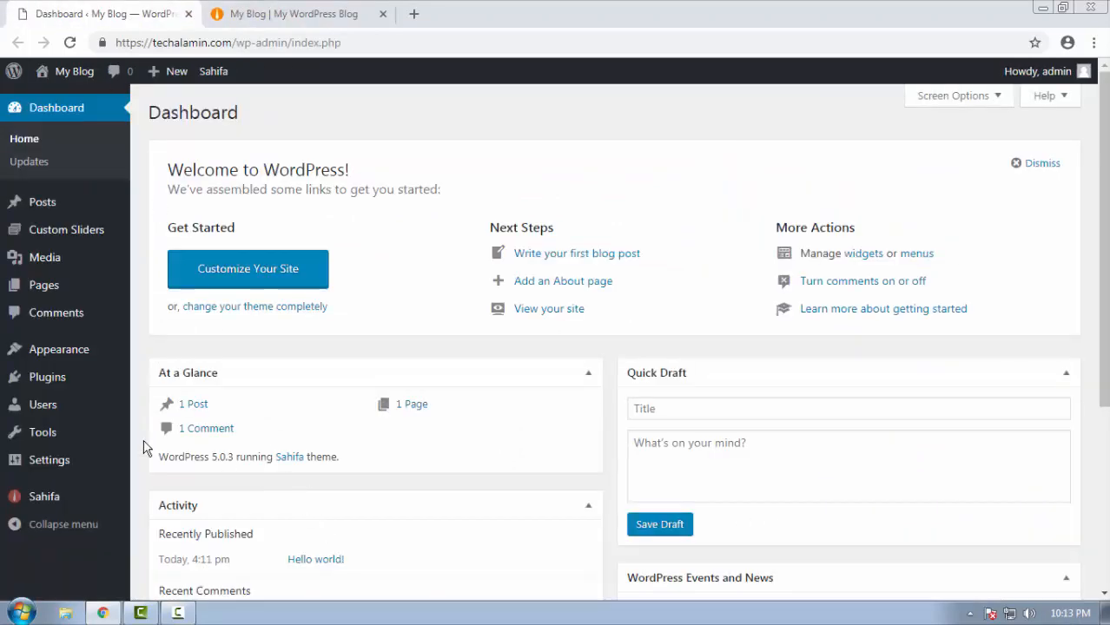
Step: Import the Sahifa theme's demo data, run the import a second time, and check the import log
mouse_move(44, 496)
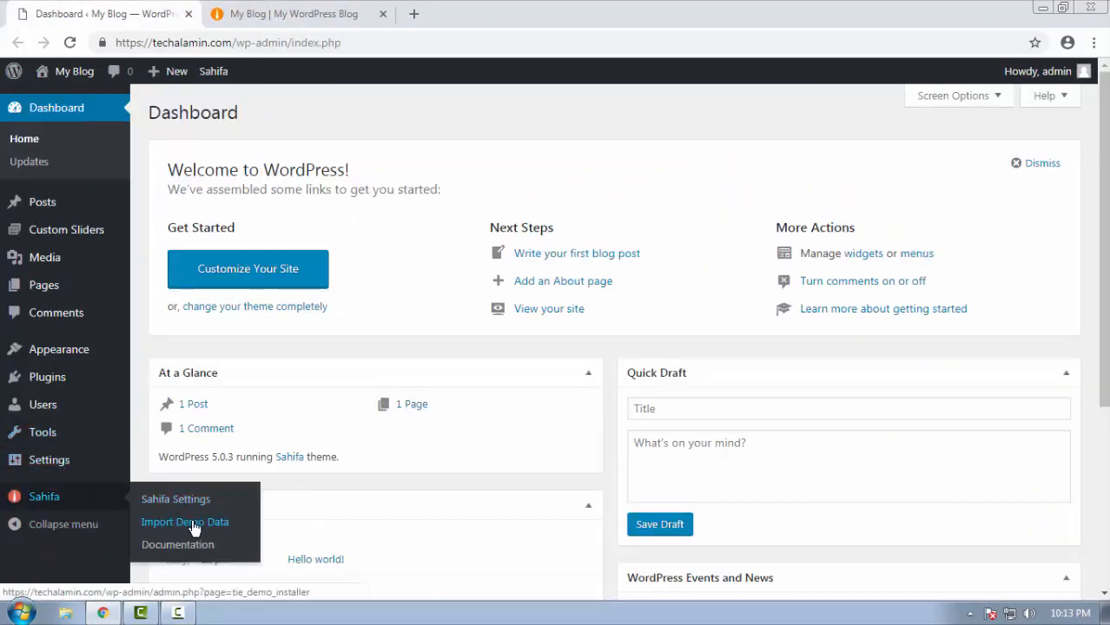
click(202, 523)
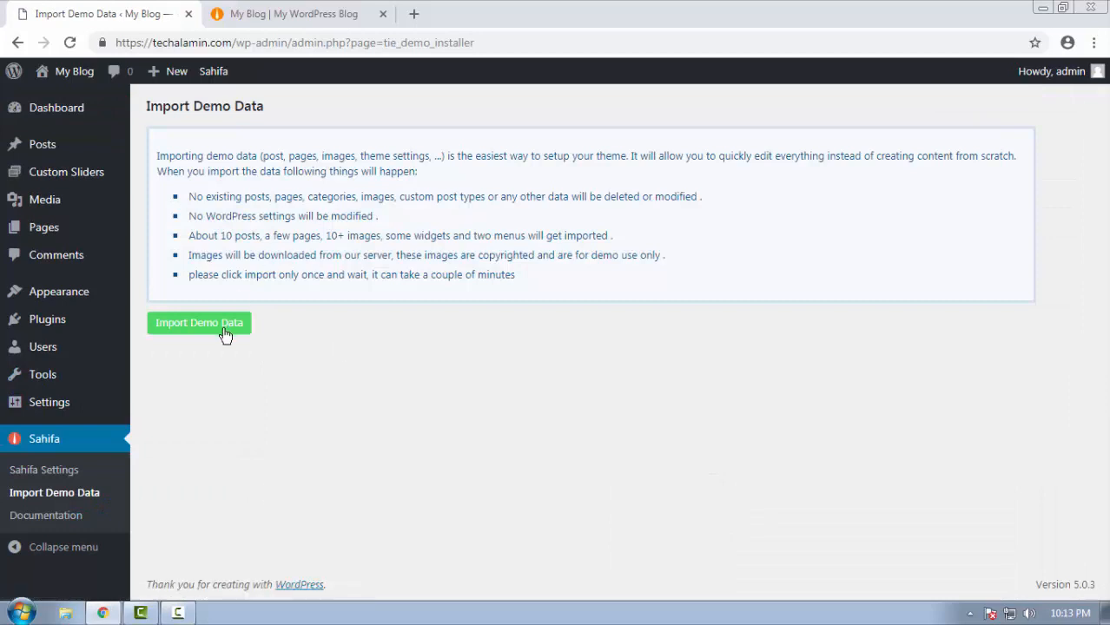
click(223, 326)
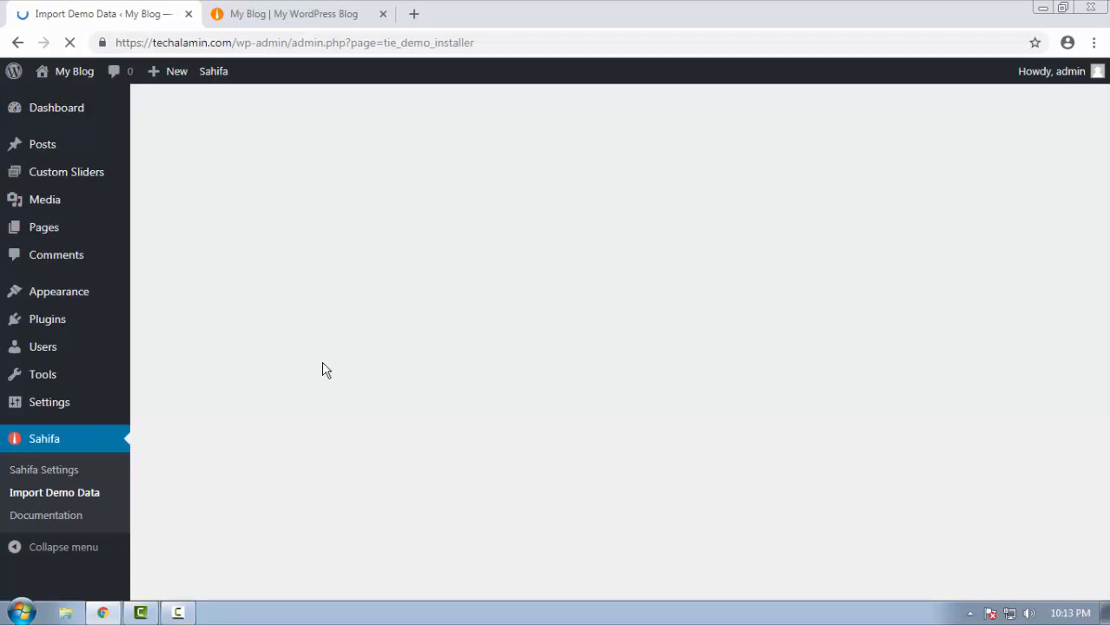
right_click(293, 233)
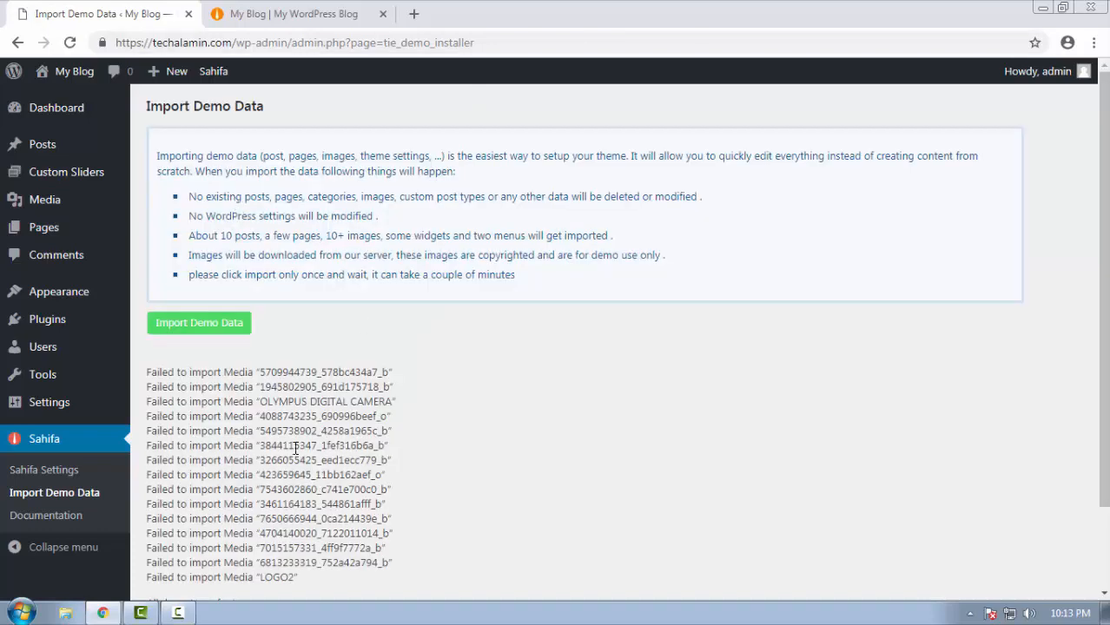
click(194, 325)
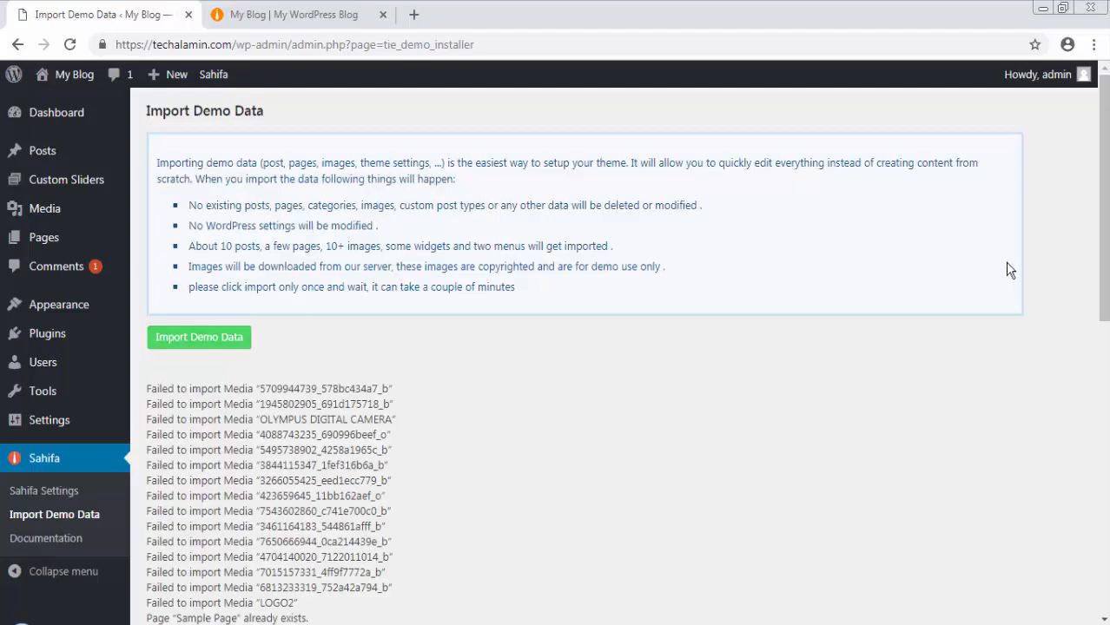
scroll(1009, 270, down, 15)
scroll(695, 217, up, 15)
Step: Reload the live site and examine its header menus, post boxes, sidebar and footer alongside the demo import log
click(287, 15)
click(70, 44)
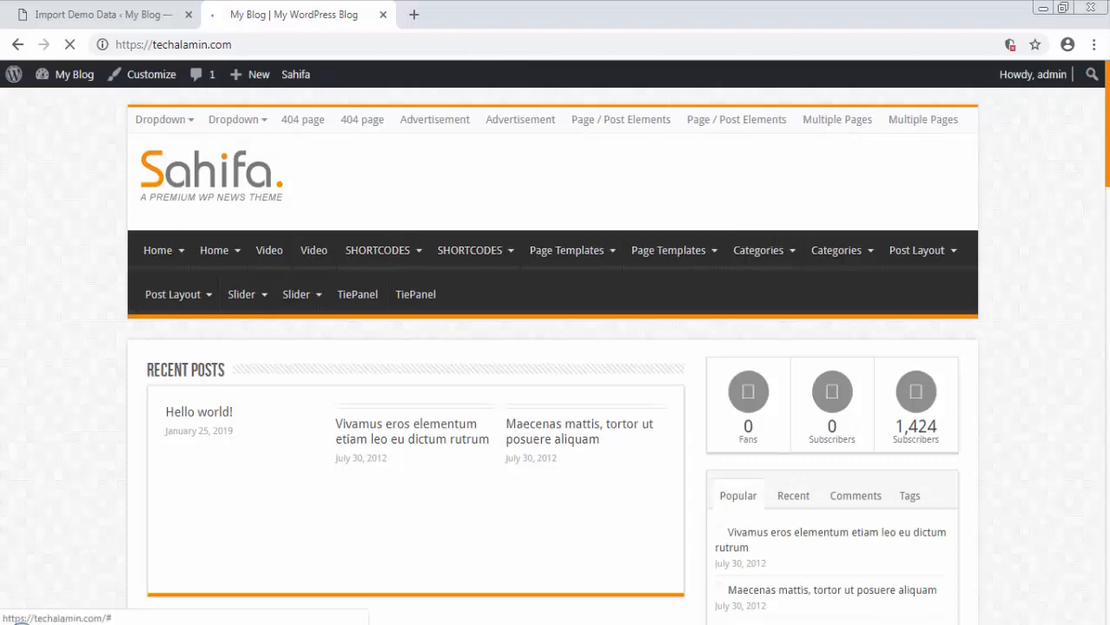
drag(1107, 130, 1104, 505)
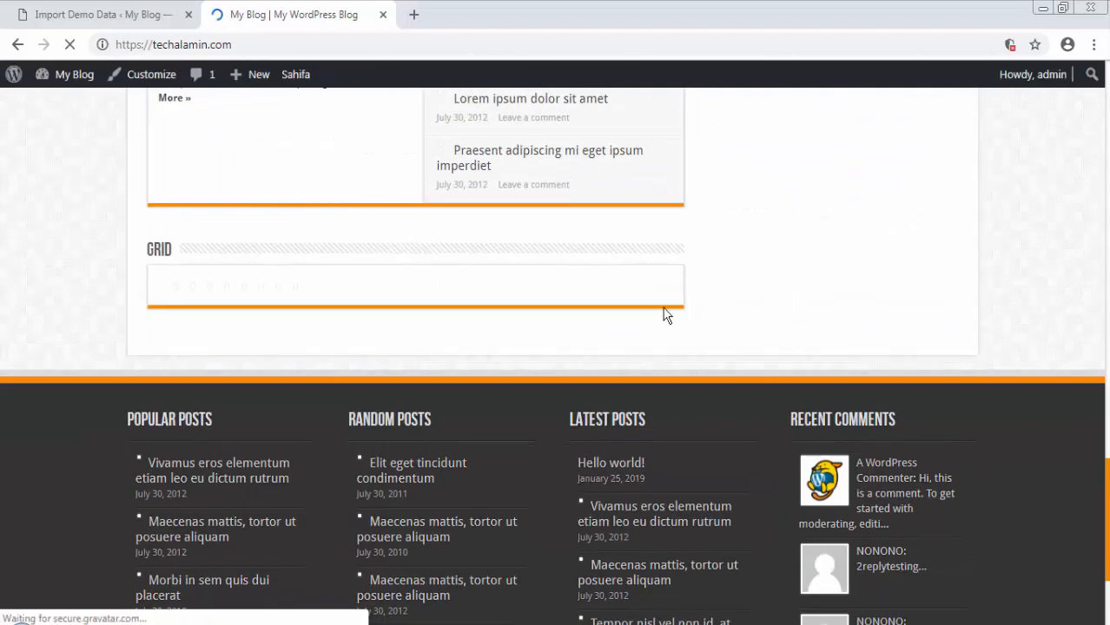
scroll(806, 290, up, 15)
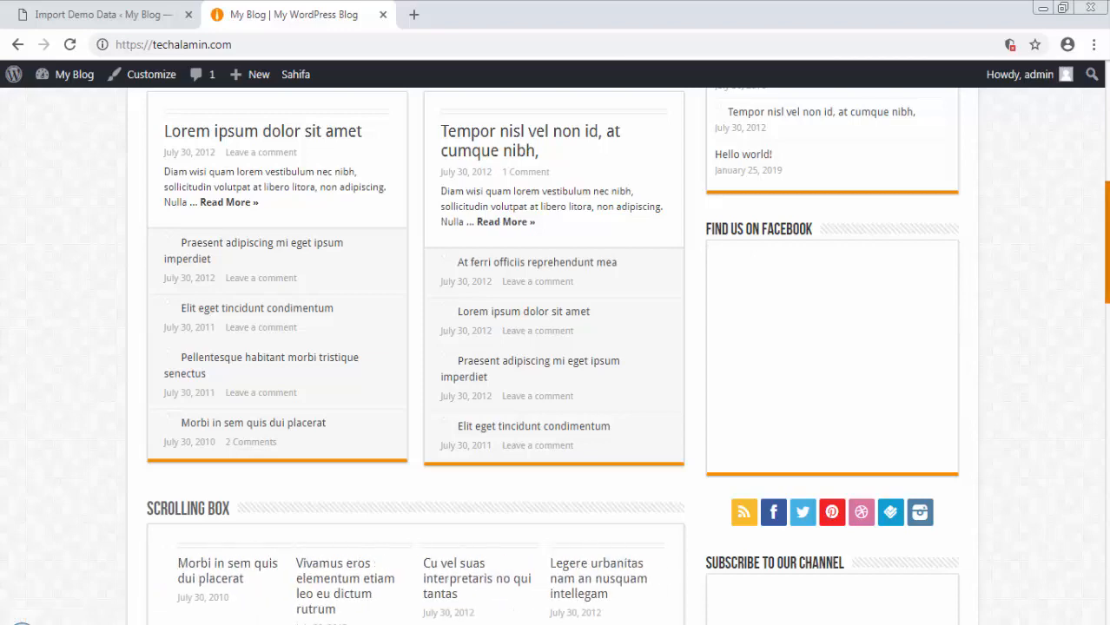
scroll(947, 272, up, 6)
click(69, 14)
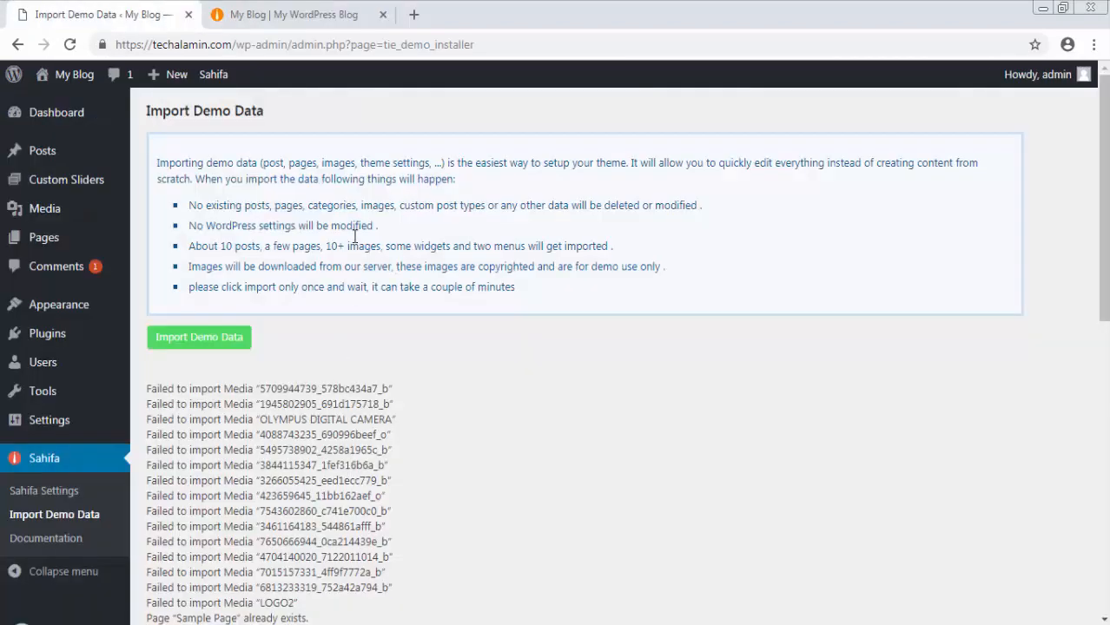
click(303, 13)
click(63, 13)
scroll(307, 371, down, 5)
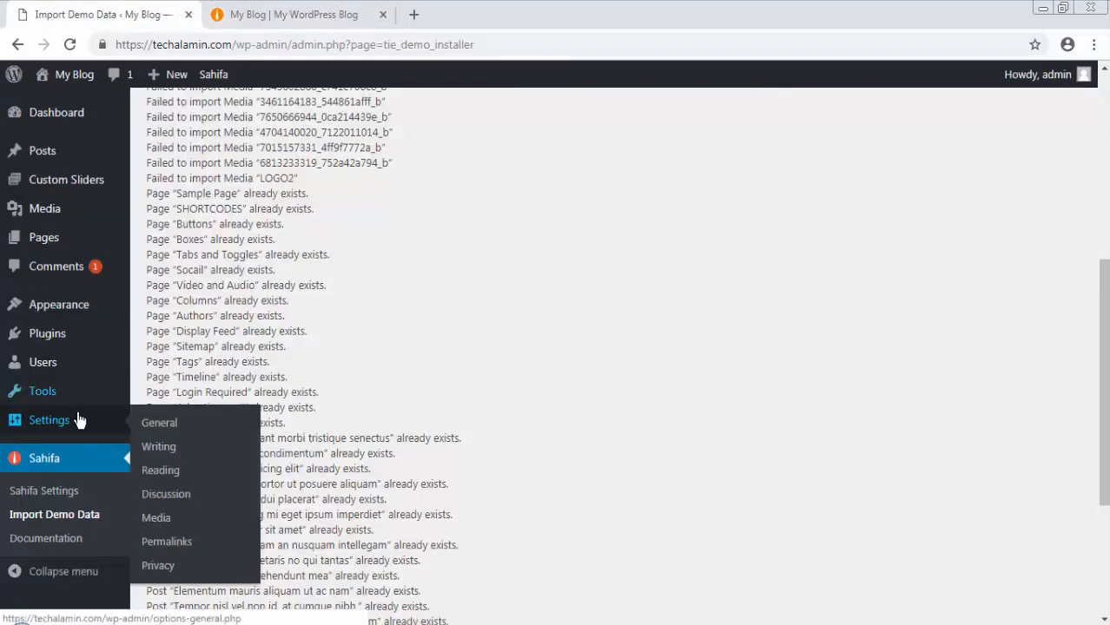
click(295, 14)
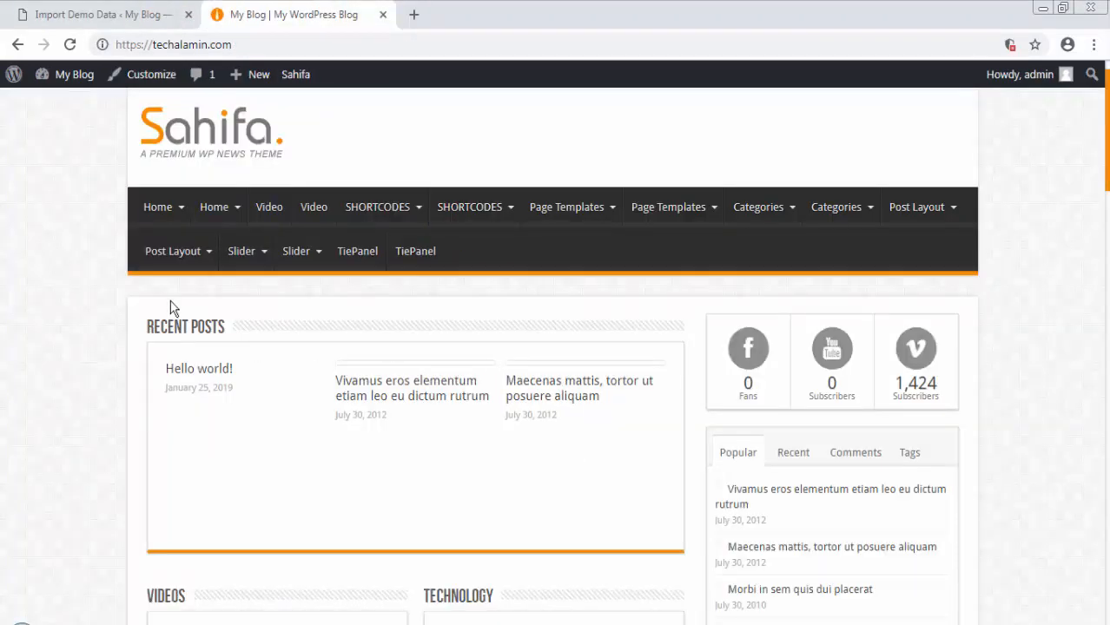
click(148, 3)
click(358, 5)
scroll(538, 263, up, 1)
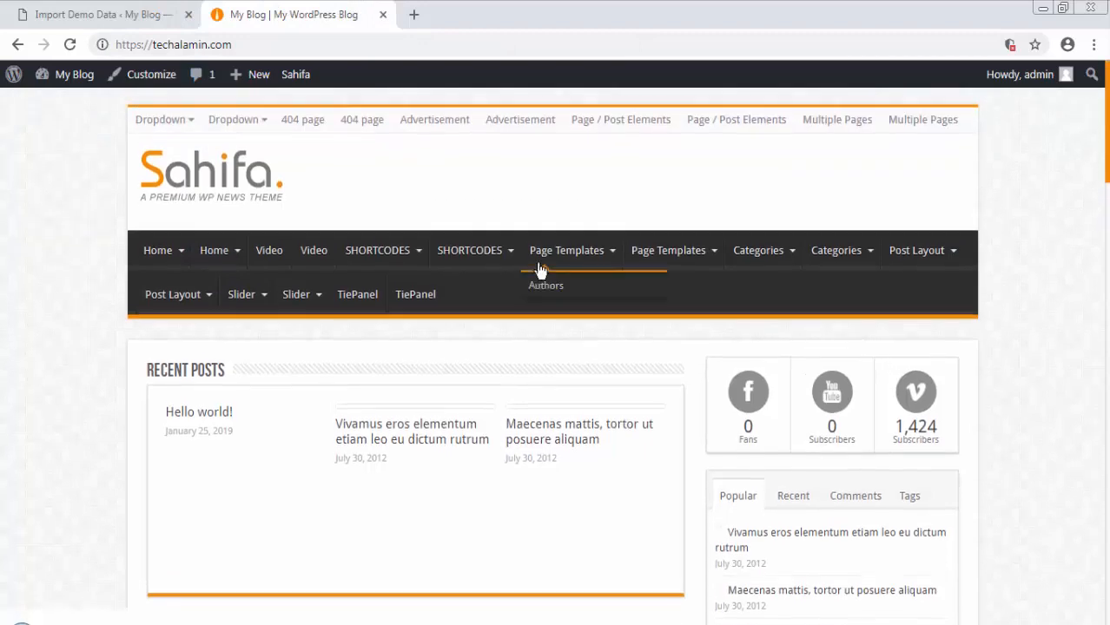
Step: Delete both imported menus, the one assigned to Primary Navigation and the one assigned to Top Menu Navigation
click(79, 12)
mouse_move(55, 310)
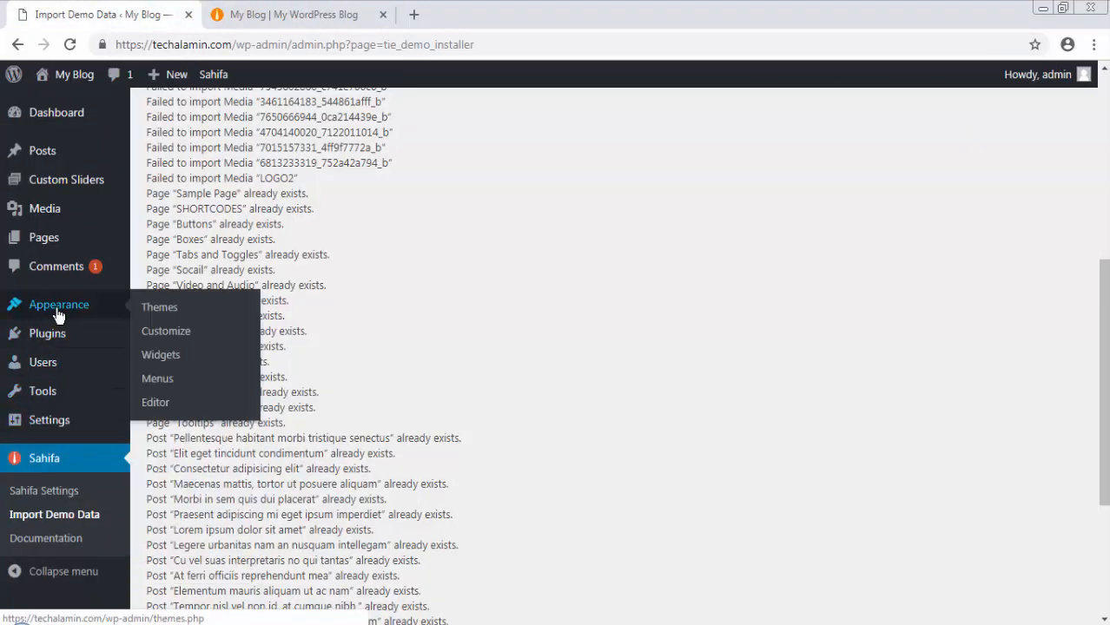
click(158, 382)
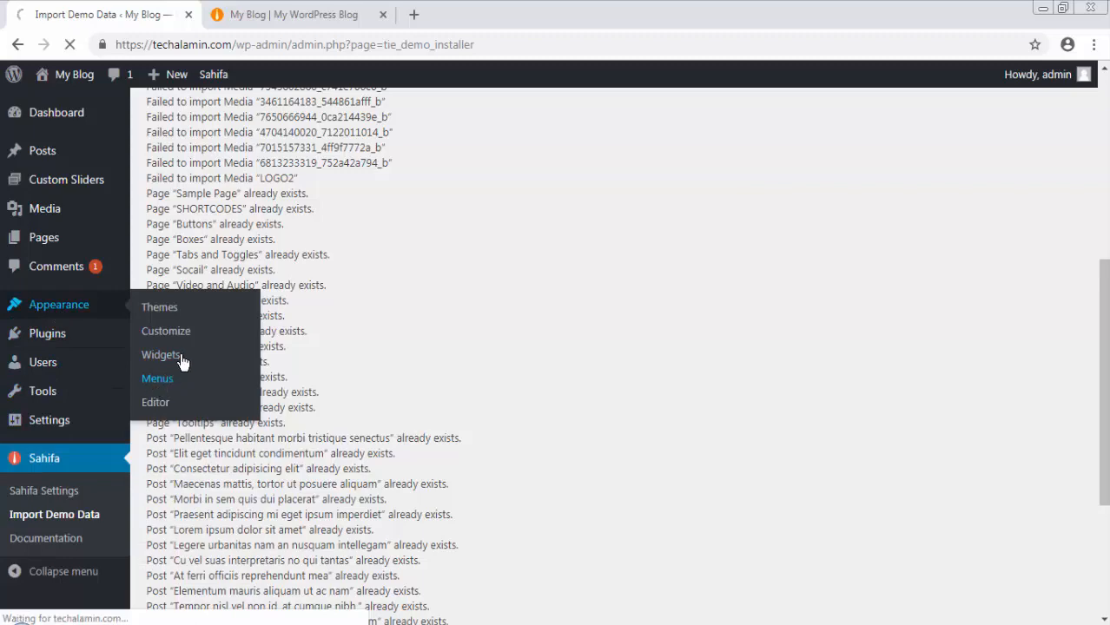
scroll(521, 321, down, 15)
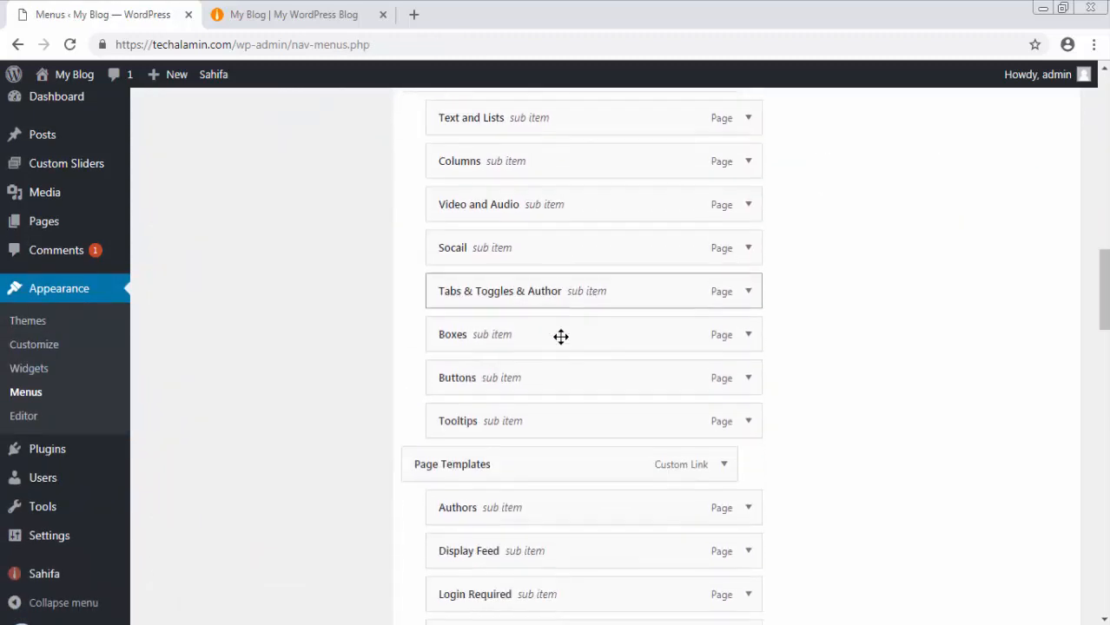
scroll(547, 326, down, 10)
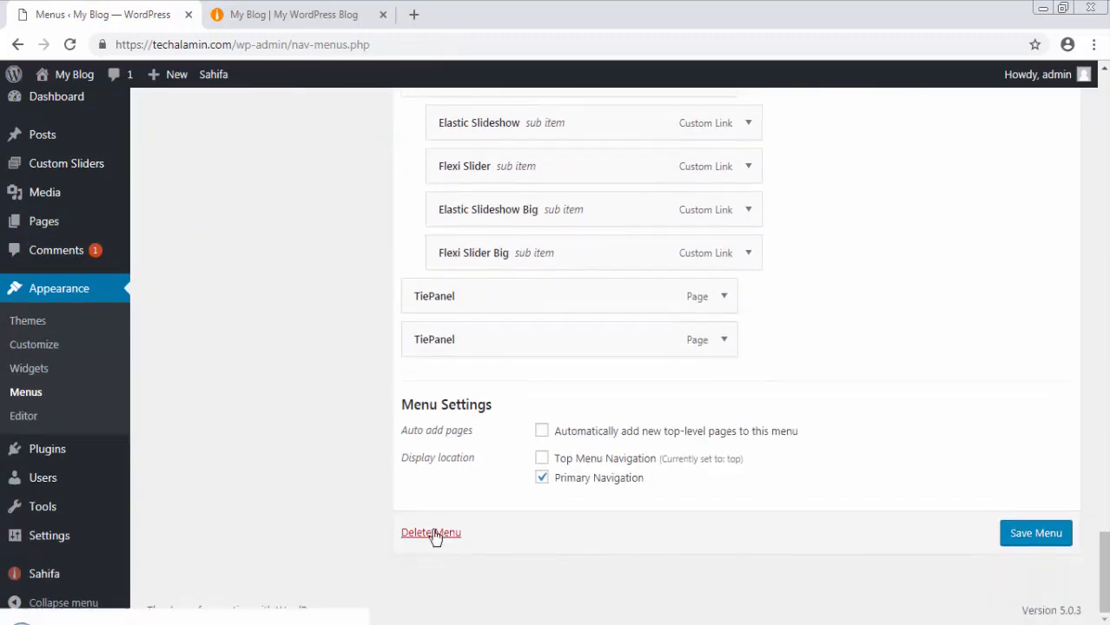
click(431, 532)
click(634, 157)
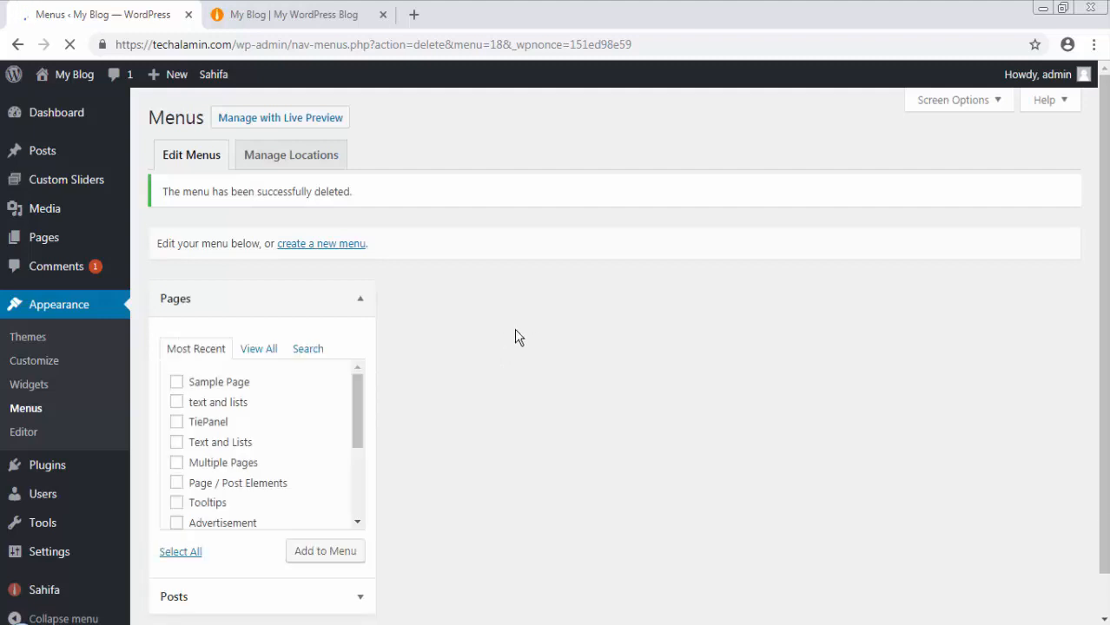
click(431, 533)
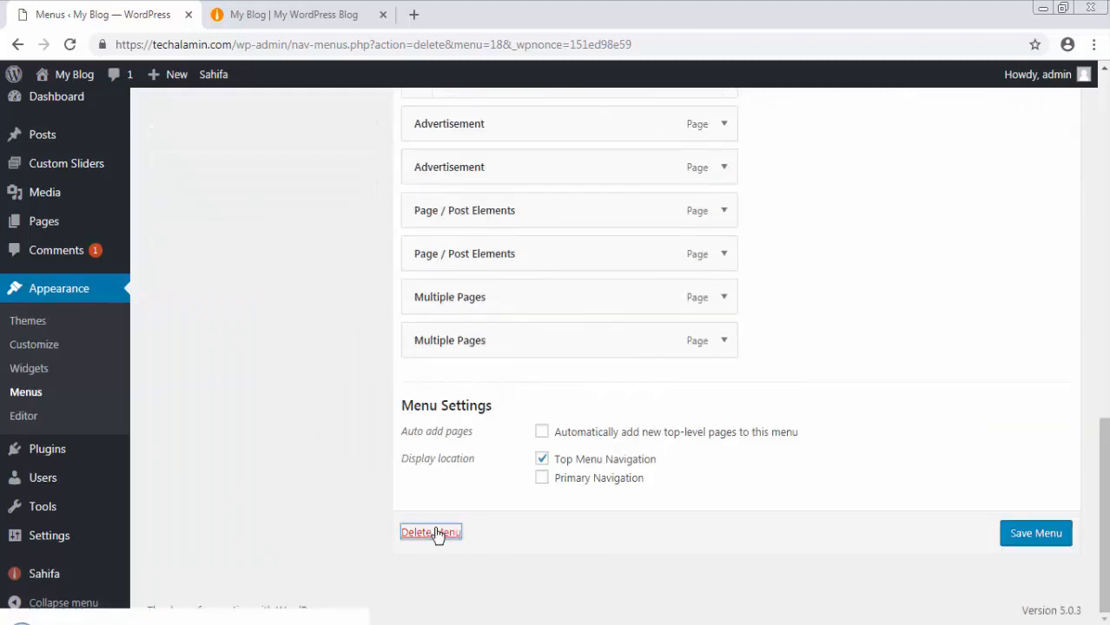
click(627, 156)
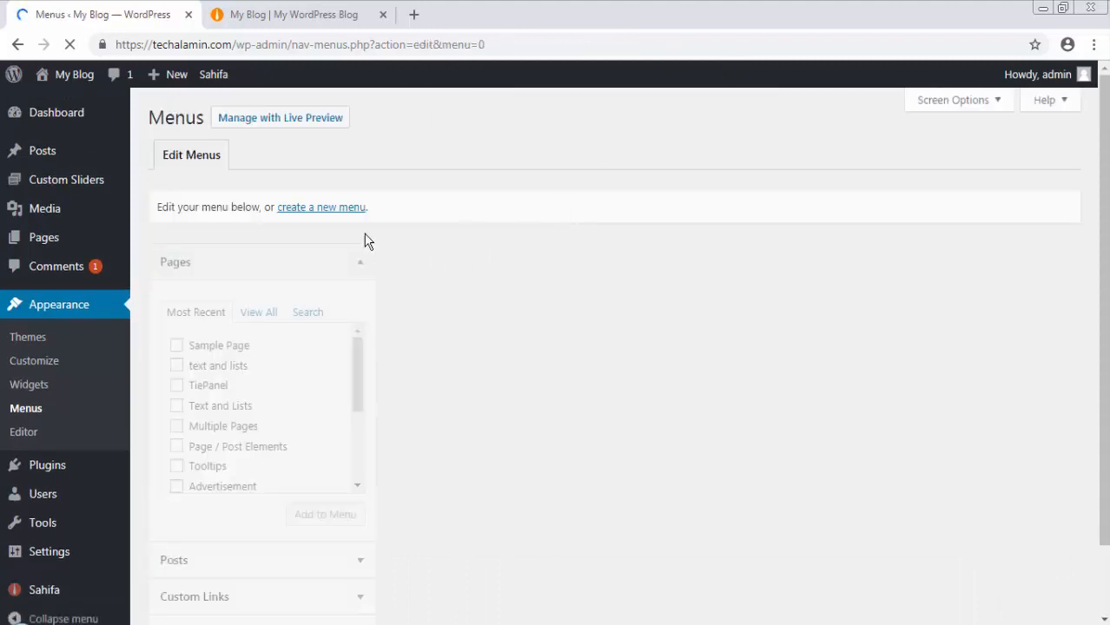
Step: Create a new menu named Main, and reload the live site to check its header menus
click(344, 208)
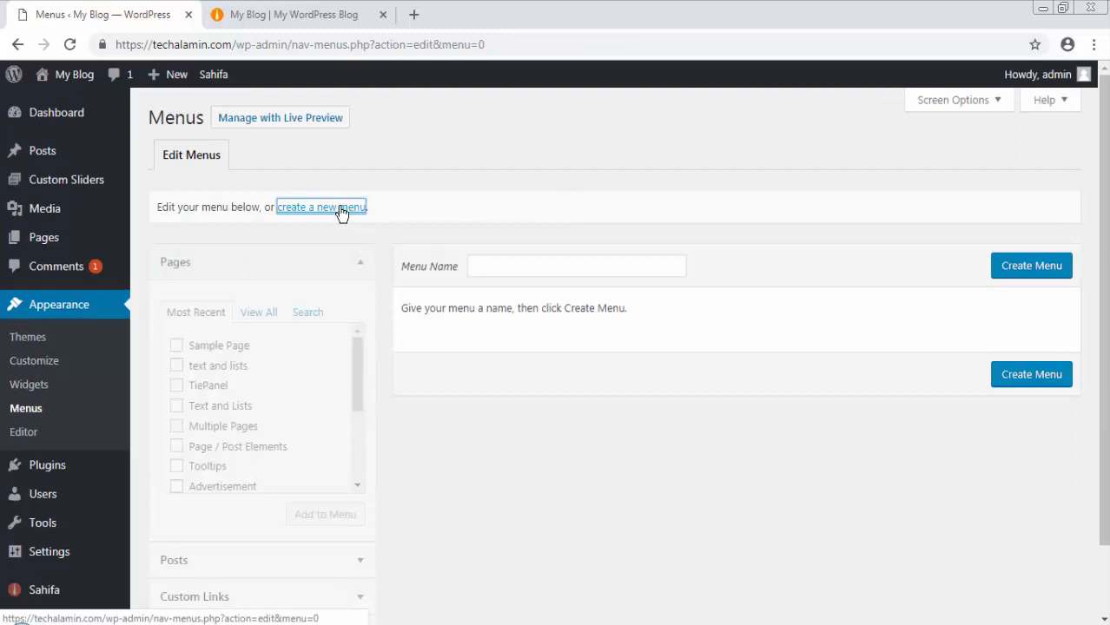
click(522, 262)
click(526, 301)
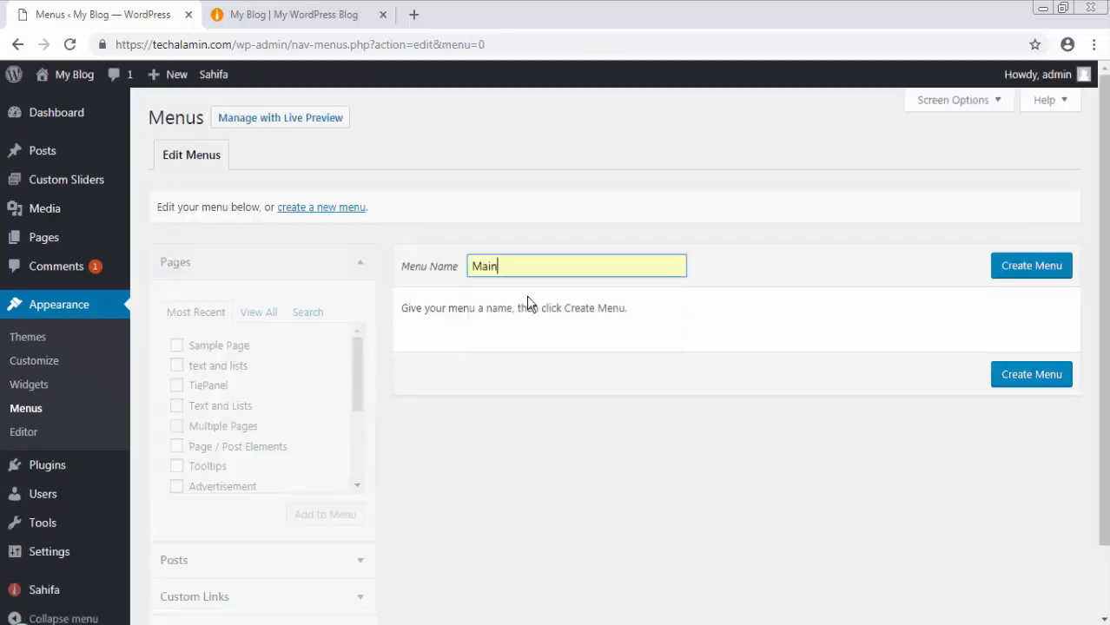
click(1026, 274)
click(243, 12)
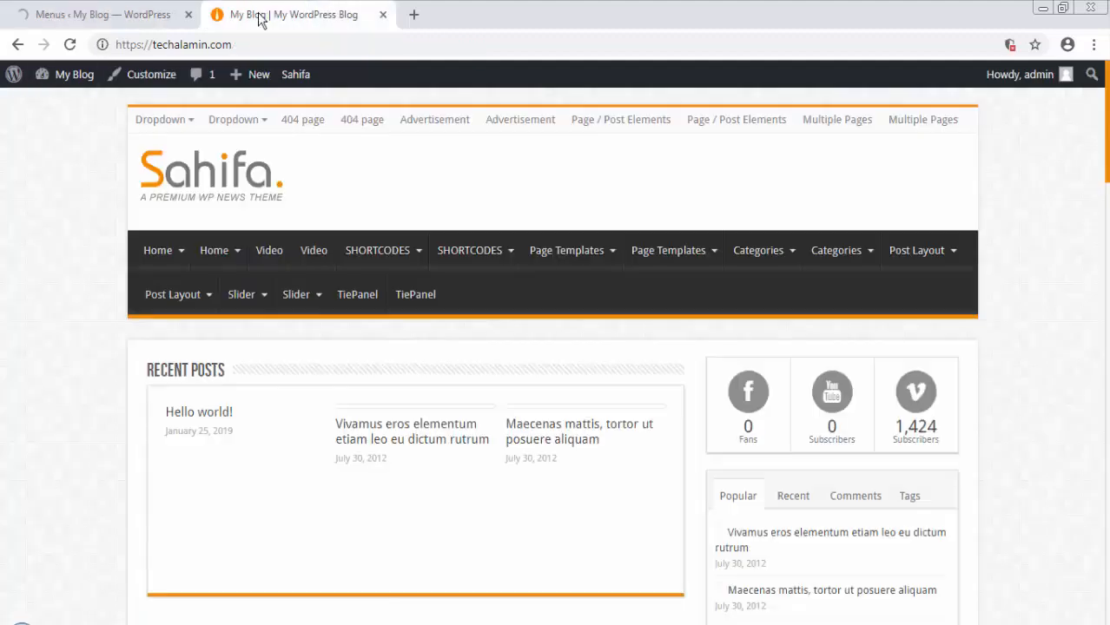
click(70, 44)
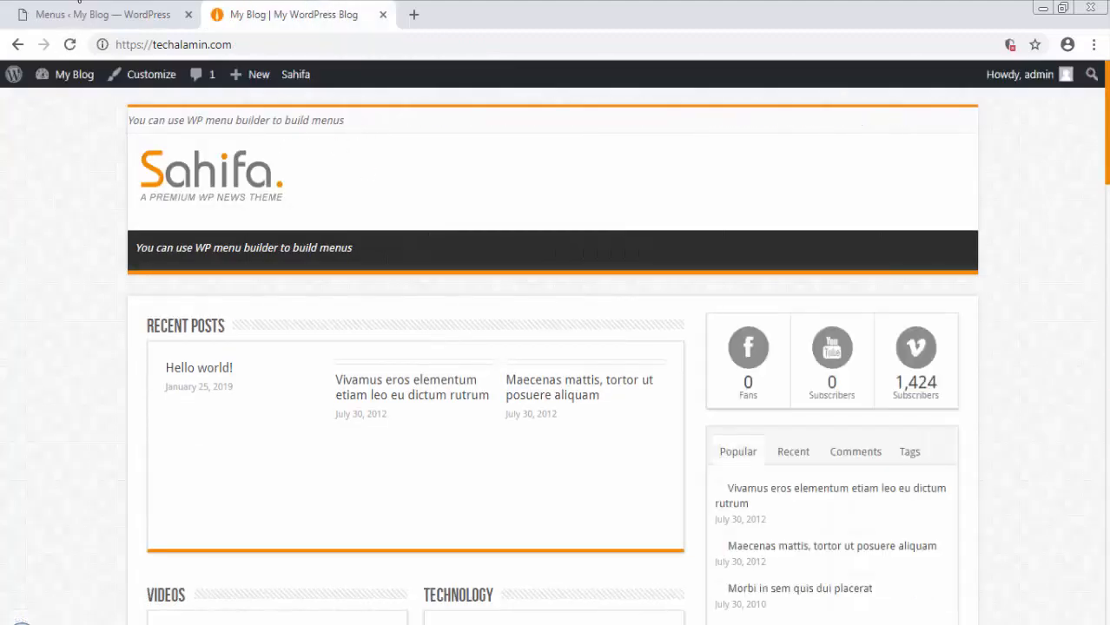
Step: Open the post categories in a separate tab and bulk-delete all demo categories, including Business, Sports and Technology
click(79, 4)
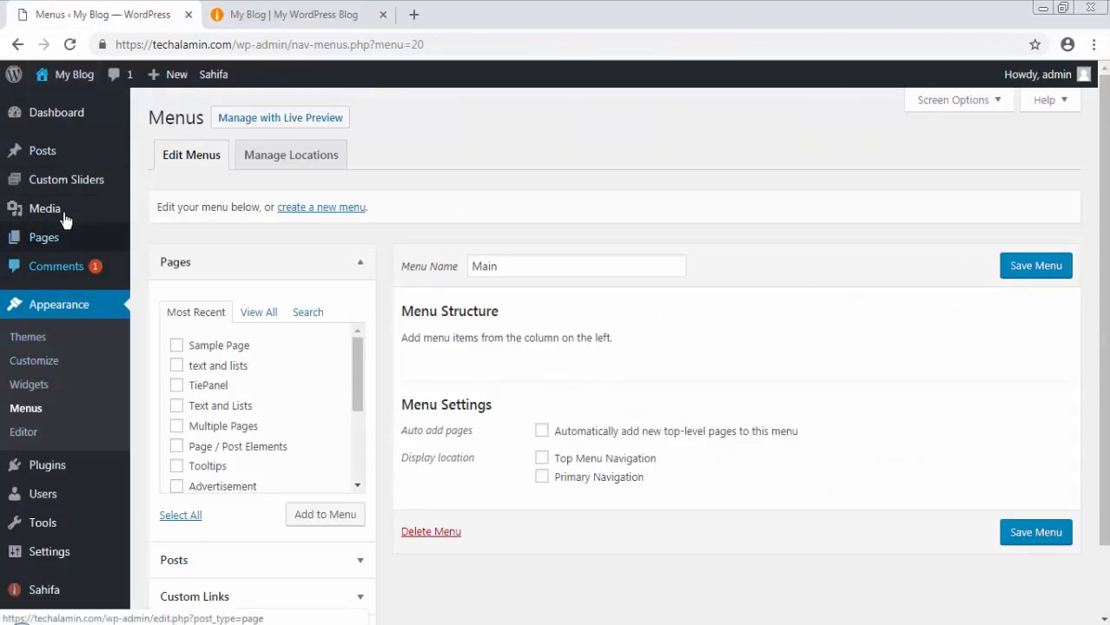
mouse_move(52, 152)
right_click(182, 199)
click(276, 215)
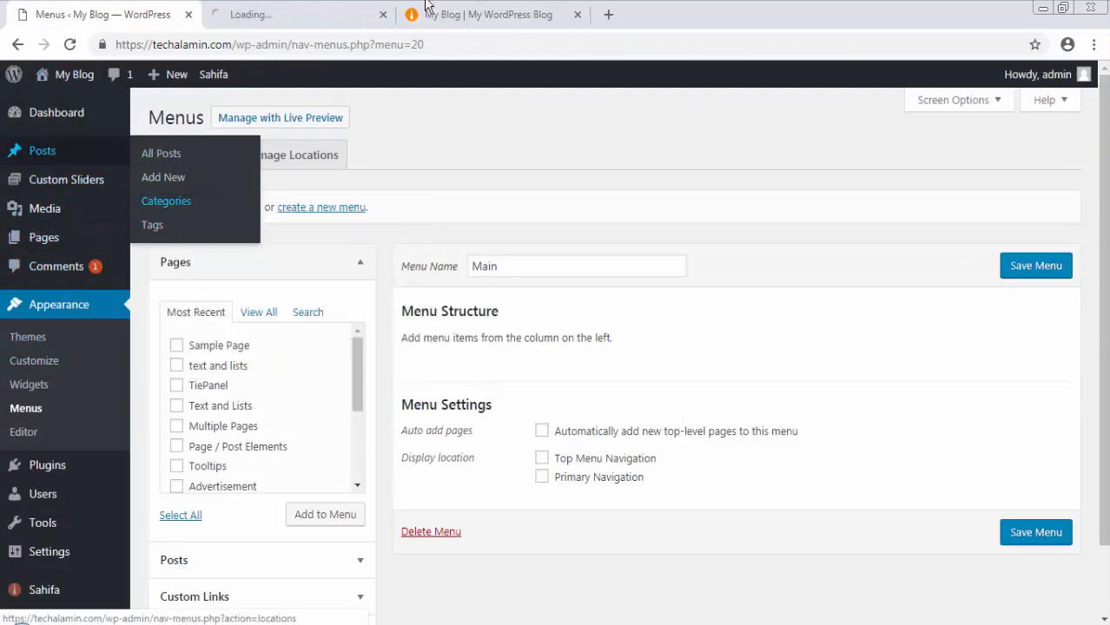
click(291, 14)
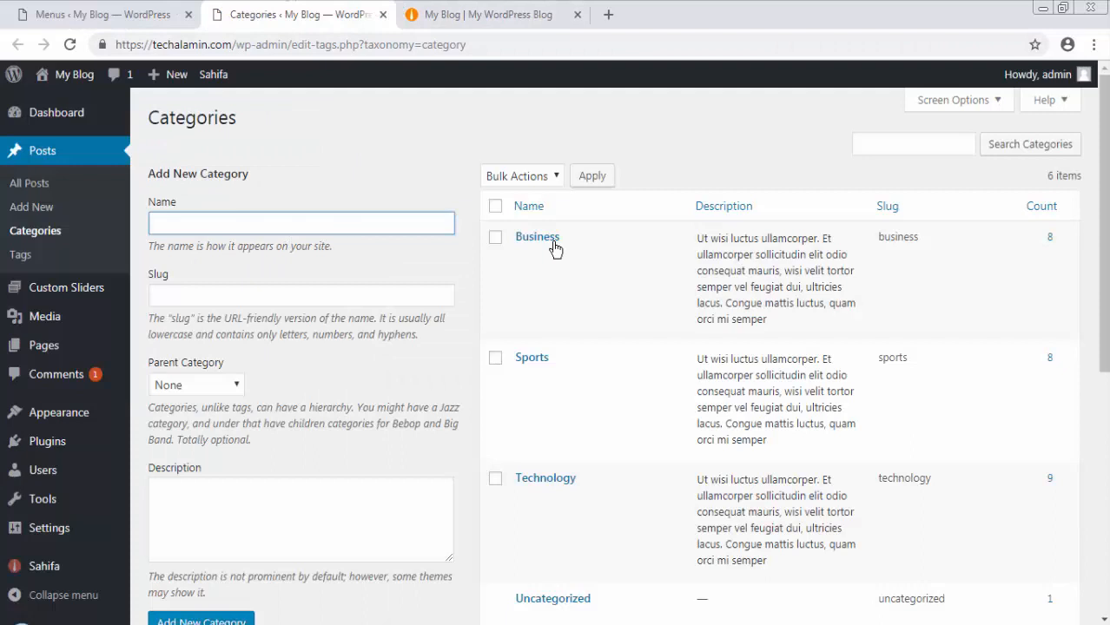
click(495, 206)
click(521, 176)
click(511, 215)
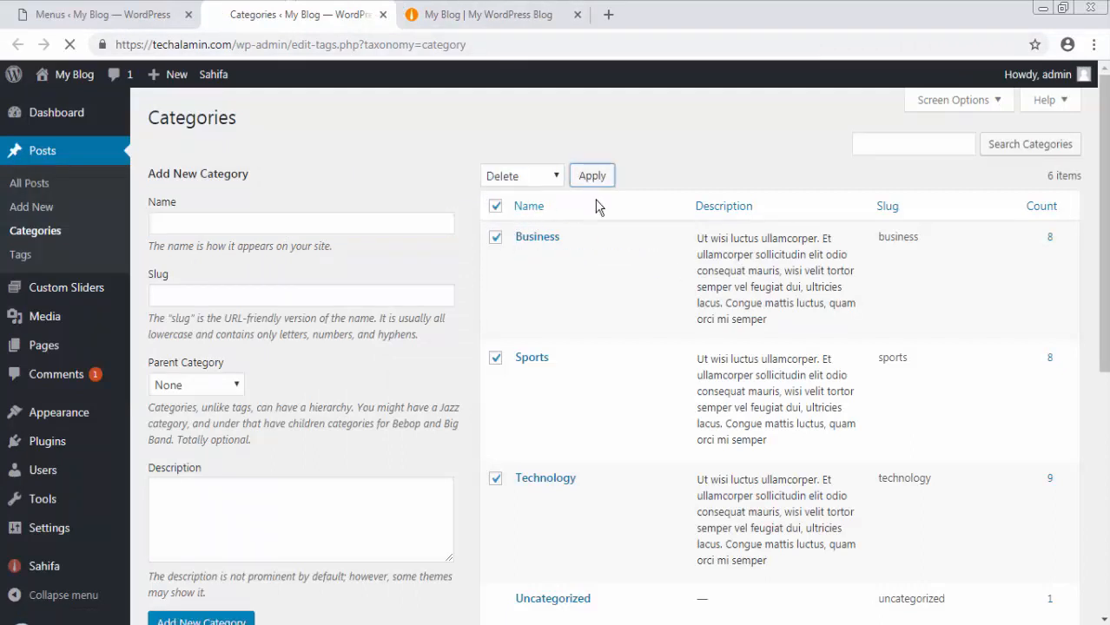
click(594, 178)
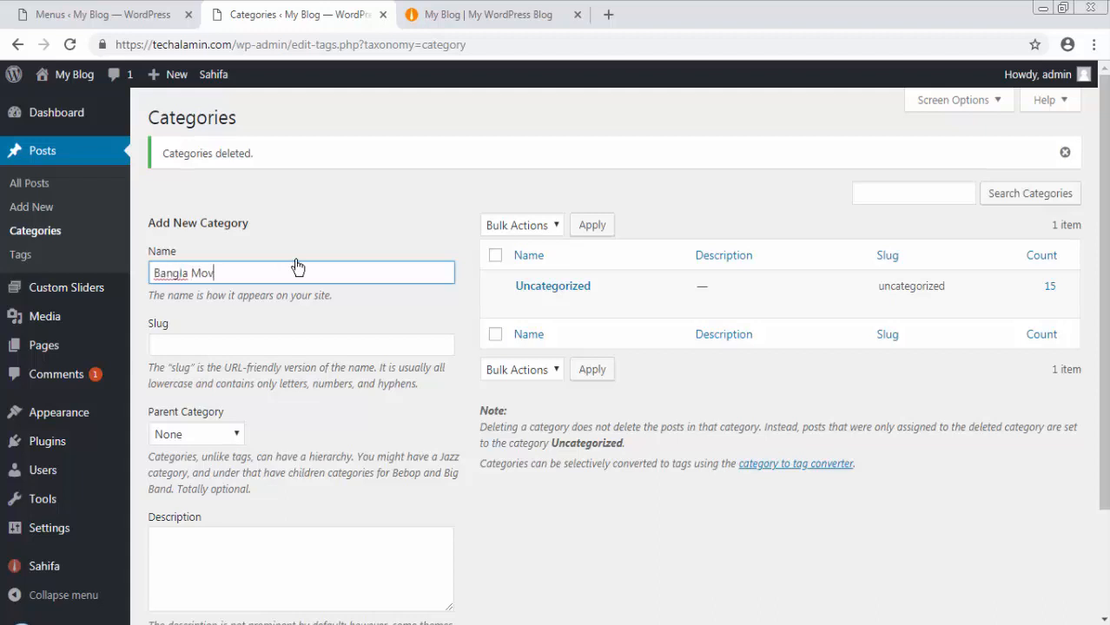
Step: Add the post categories Bangla Movie, Hindi Movie, Video Song, Tamil Movie and English Movie, and return to the menu editor
key(Return)
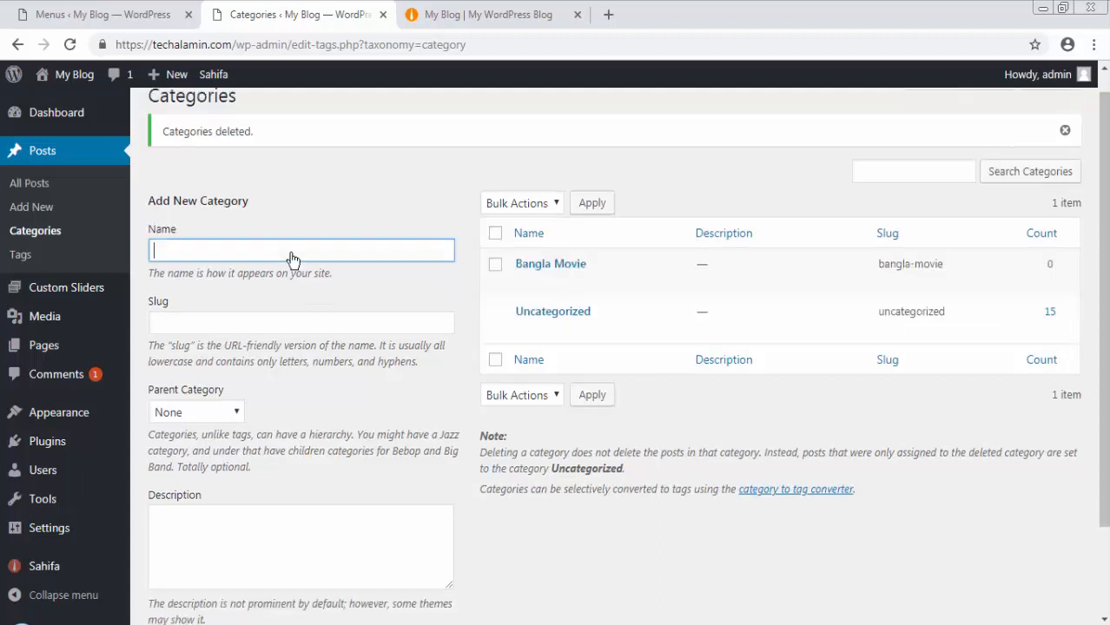
scroll(181, 573, down, 2)
scroll(249, 417, up, 2)
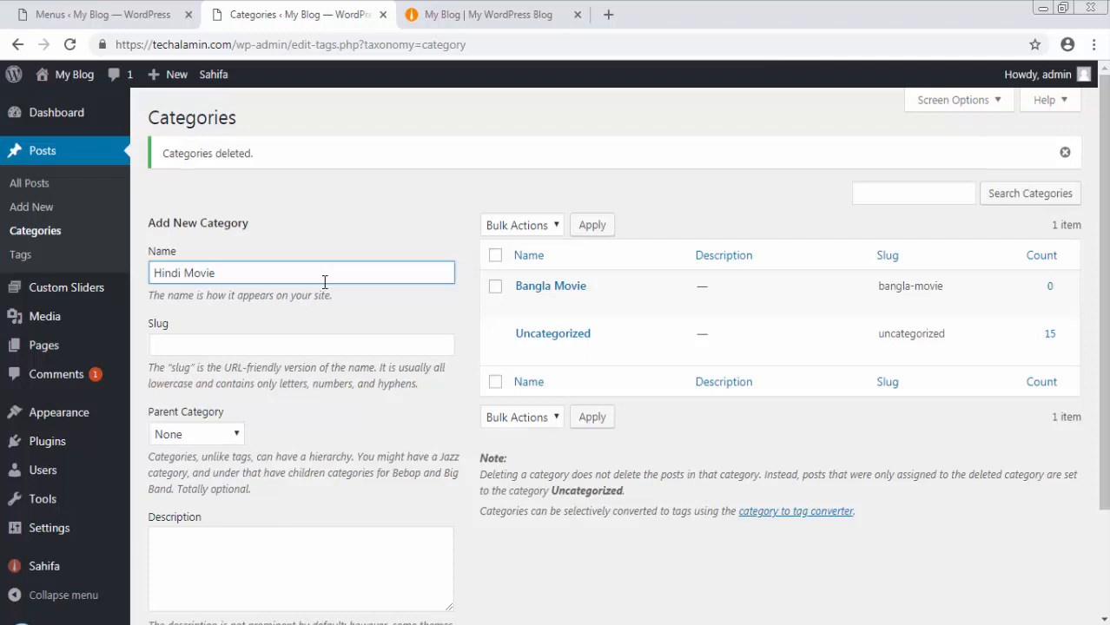
key(Return)
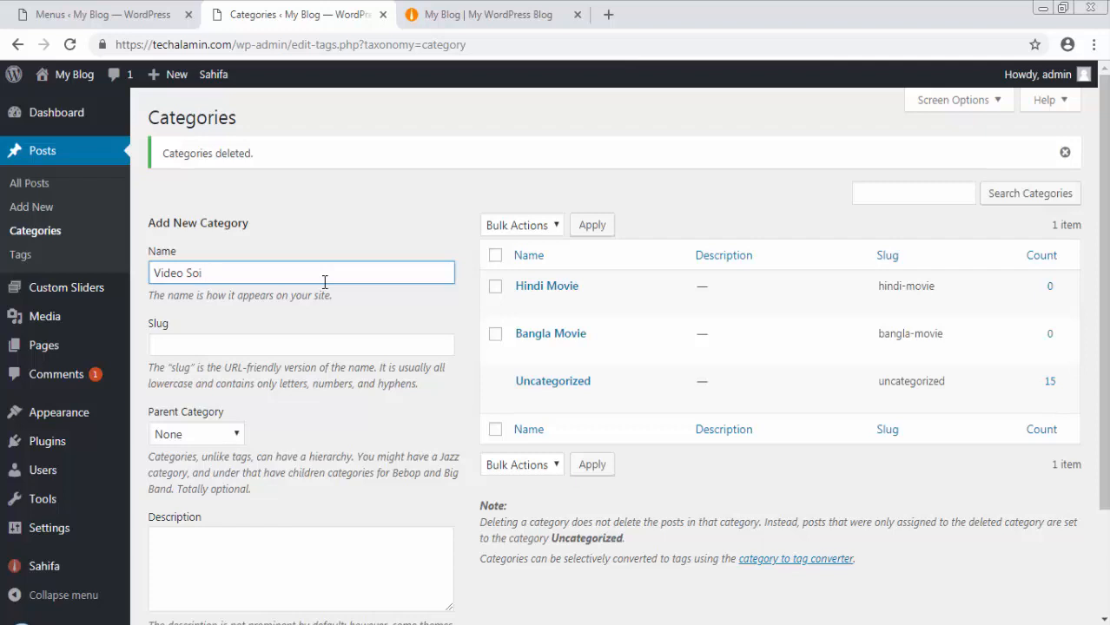
key(Return)
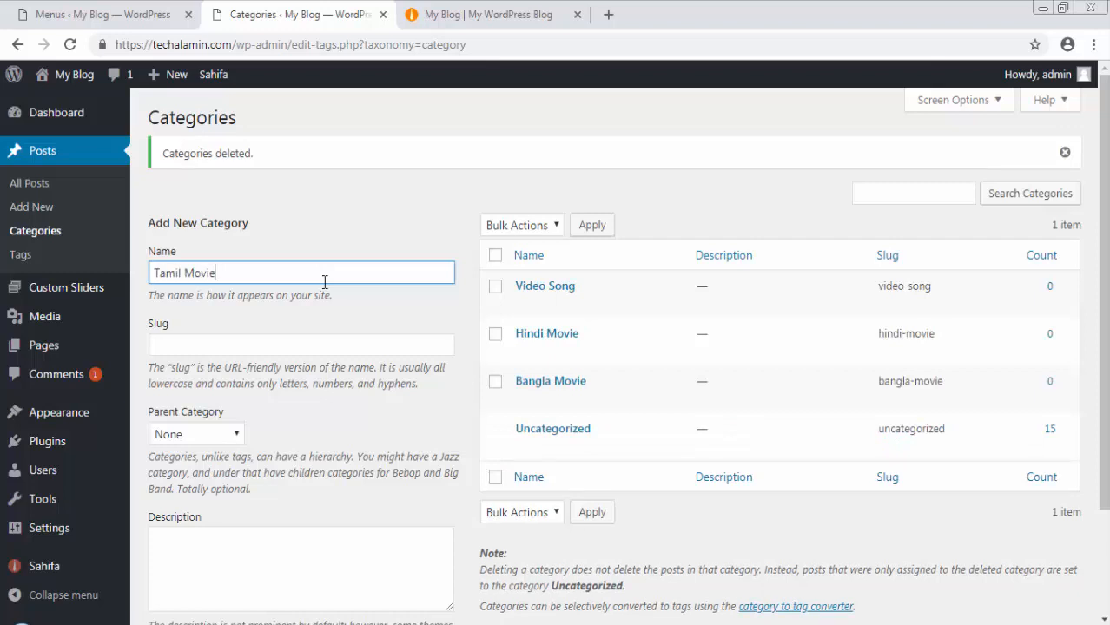
key(Return)
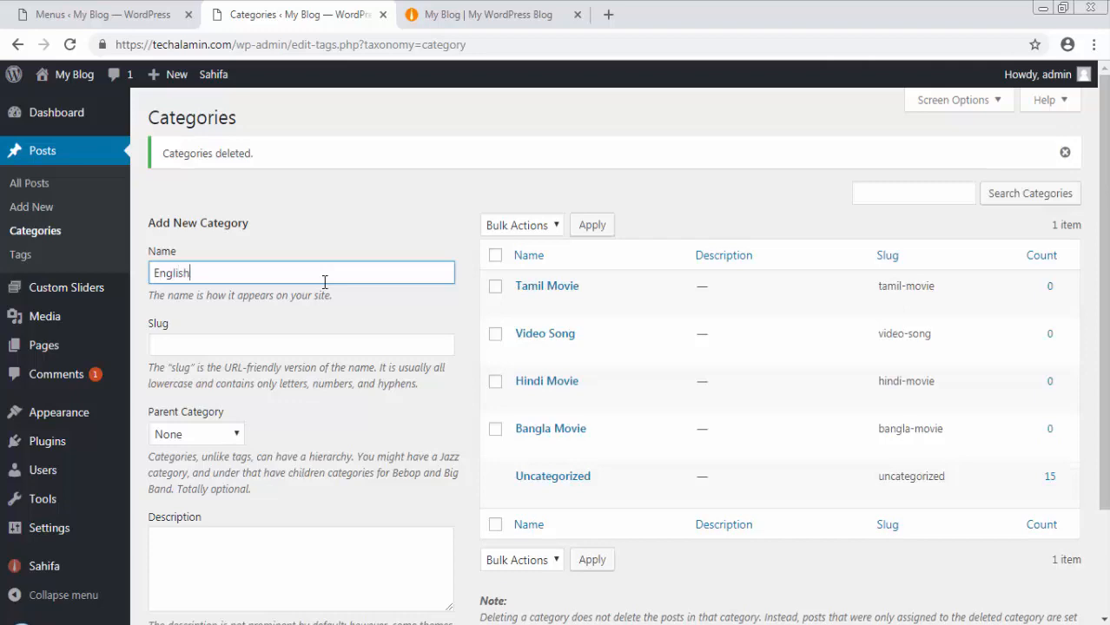
text(English Movie)
key(Return)
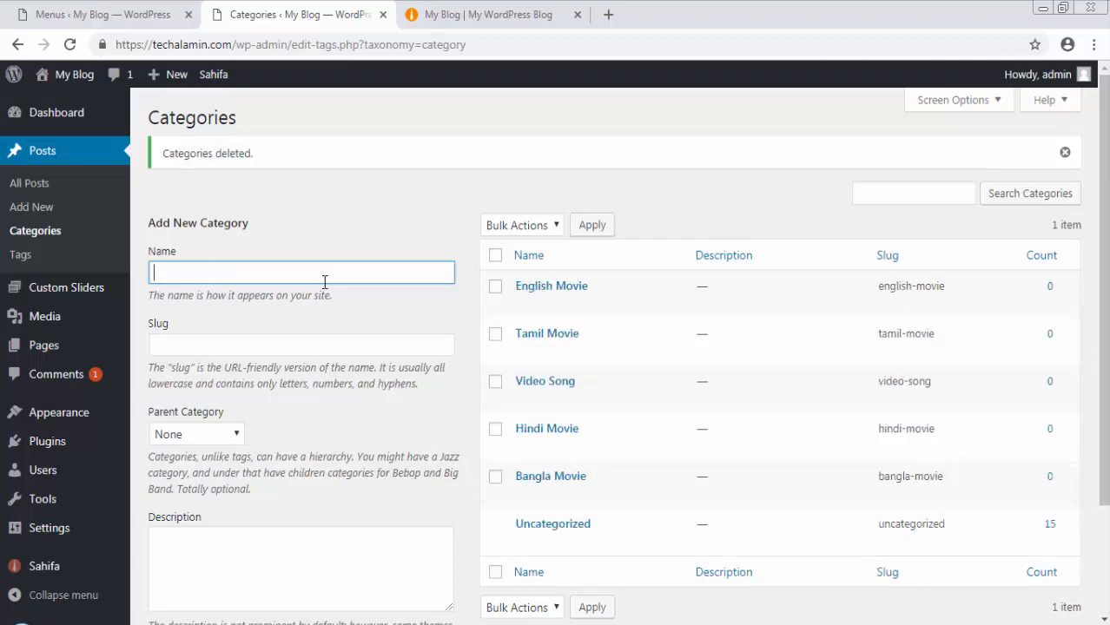
scroll(534, 295, down, 2)
scroll(435, 243, up, 2)
click(146, 12)
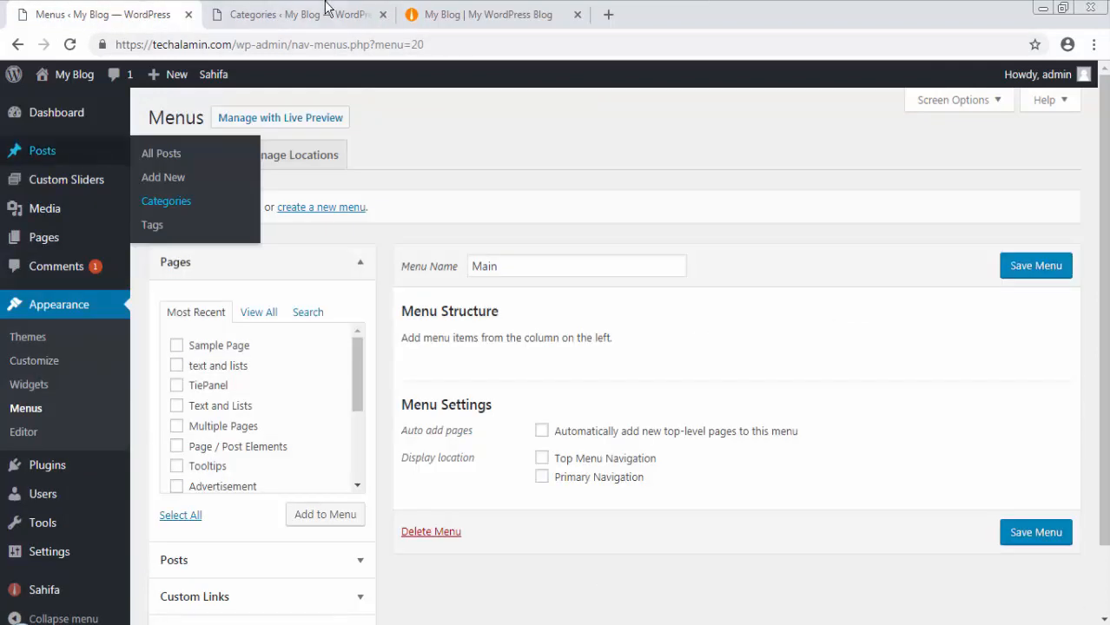
Step: Load the menu editor in place of the categories page and close the duplicate menu editor page
click(330, 9)
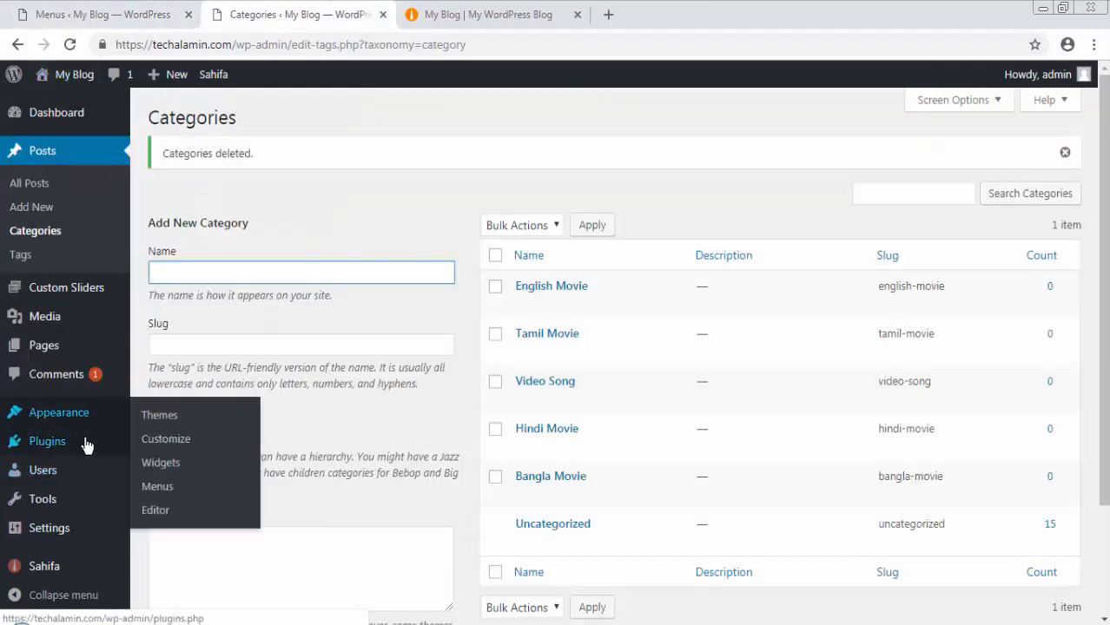
mouse_move(85, 445)
mouse_move(78, 413)
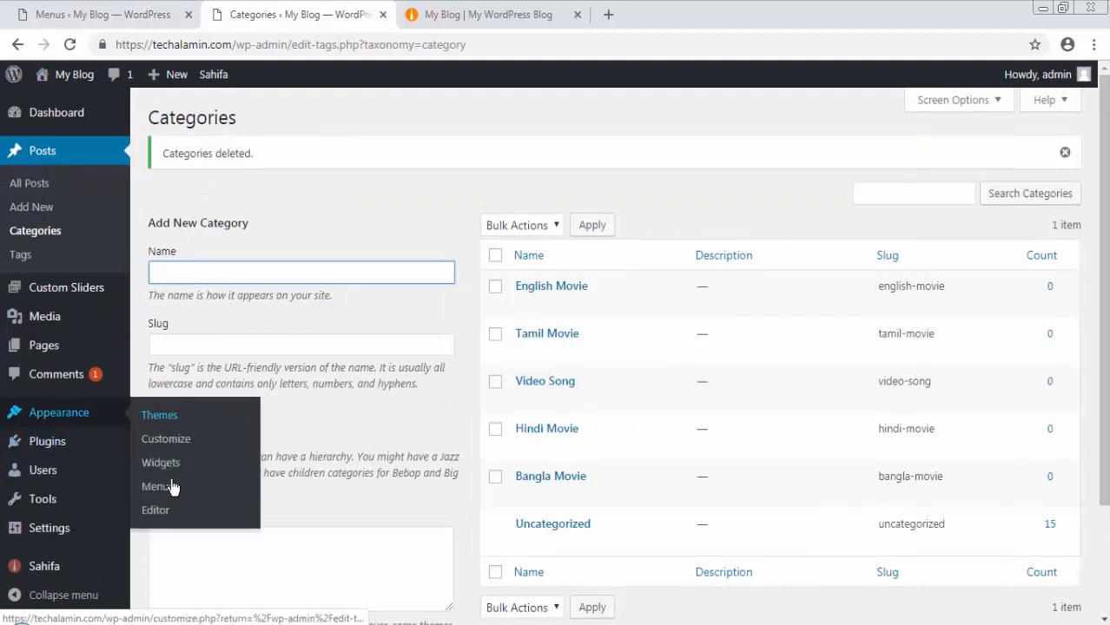
click(144, 488)
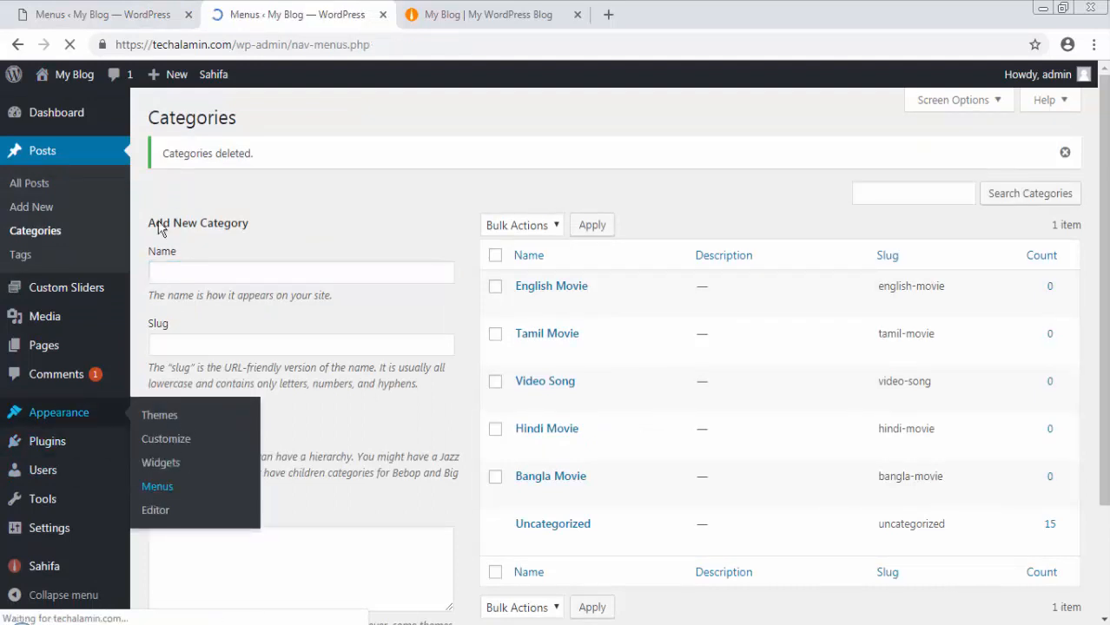
click(189, 15)
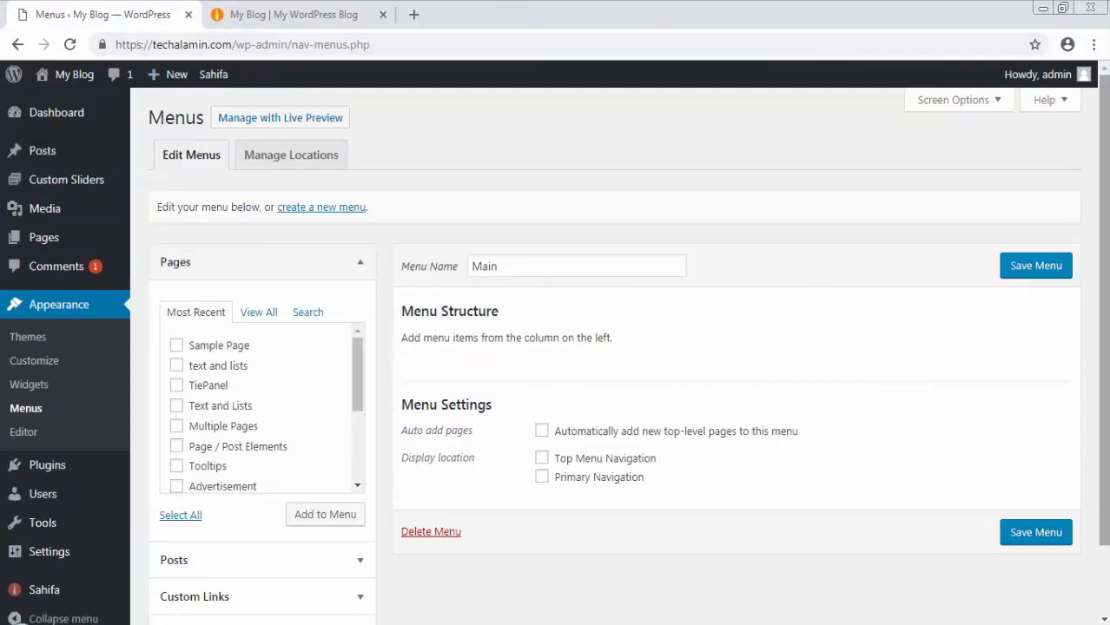
Step: Assign the Main menu to Primary Navigation, save it, and reload the live site to check its header
click(535, 270)
click(415, 272)
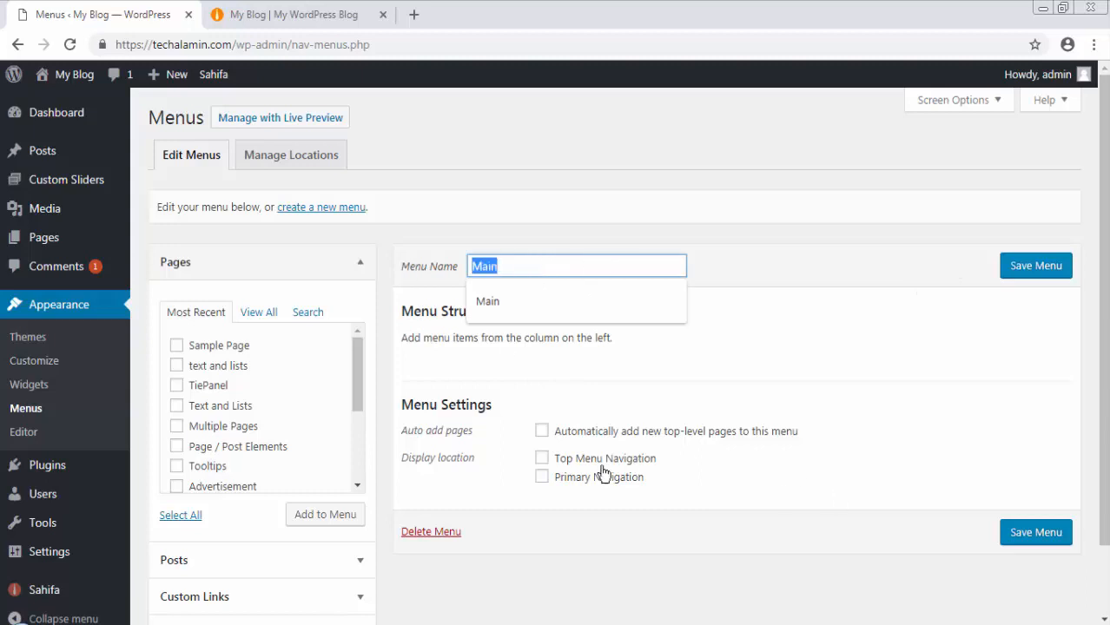
click(542, 479)
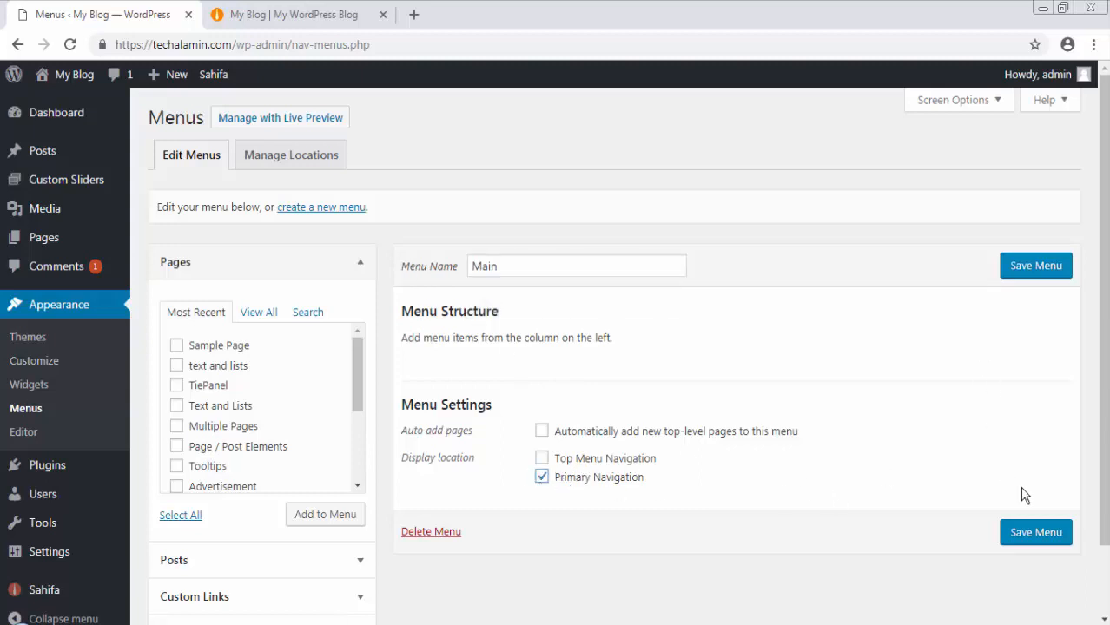
click(1032, 530)
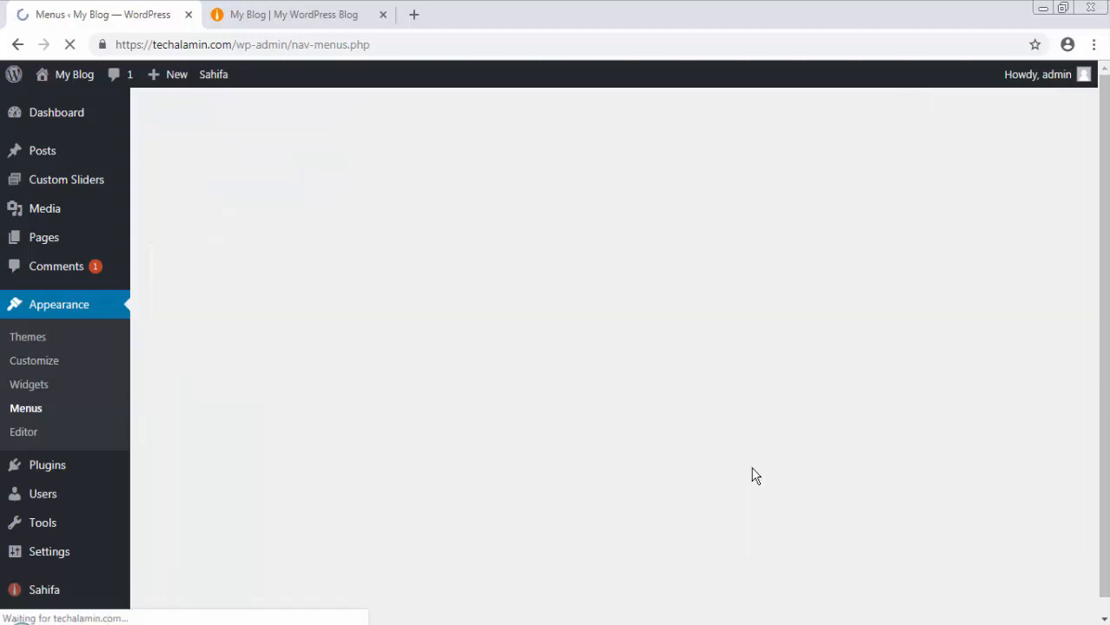
click(295, 15)
right_click(72, 168)
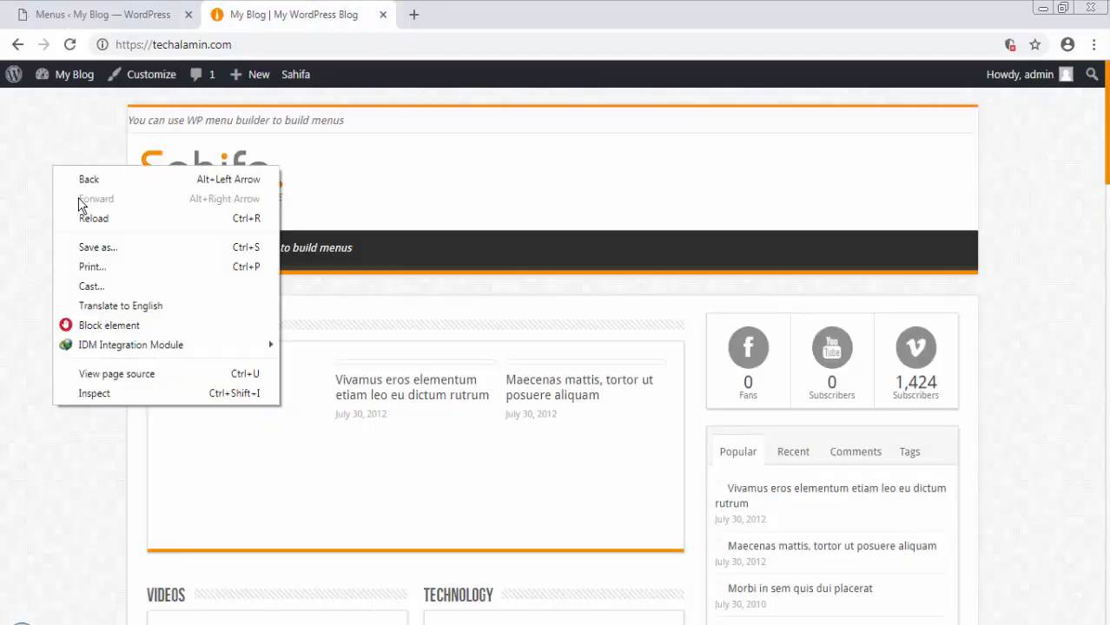
click(91, 218)
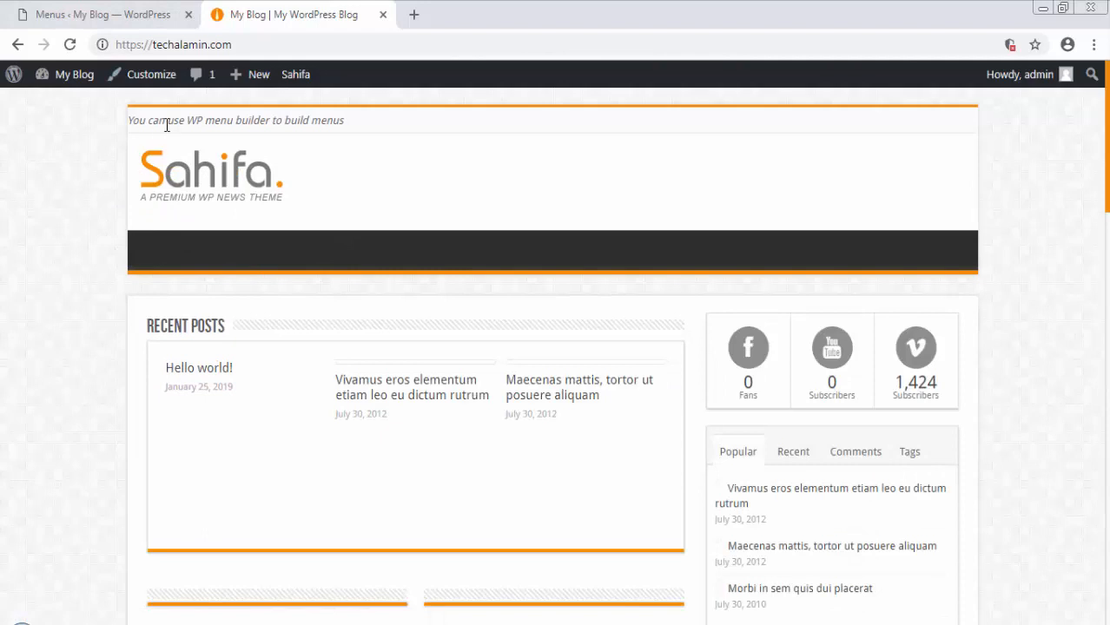
click(131, 14)
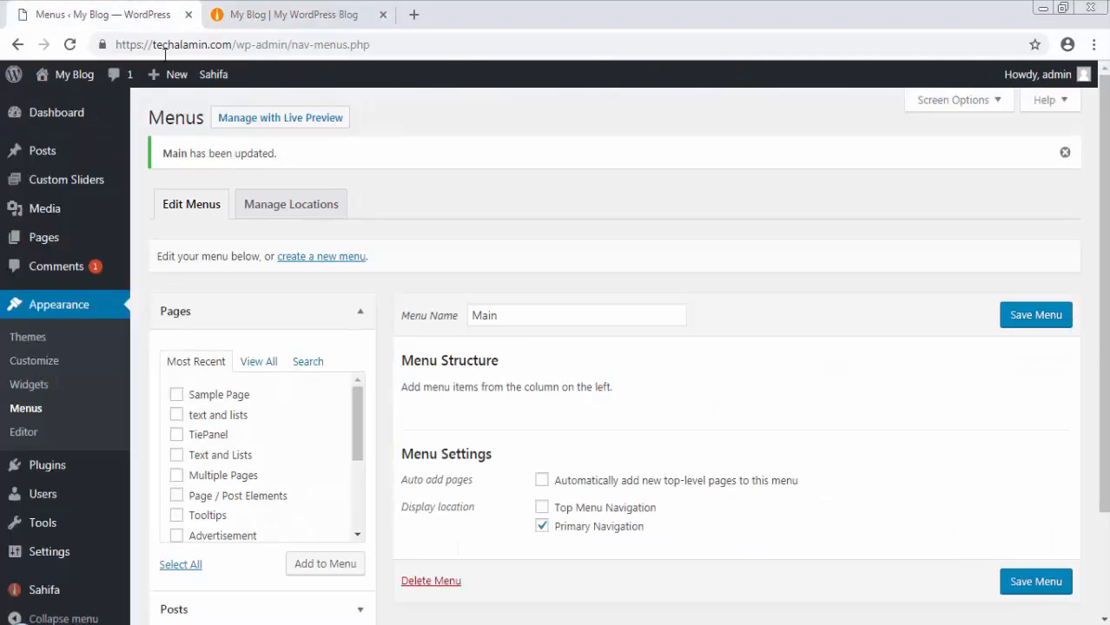
Step: Rename the Main menu as Top, save it, and look at the live site's top menu bar
double_click(498, 317)
text(Top)
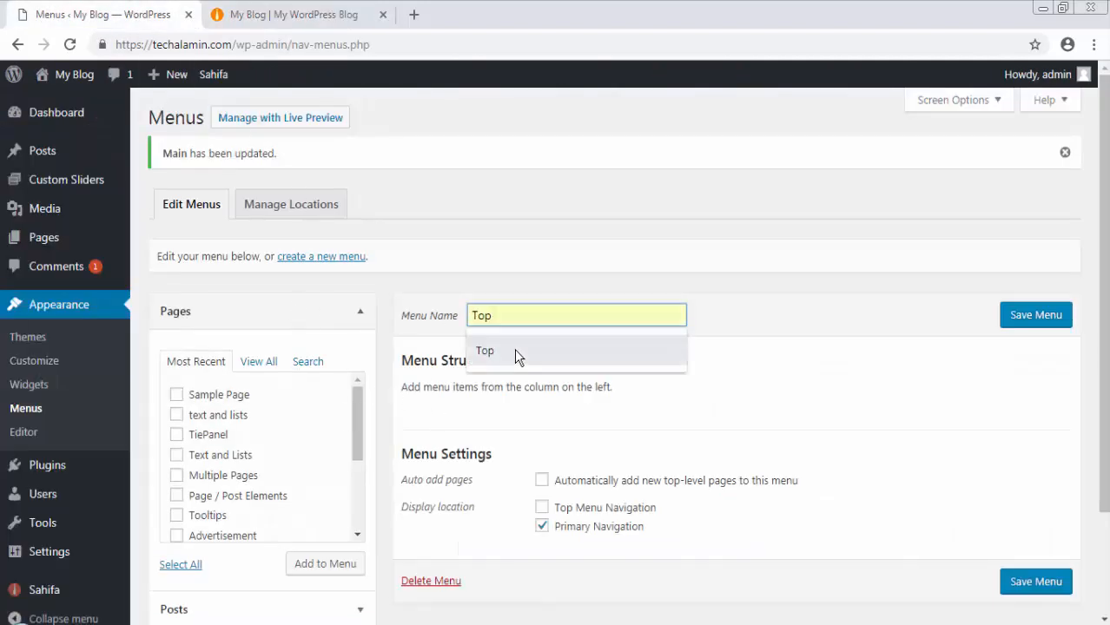
click(515, 352)
click(1042, 319)
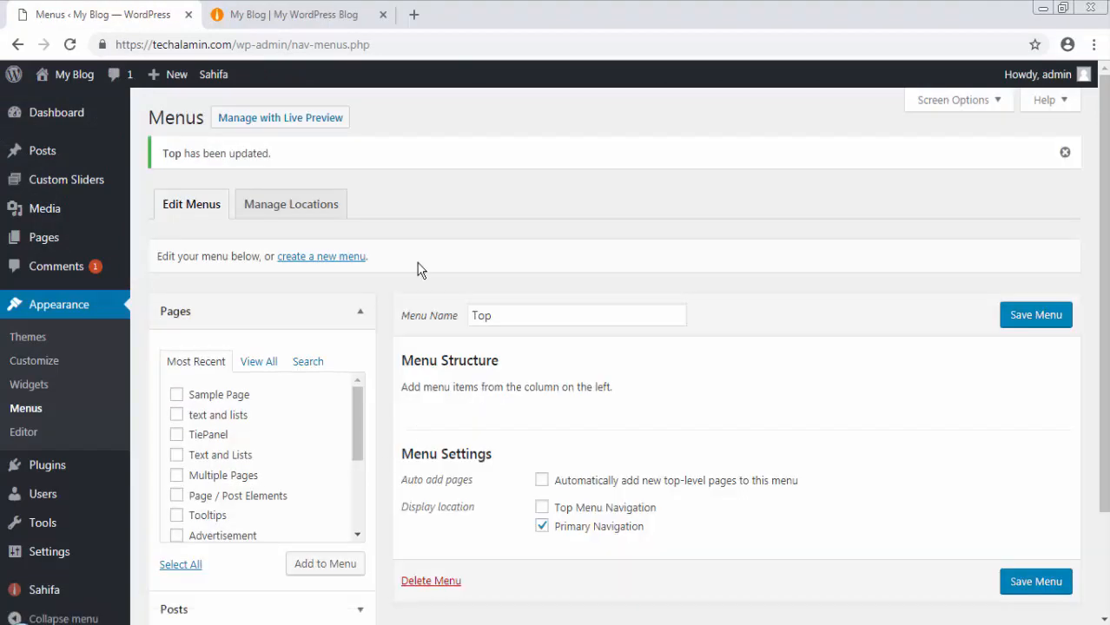
click(294, 14)
drag(130, 119, 337, 118)
click(363, 137)
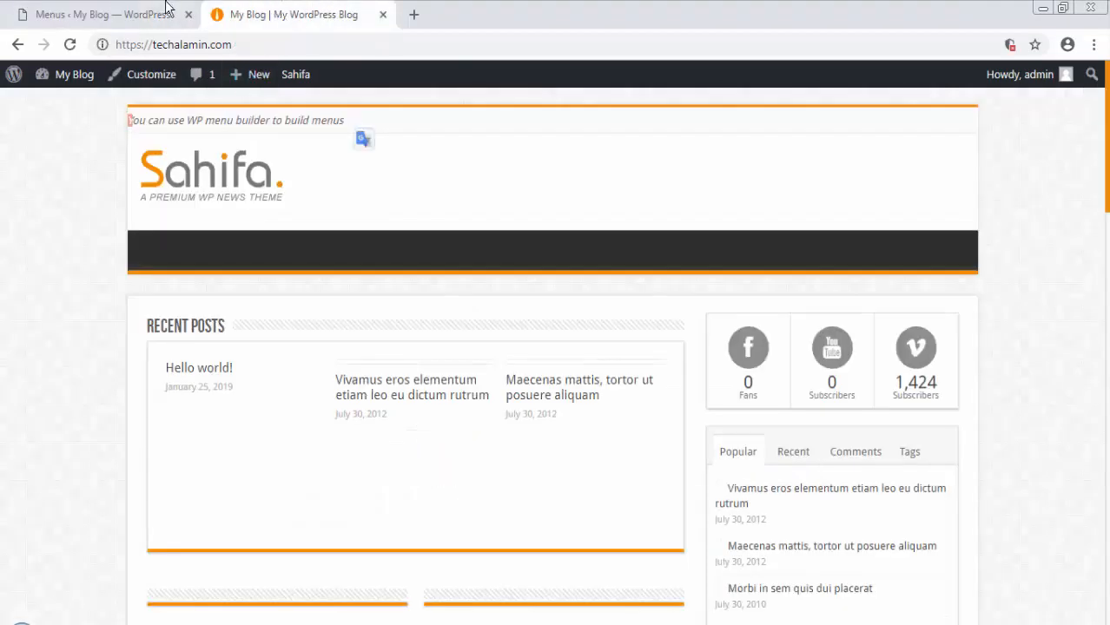
Step: Assign the Top menu to Top Menu Navigation instead of Primary Navigation and save it
click(169, 12)
scroll(516, 392, down, 2)
scroll(516, 392, up, 2)
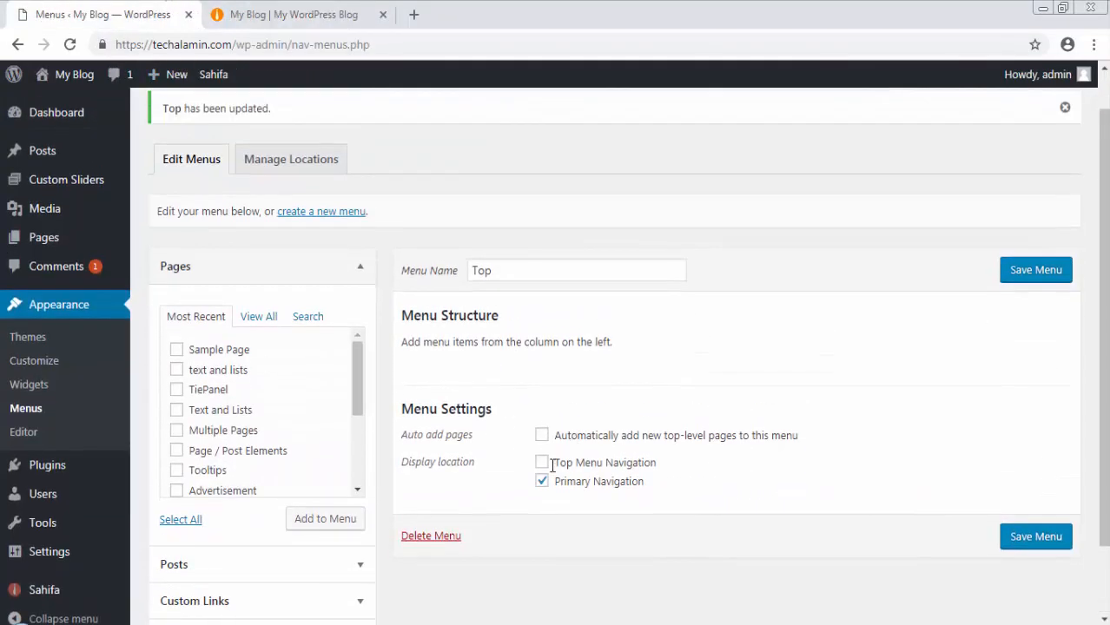
click(539, 275)
drag(536, 271, 474, 280)
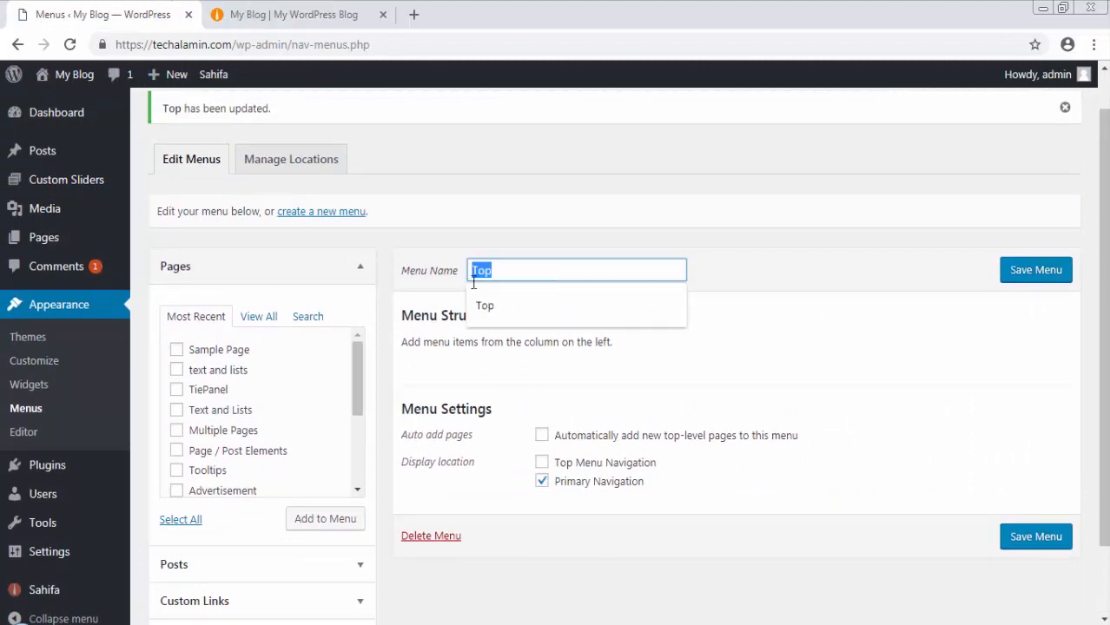
click(555, 272)
click(951, 348)
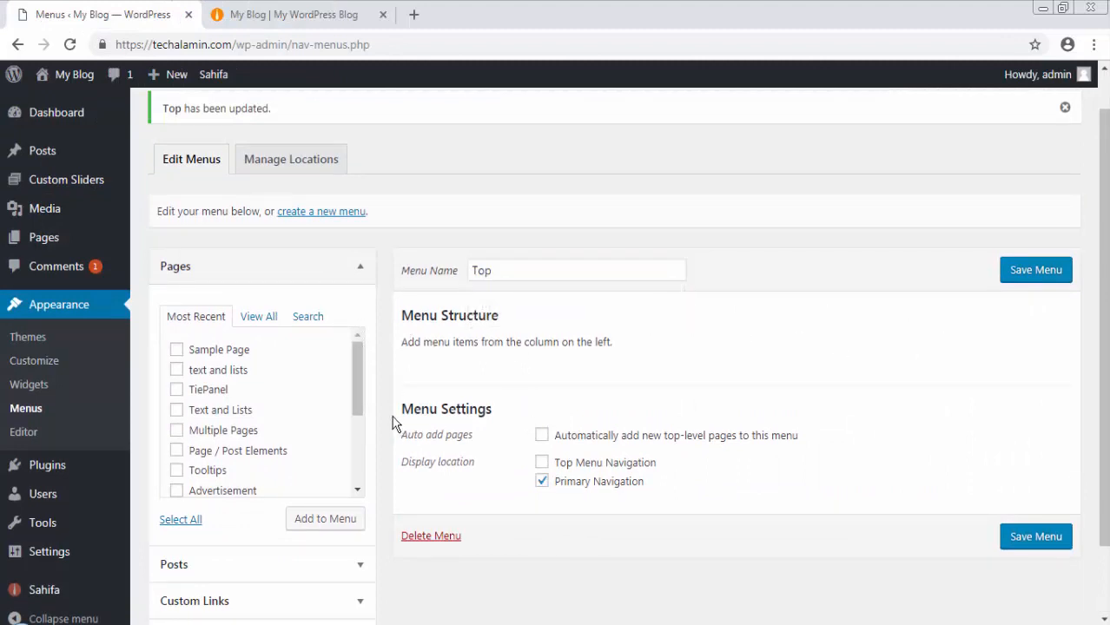
click(541, 462)
click(541, 481)
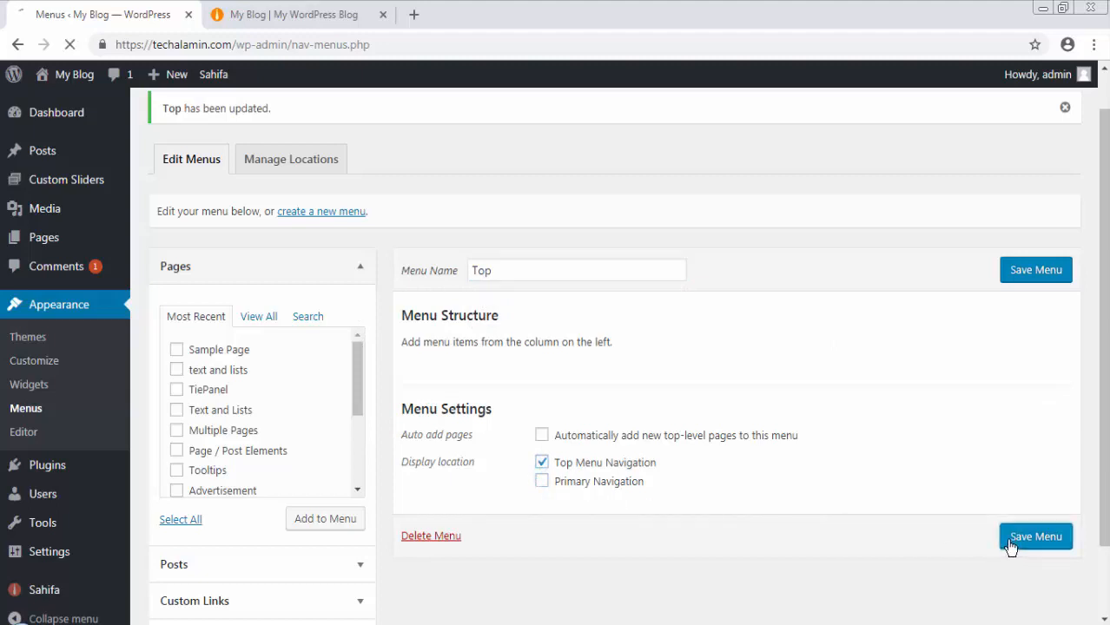
click(1010, 543)
Step: Reload the live site to check the header menus, and return to the menu editor
click(310, 15)
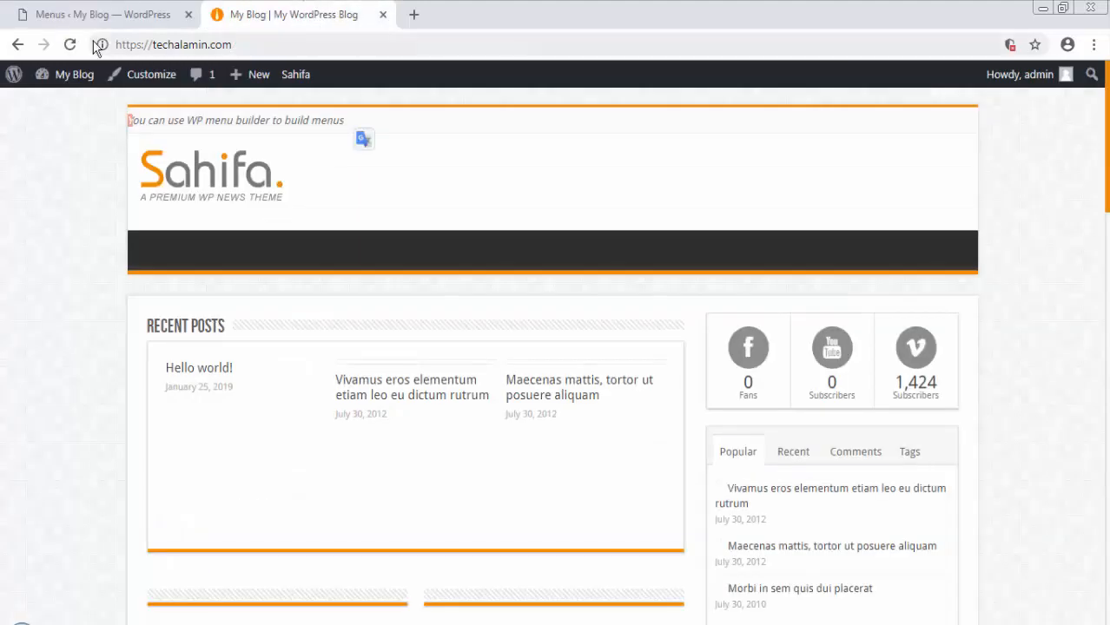
click(69, 45)
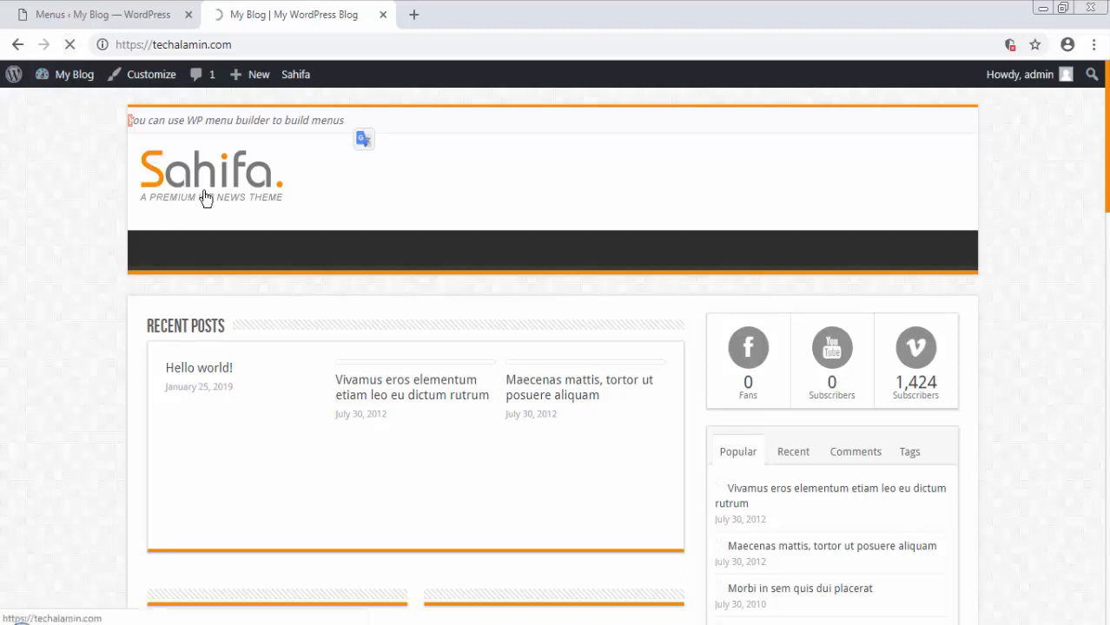
click(100, 10)
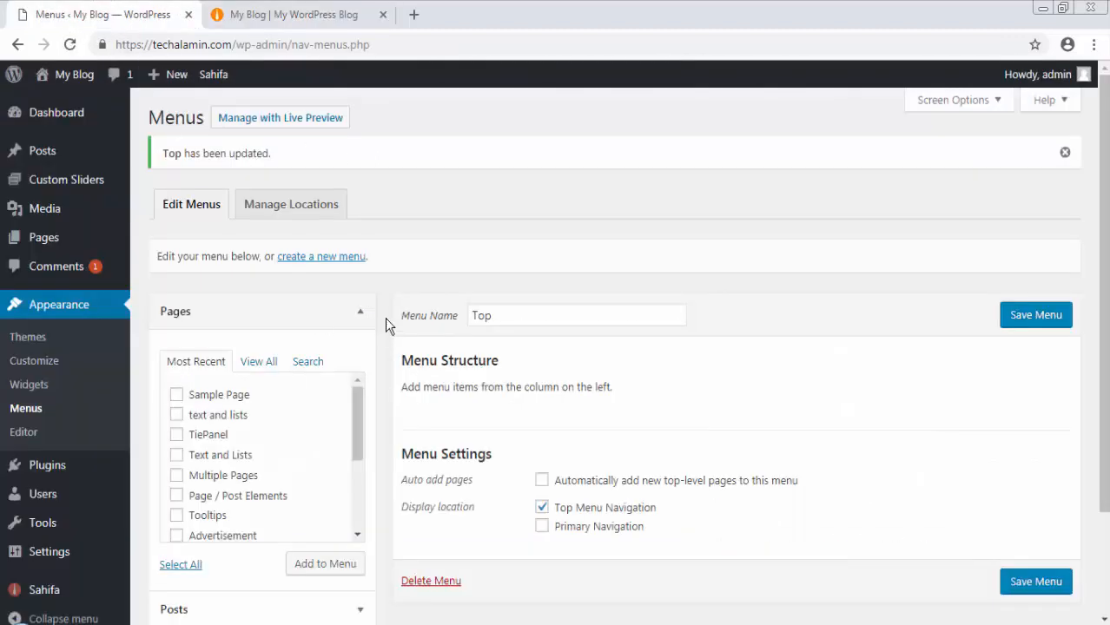
Step: Save the Top menu again and create a second menu named Main
click(1036, 316)
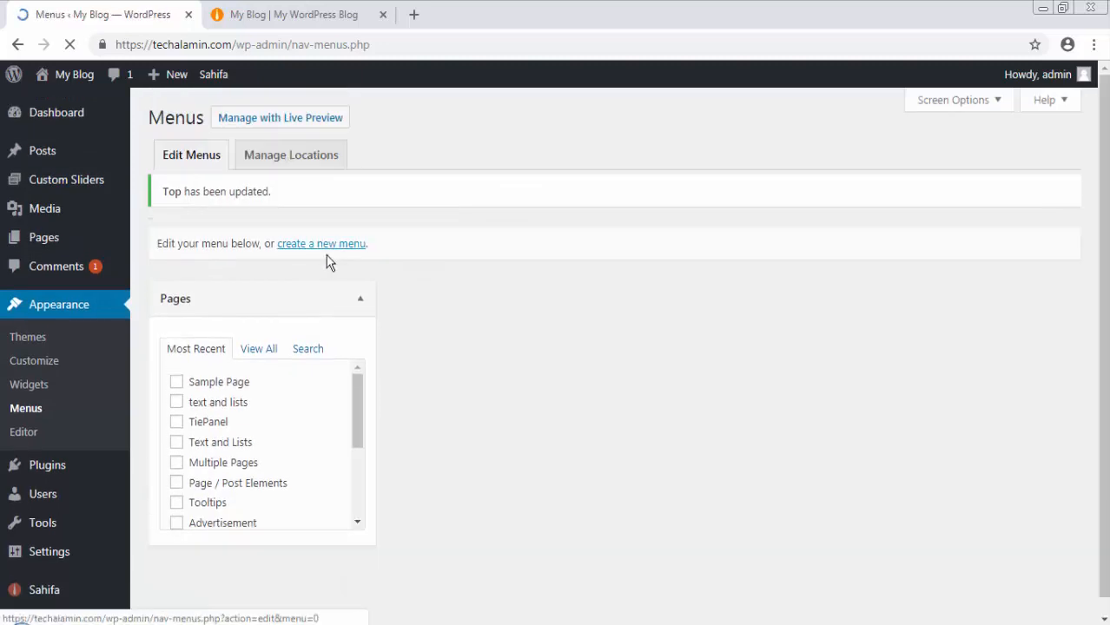
click(567, 315)
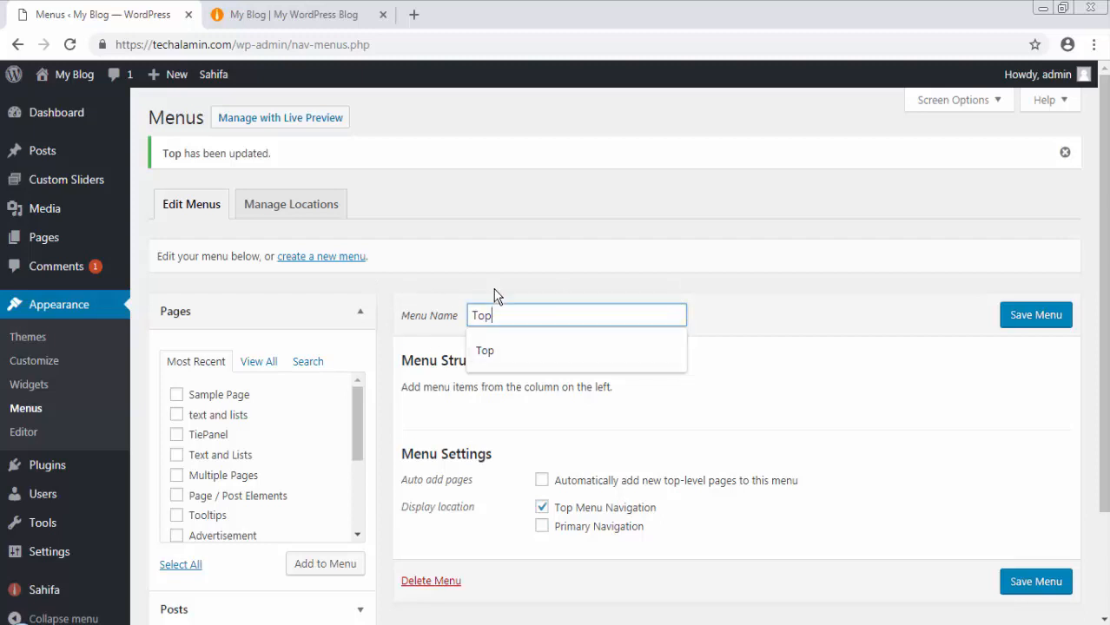
click(317, 264)
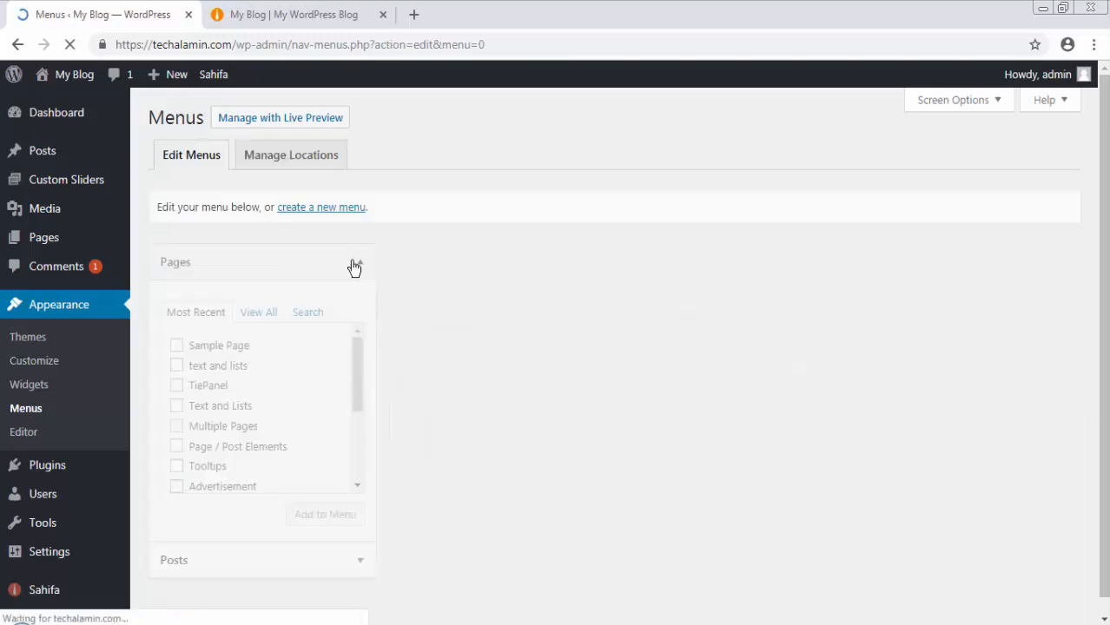
click(520, 266)
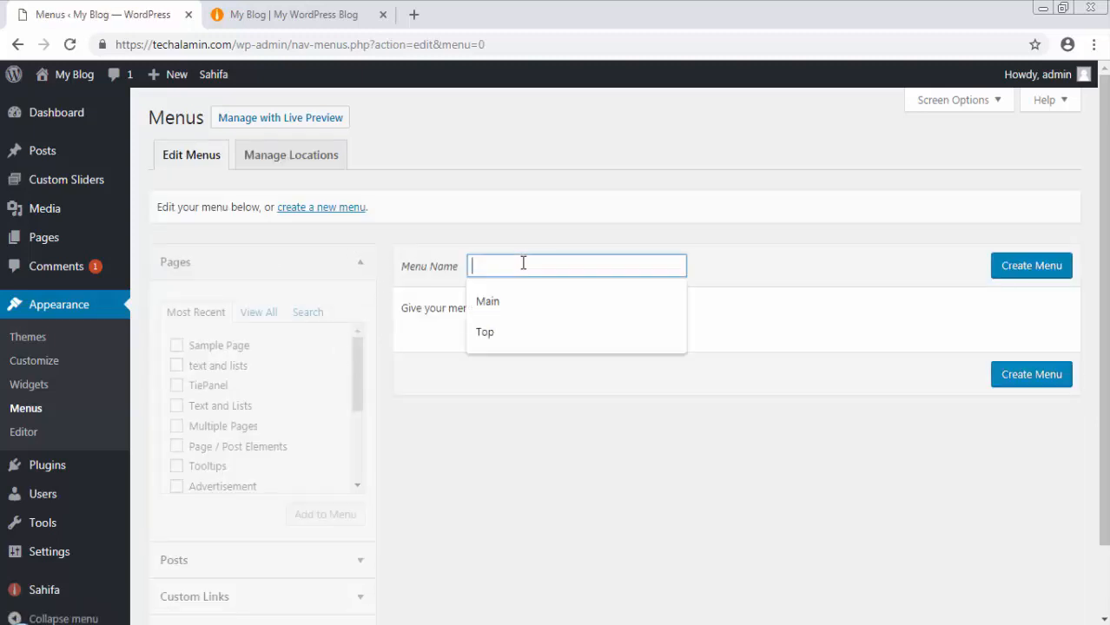
click(501, 303)
click(1012, 271)
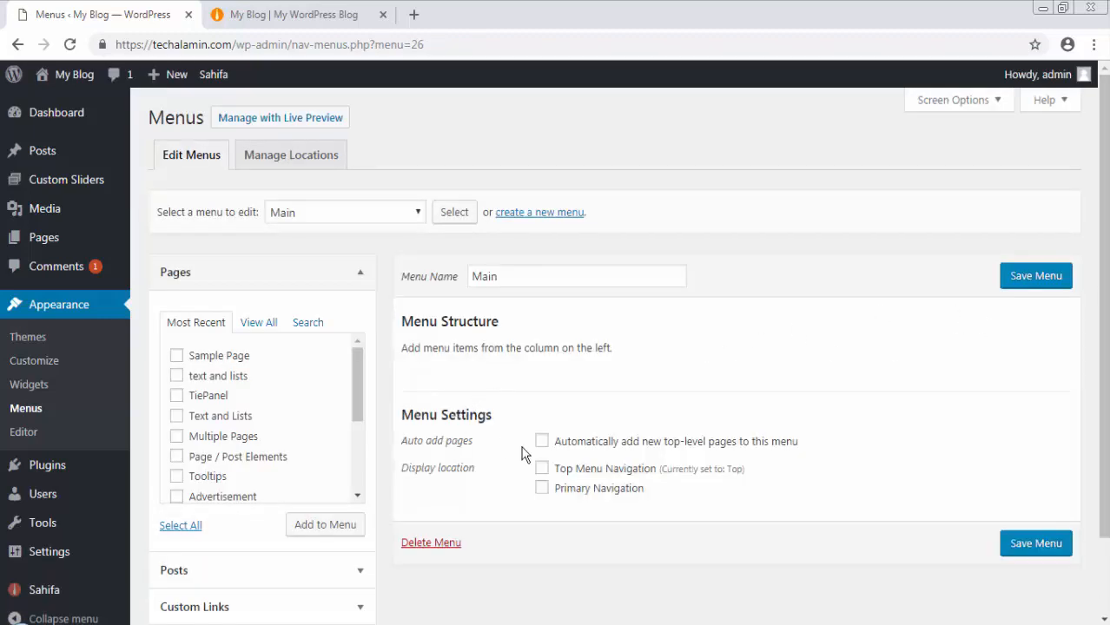
Step: Save the new Main menu with Primary Navigation as its display location, and reload the live site to check it
click(1026, 543)
click(386, 5)
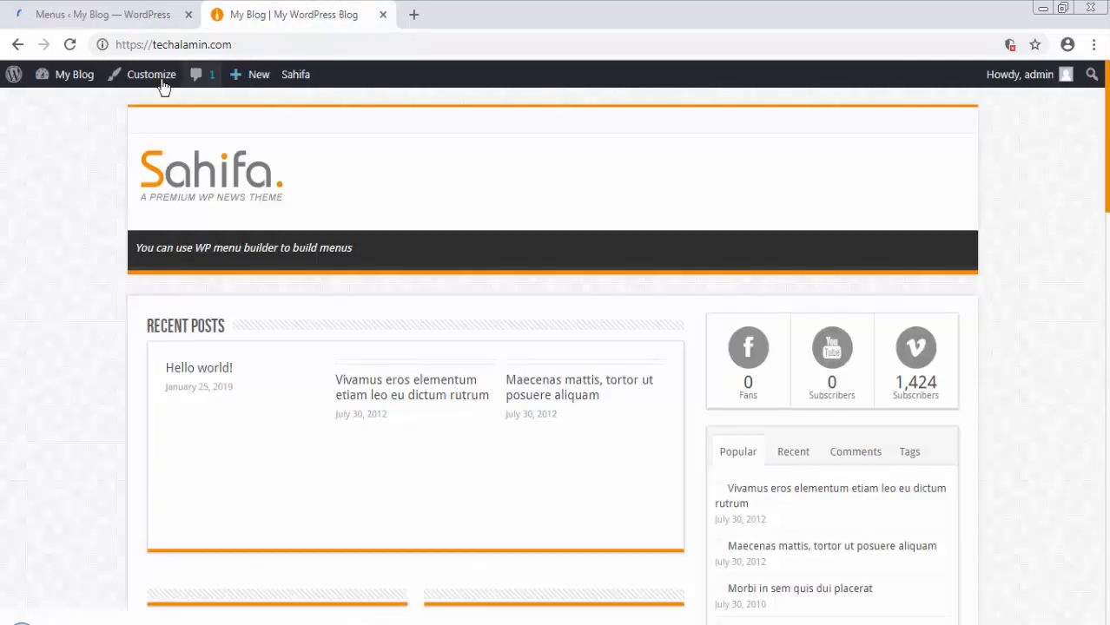
click(70, 44)
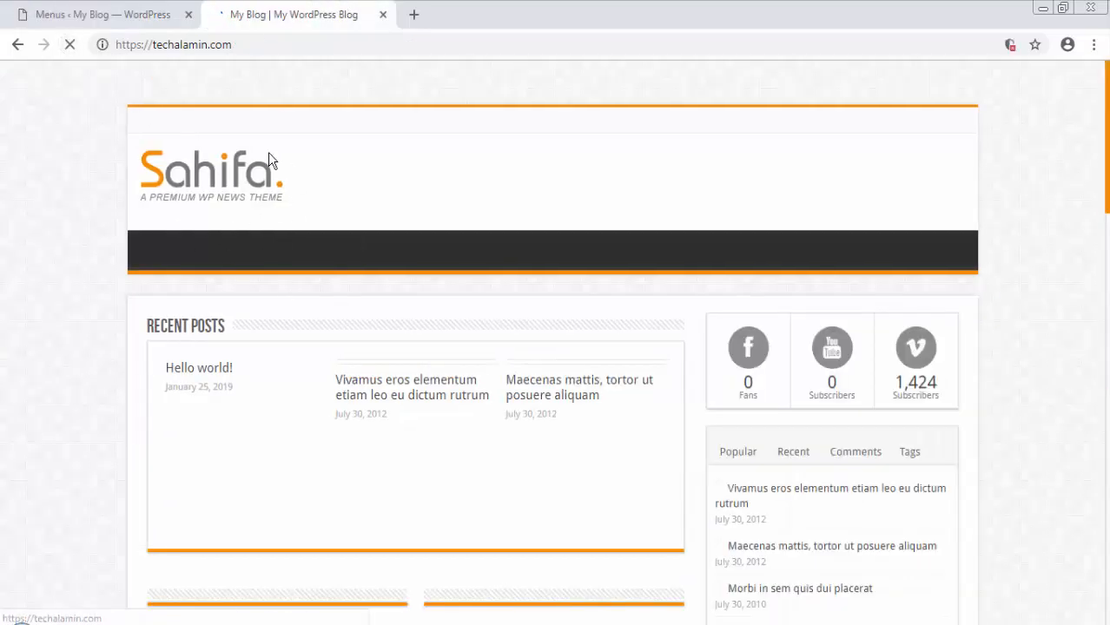
click(108, 15)
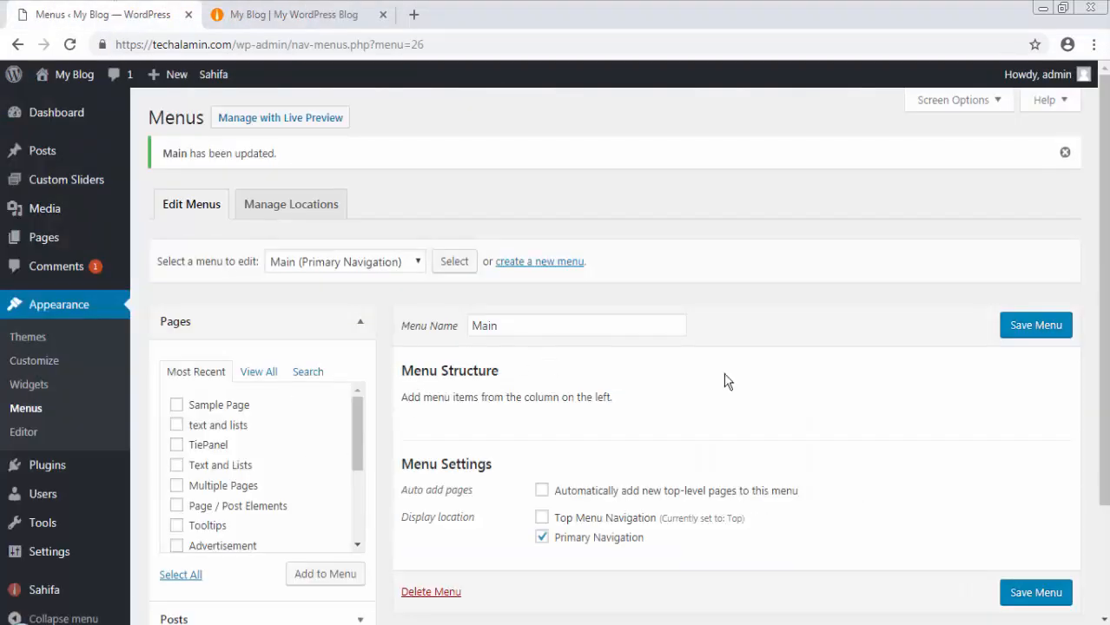
Step: Add all categories, including Bangla Movie, English Movie, Hindi Movie, Tamil Movie, Uncategorized and Video Song, to the Main menu
scroll(608, 400, down, 2)
click(249, 553)
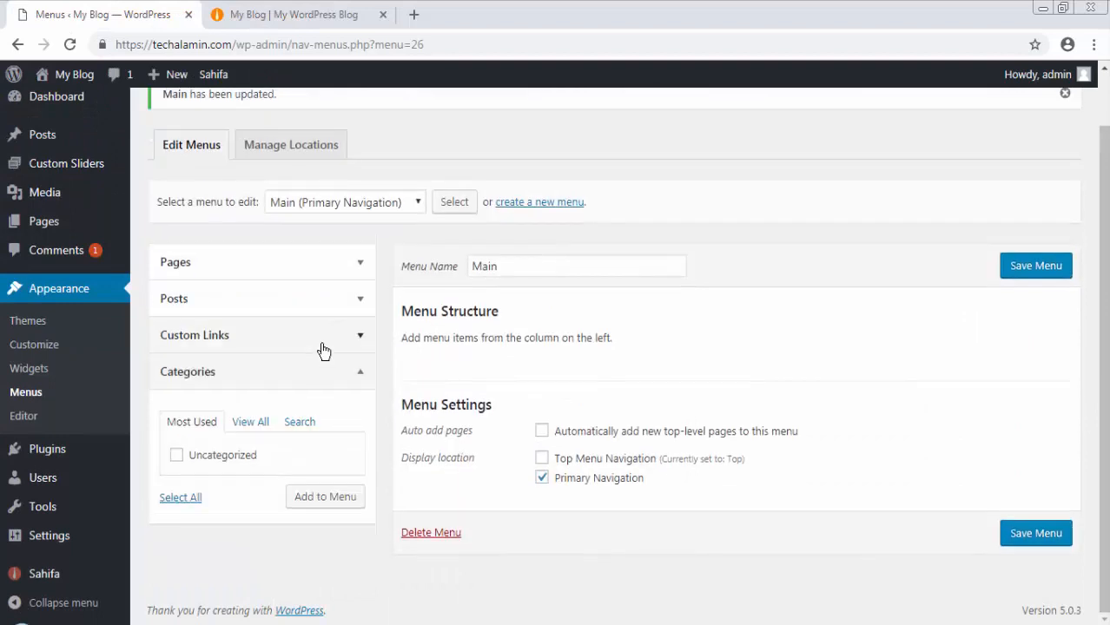
click(251, 426)
click(193, 545)
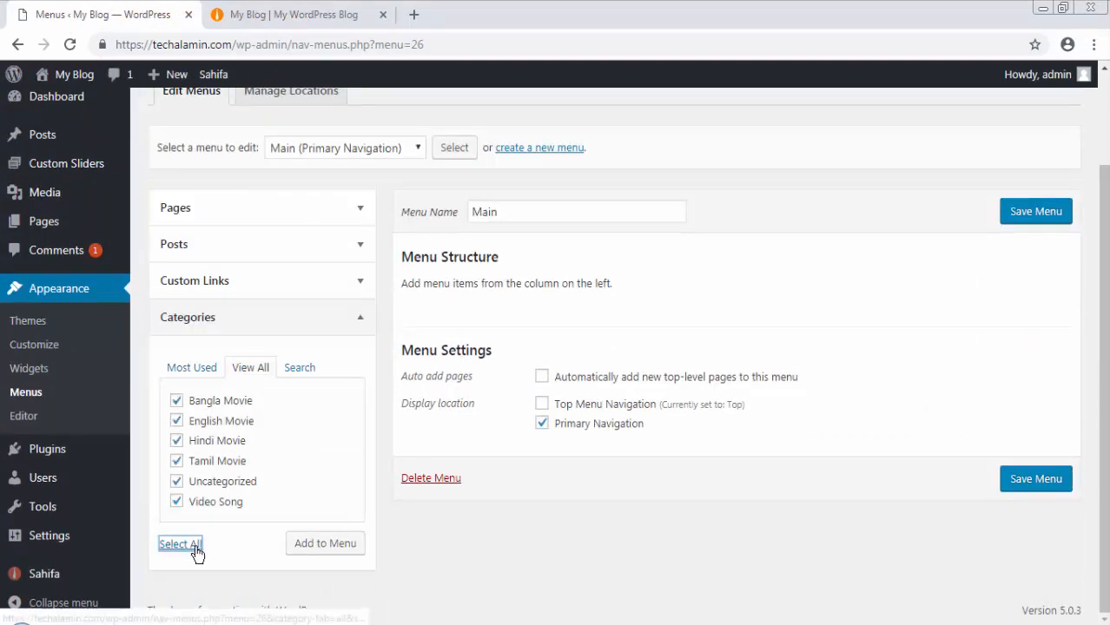
key(Tab)
key(Return)
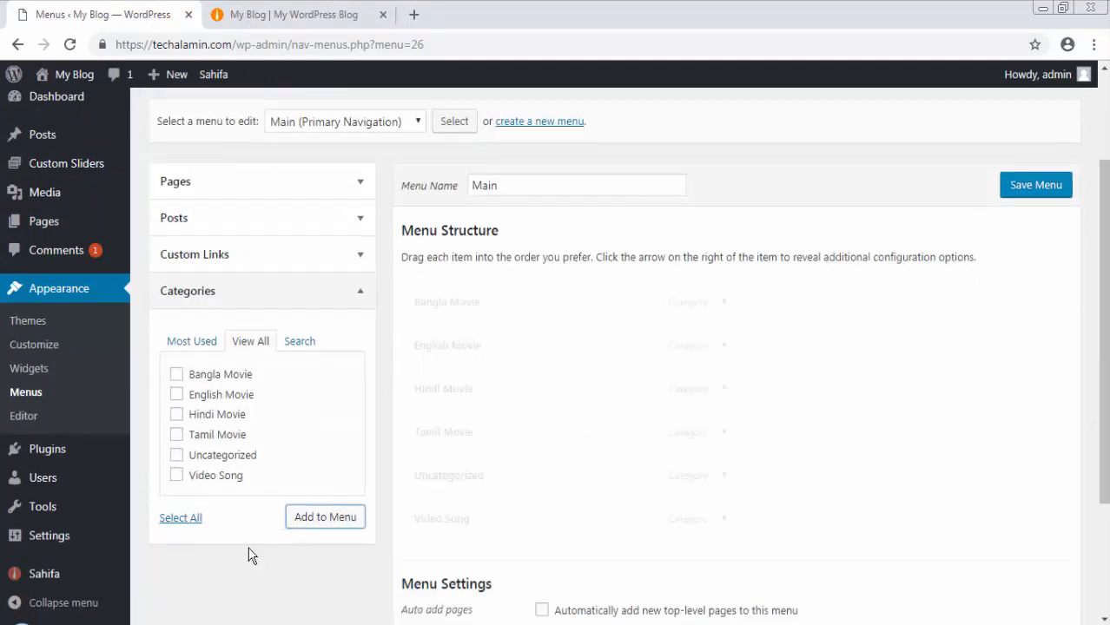
Step: Save the Main menu with its category items and reload the live site to check the navigation bar
scroll(1085, 486, down, 3)
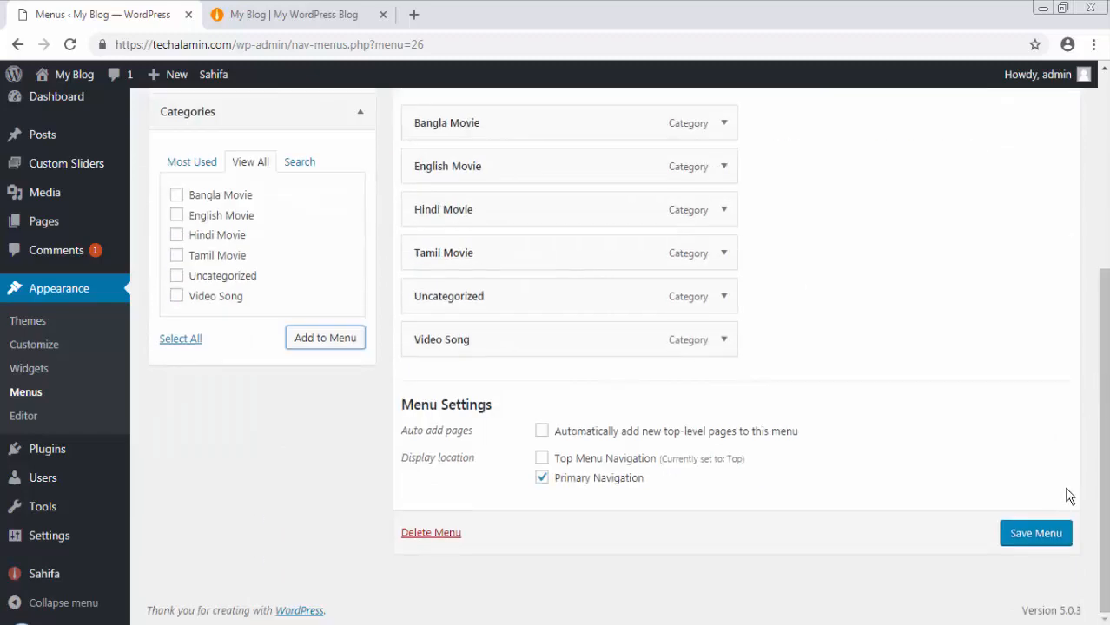
click(1036, 533)
click(294, 14)
click(69, 44)
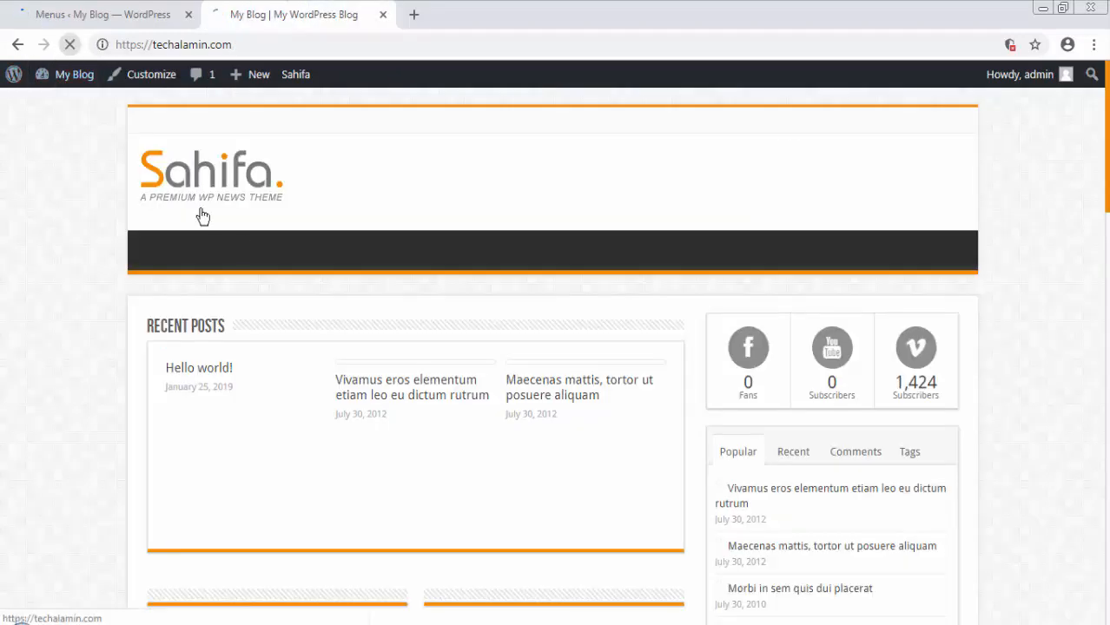
right_click(119, 205)
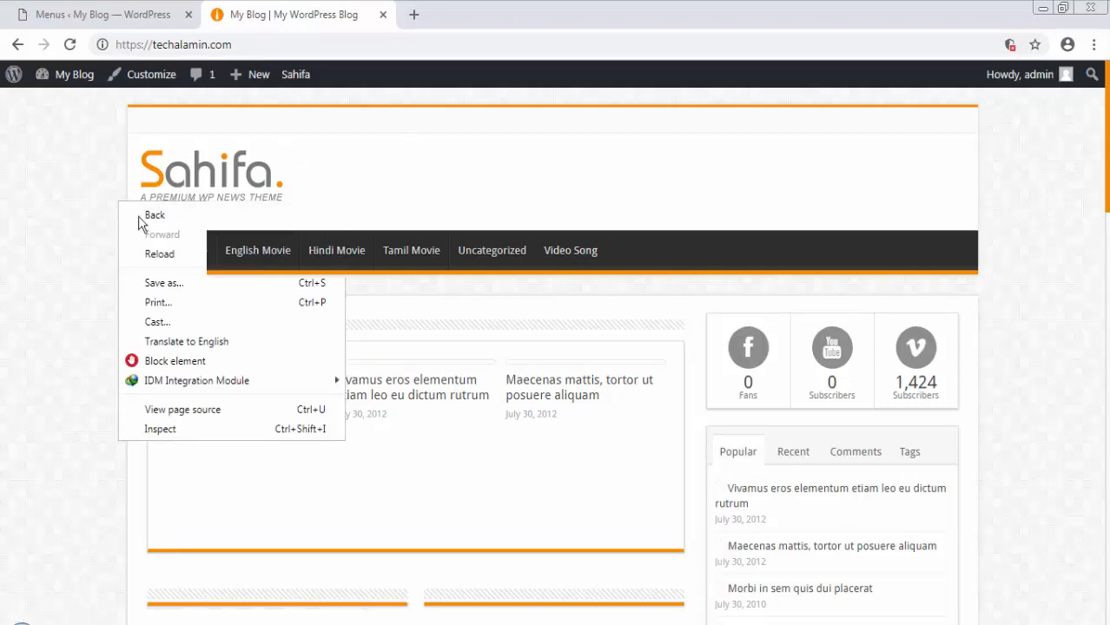
click(1093, 45)
click(1083, 243)
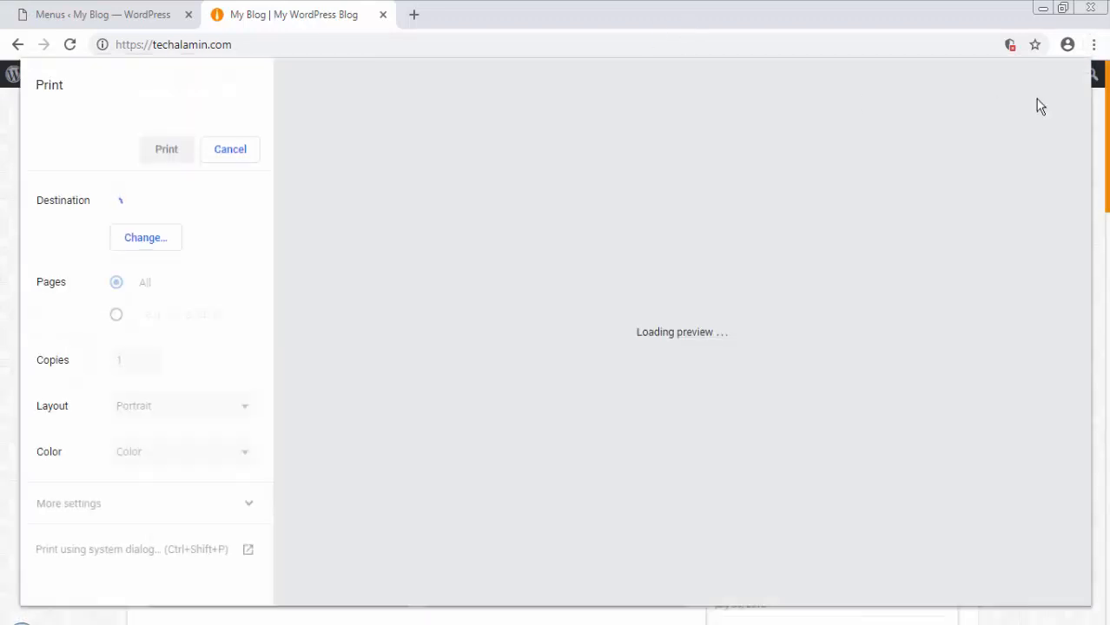
click(230, 150)
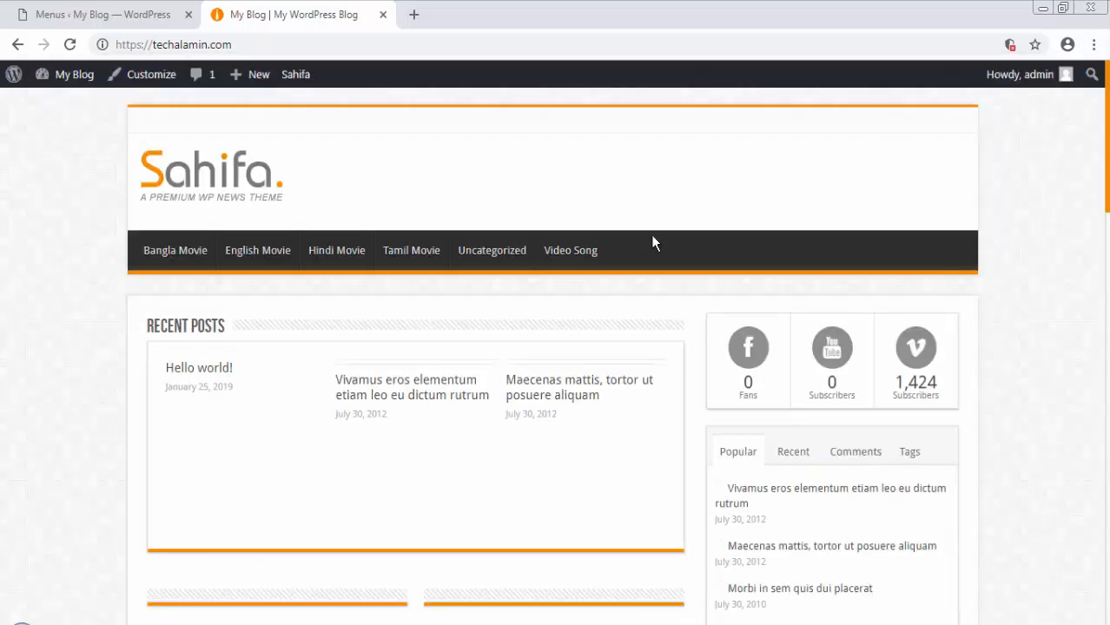
Step: Look through the live site's footer columns and open the Widgets page in the admin area
scroll(1040, 570, down, 15)
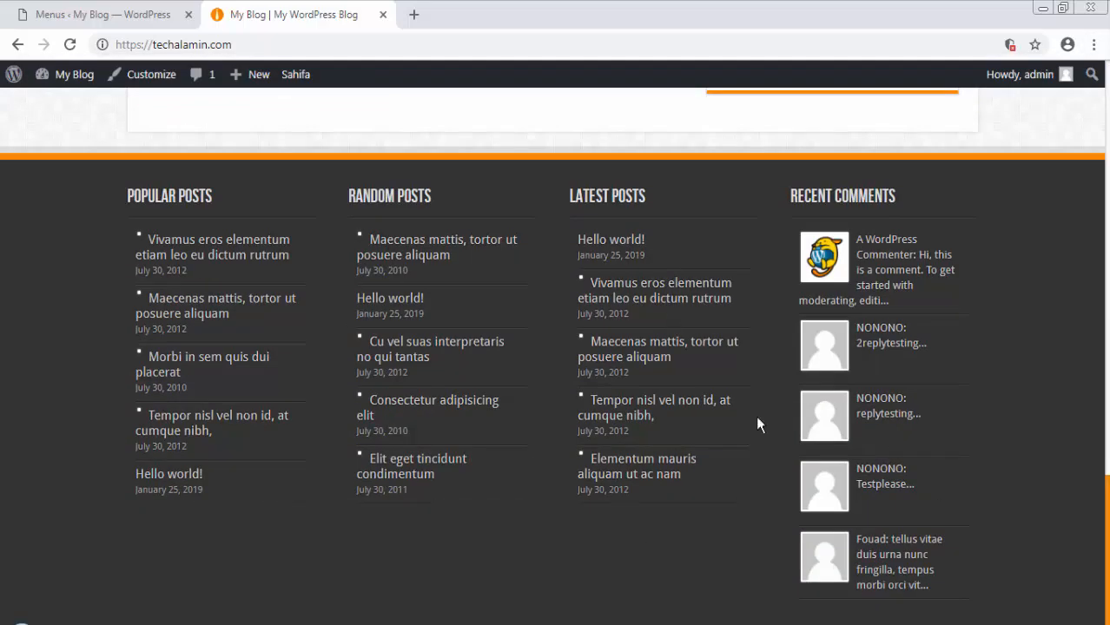
click(133, 4)
scroll(318, 428, down, 3)
click(323, 5)
click(132, 10)
click(29, 385)
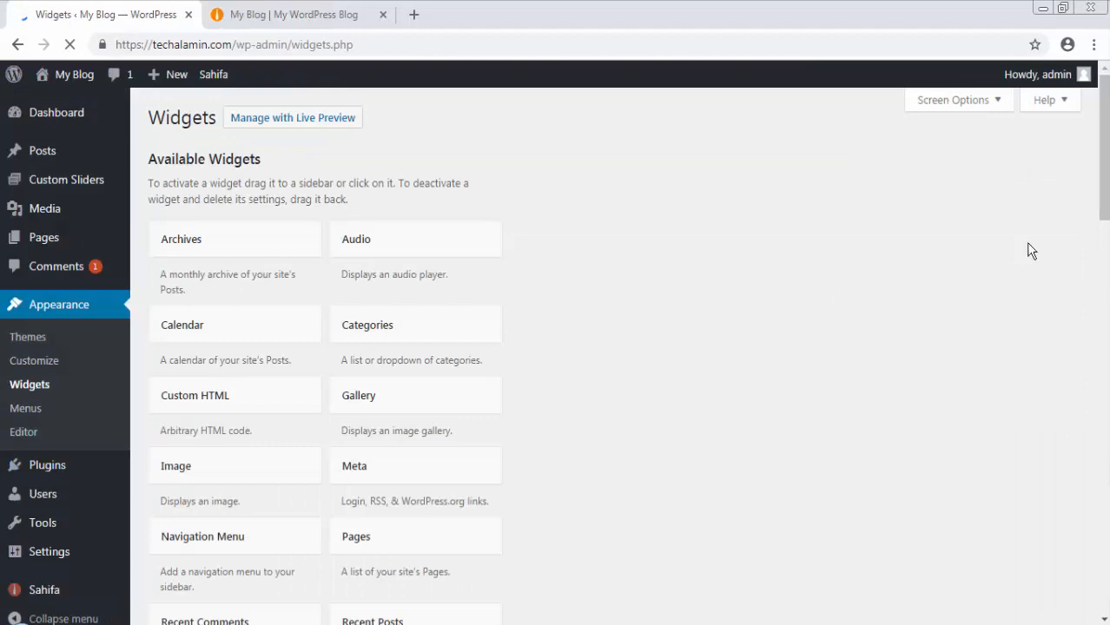
Step: Set the Popular Posts list in the First Footer Widget Area to show 3 posts and save the widget
scroll(961, 215, down, 3)
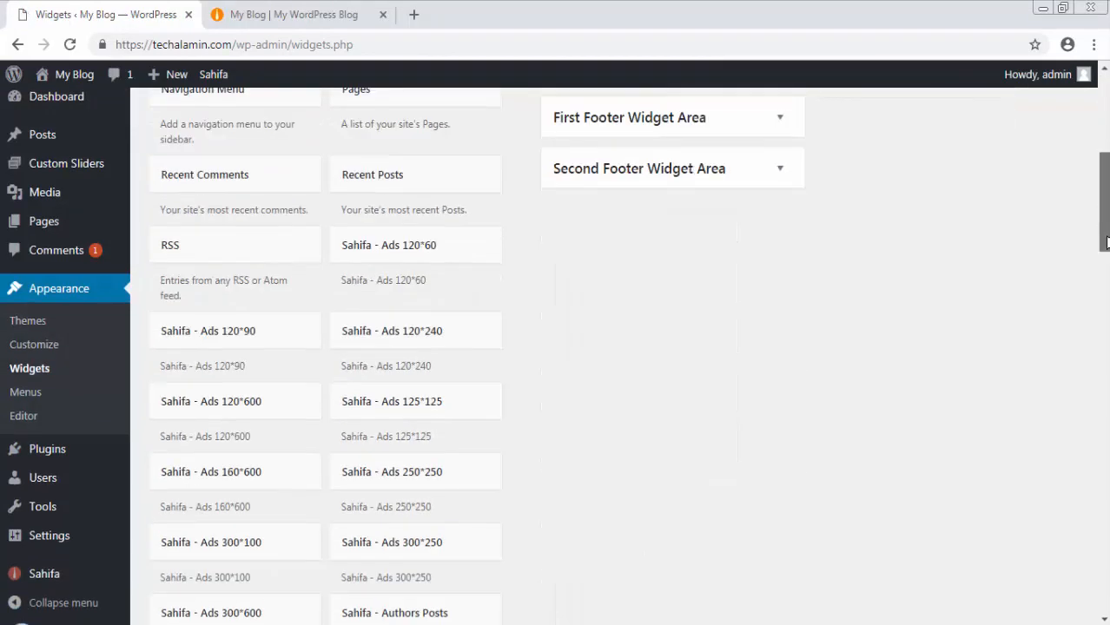
click(647, 296)
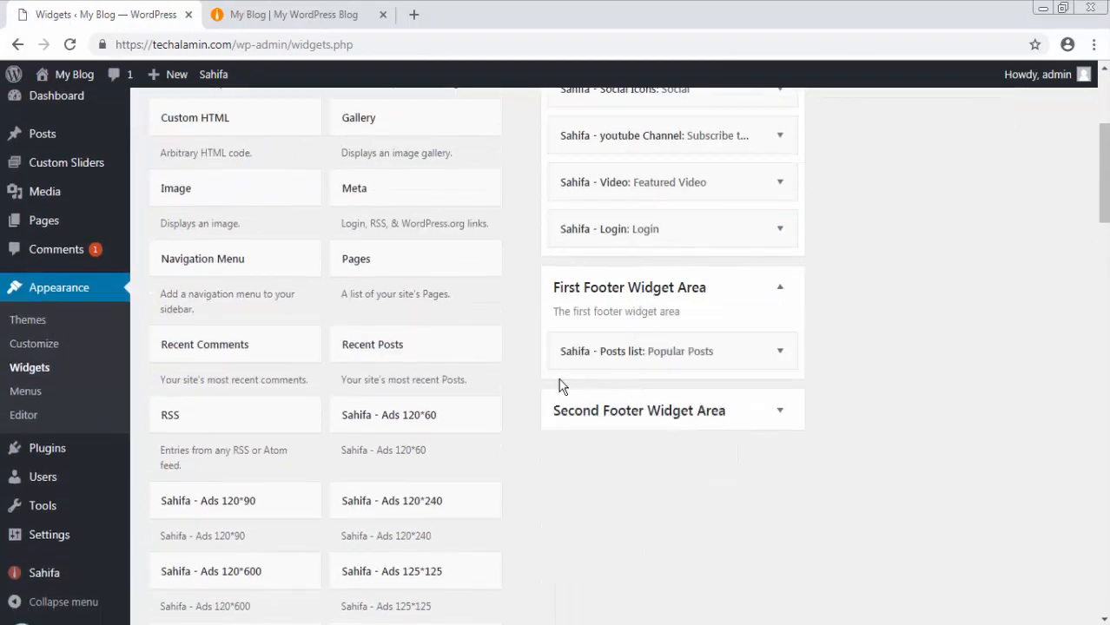
click(600, 356)
double_click(711, 445)
text(2)
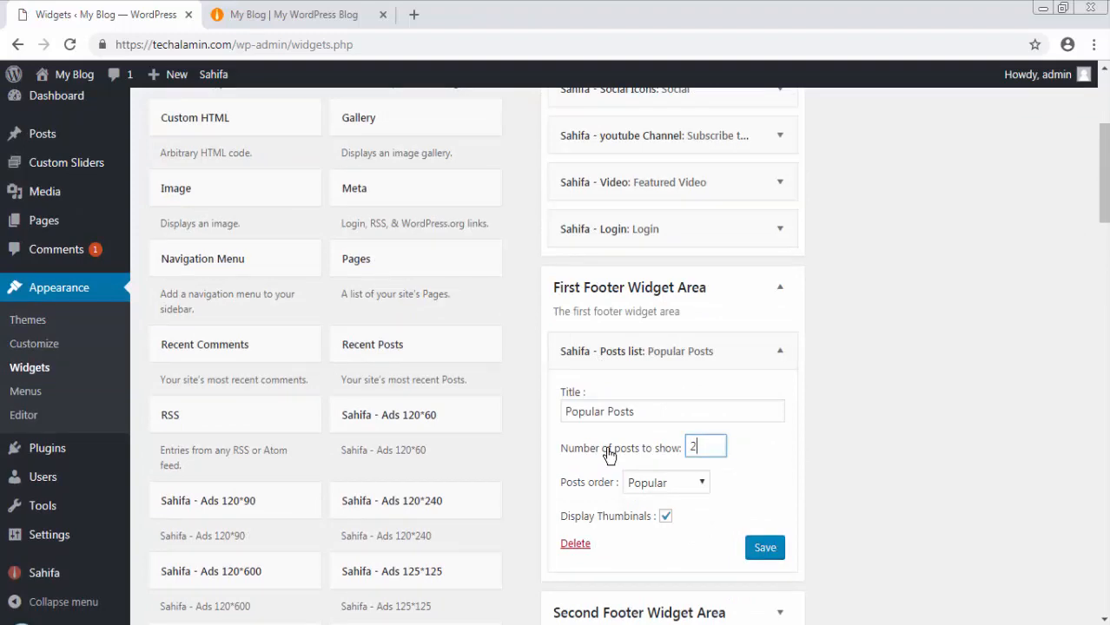
drag(708, 447, 656, 454)
scroll(786, 342, down, 6)
scroll(786, 342, up, 4)
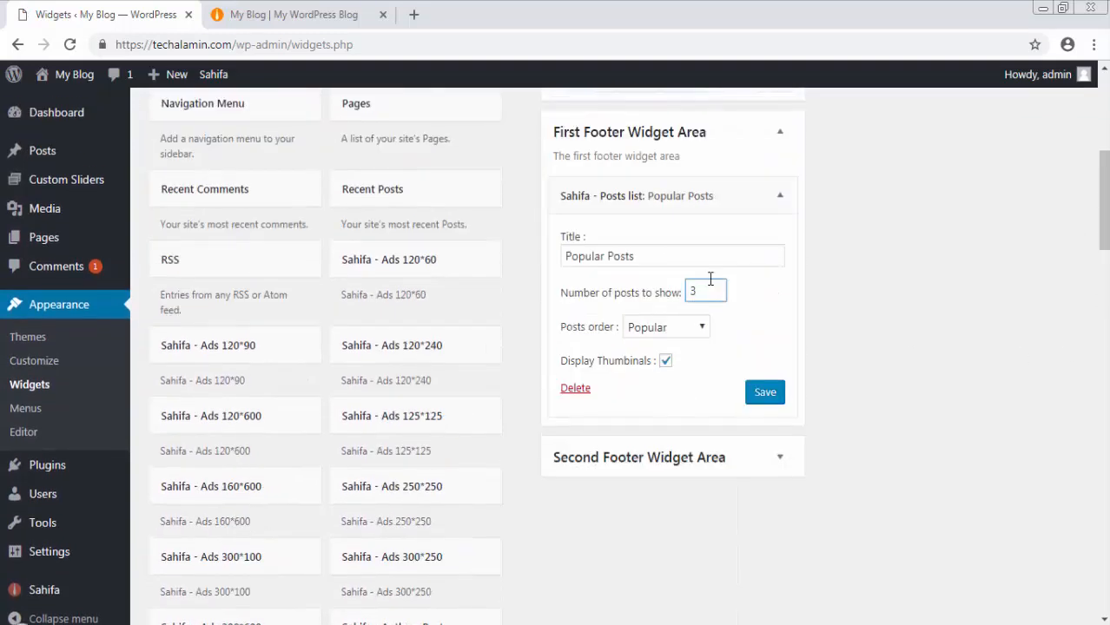
click(764, 392)
click(607, 388)
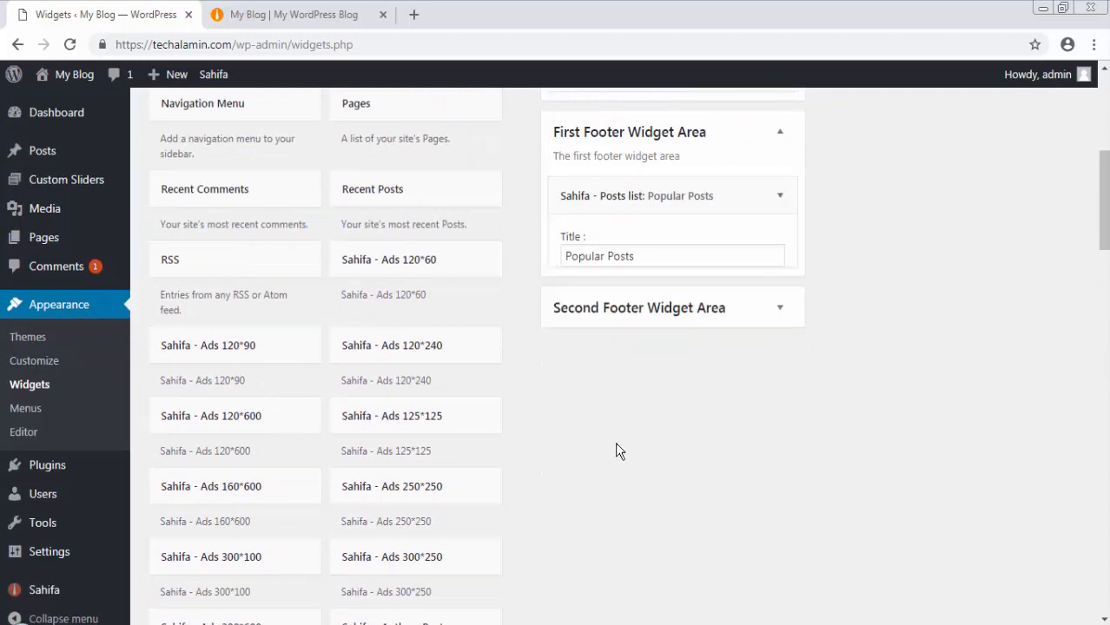
Step: Set the Random Posts list in the Second Footer Widget Area to show 3 posts and save the widget
click(673, 257)
click(663, 314)
drag(707, 417, 685, 421)
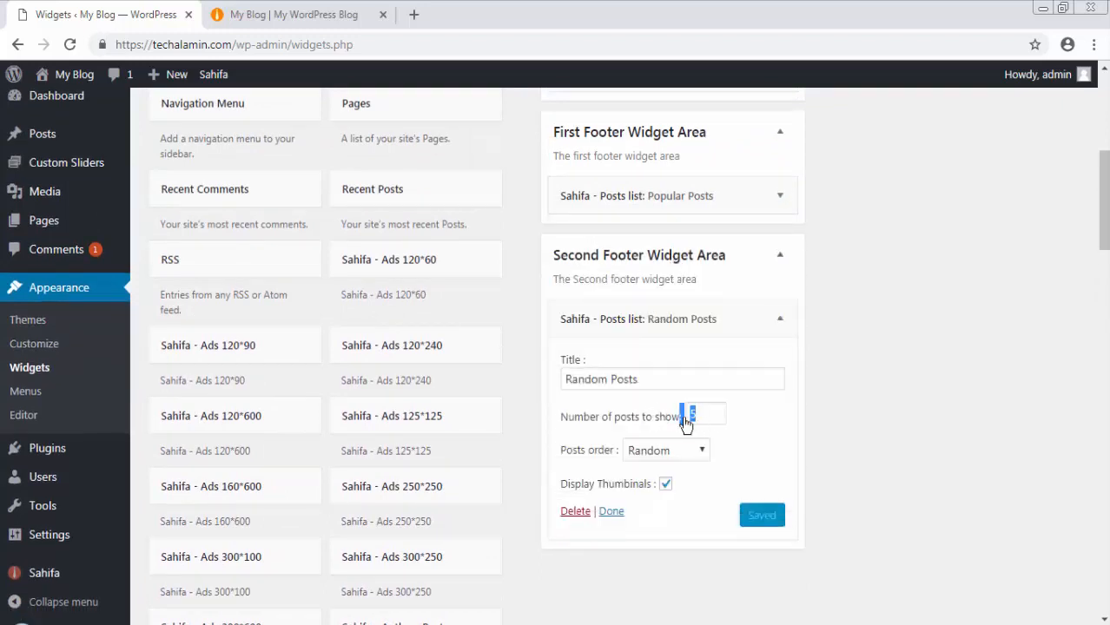
text(3)
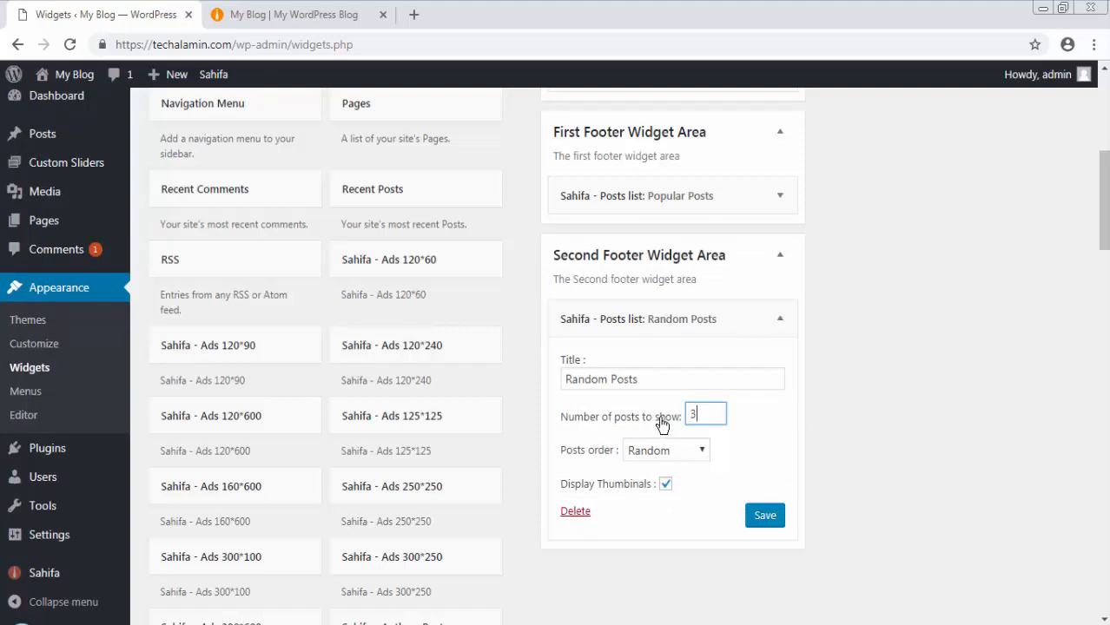
click(763, 519)
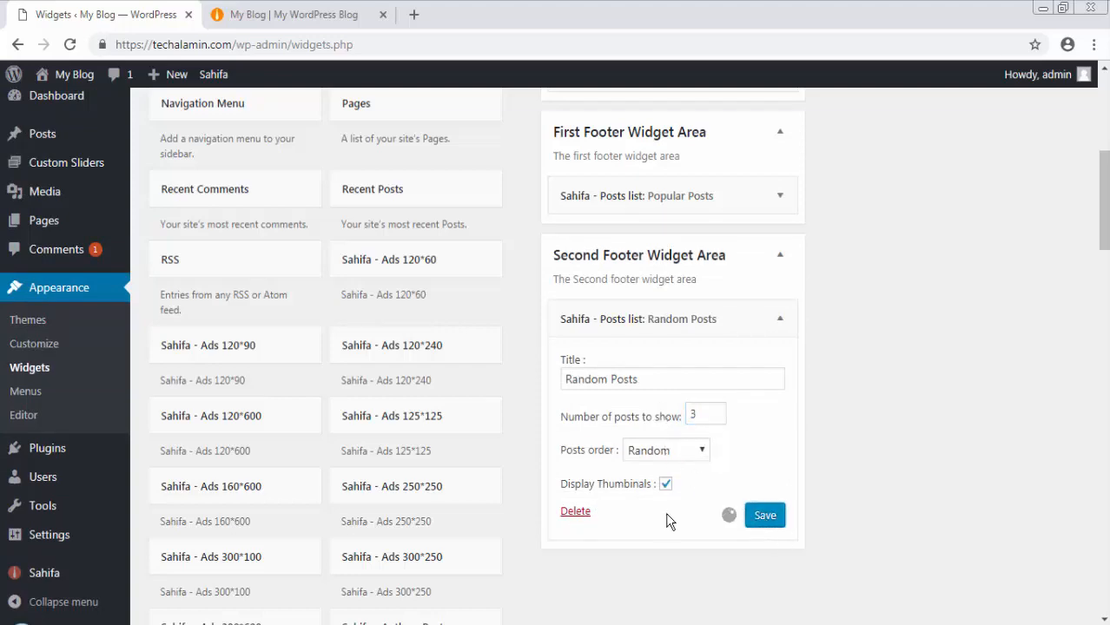
click(611, 513)
Step: Set the Latest Posts list in the Third Footer Widget Area to show 3 posts and save the widget
scroll(955, 304, up, 5)
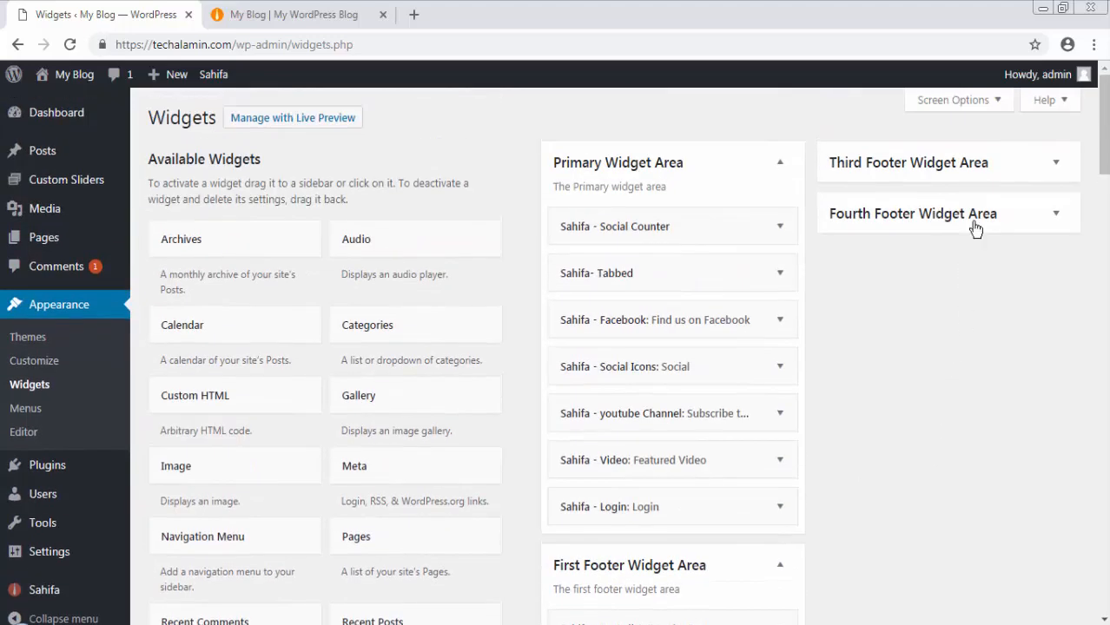
click(973, 169)
click(920, 228)
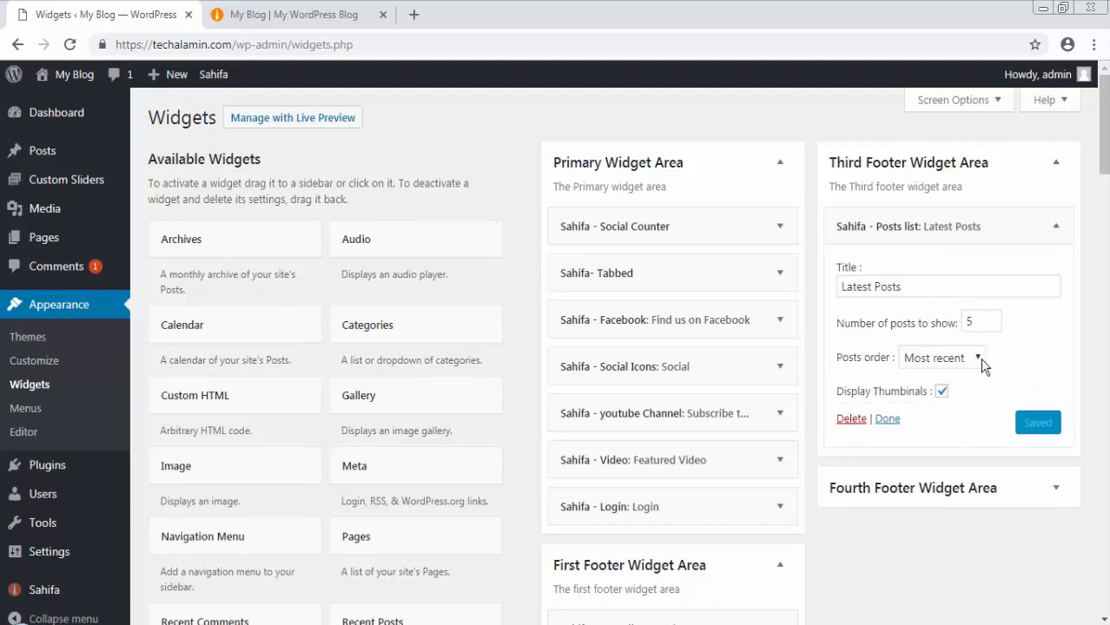
click(916, 322)
text(3)
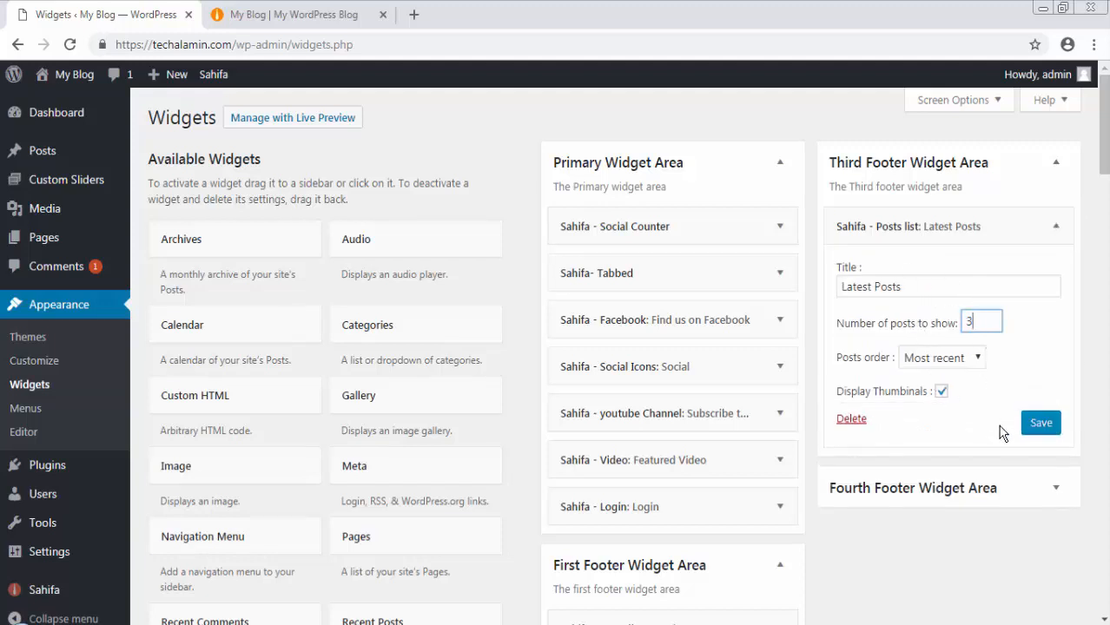
click(1035, 424)
click(882, 419)
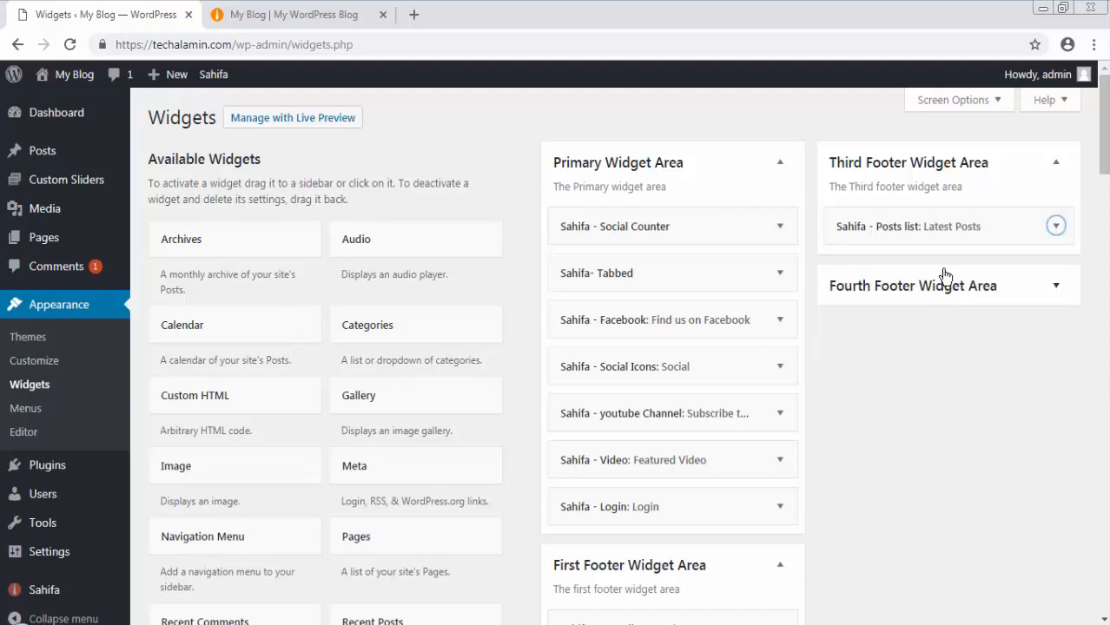
Step: Delete the Recent Comments widget from the Fourth Footer Widget Area
click(945, 275)
click(941, 349)
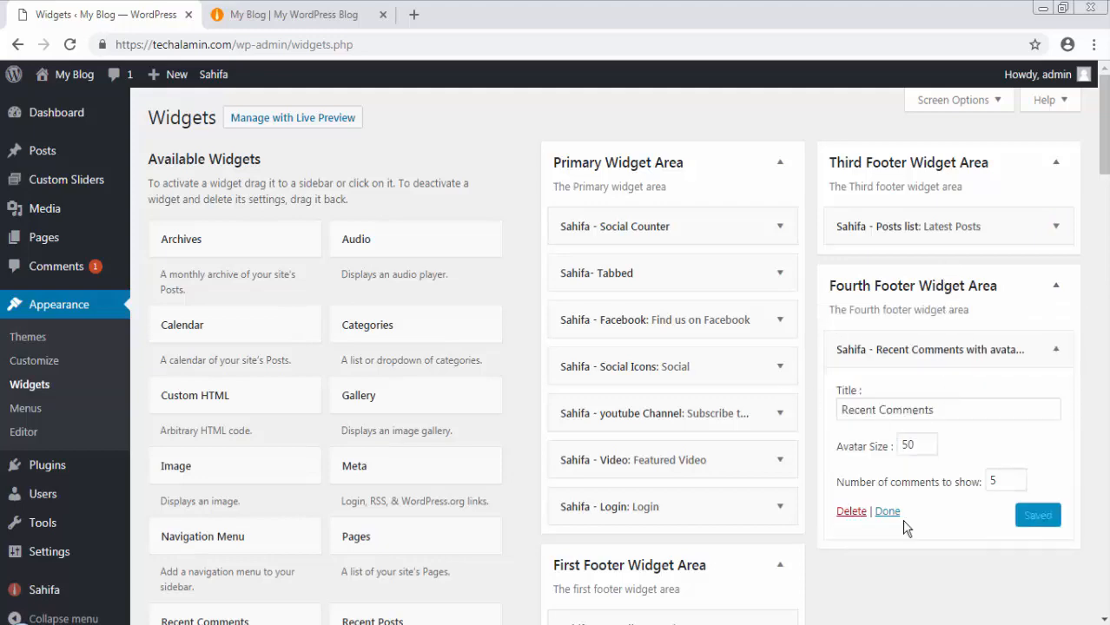
click(846, 512)
Step: Reload the live site and check its footer columns
key(ctrl+Tab)
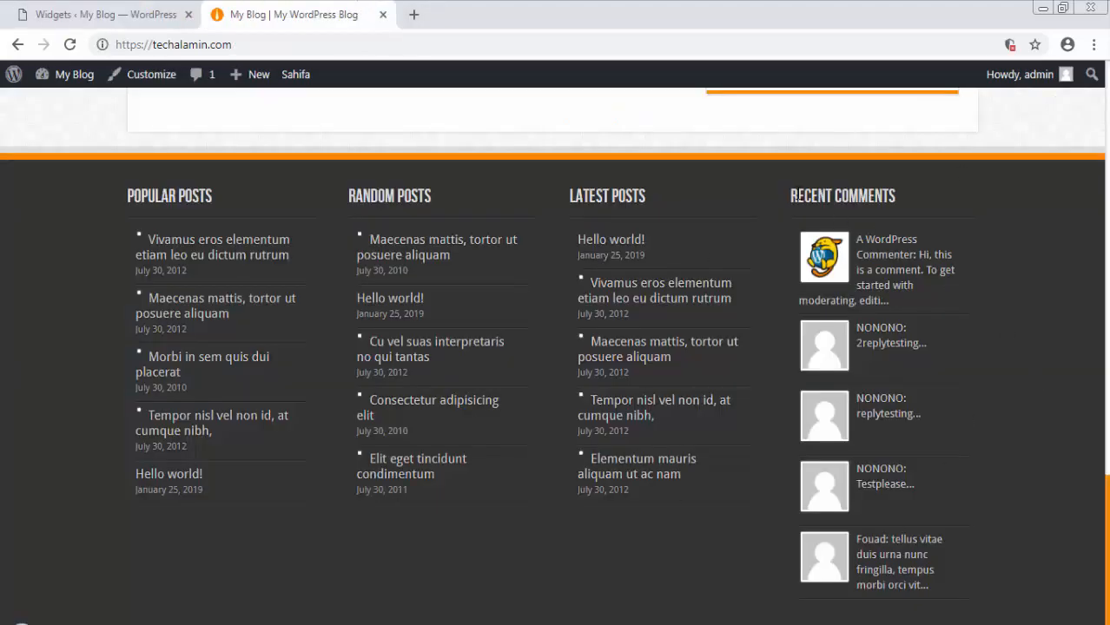
drag(784, 190, 945, 205)
click(995, 198)
click(42, 332)
scroll(708, 579, down, 5)
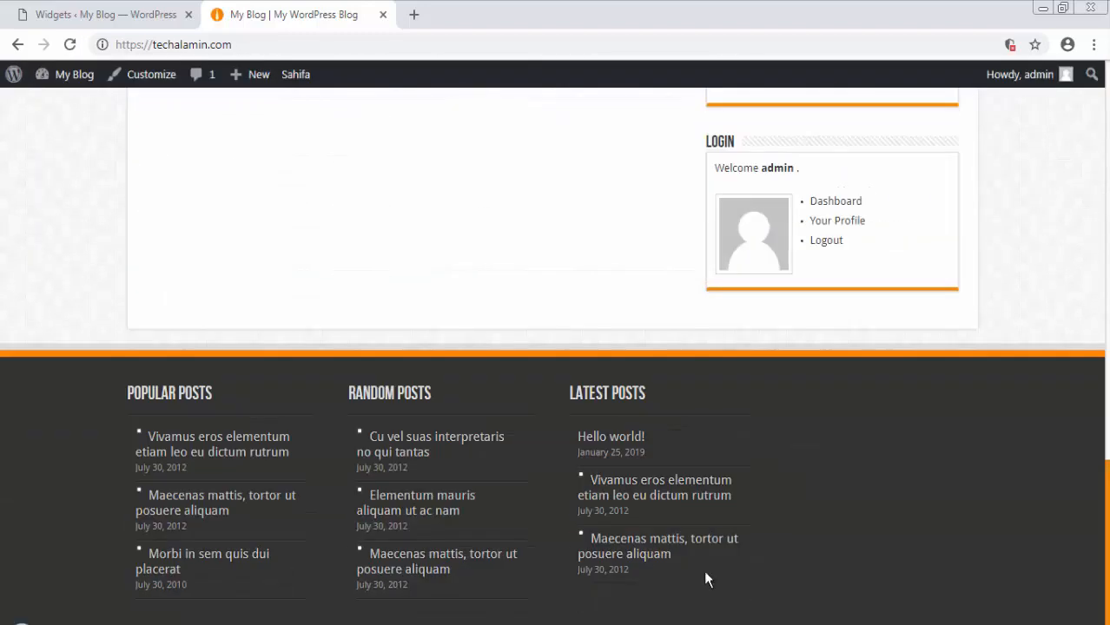
scroll(1076, 374, up, 10)
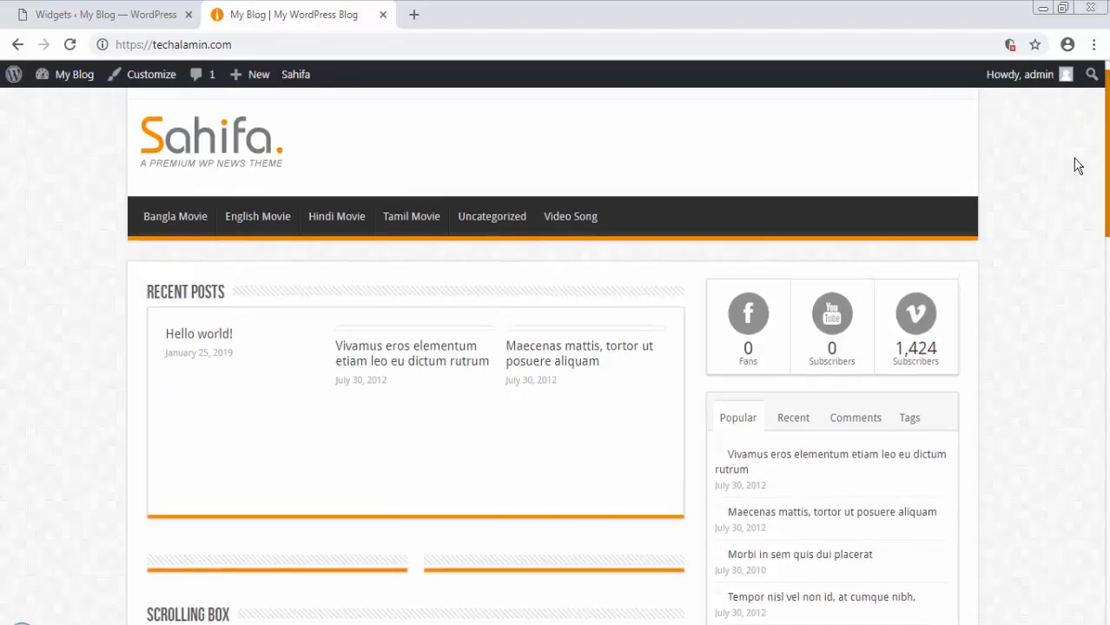
Step: Examine the live homepage's content boxes from Recent Posts down to Grid
click(30, 7)
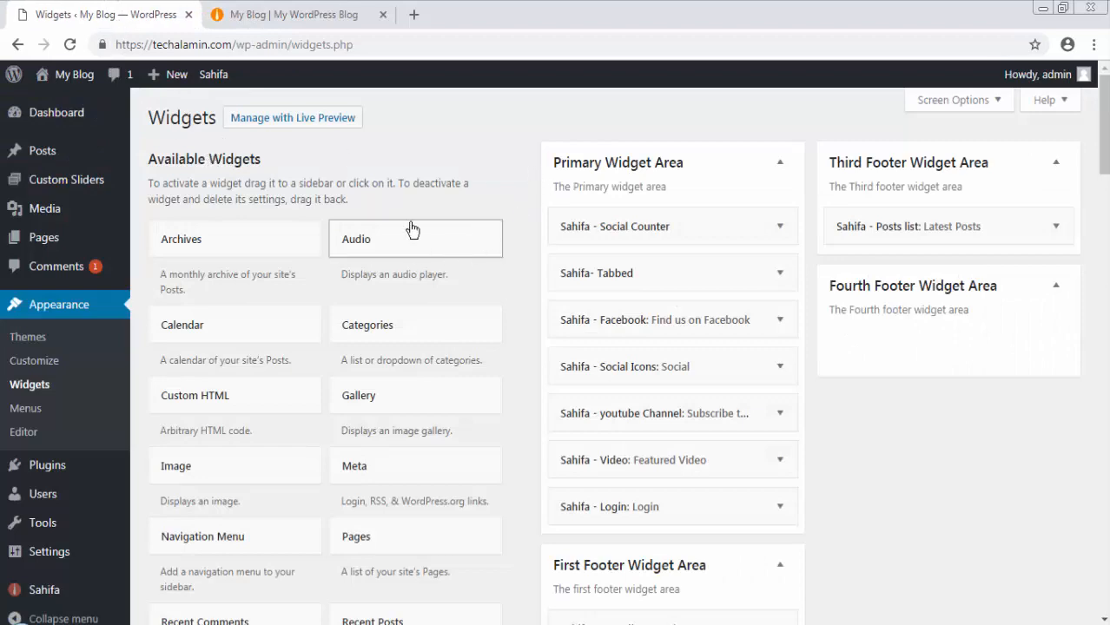
click(299, 9)
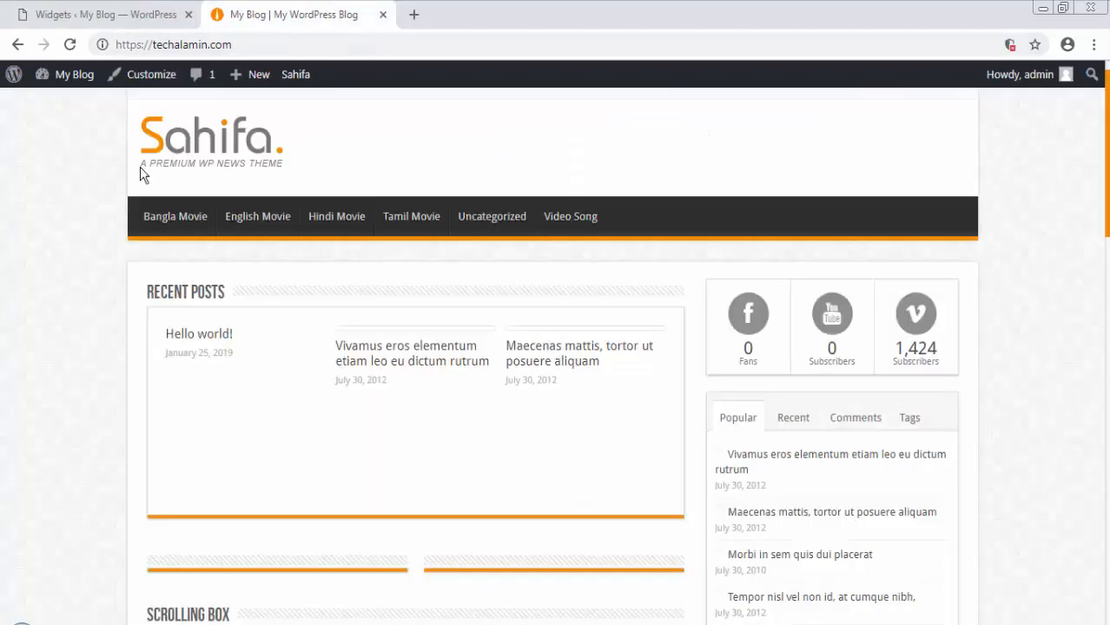
click(109, 10)
click(354, 10)
scroll(260, 383, down, 4)
scroll(261, 373, up, 2)
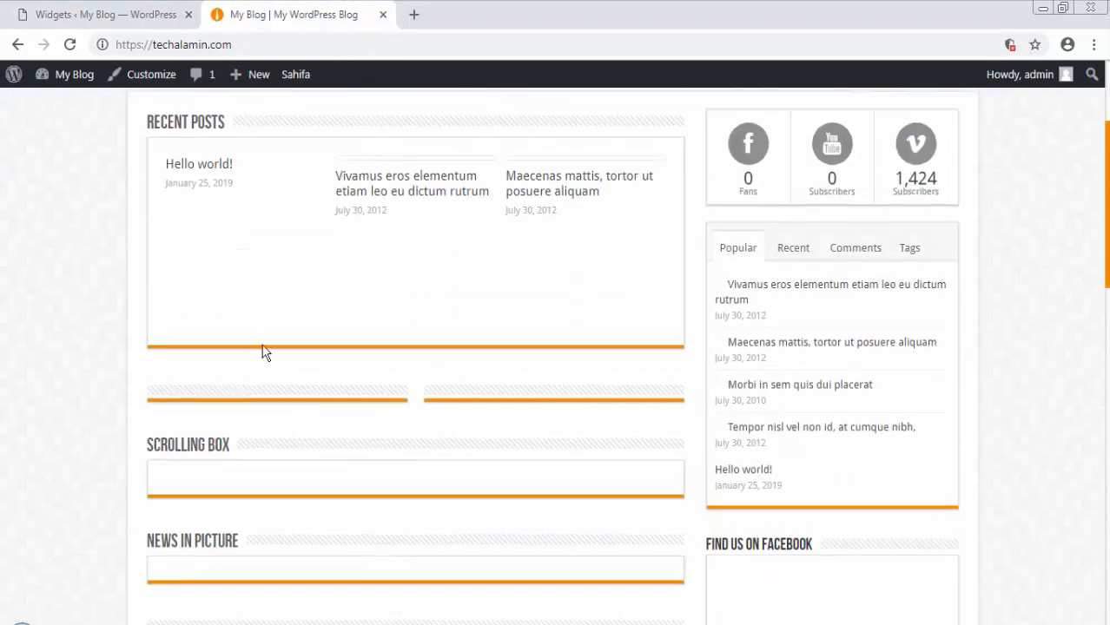
scroll(319, 366, down, 5)
scroll(317, 364, up, 7)
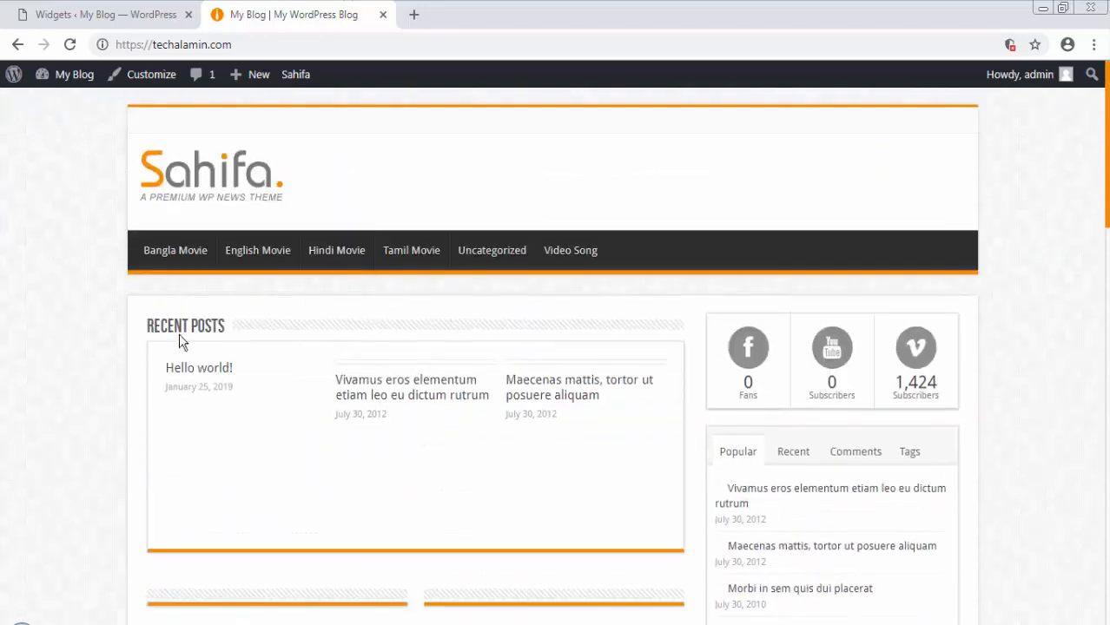
scroll(293, 408, down, 4)
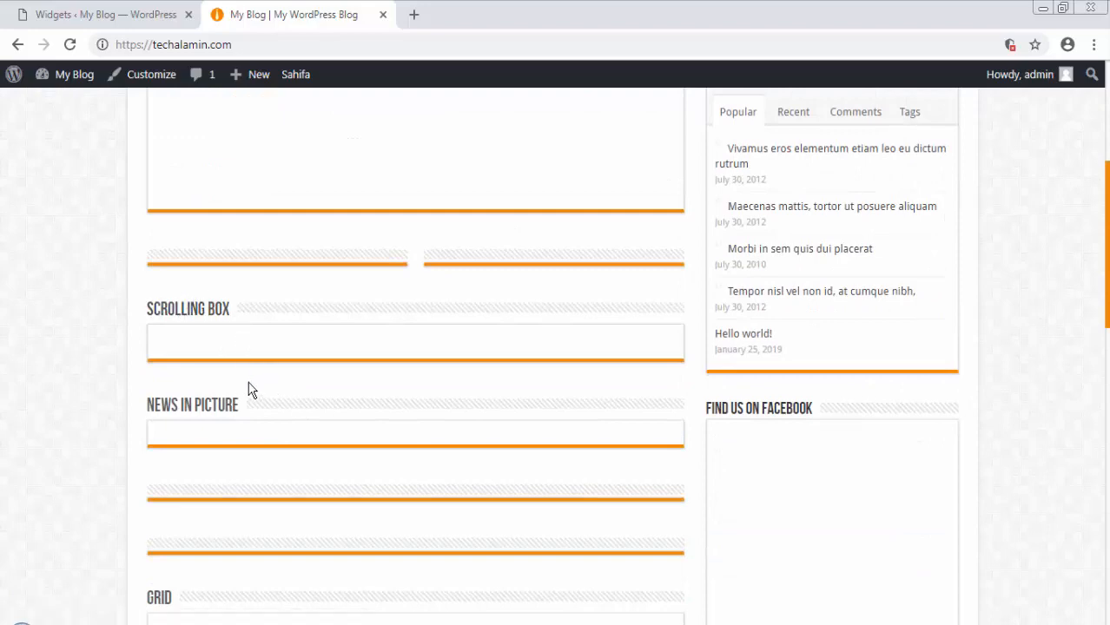
scroll(176, 300, up, 4)
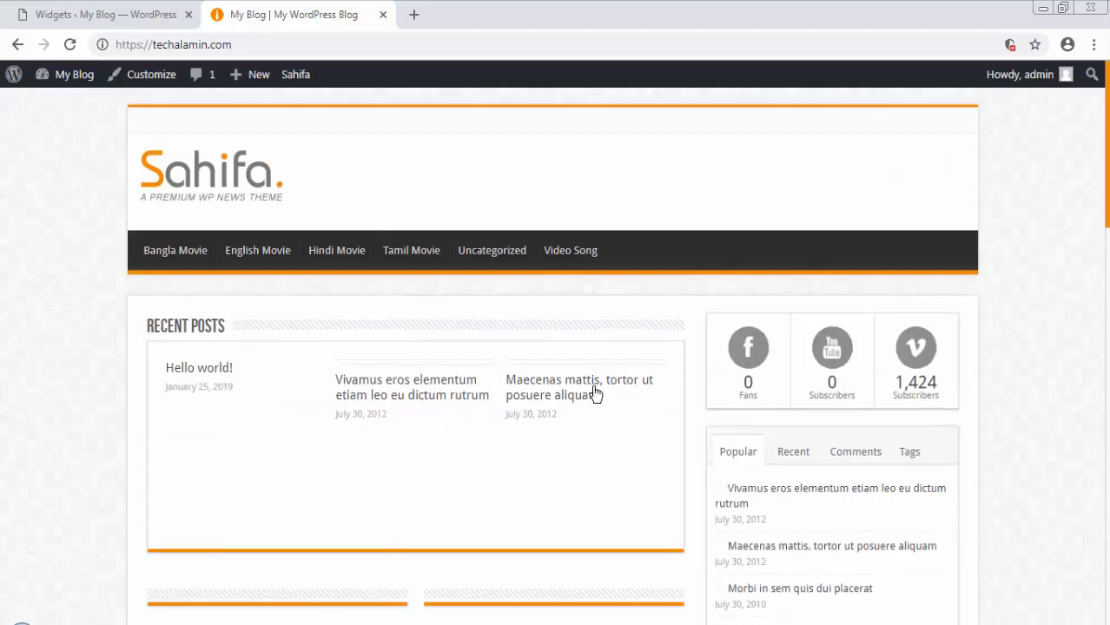
scroll(493, 552, down, 6)
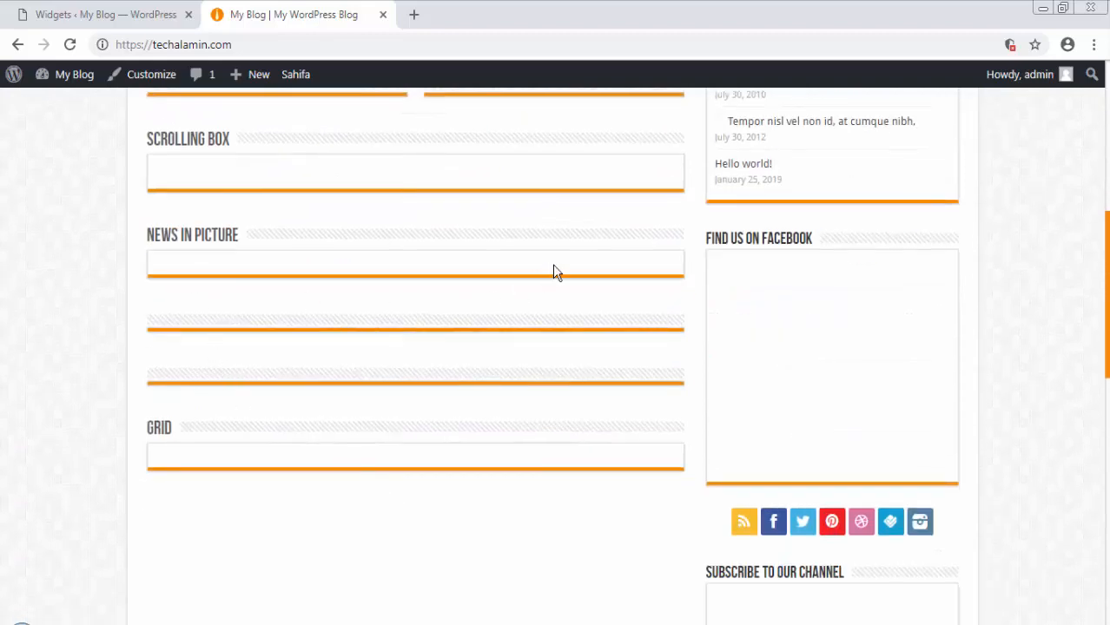
Step: Open the Sahifa theme settings, view the Header Settings and dismiss the theme rating prompt
click(91, 9)
scroll(43, 469, down, 5)
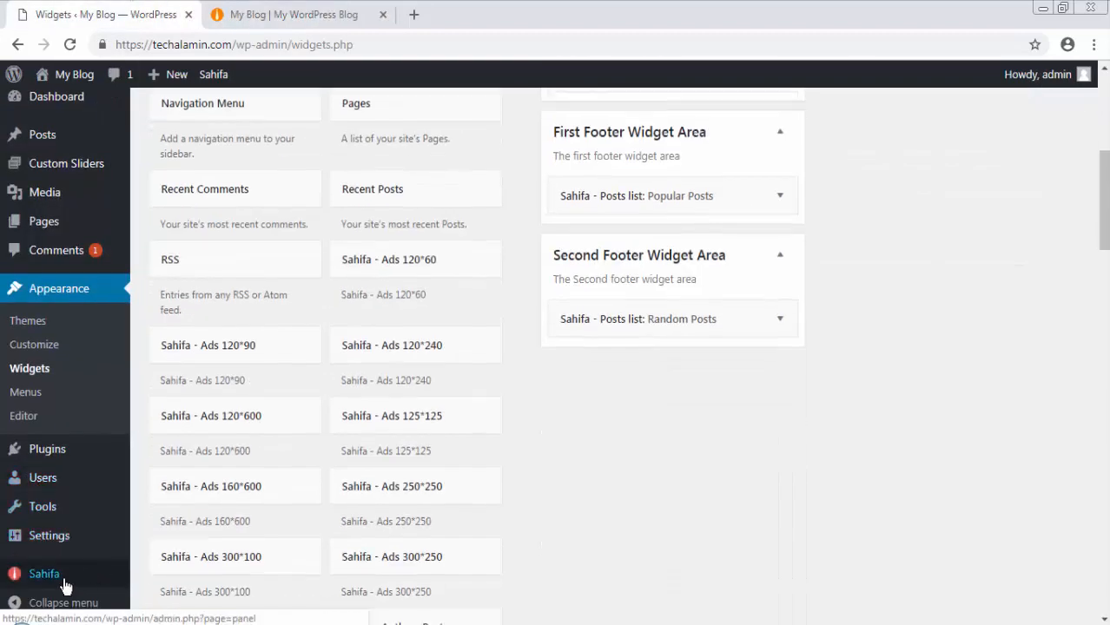
scroll(63, 580, down, 1)
mouse_move(64, 576)
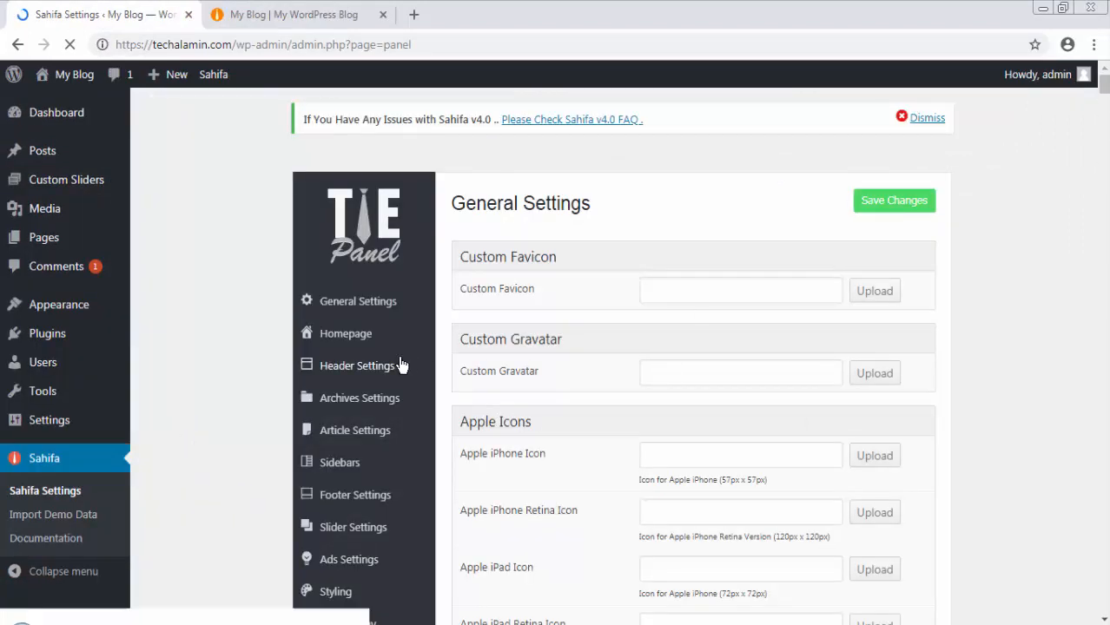
click(372, 367)
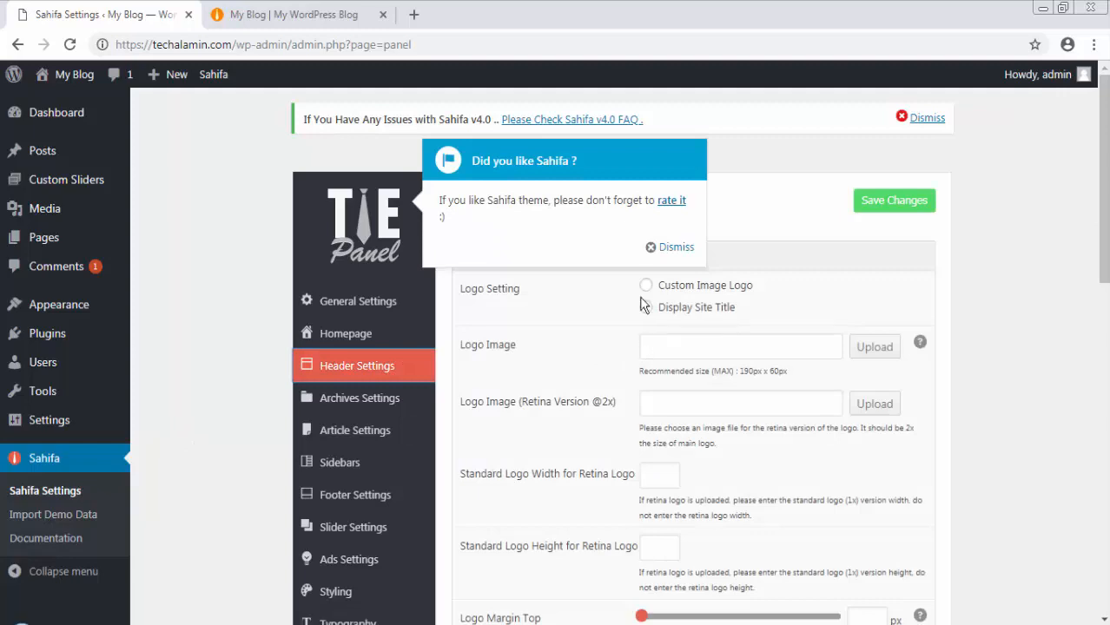
click(664, 246)
scroll(664, 245, down, 2)
scroll(364, 278, up, 1)
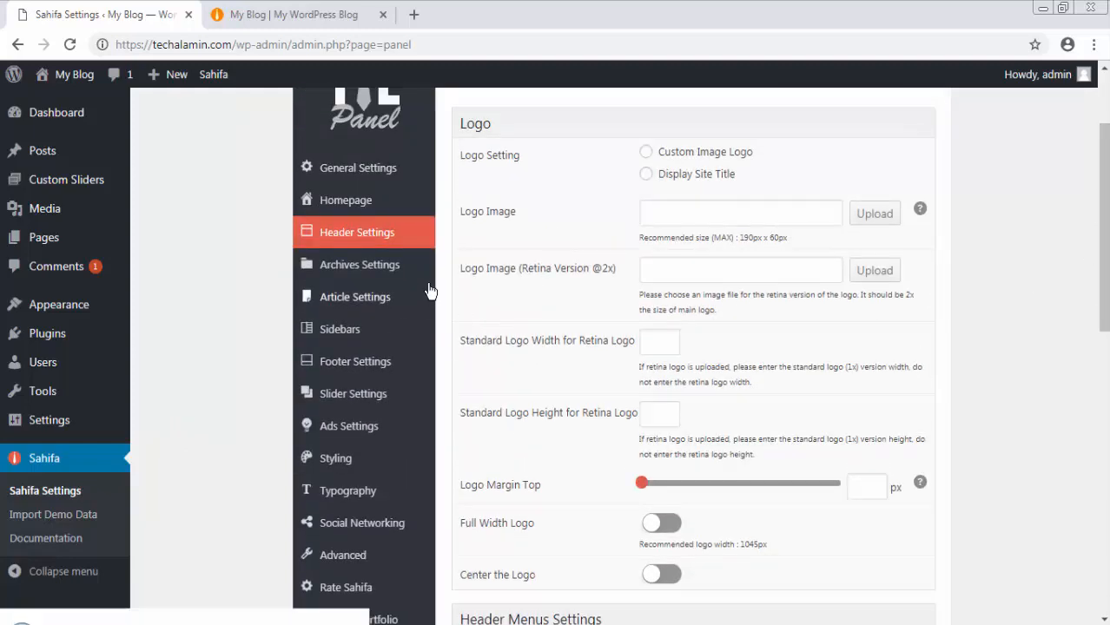
Step: Set the home page display to Latest posts - Blog Layout in the theme's Homepage settings
click(378, 202)
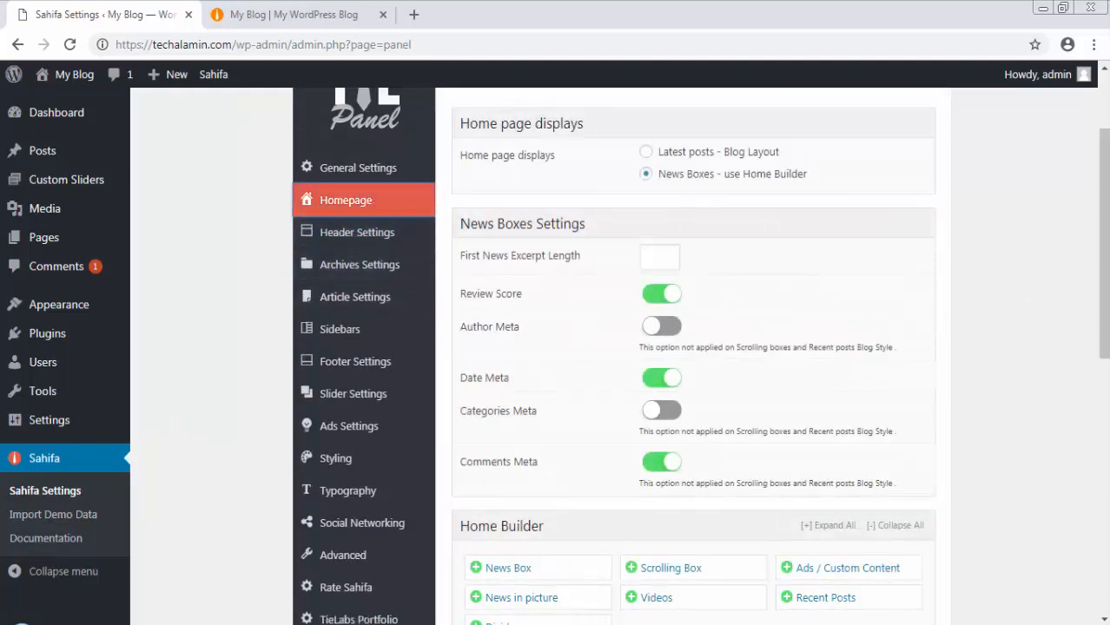
mouse_move(1103, 252)
mouse_down()
mouse_move(1104, 274)
mouse_move(1103, 259)
mouse_up()
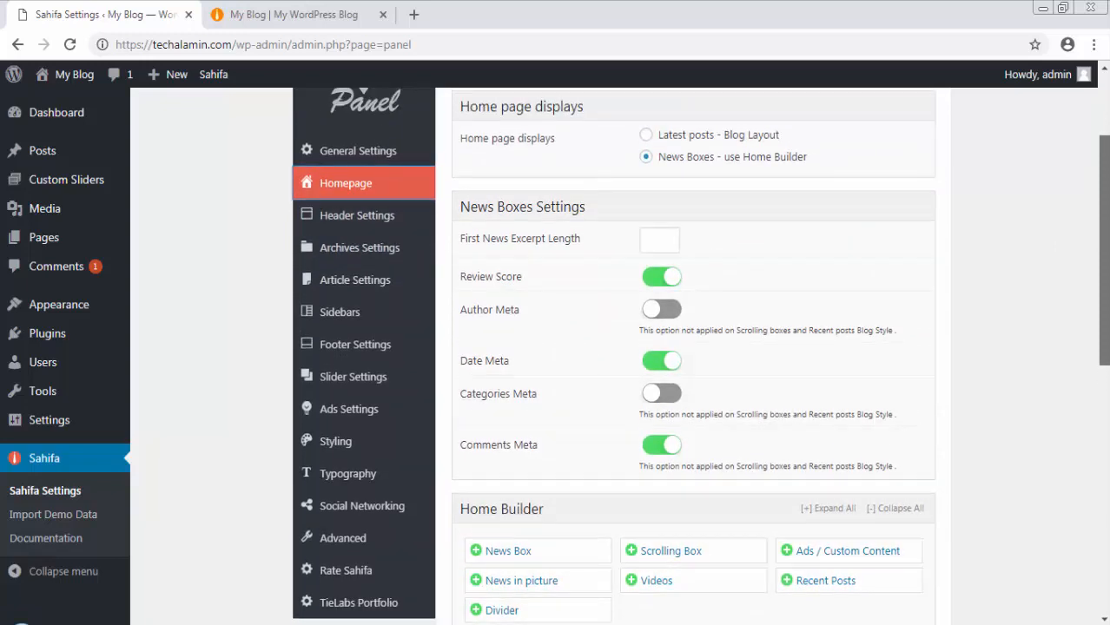
click(645, 136)
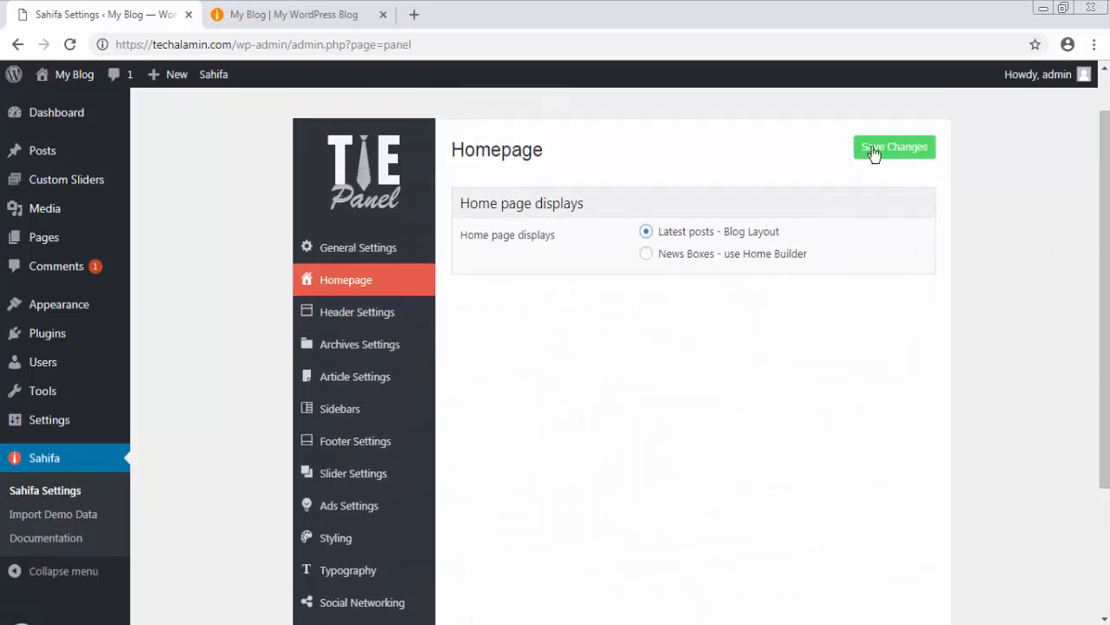
Step: Save the blog layout setting and check the post list on the live homepage
click(893, 147)
click(294, 14)
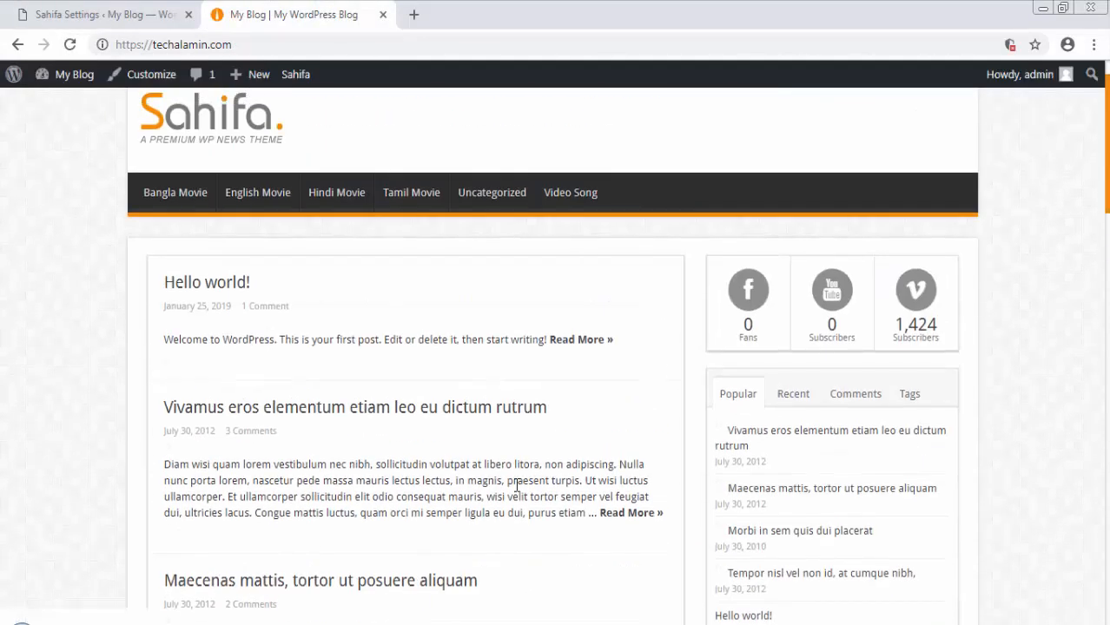
scroll(1082, 433, down, 10)
Step: Set the home page display to News Boxes - use Home Builder and save the theme settings
click(168, 10)
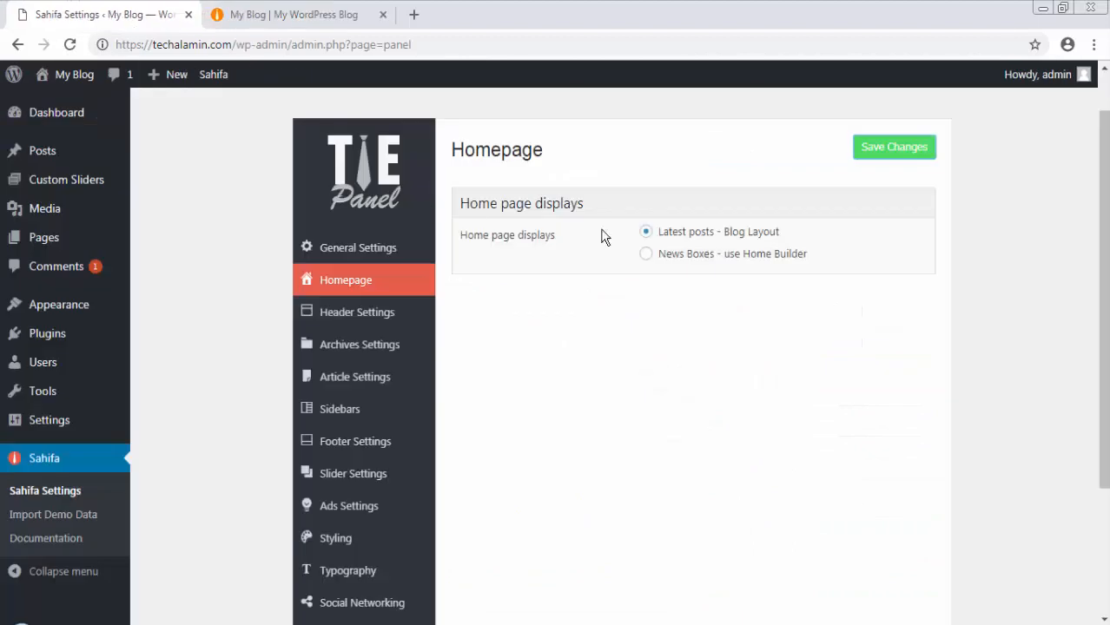
click(686, 255)
click(892, 151)
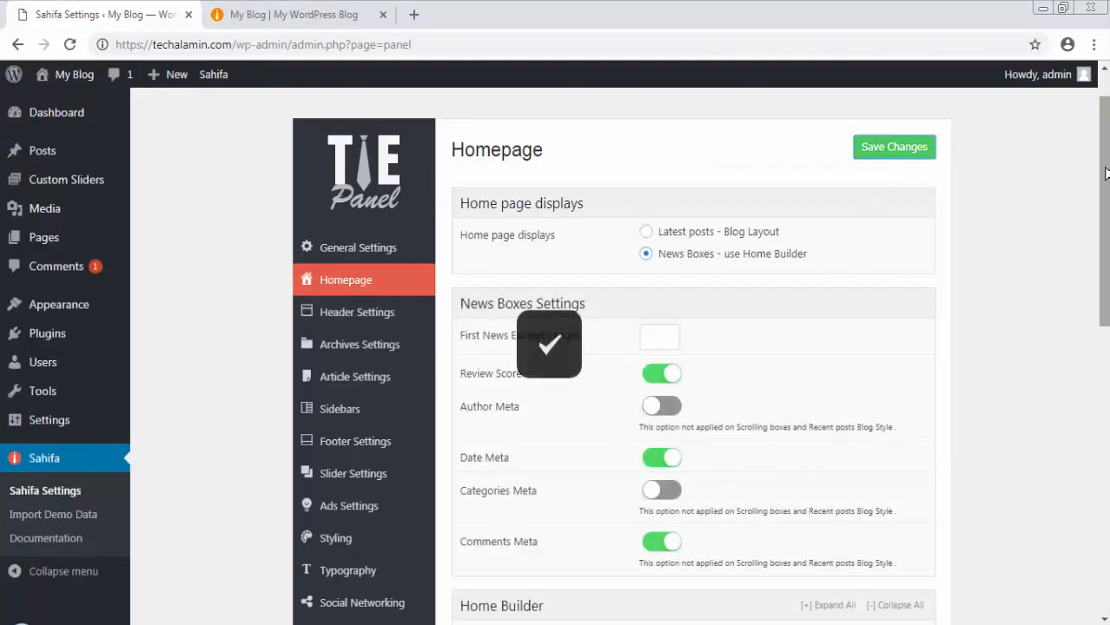
scroll(713, 368, down, 1)
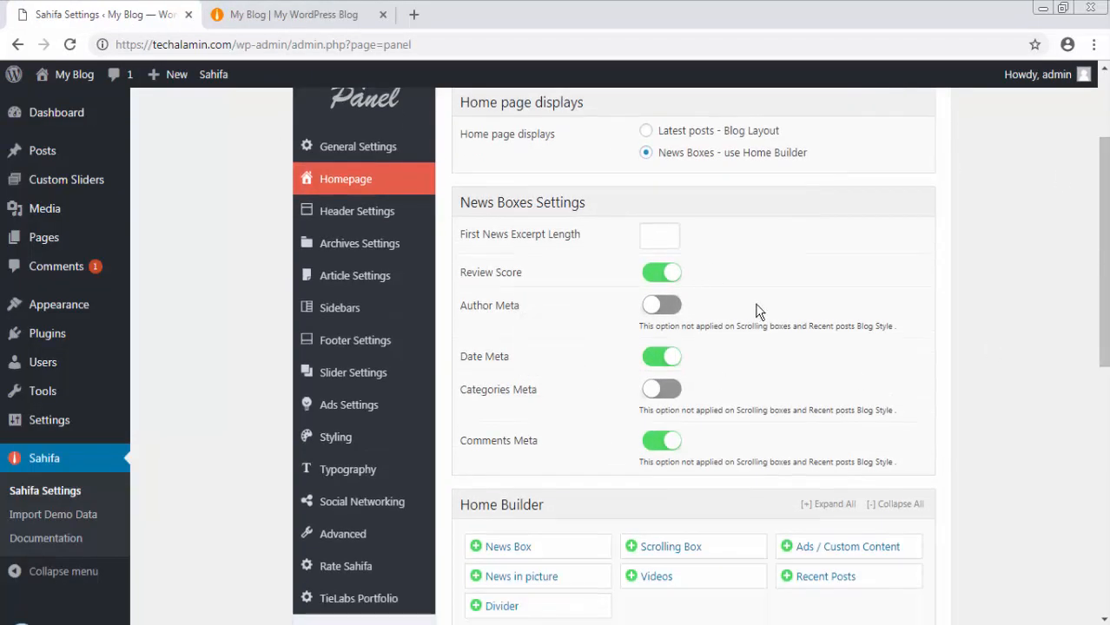
drag(1103, 308, 1072, 426)
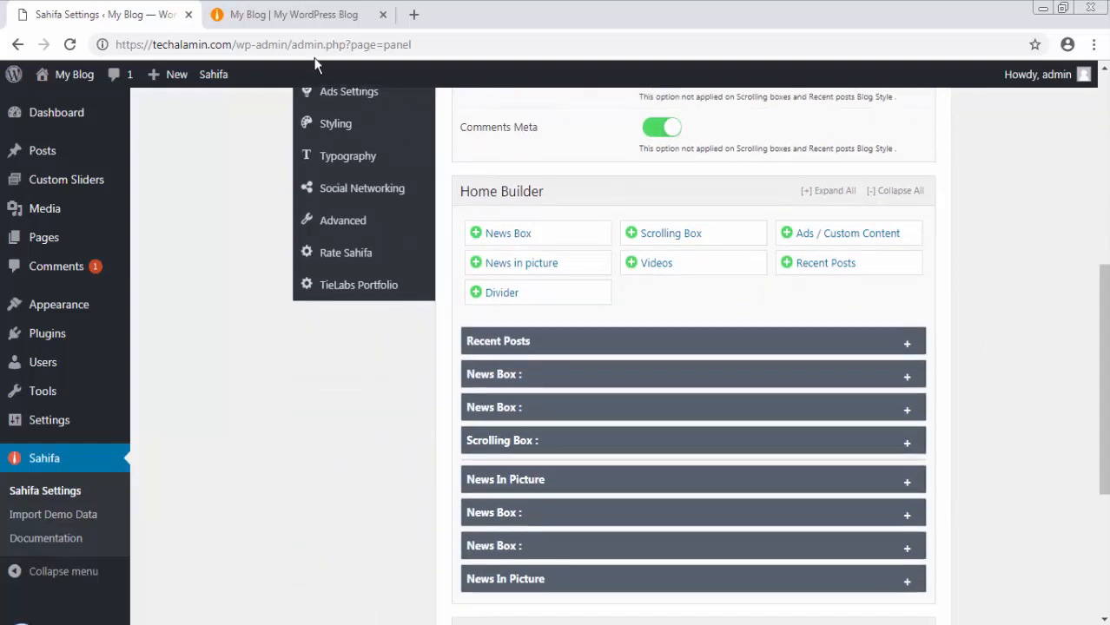
Step: Reload the live site and examine the homepage boxes from Bangla Movie down to Grid
click(293, 15)
scroll(415, 328, up, 1)
right_click(5, 237)
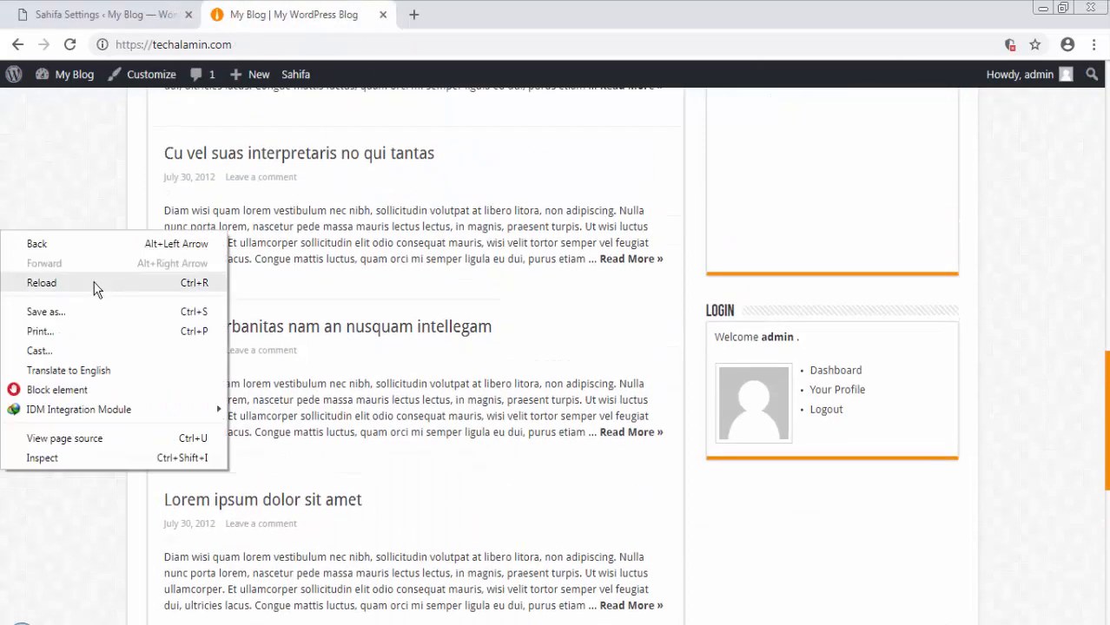
click(94, 288)
scroll(252, 299, down, 6)
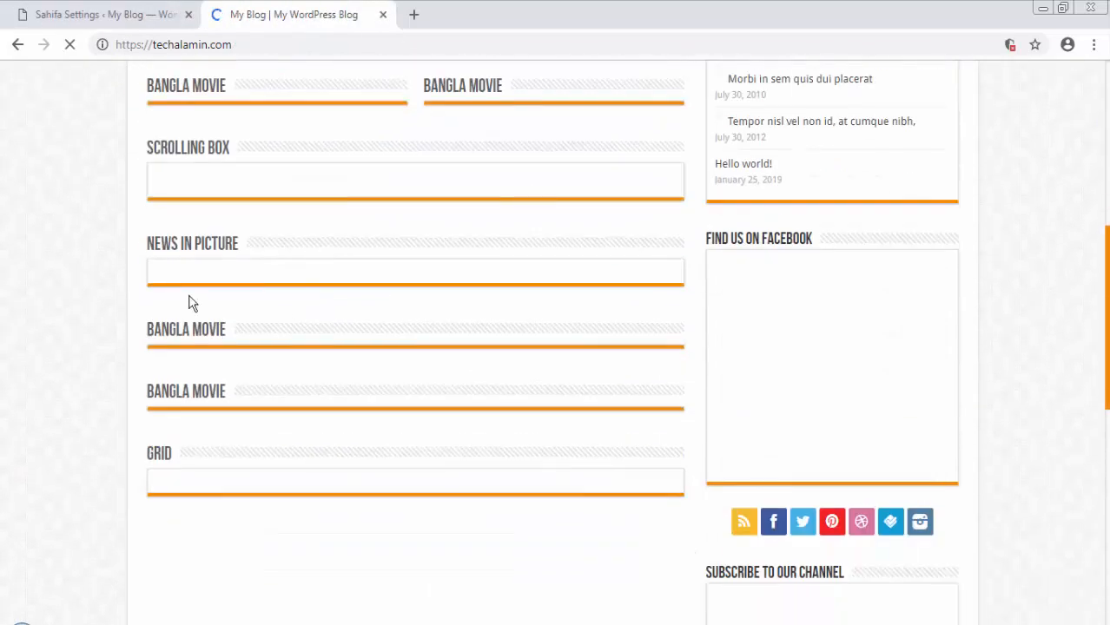
scroll(233, 279, up, 1)
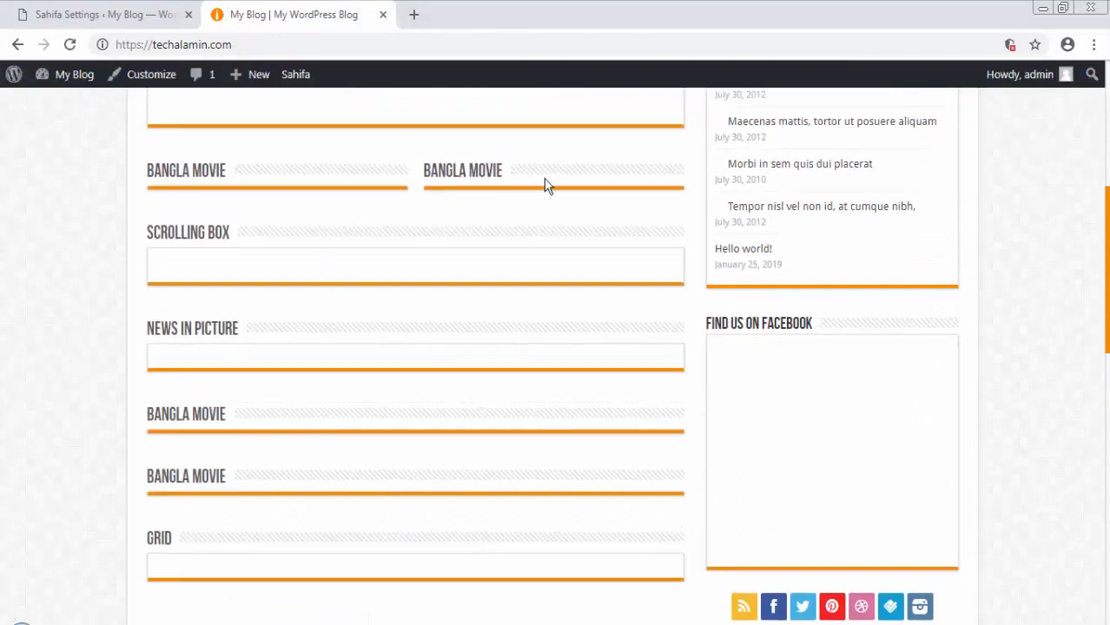
drag(544, 178, 429, 180)
Step: Remove the Recent Posts box and the two News Boxes directly below it from the Home Builder
click(167, 19)
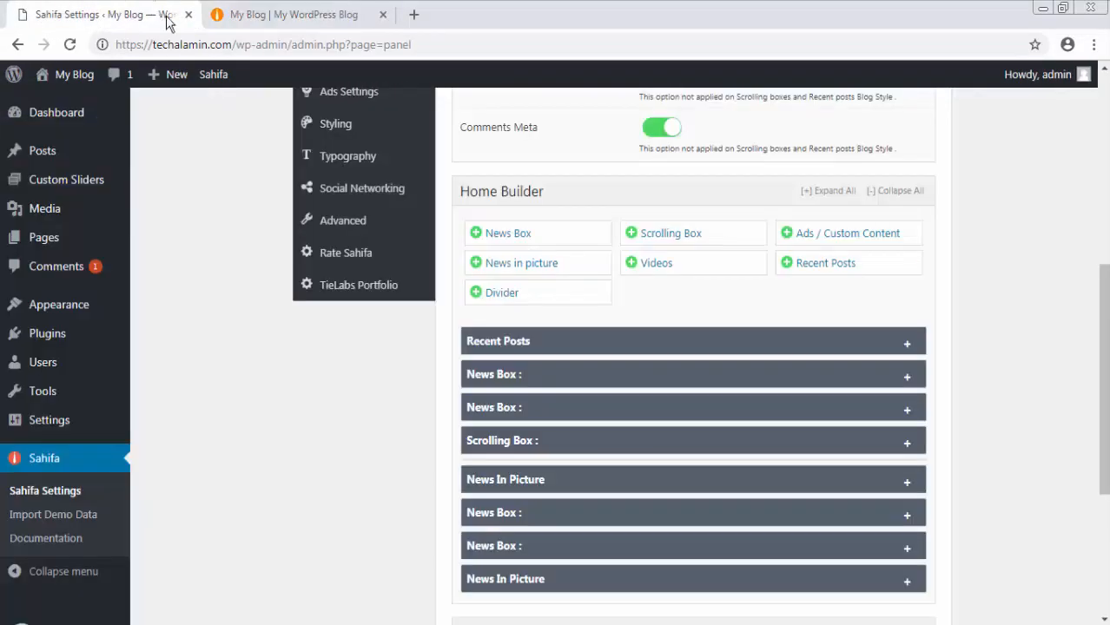
scroll(558, 372, down, 3)
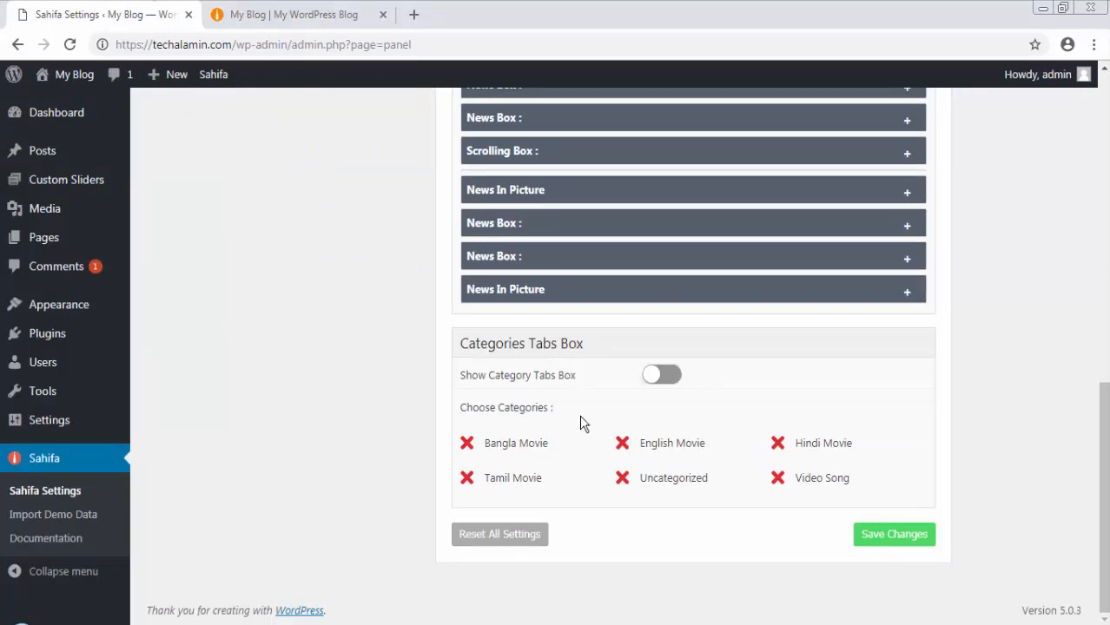
scroll(583, 423, up, 2)
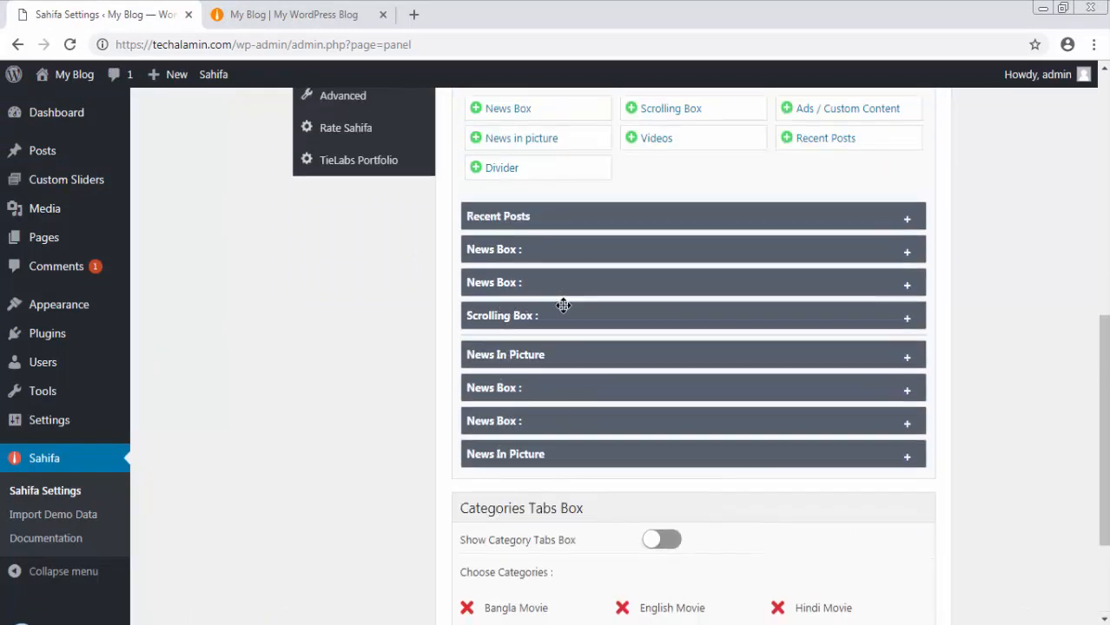
scroll(536, 431, down, 2)
scroll(522, 491, up, 5)
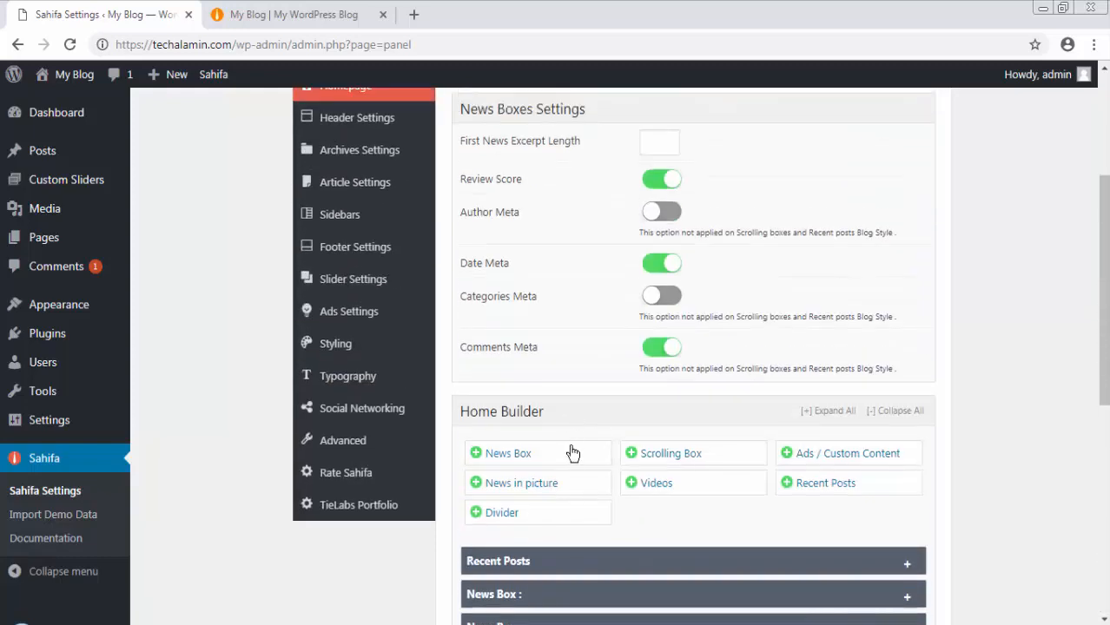
scroll(570, 453, down, 3)
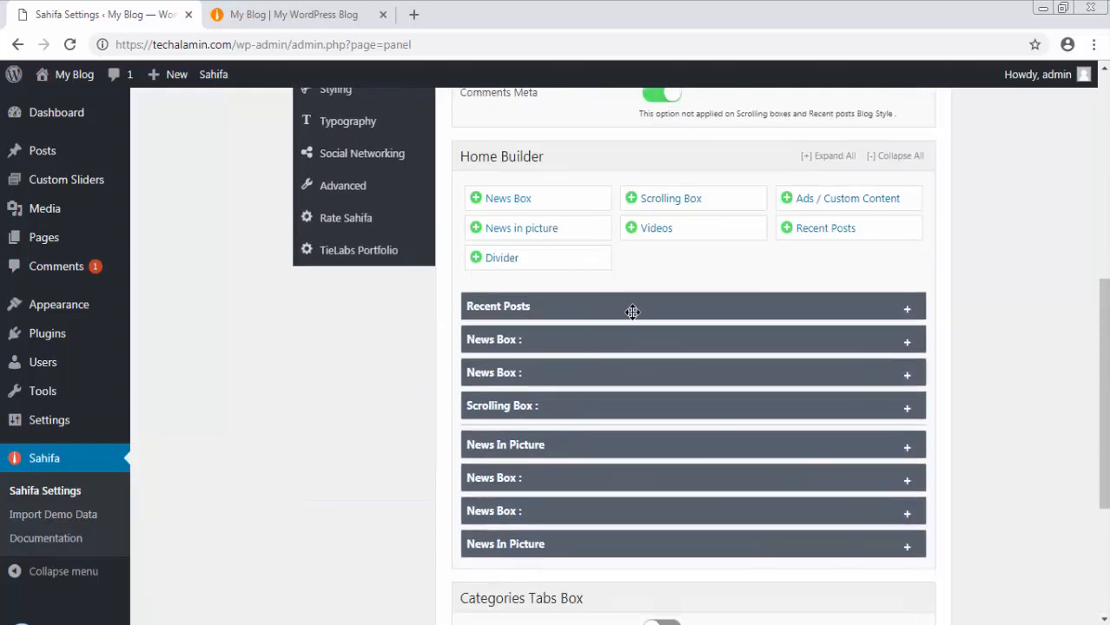
click(912, 313)
click(907, 334)
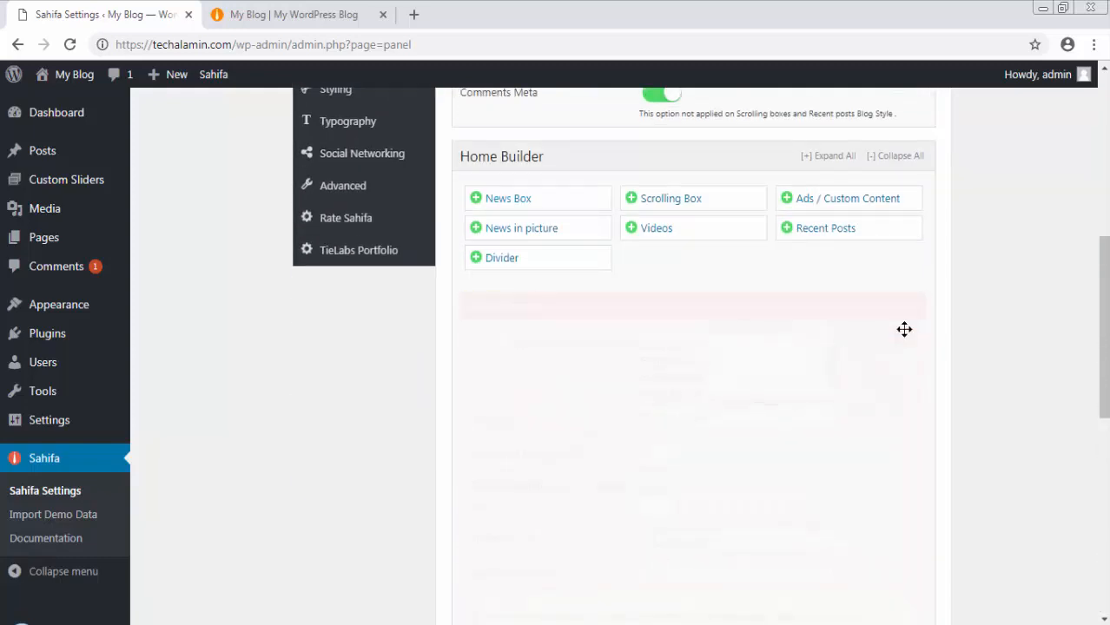
click(907, 312)
click(906, 334)
click(908, 312)
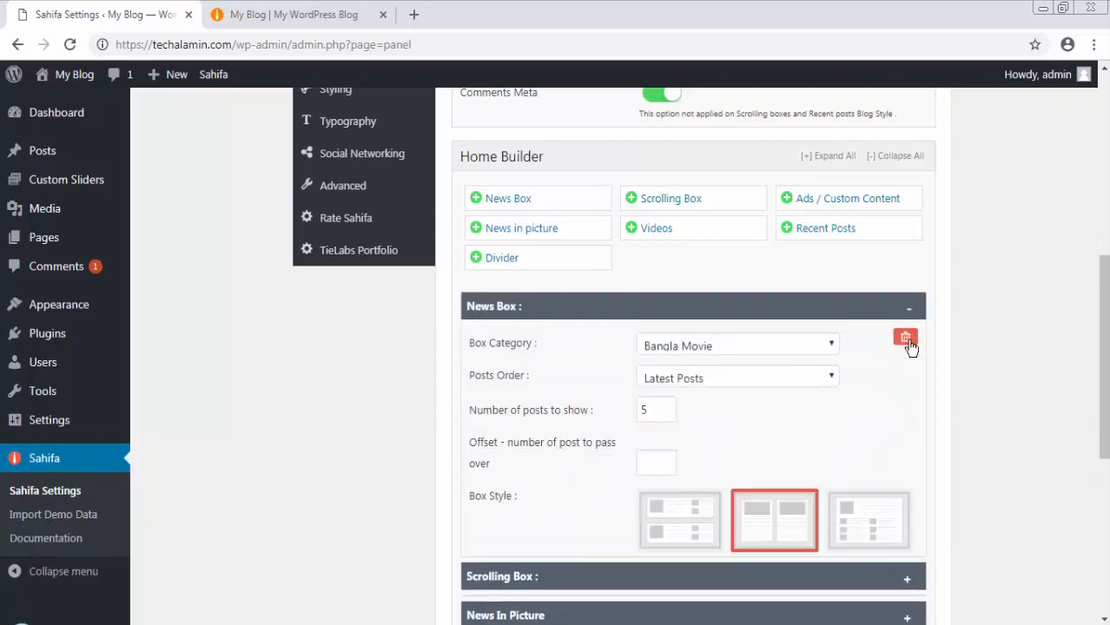
click(906, 335)
Step: Remove the Scrolling Box and the News In Picture box below it from the Home Builder
click(908, 312)
click(906, 335)
click(906, 315)
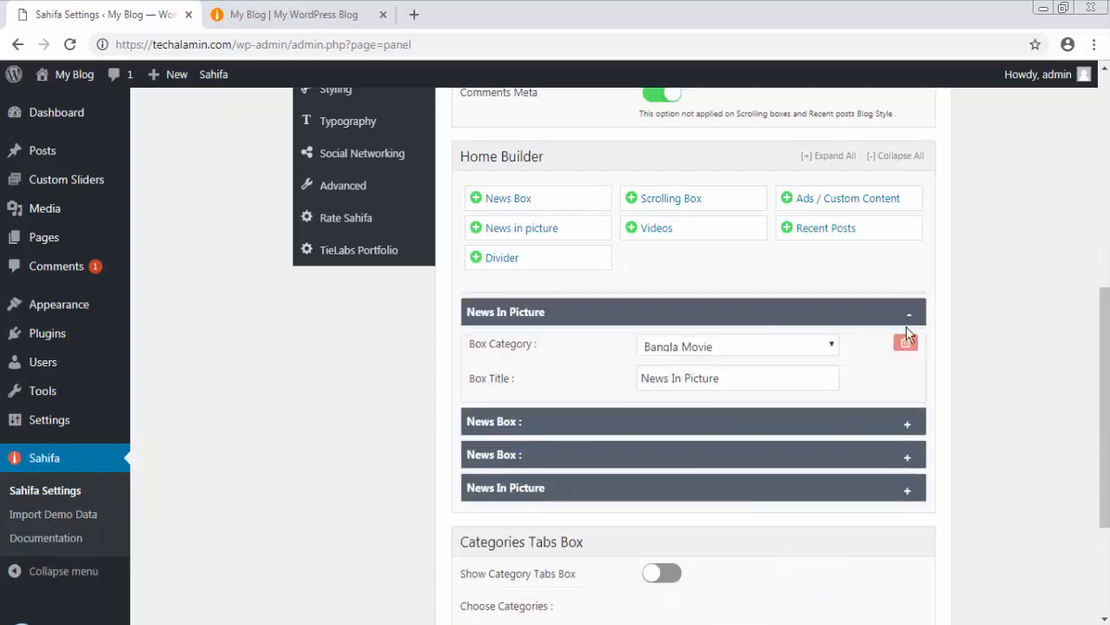
click(905, 345)
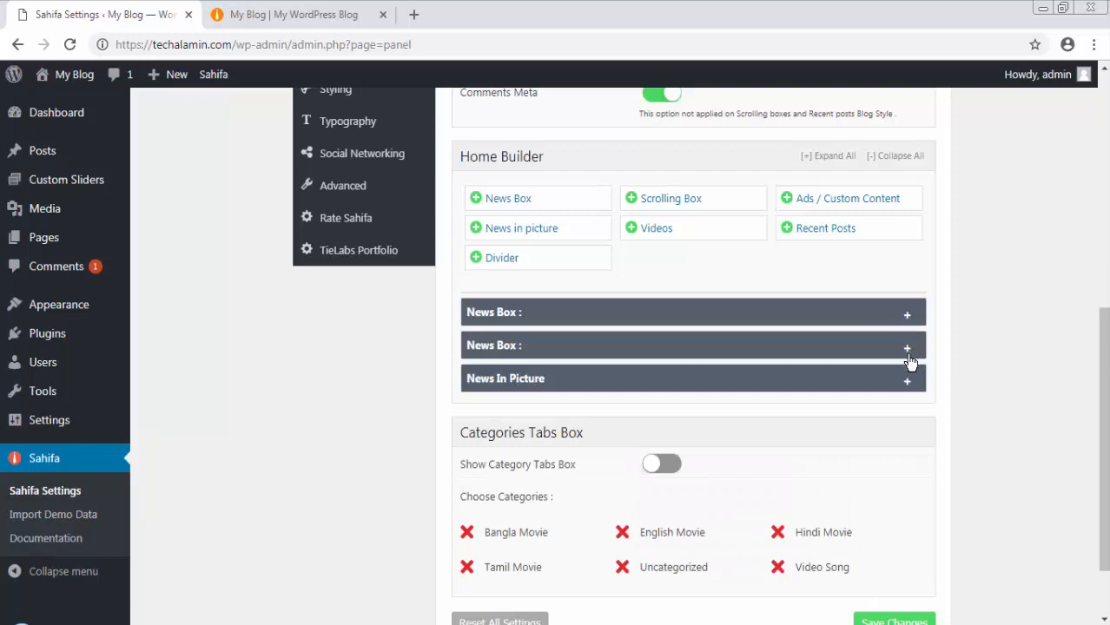
Step: Remove the last two News Boxes and the News In Picture box titled Grid, and save the theme settings
click(907, 313)
click(907, 342)
click(908, 313)
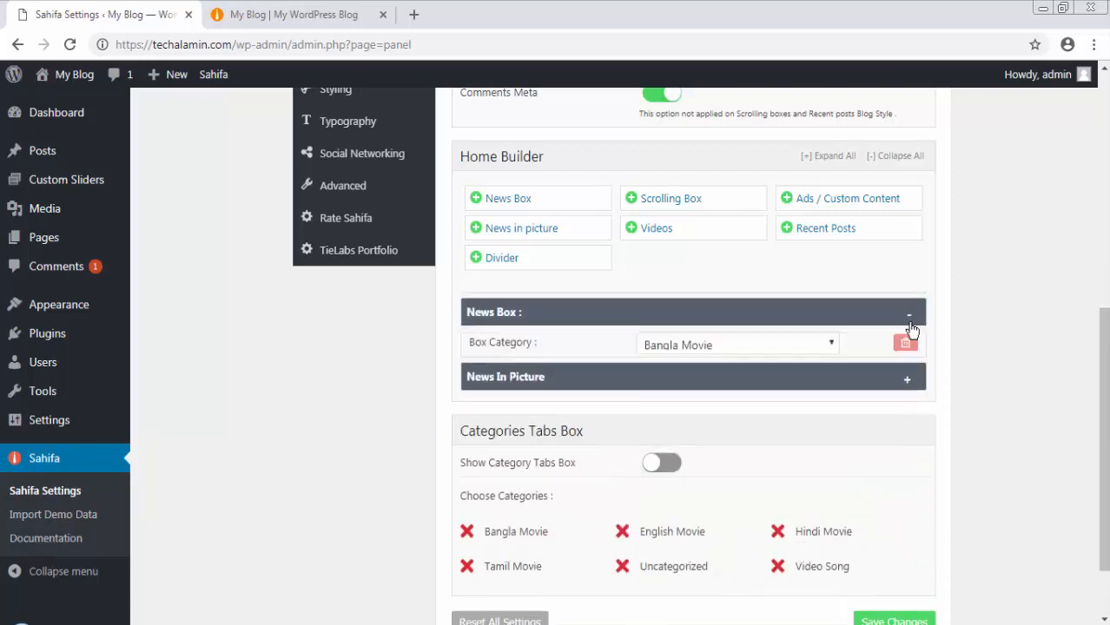
click(907, 344)
click(908, 314)
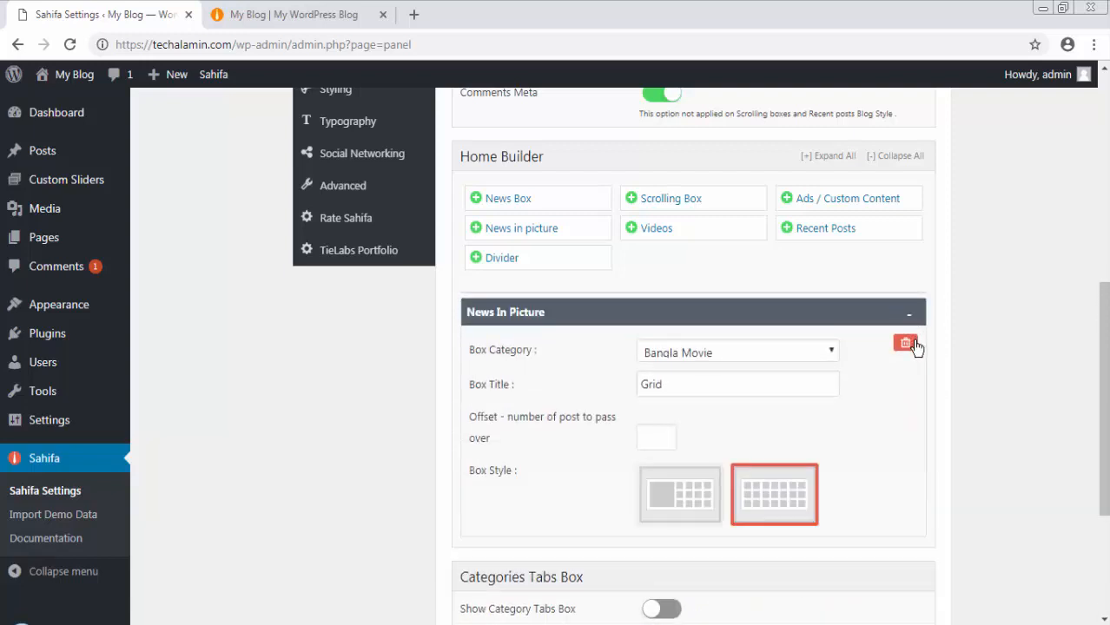
click(906, 344)
click(929, 534)
Step: Reload the live site and check the homepage's content area, sidebar and footer
click(334, 17)
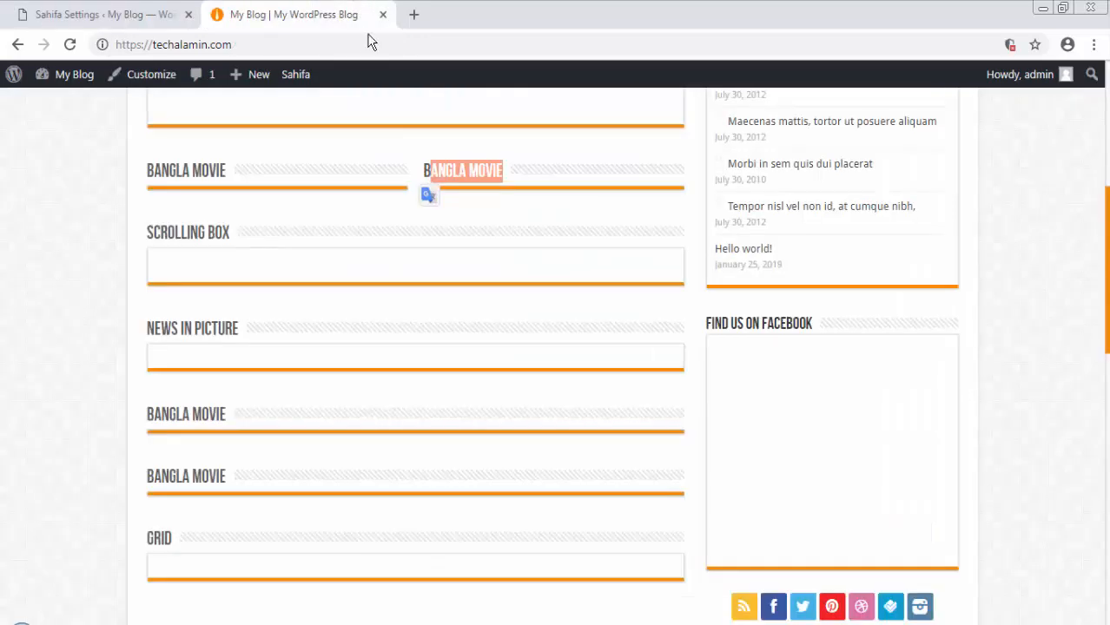
right_click(31, 144)
click(54, 191)
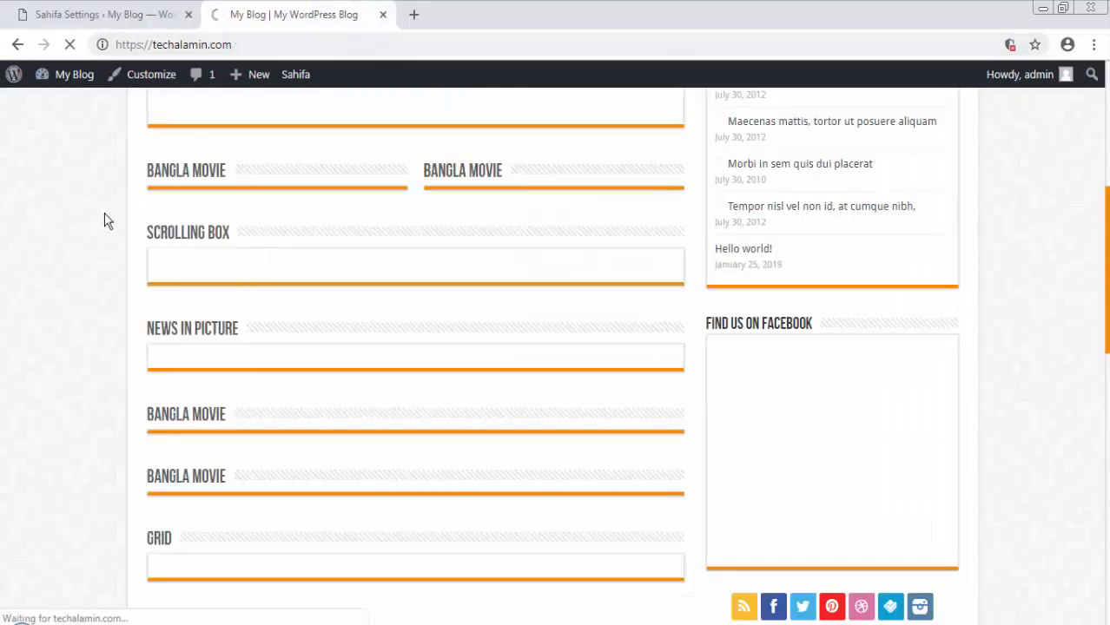
scroll(206, 258, up, 10)
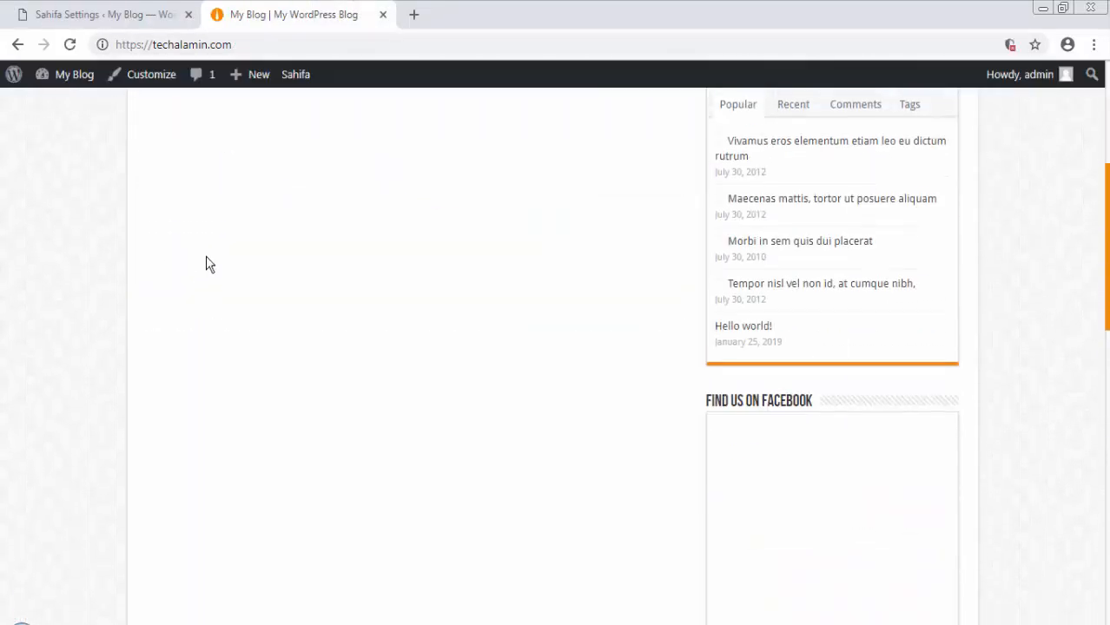
scroll(206, 259, down, 10)
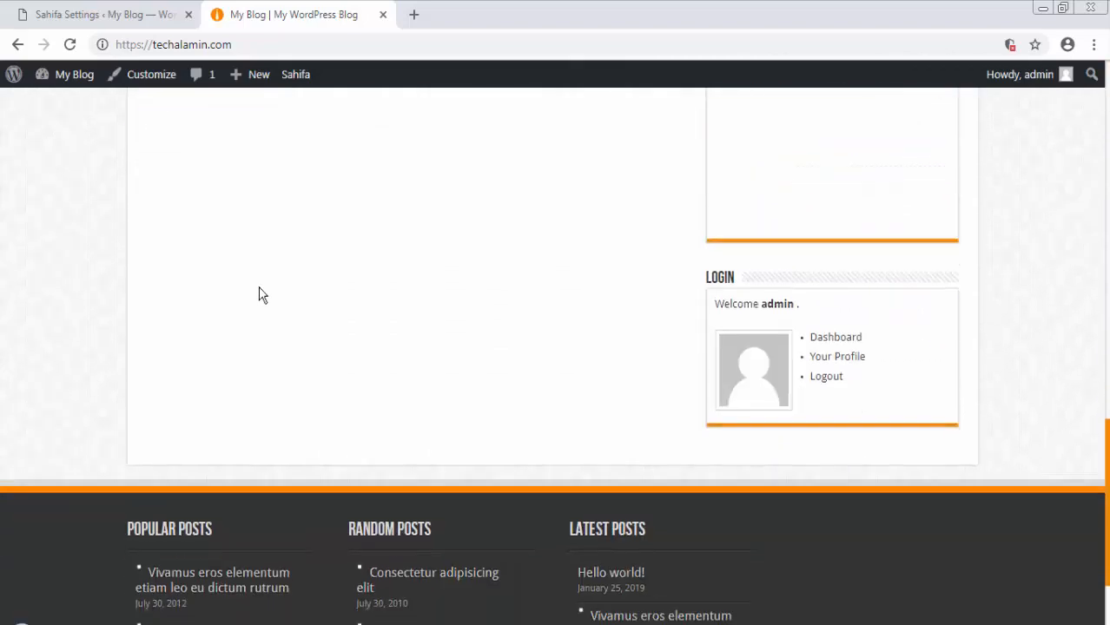
scroll(312, 300, up, 3)
scroll(877, 312, down, 3)
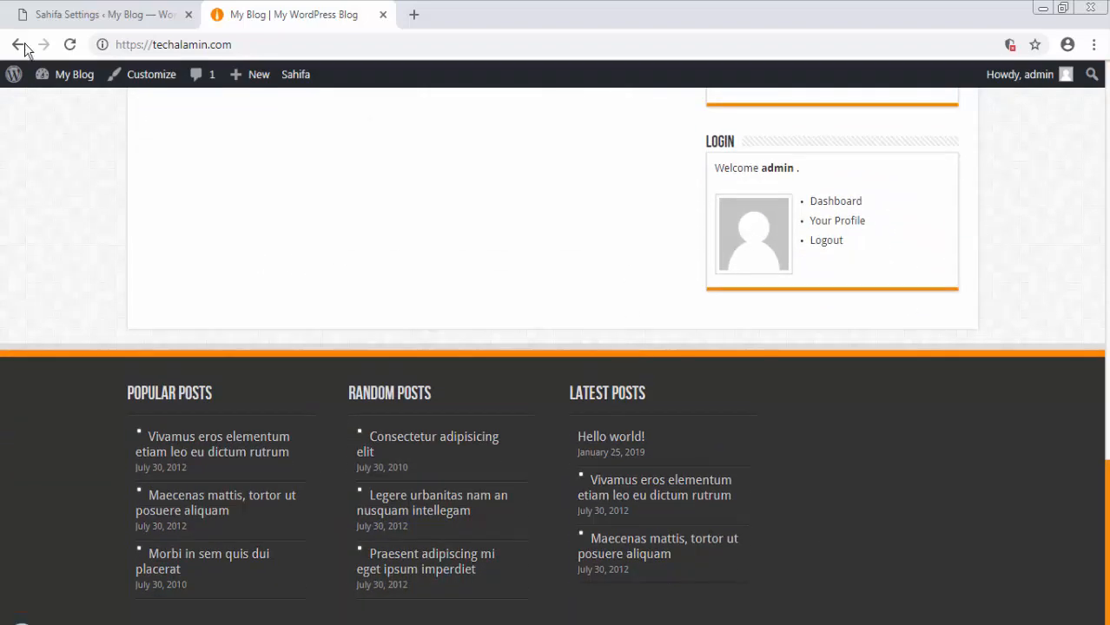
scroll(810, 443, up, 10)
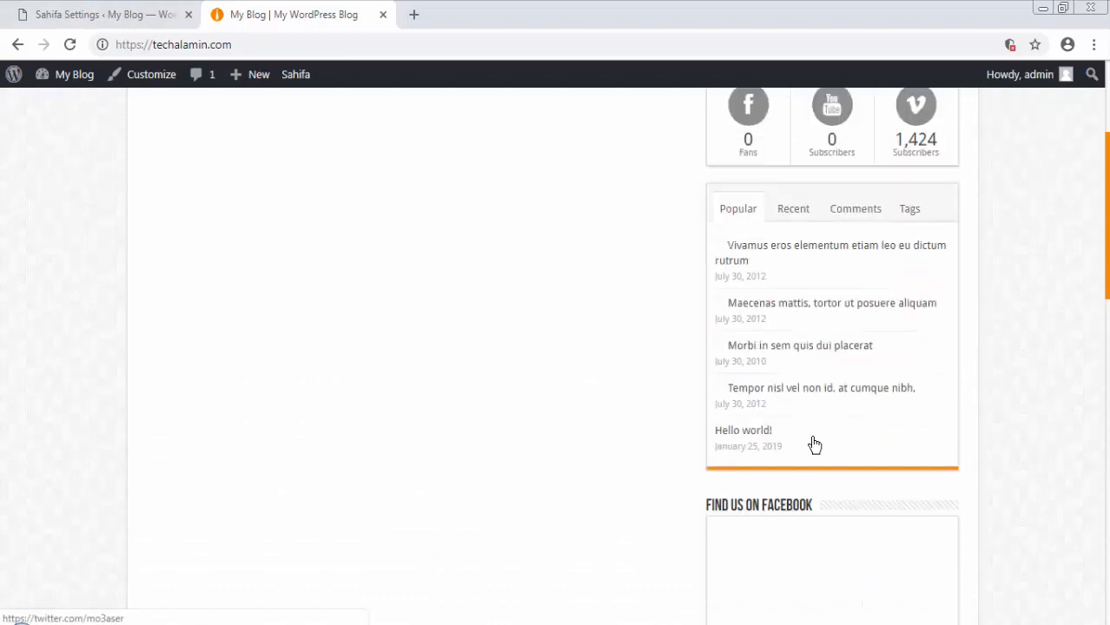
Step: Open the WordPress Widgets page at the Primary widget area
click(104, 15)
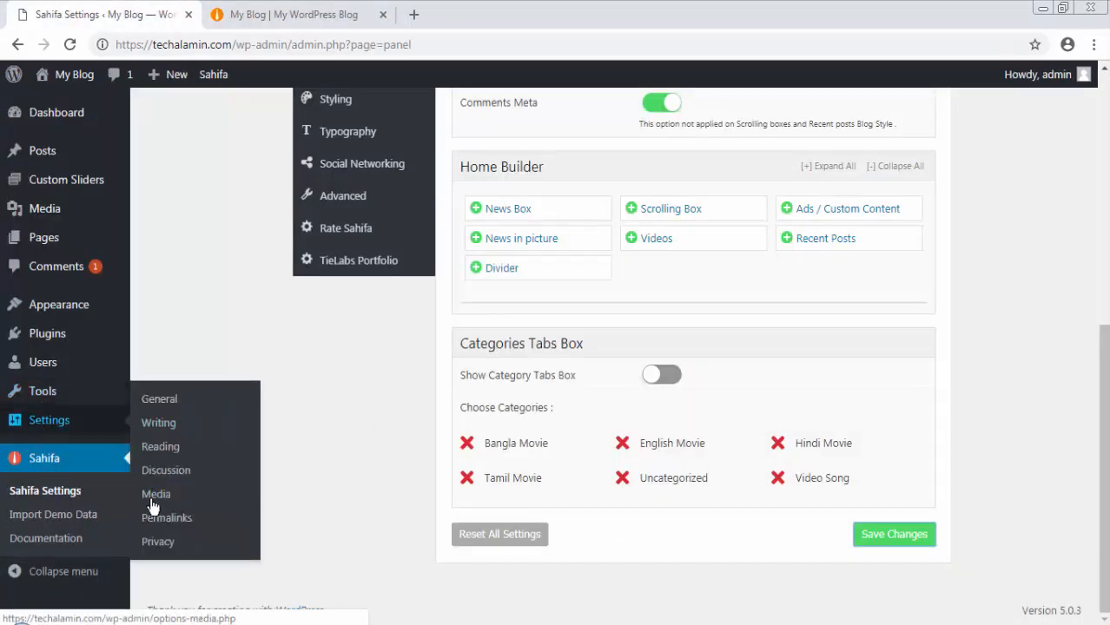
mouse_move(52, 328)
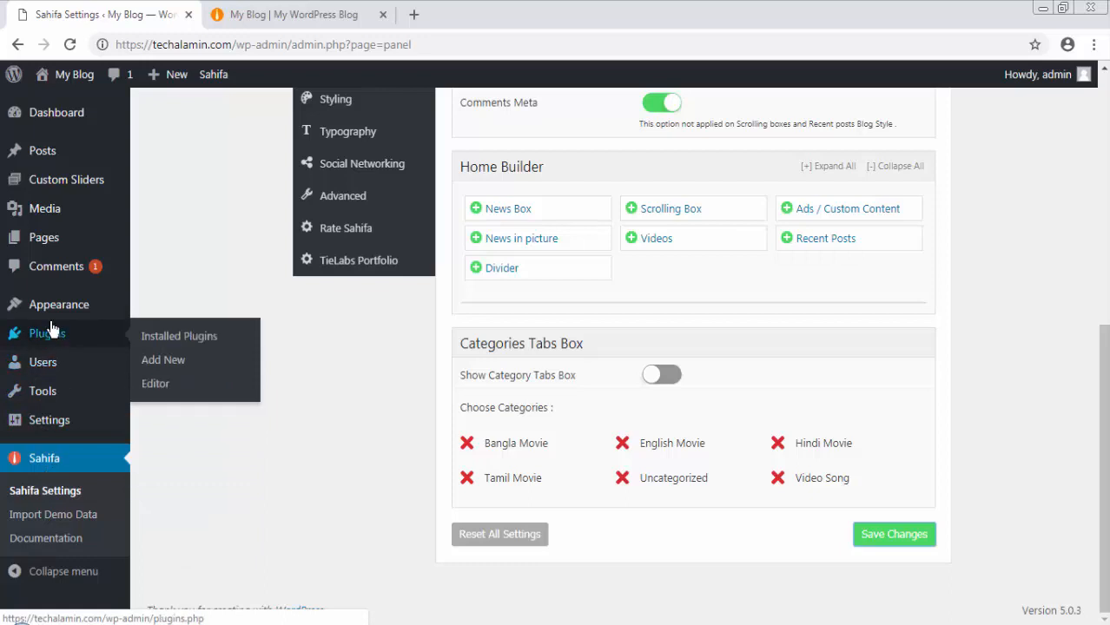
mouse_move(52, 306)
click(203, 336)
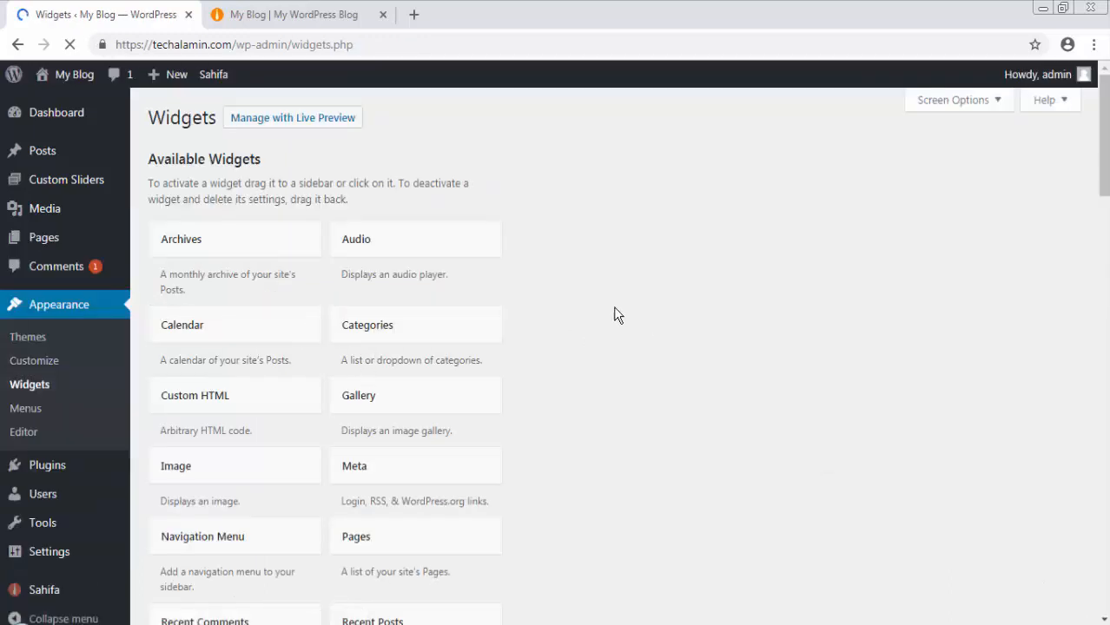
mouse_move(1105, 124)
mouse_down()
mouse_move(1105, 306)
mouse_move(1105, 138)
mouse_up()
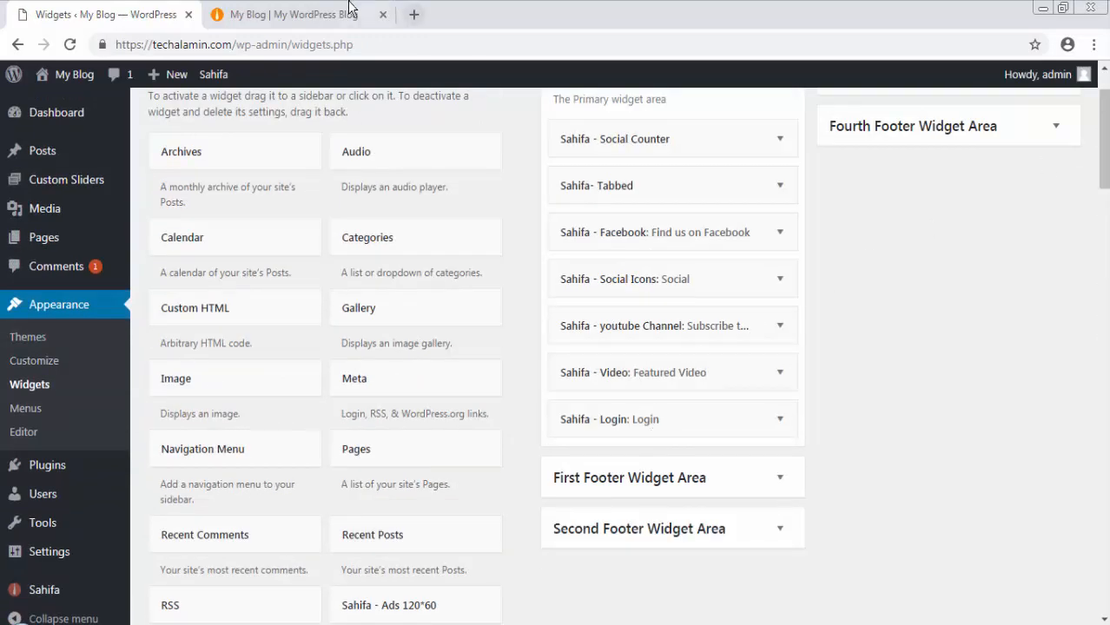
Step: Check the Featured Video and Login widgets in the live site's sidebar
click(395, 13)
scroll(660, 420, down, 10)
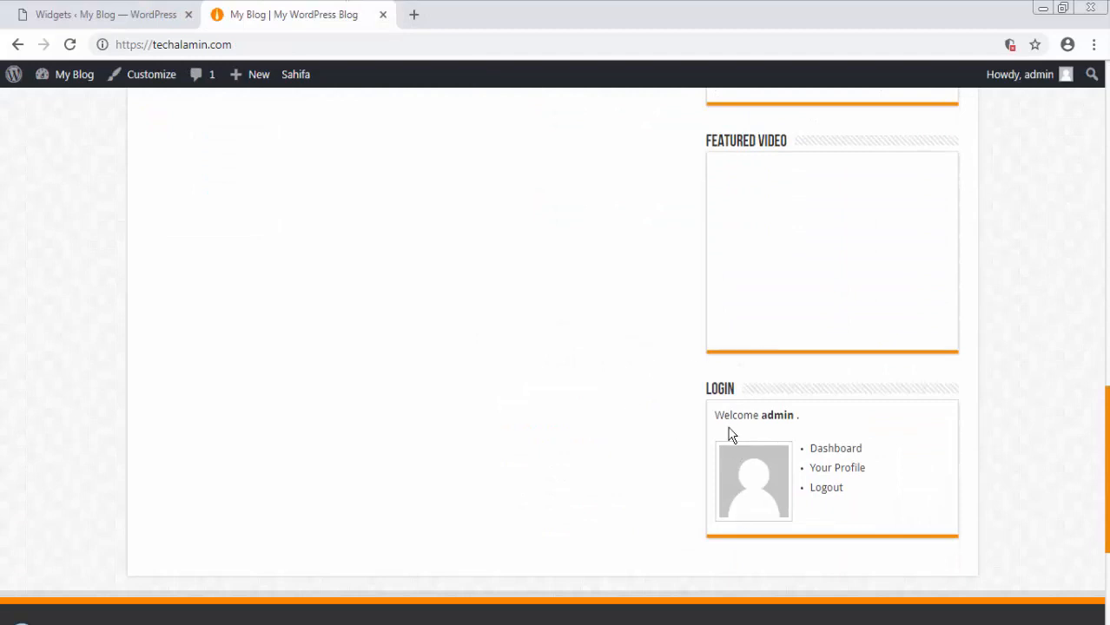
drag(716, 382, 914, 471)
Step: Delete the Sahifa - Login and Sahifa - Video widgets from the Primary widget area
click(109, 14)
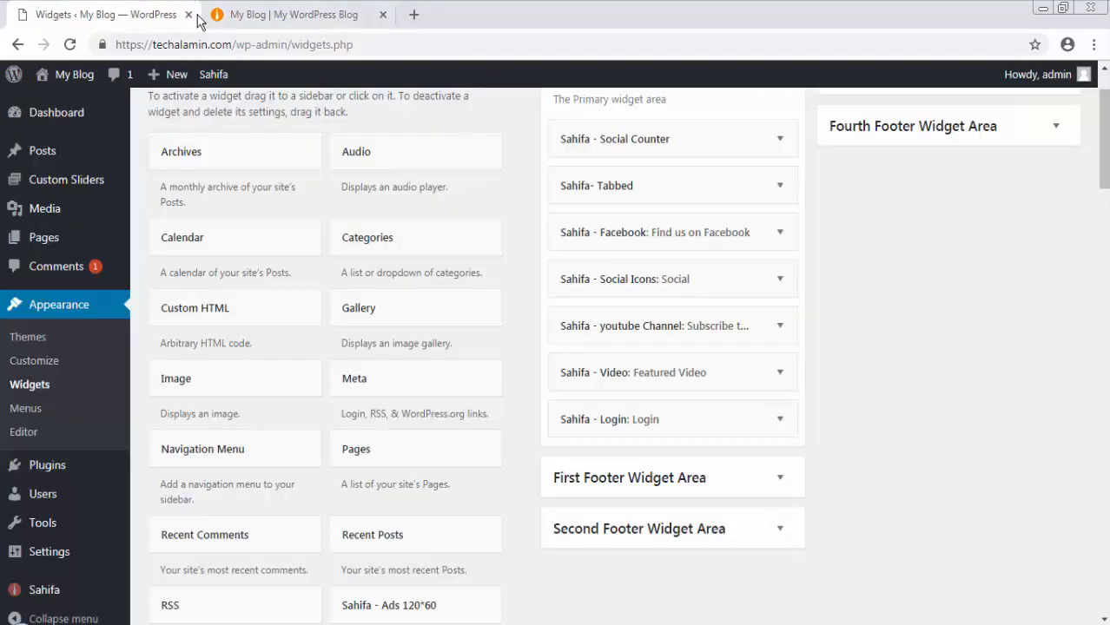
click(628, 415)
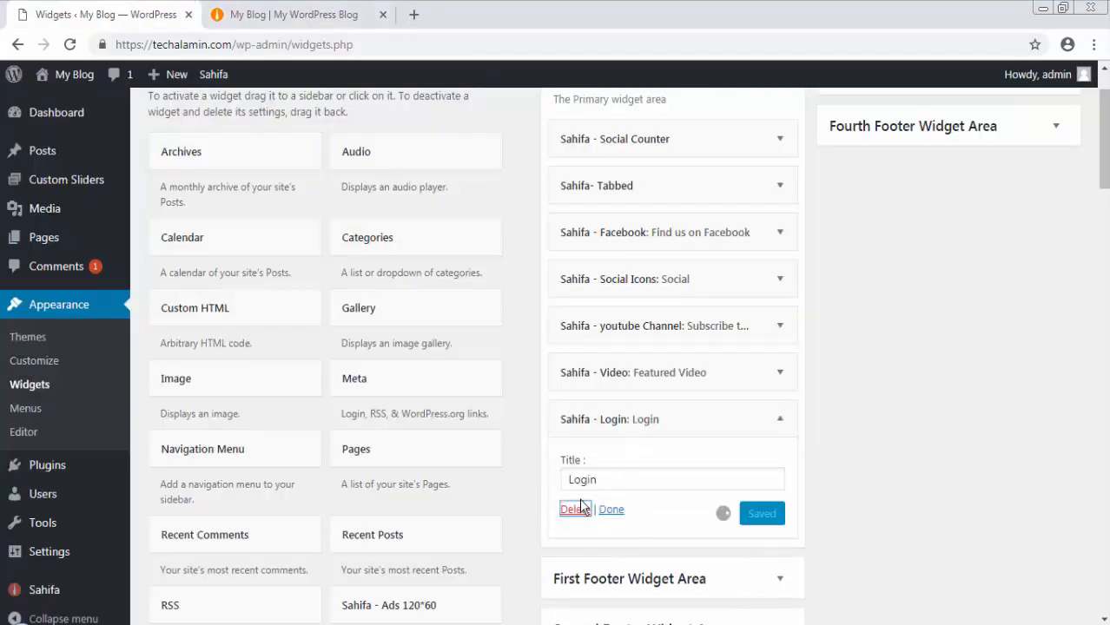
click(622, 382)
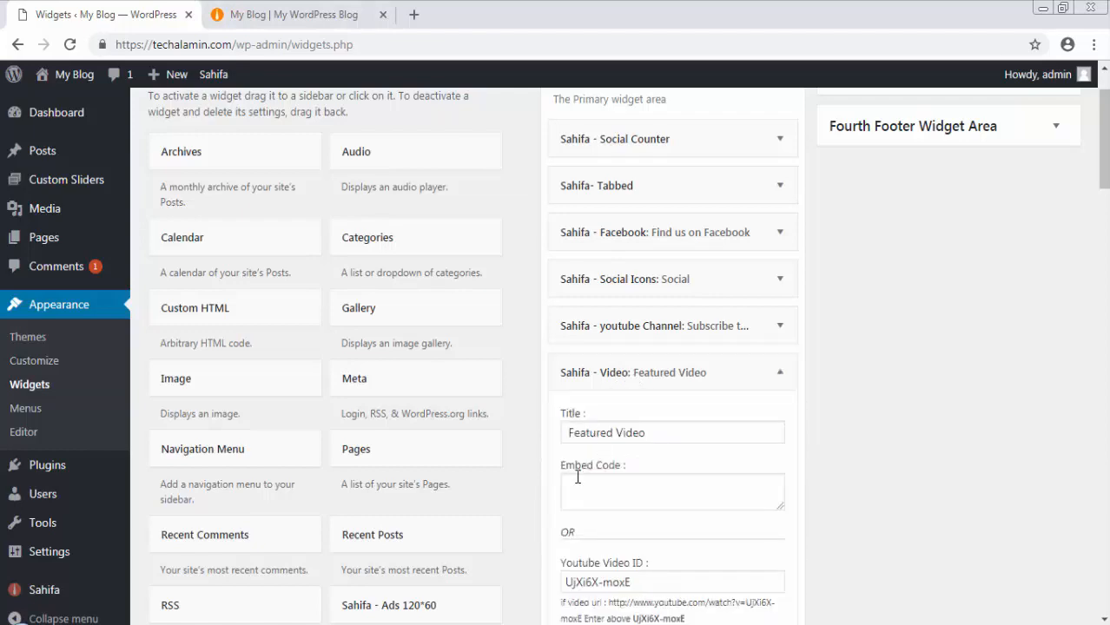
scroll(932, 395, down, 5)
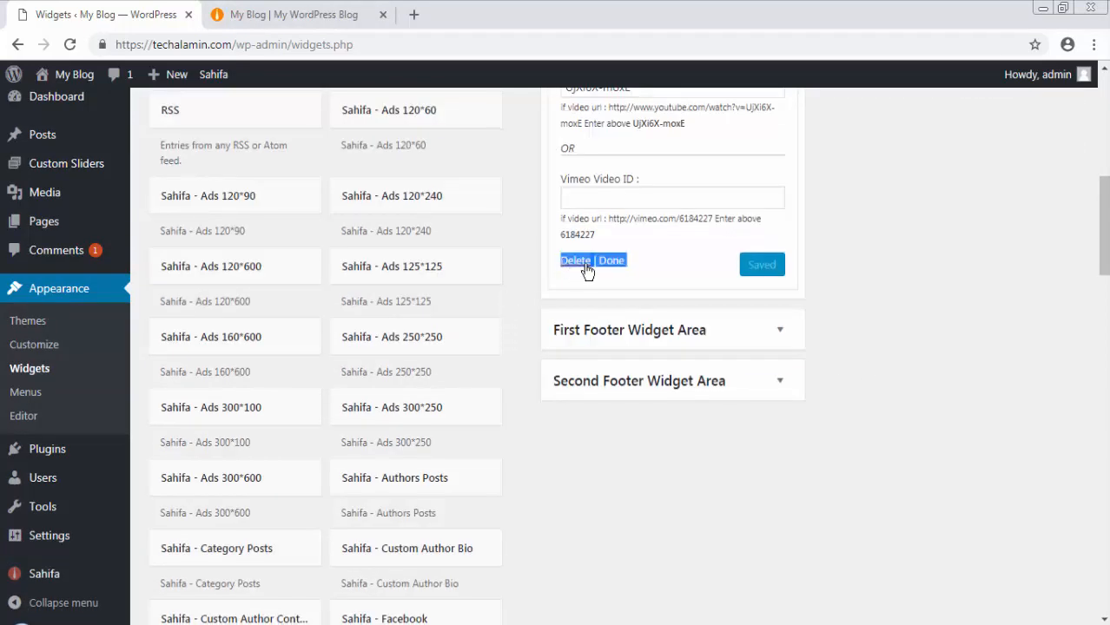
scroll(512, 328, up, 4)
scroll(611, 358, up, 2)
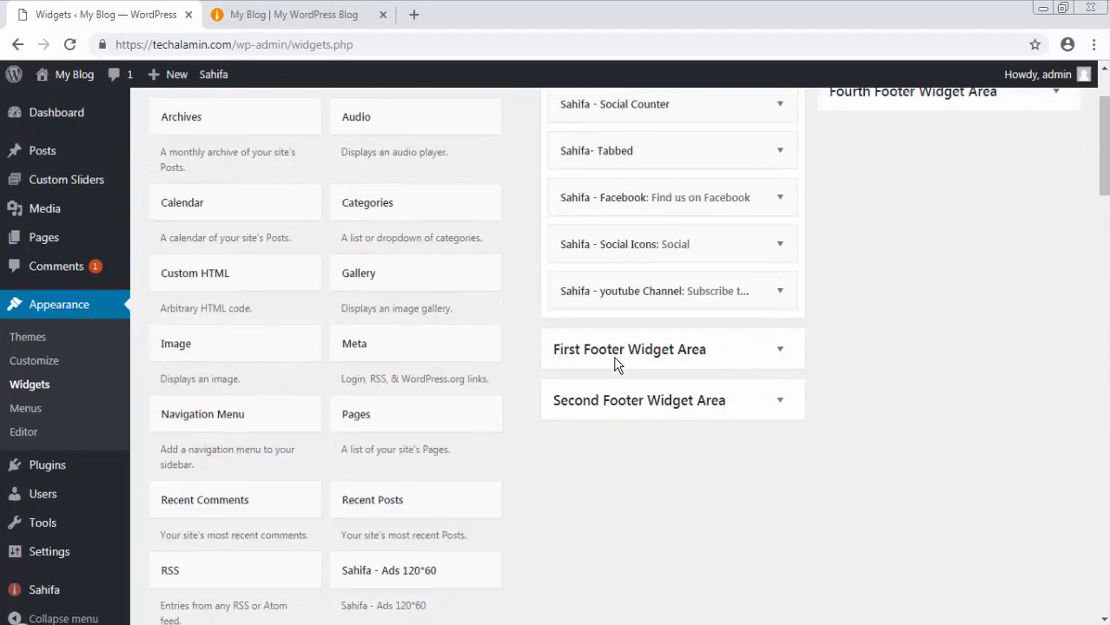
Step: Delete the Sahifa - youtube Channel and Sahifa - Tabbed widgets from the Primary widget area
click(641, 348)
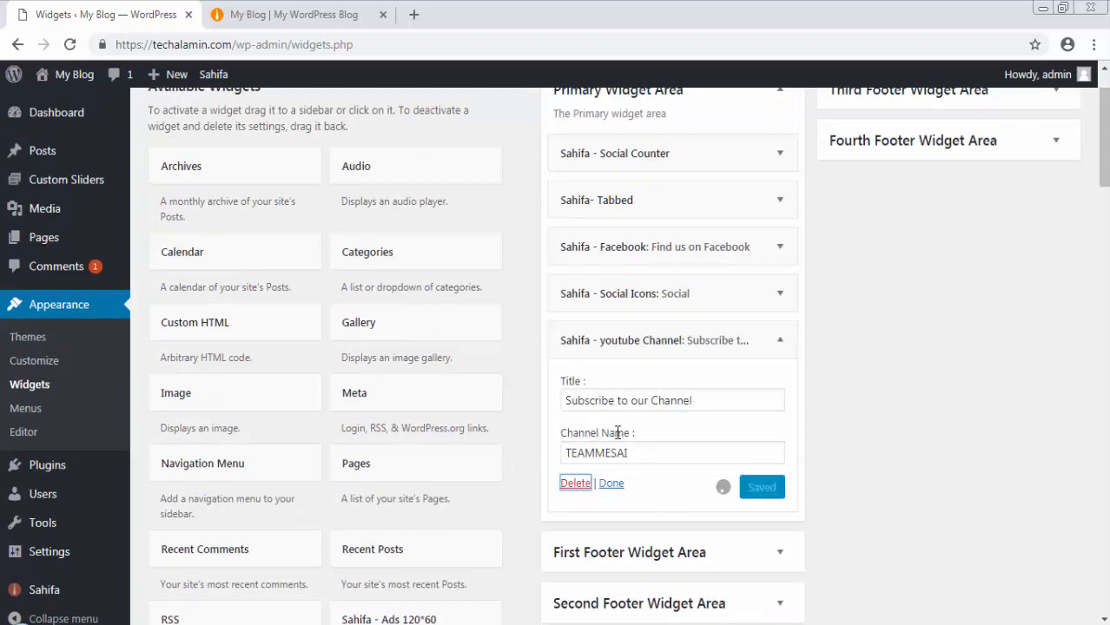
click(692, 293)
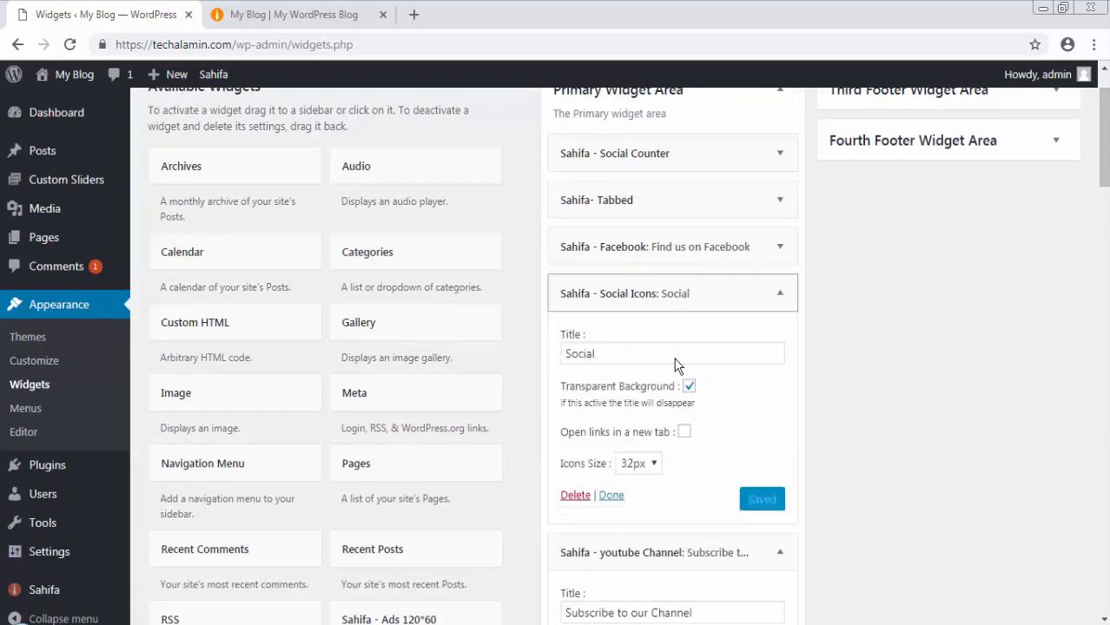
scroll(678, 365, up, 1)
click(658, 320)
click(664, 320)
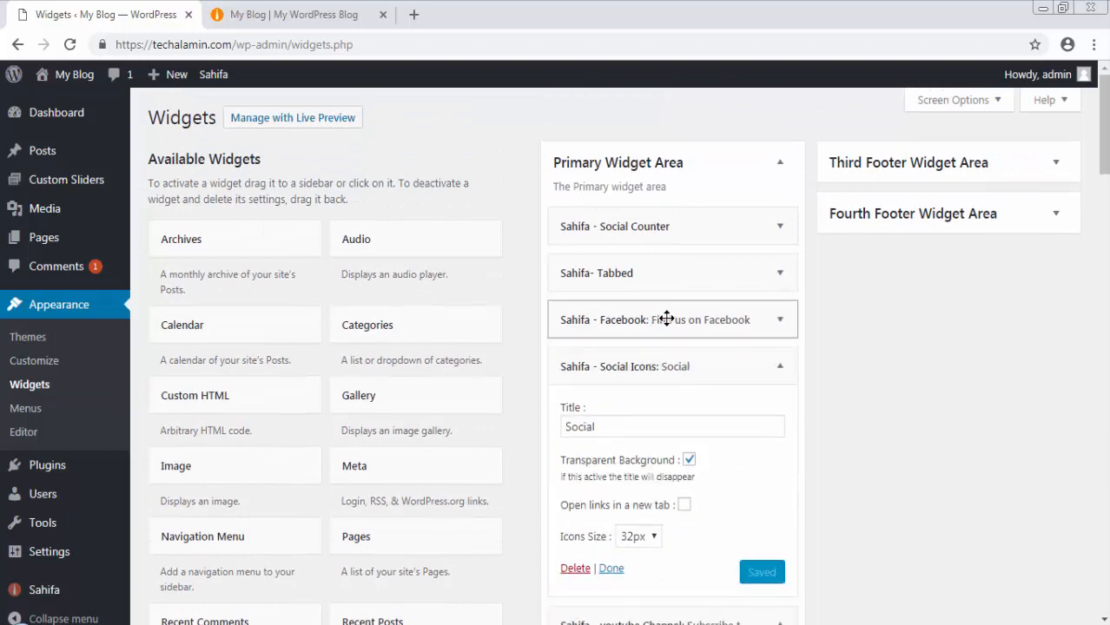
click(634, 273)
click(575, 347)
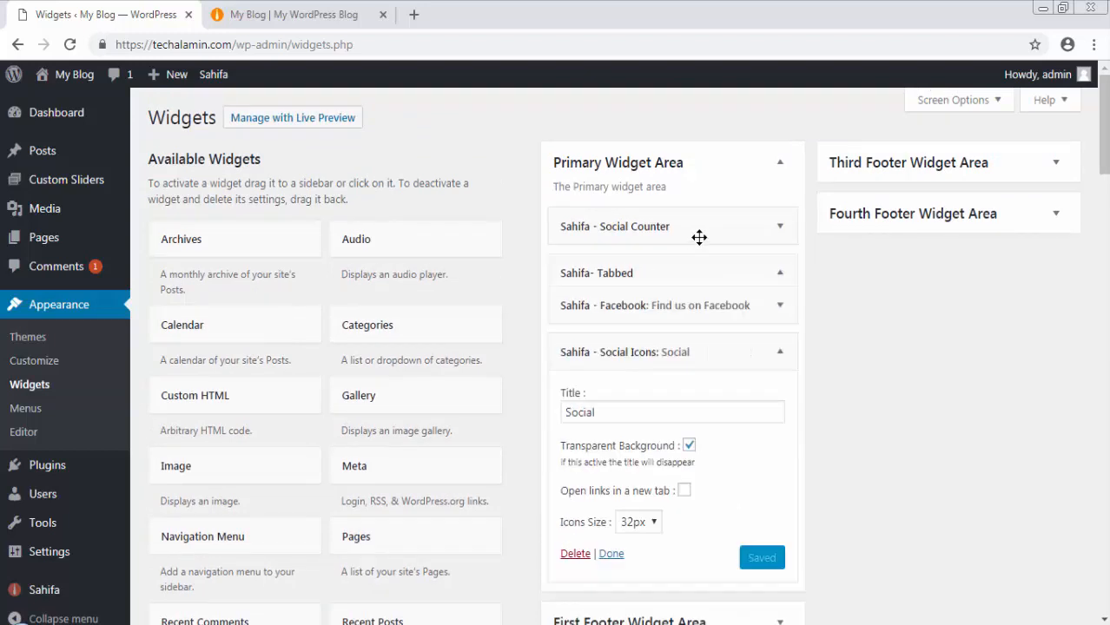
click(665, 226)
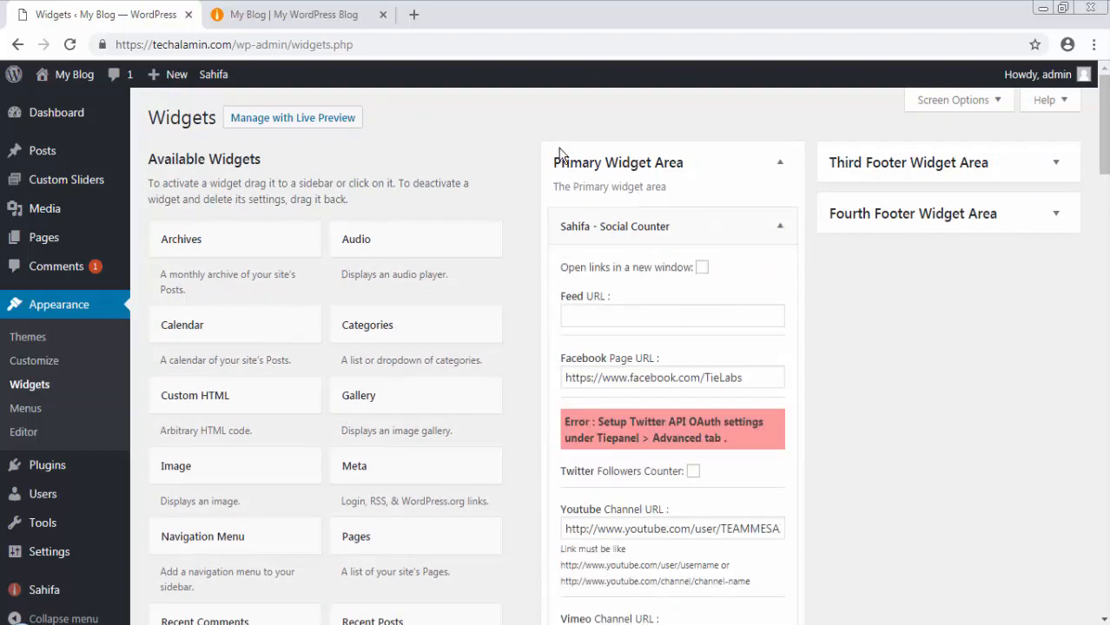
Step: Reload the live site and check which widgets remain in the homepage sidebar
click(294, 15)
click(70, 45)
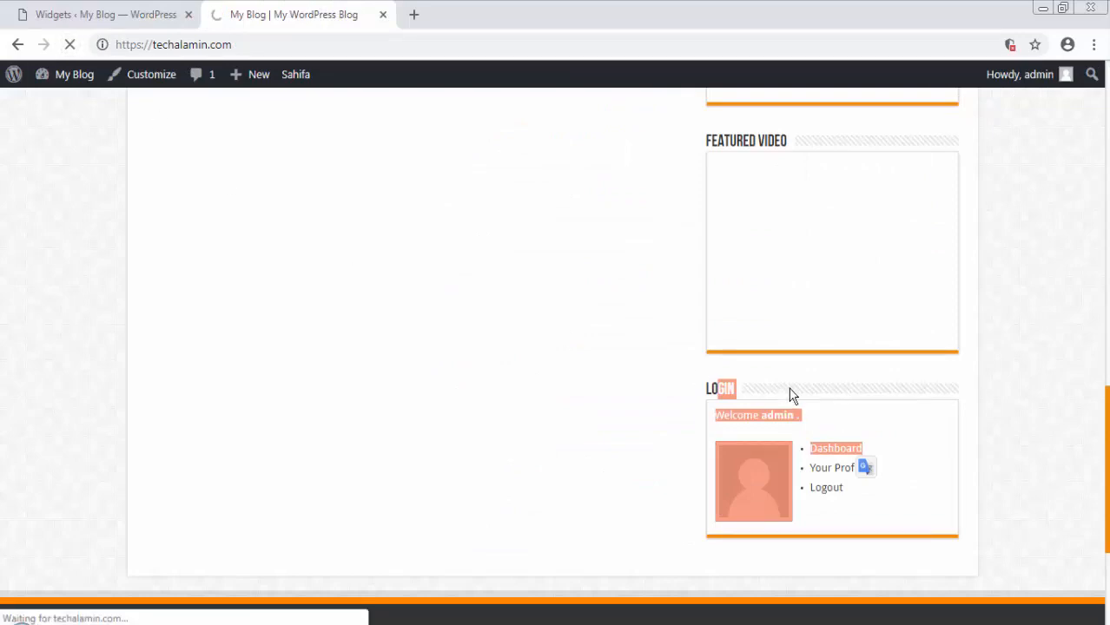
scroll(789, 395, up, 10)
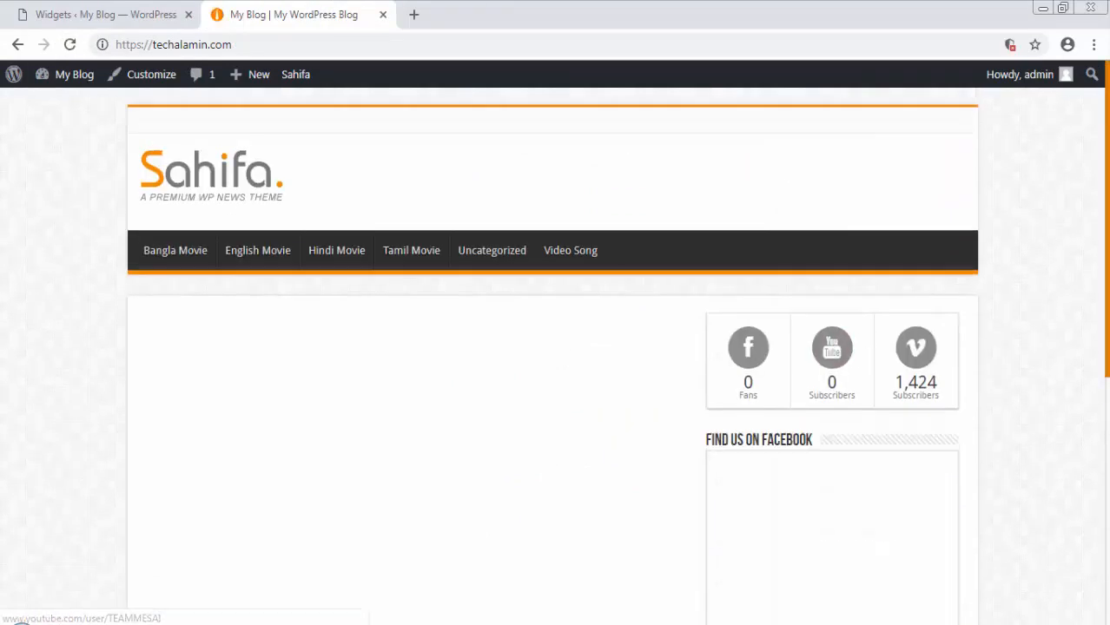
scroll(711, 384, down, 3)
scroll(711, 384, up, 1)
click(193, 26)
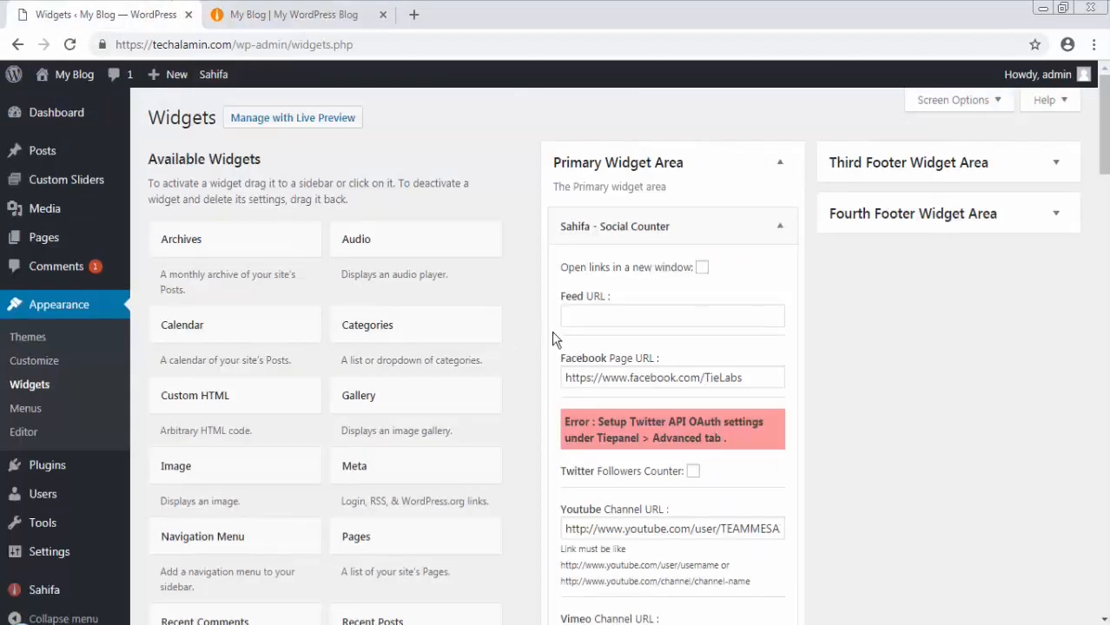
Step: Look through the available and inactive widgets on the Widgets page for one to add to the sidebar
scroll(500, 374, down, 12)
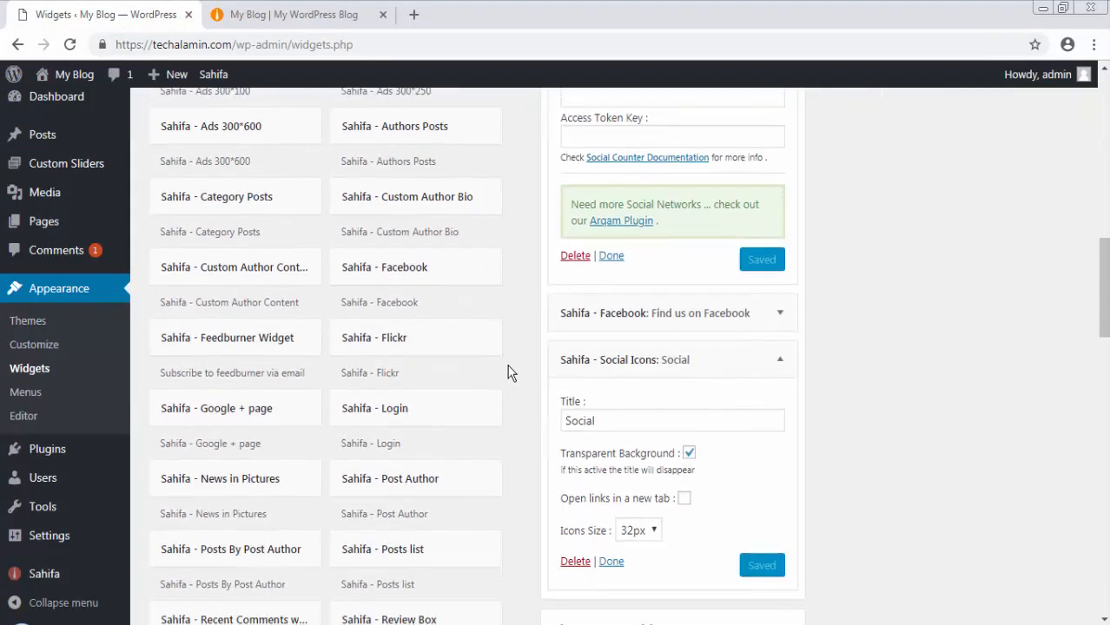
scroll(517, 370, down, 10)
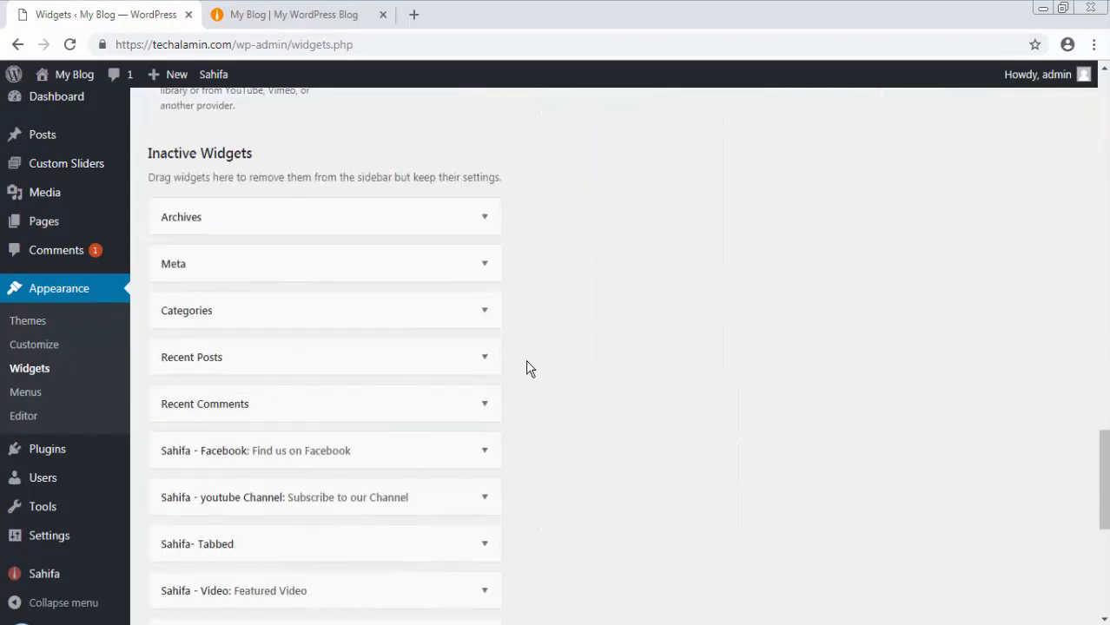
scroll(528, 362, down, 4)
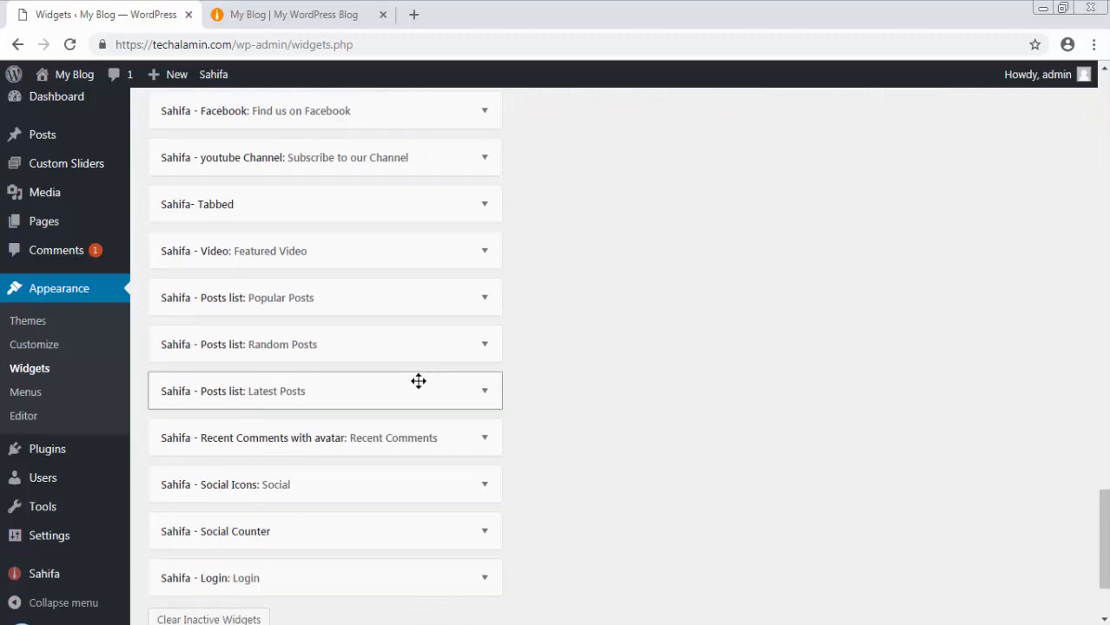
scroll(327, 392, up, 4)
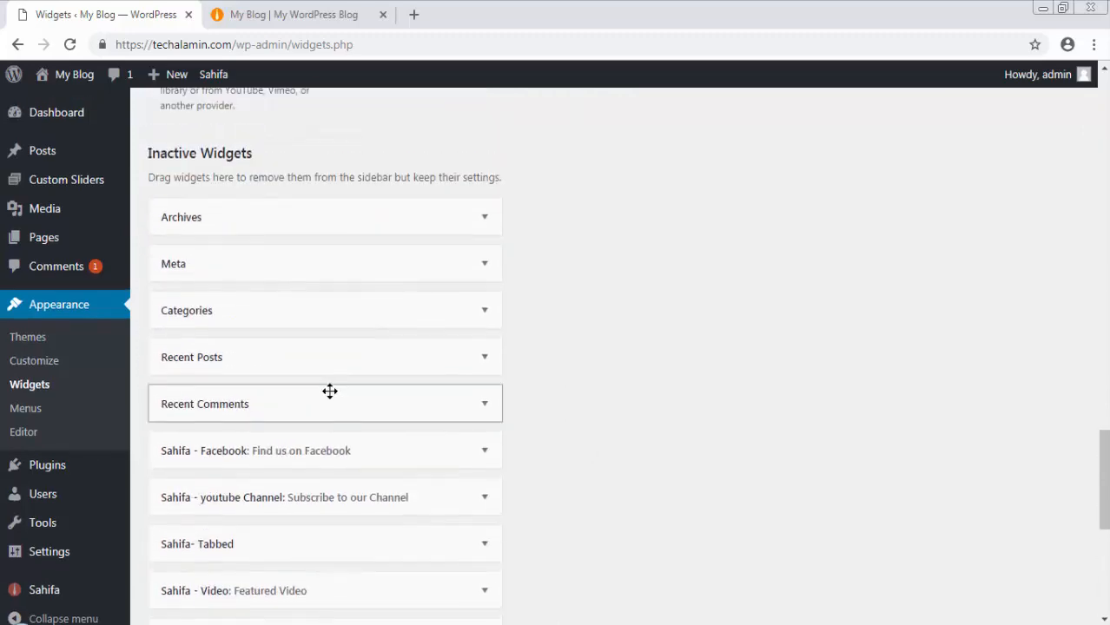
scroll(329, 391, down, 4)
scroll(329, 391, up, 10)
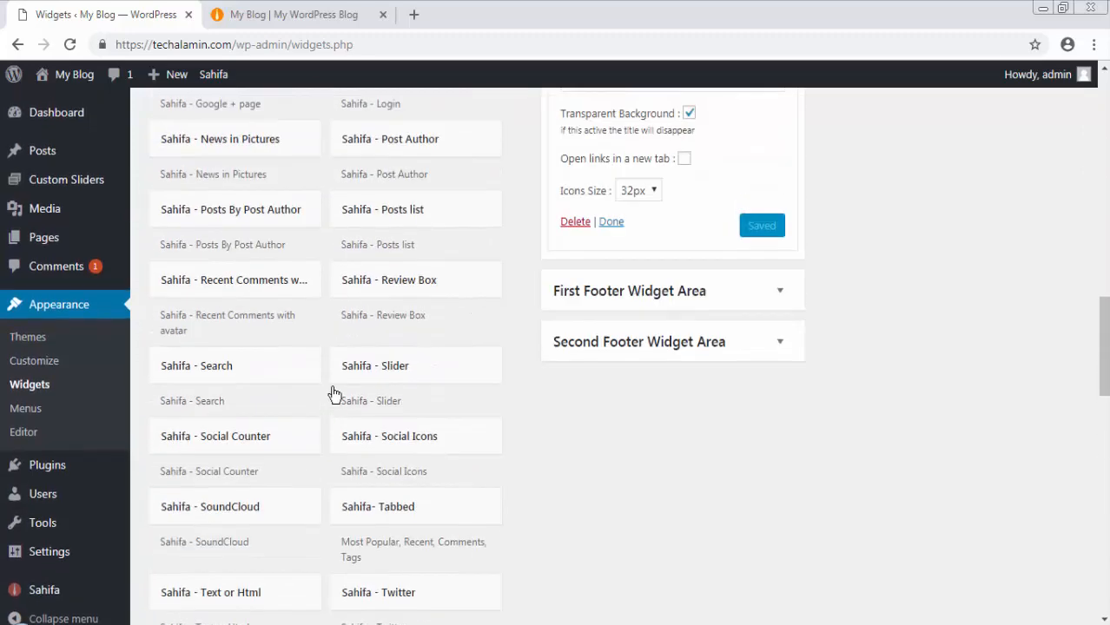
scroll(339, 393, up, 4)
scroll(368, 388, up, 10)
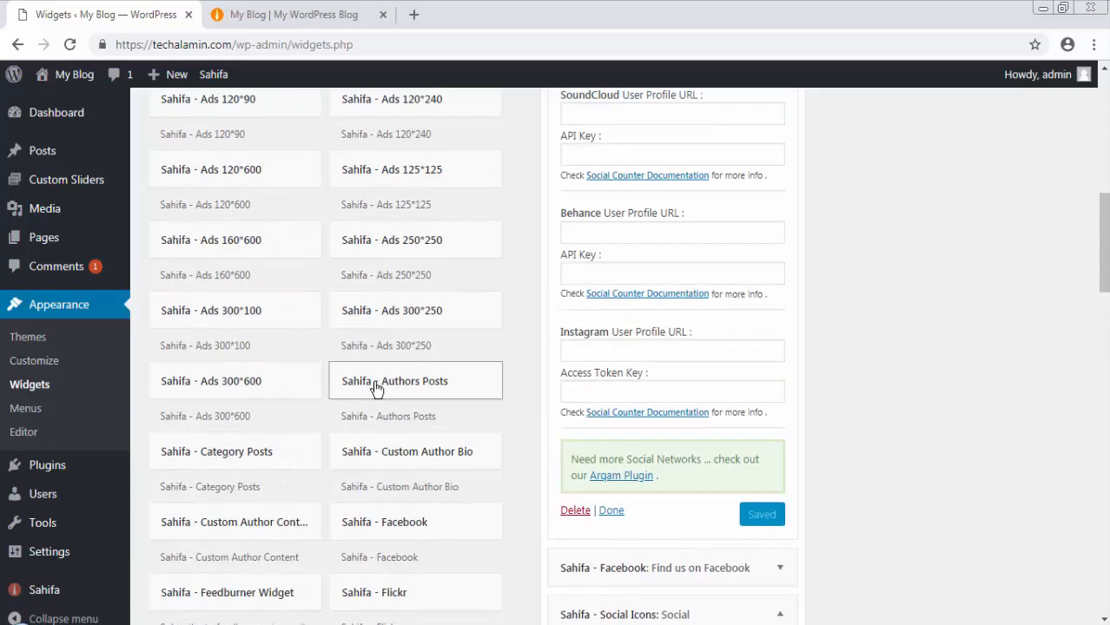
scroll(376, 382, up, 2)
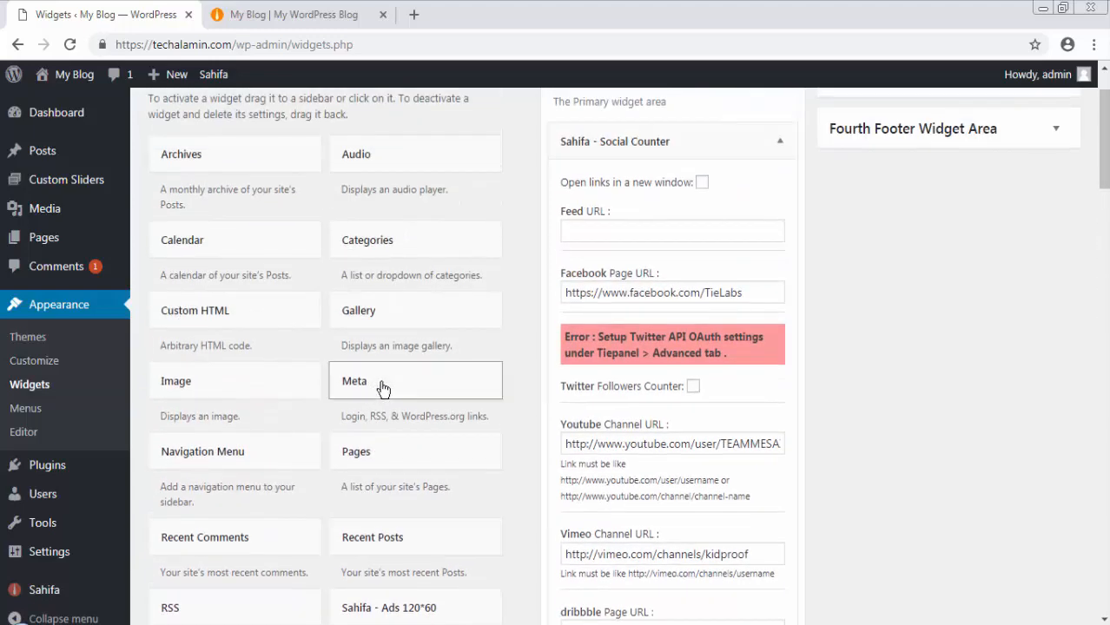
scroll(242, 461, down, 2)
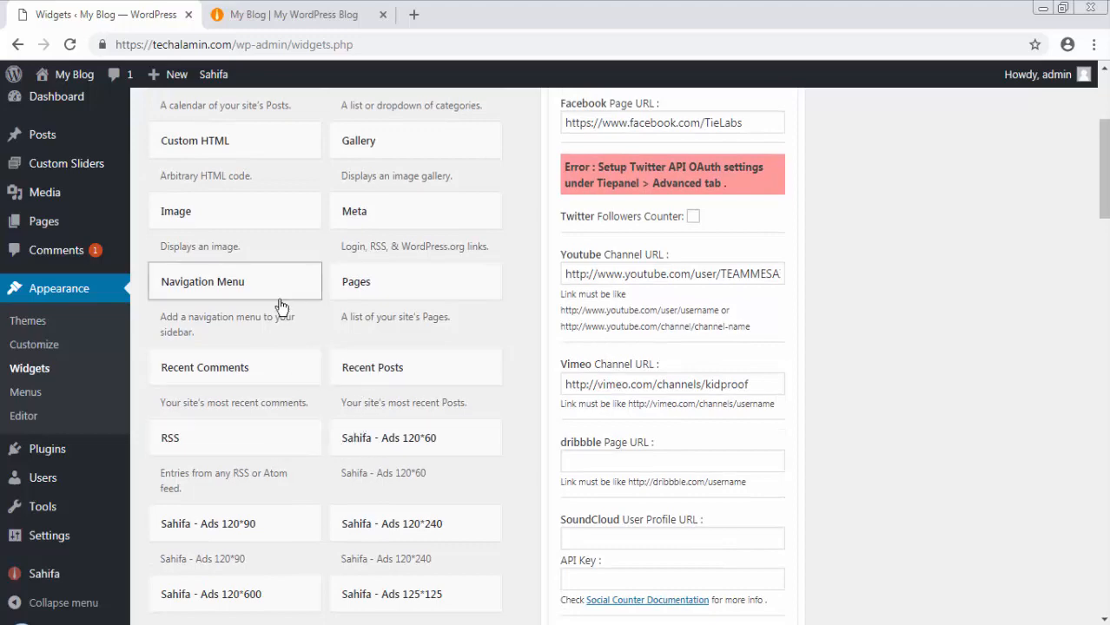
scroll(279, 304, down, 15)
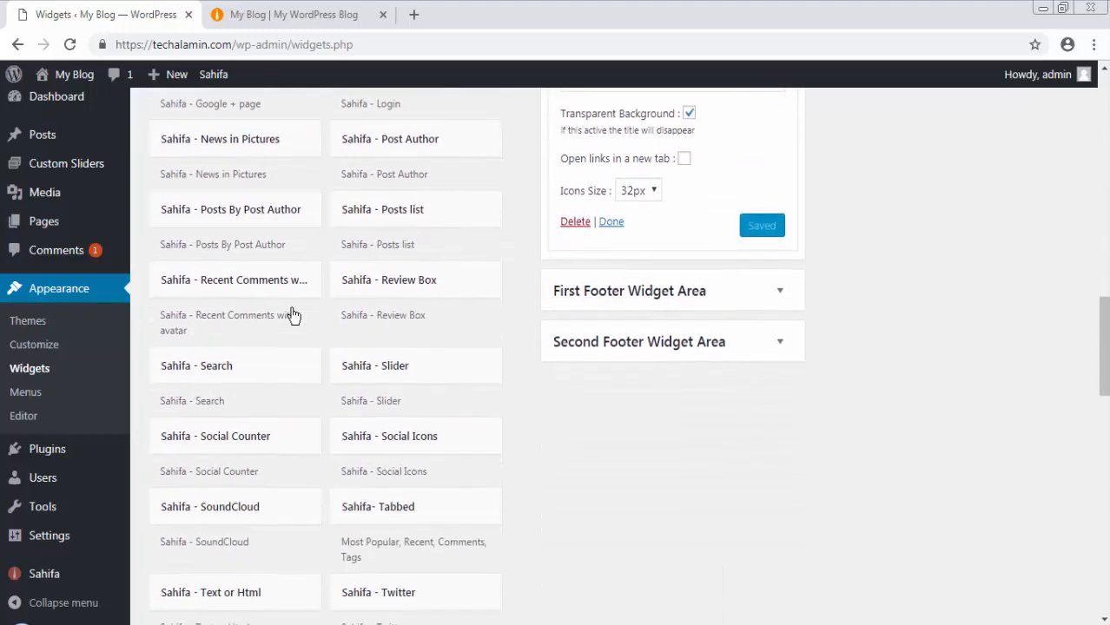
scroll(292, 315, down, 3)
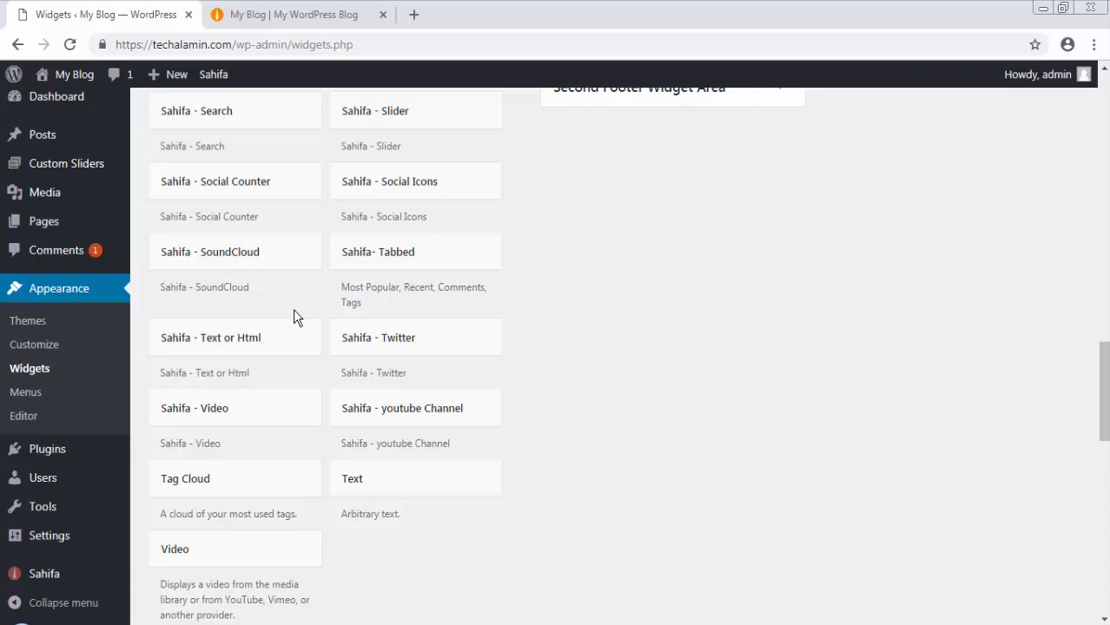
Step: Search the page for "ca" and add the Categories widget as the first item in the Primary widget area
key(ctrl+f)
text(ca)
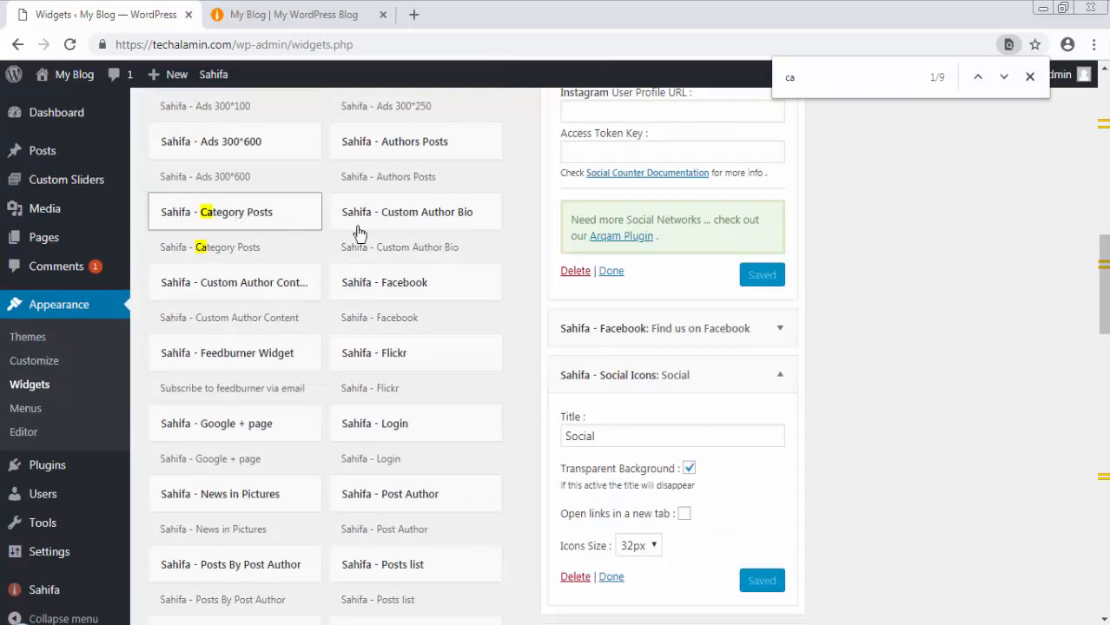
scroll(359, 235, up, 12)
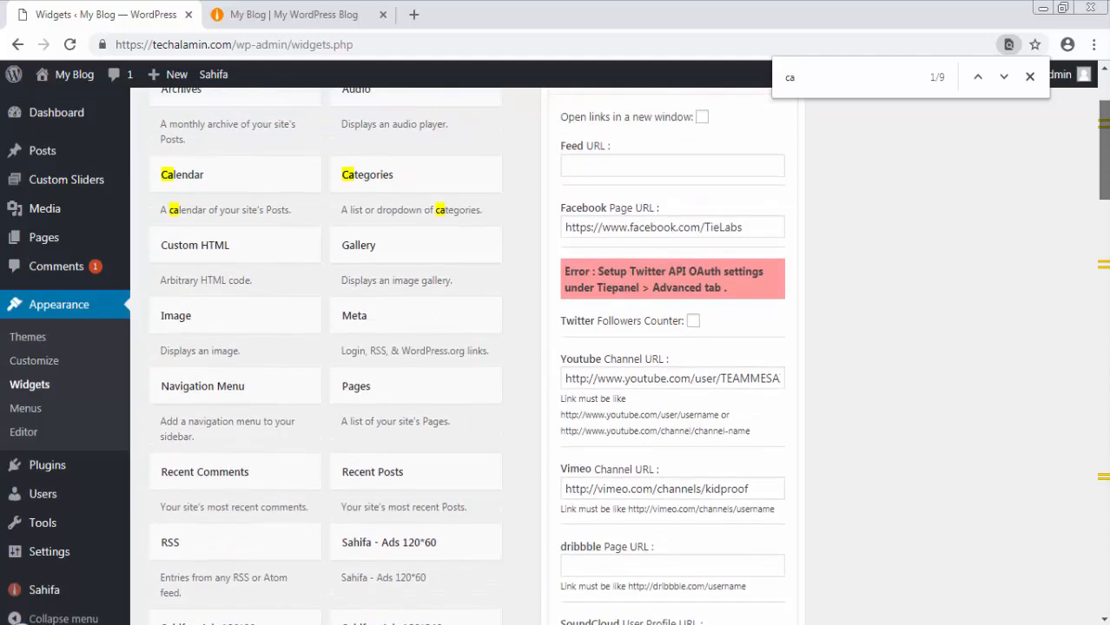
scroll(452, 255, up, 1)
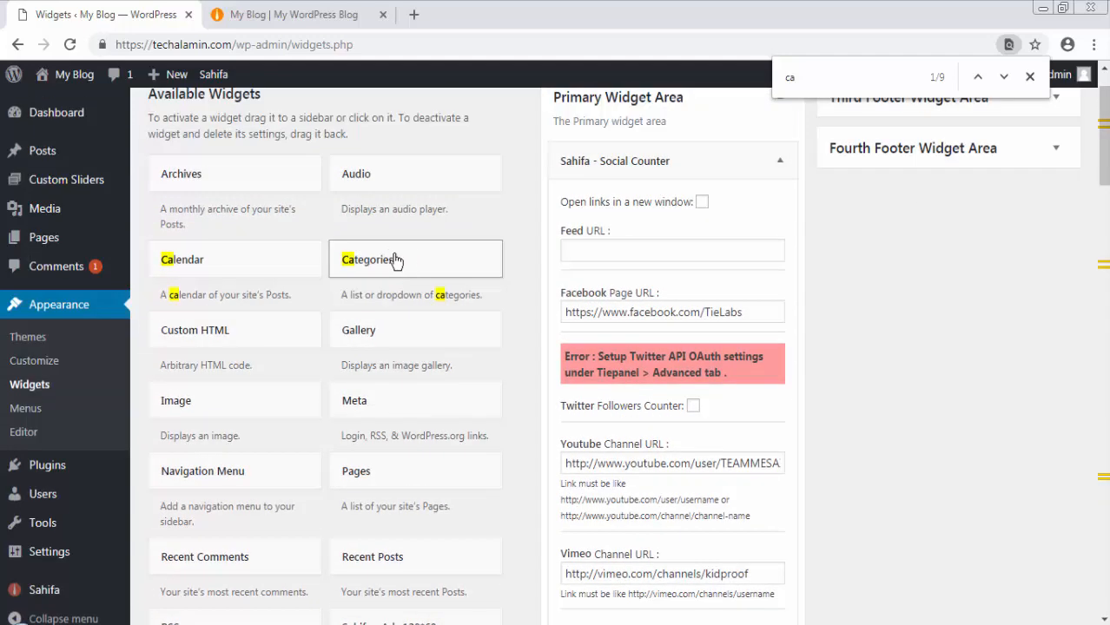
drag(394, 257, 664, 158)
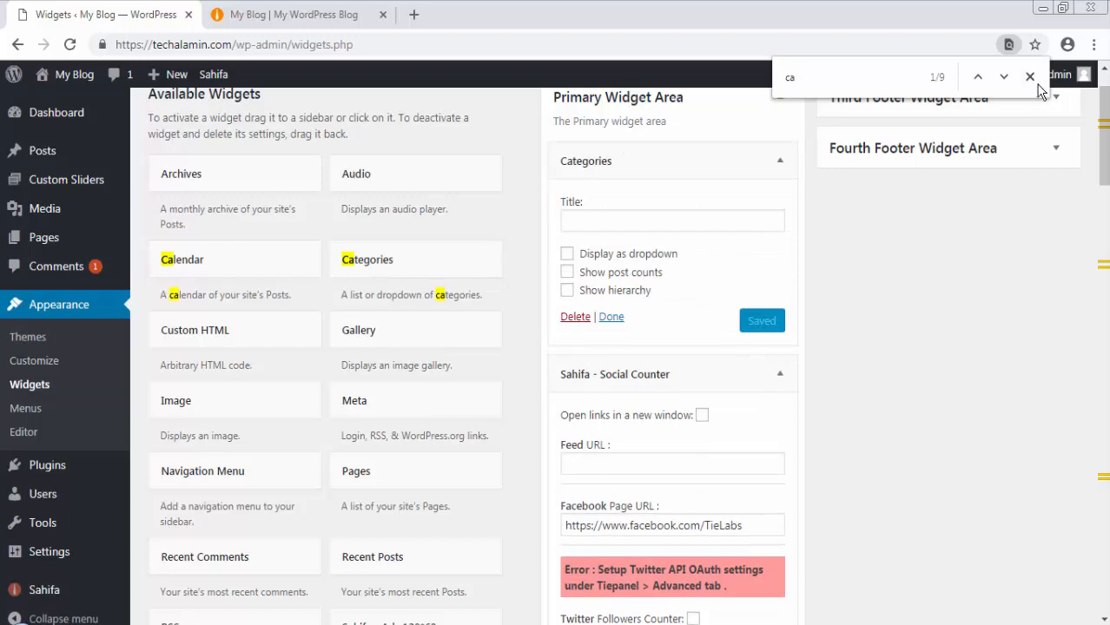
Step: Collapse the Social Counter widget, then enable Show post counts for the Categories widget and save it
click(712, 373)
click(1028, 76)
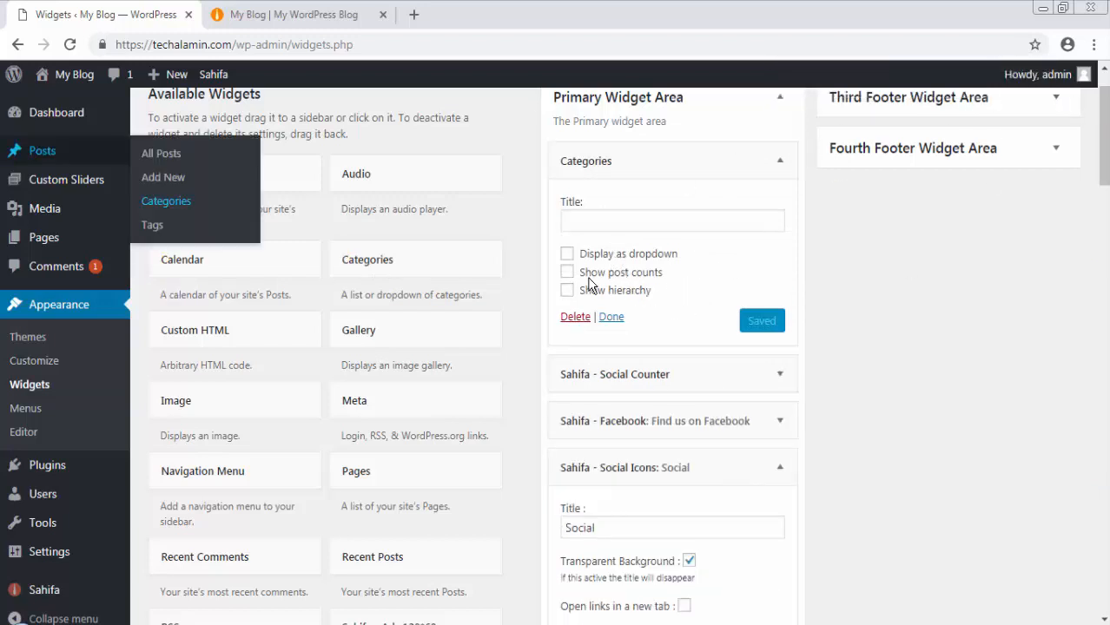
click(567, 272)
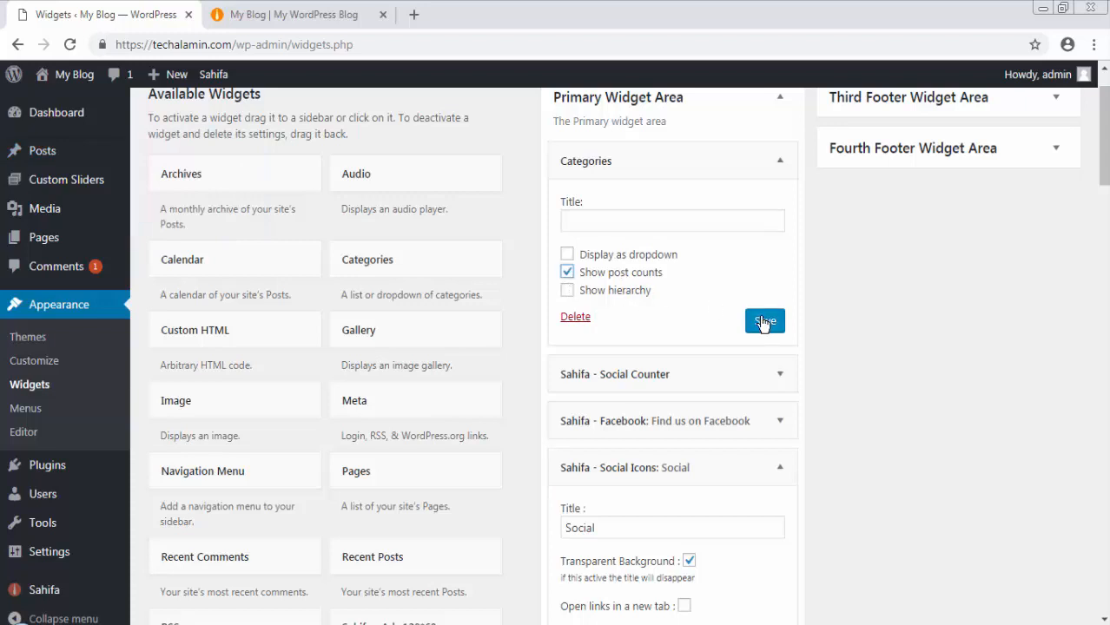
Step: Reload the live site and check the Categories widget in the sidebar
click(261, 15)
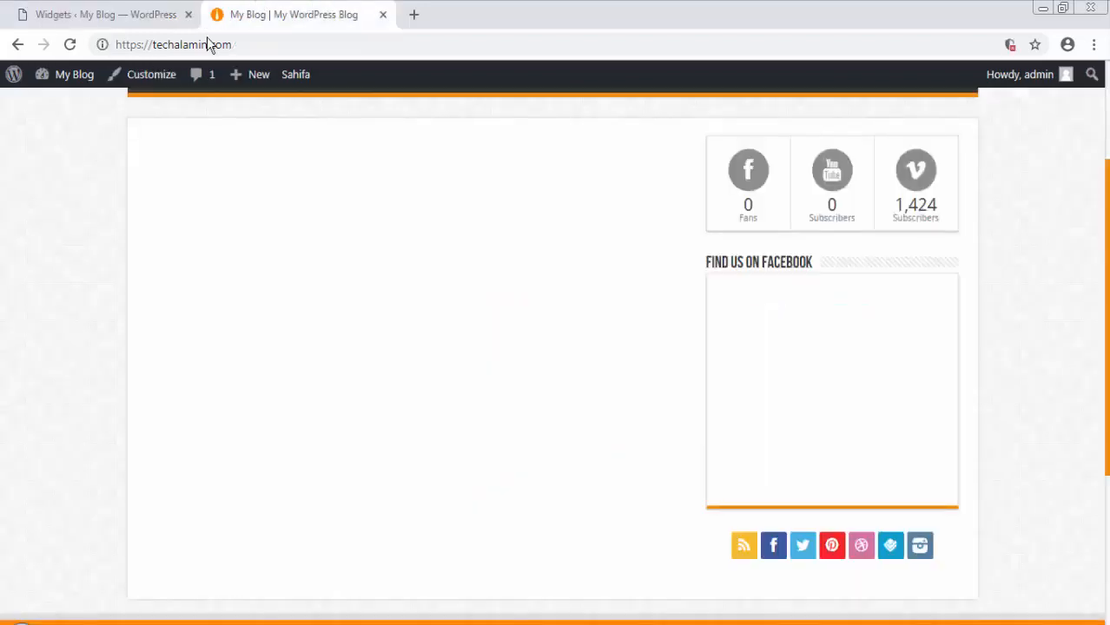
click(72, 44)
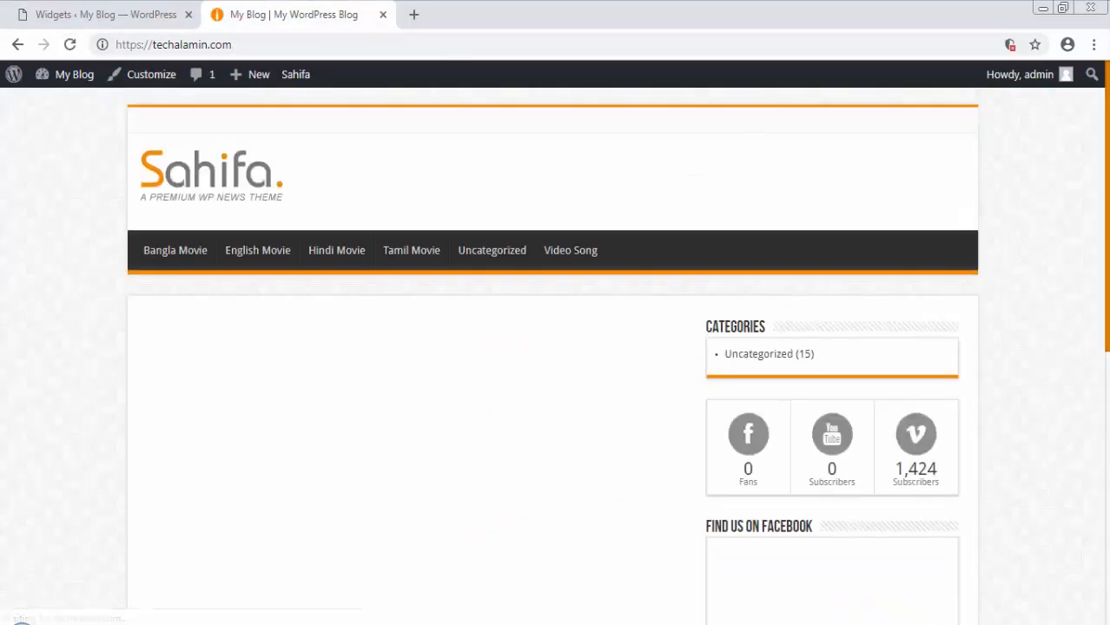
click(97, 15)
click(317, 9)
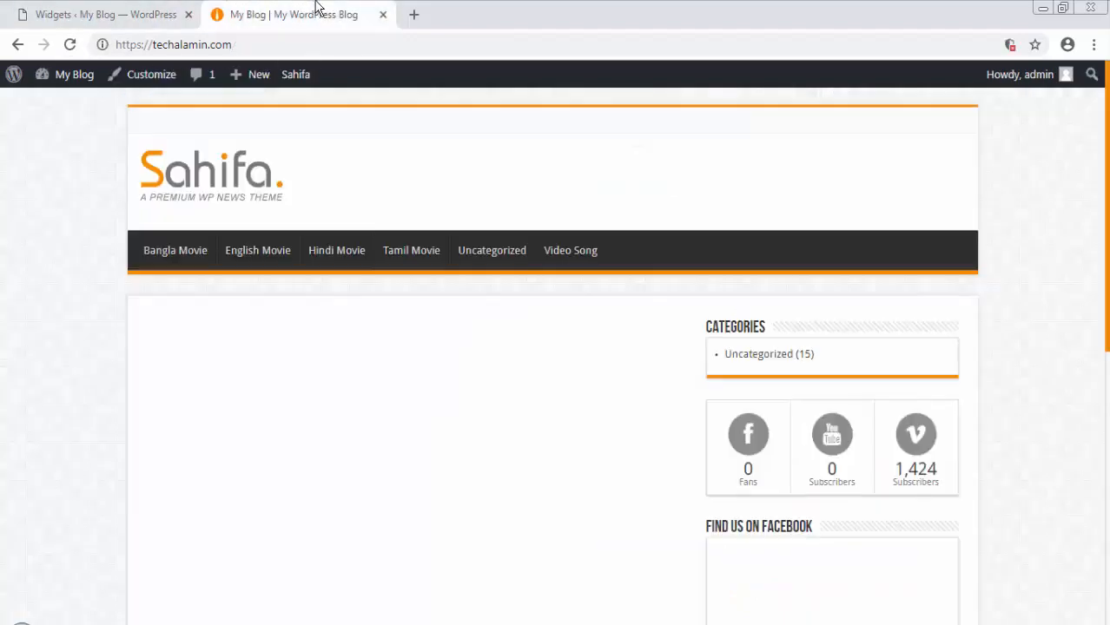
click(43, 11)
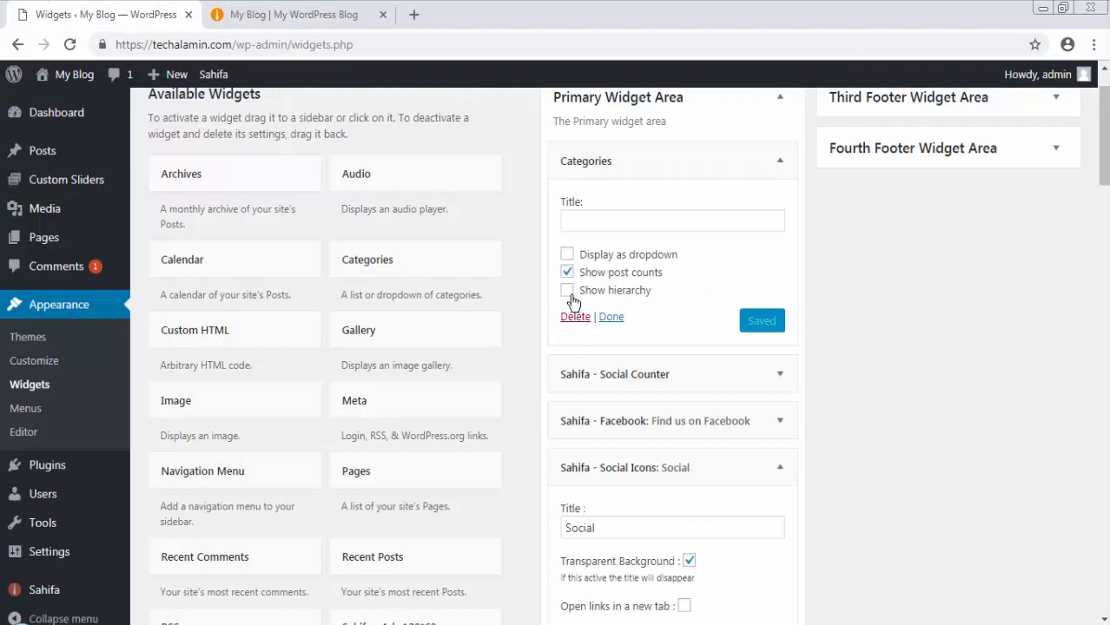
Step: Collapse the open widgets and move Categories between Sahifa - Facebook and Sahifa - Social Icons in the Primary widget area
click(726, 166)
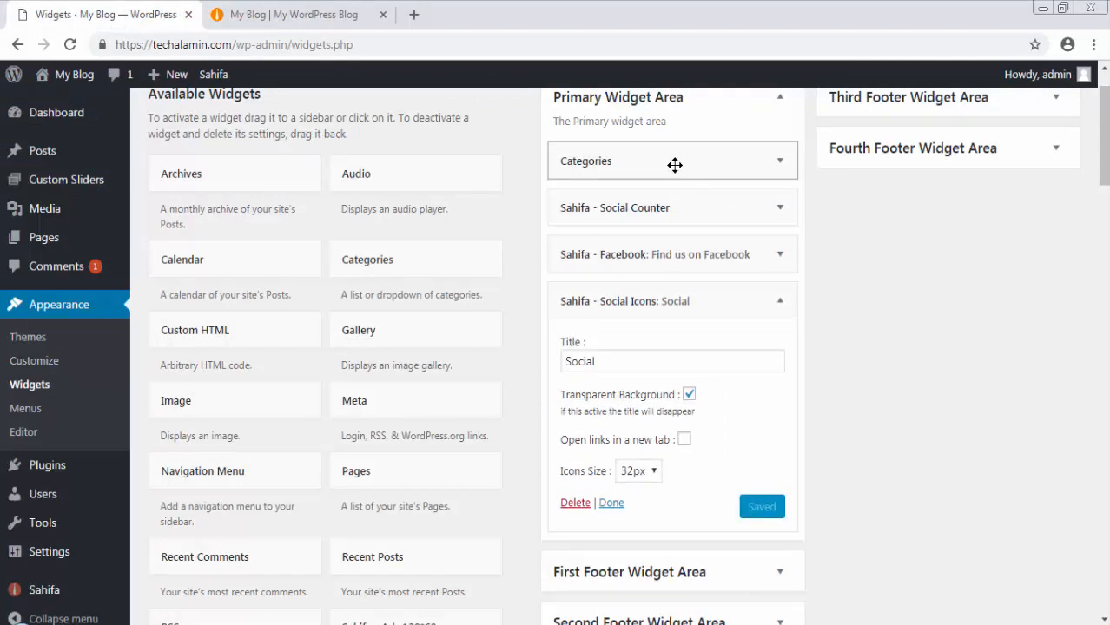
click(689, 296)
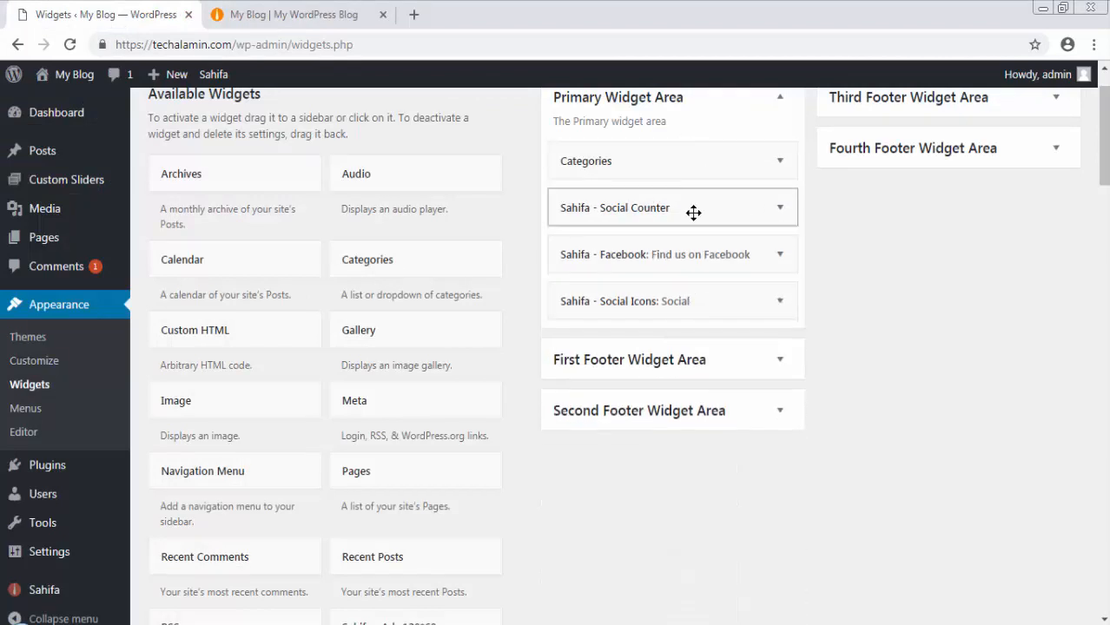
drag(685, 169, 702, 294)
drag(701, 254, 701, 254)
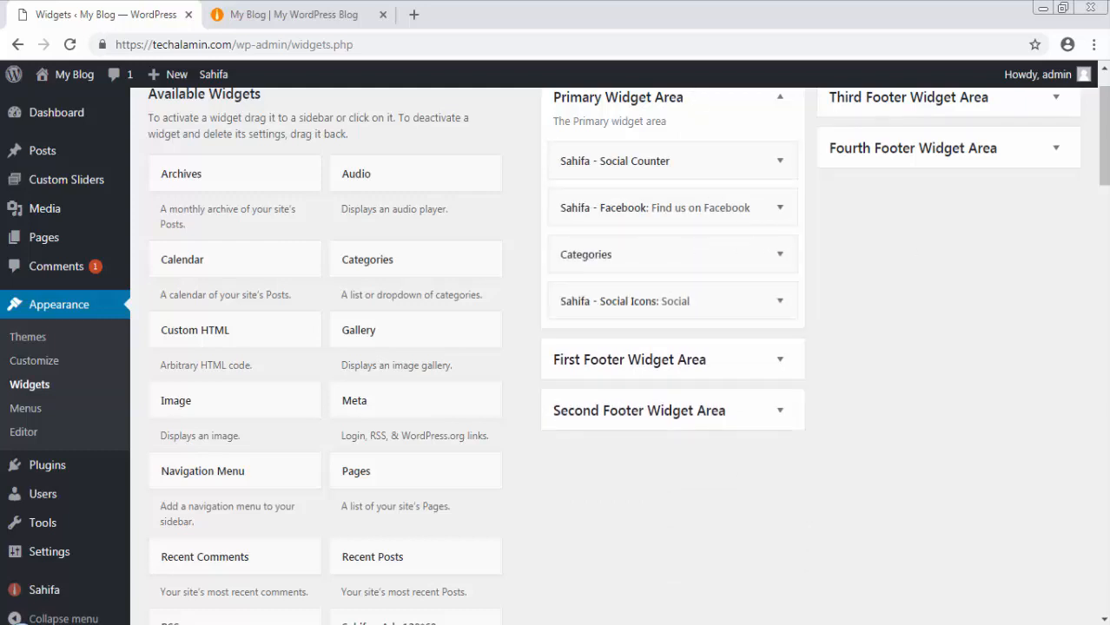
scroll(957, 193, up, 2)
Step: Reload the live site, check the new widget order in the sidebar, and return to the Widgets page
click(289, 11)
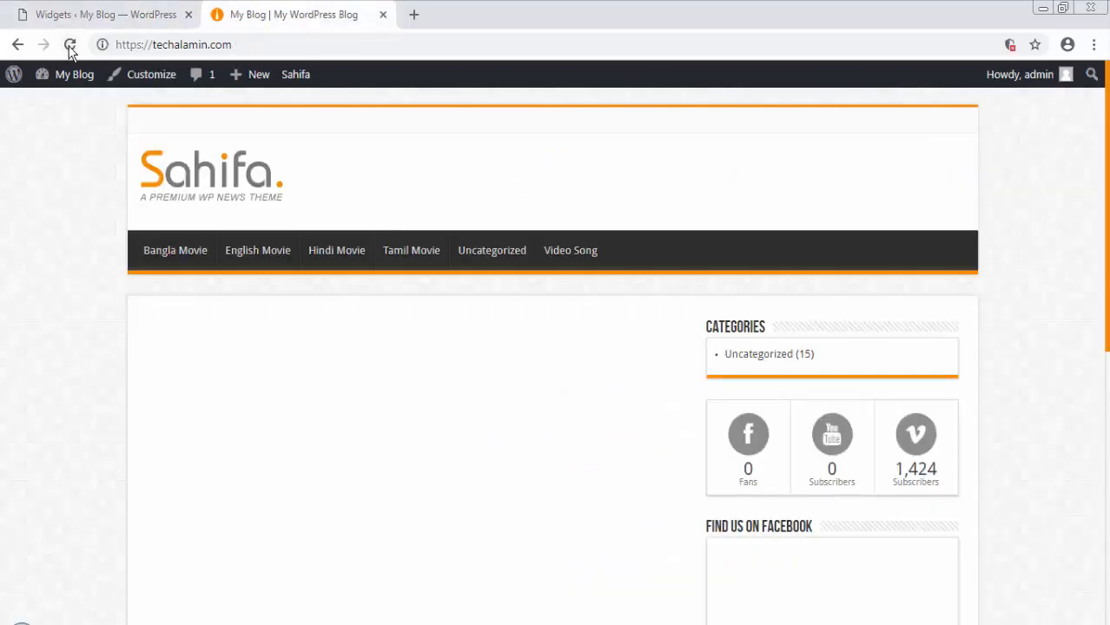
click(69, 46)
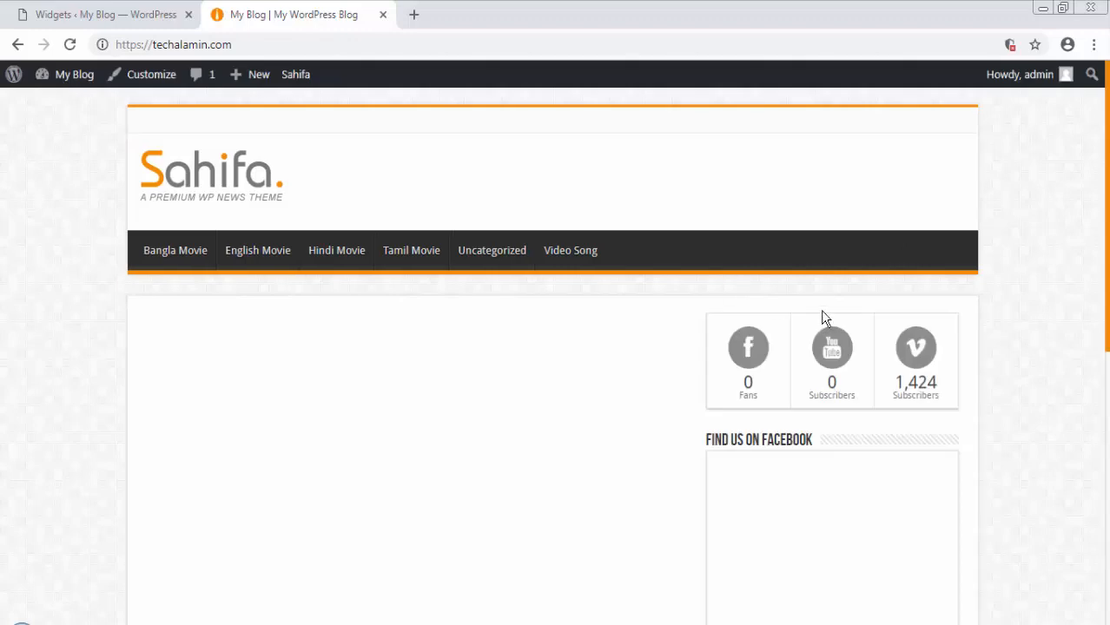
scroll(820, 317, down, 1)
scroll(958, 396, down, 1)
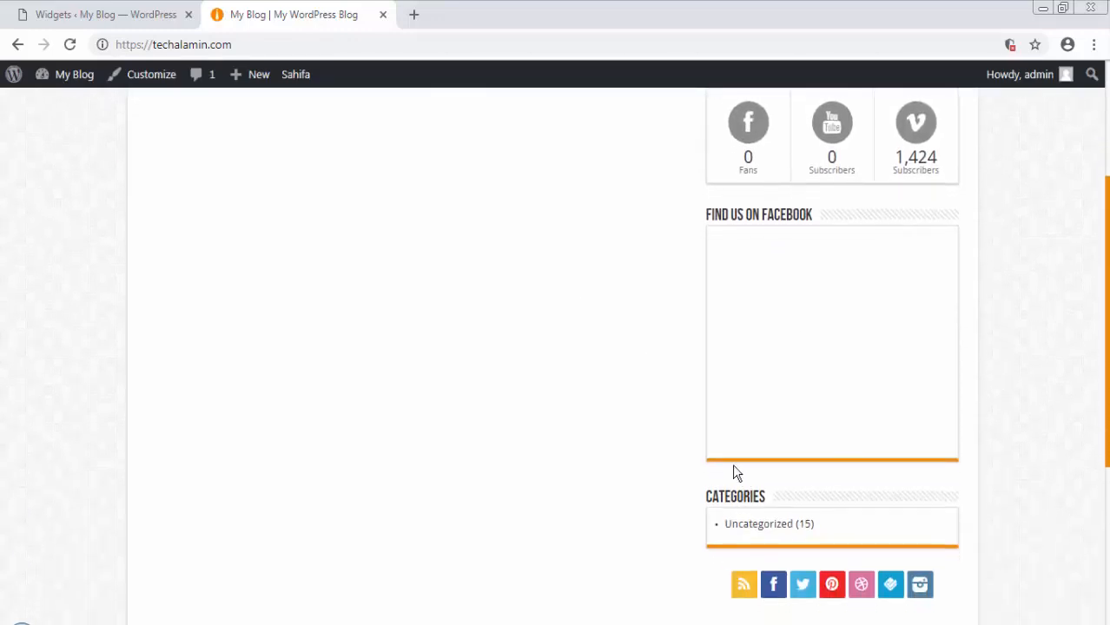
click(50, 13)
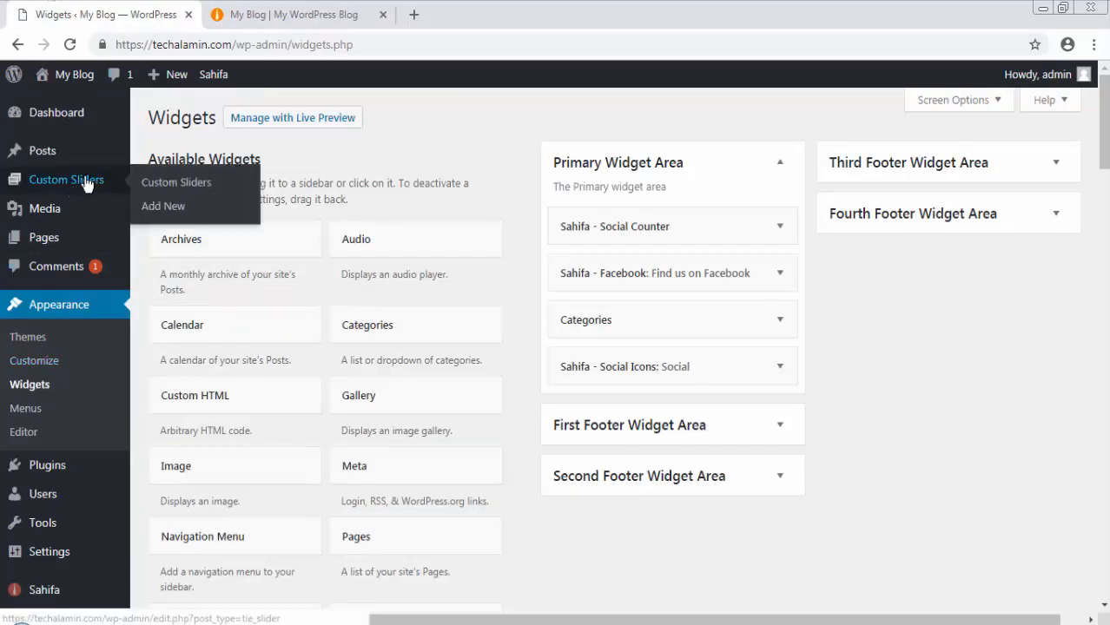
Step: Start a new post and title it "vxfdsa"
click(153, 177)
click(347, 17)
click(161, 16)
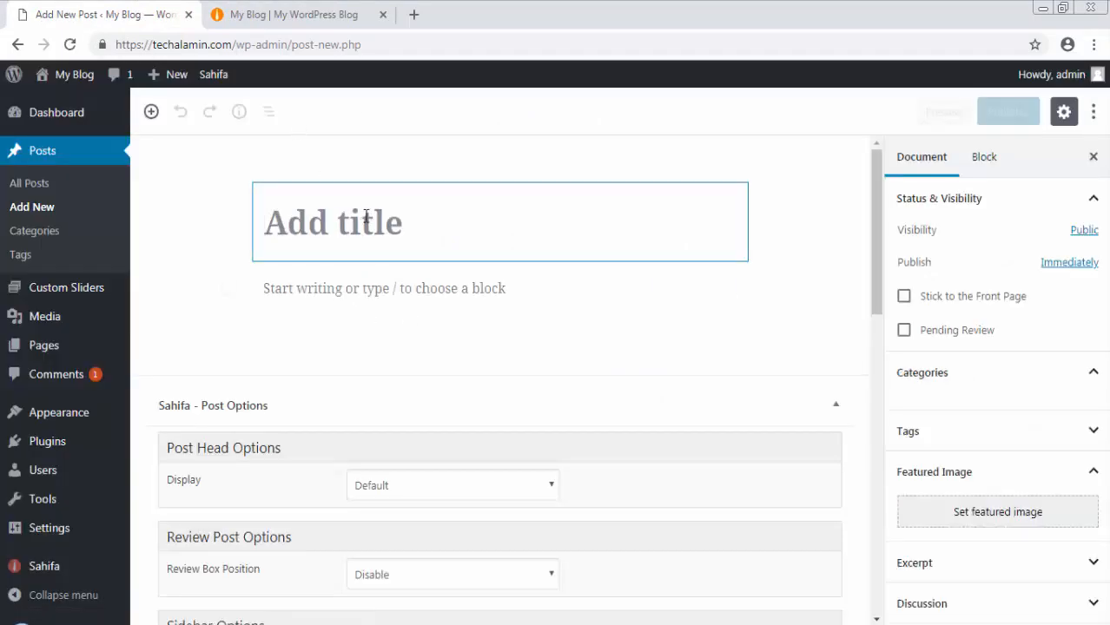
text(vxfdsa)
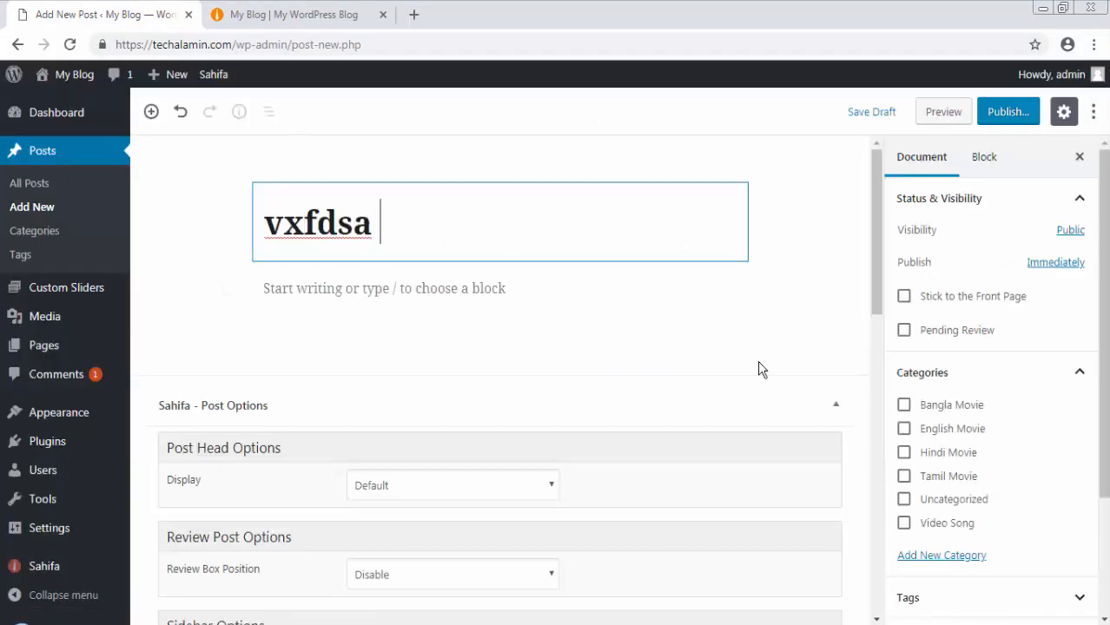
Step: Assign the post to Bangla Movie, English Movie, Hindi Movie, Tamil Movie, Uncategorized and Video Song, and publish it
click(903, 404)
click(904, 524)
click(903, 499)
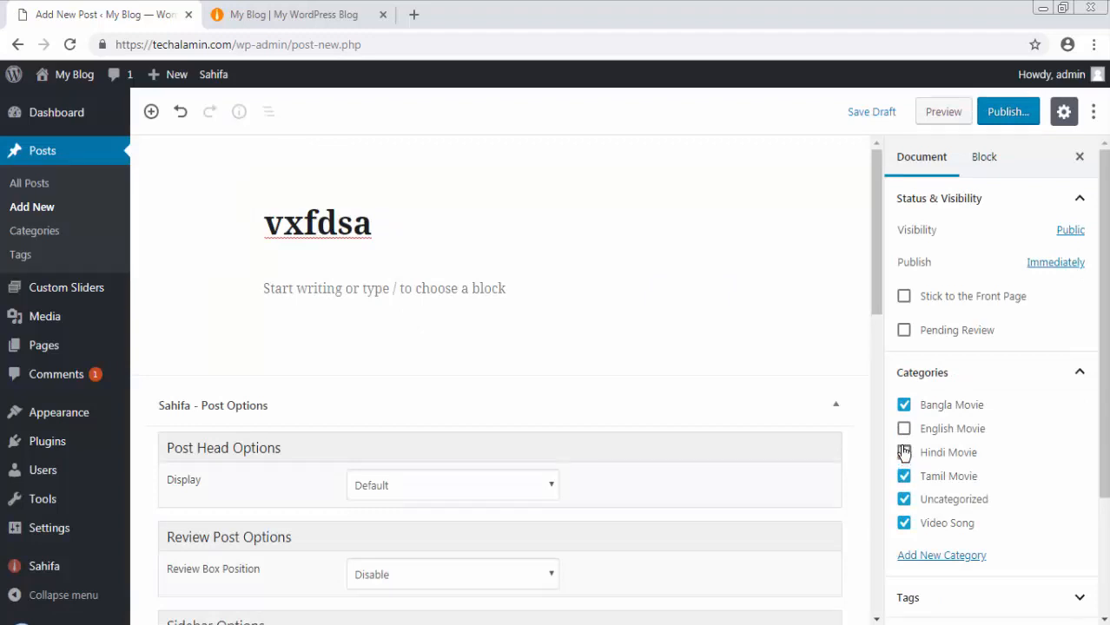
click(903, 452)
click(903, 428)
click(1007, 112)
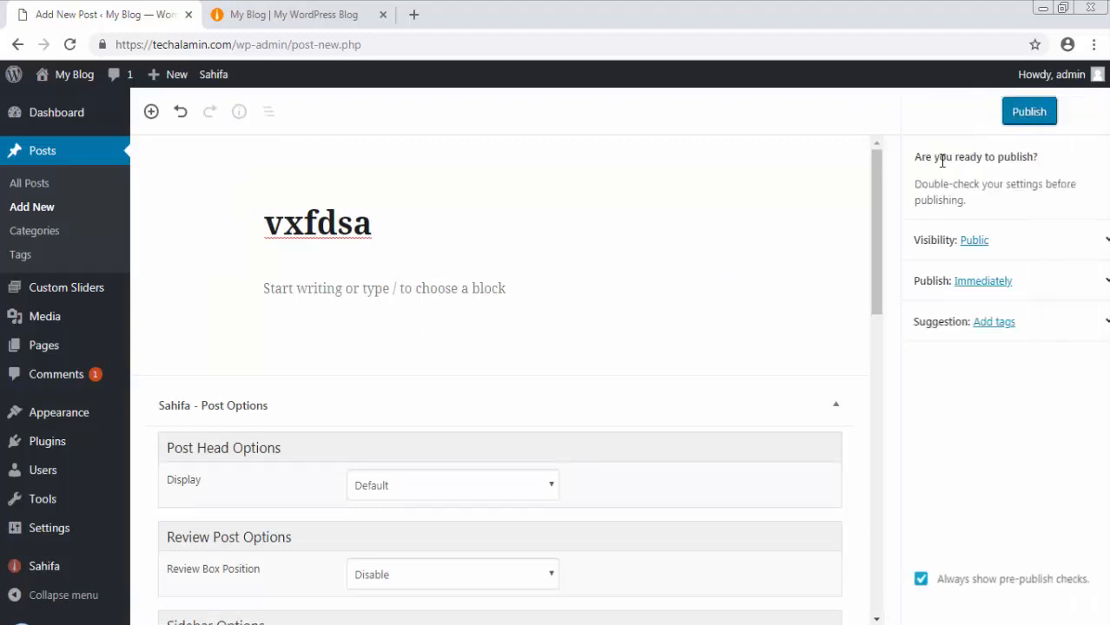
click(1017, 108)
Step: Reload the live site and check the categories and post counts in the sidebar's Categories widget
click(345, 24)
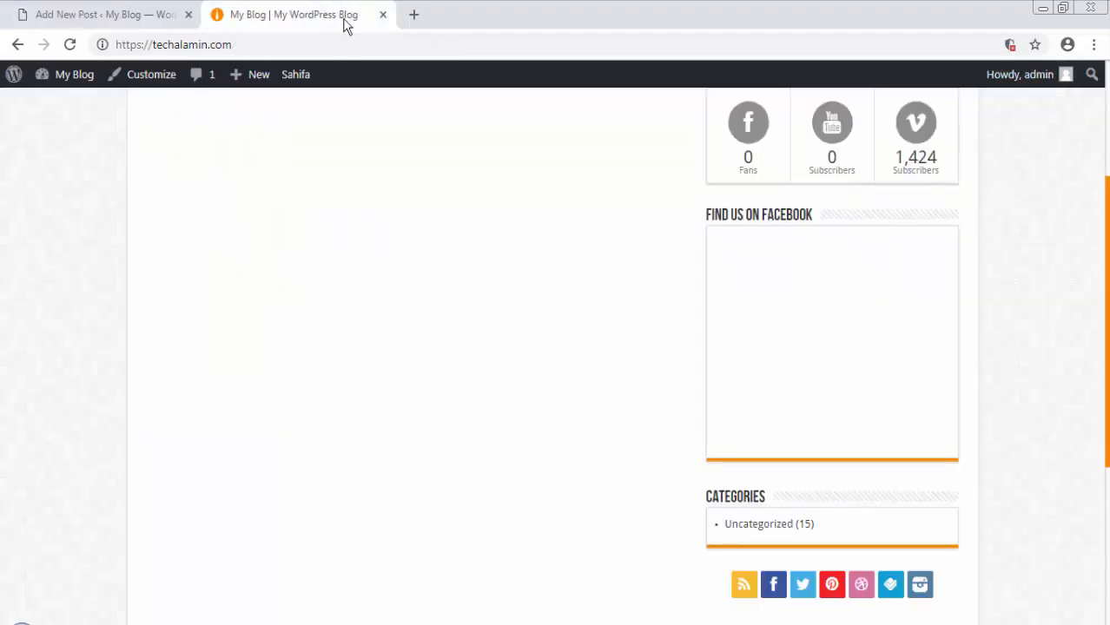
right_click(94, 254)
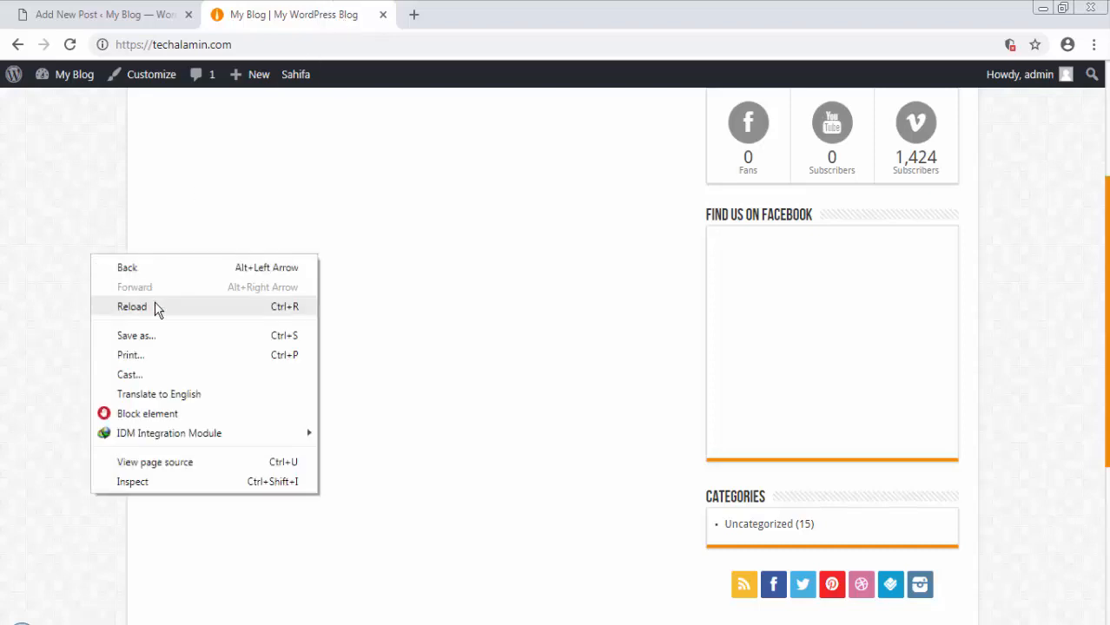
click(224, 309)
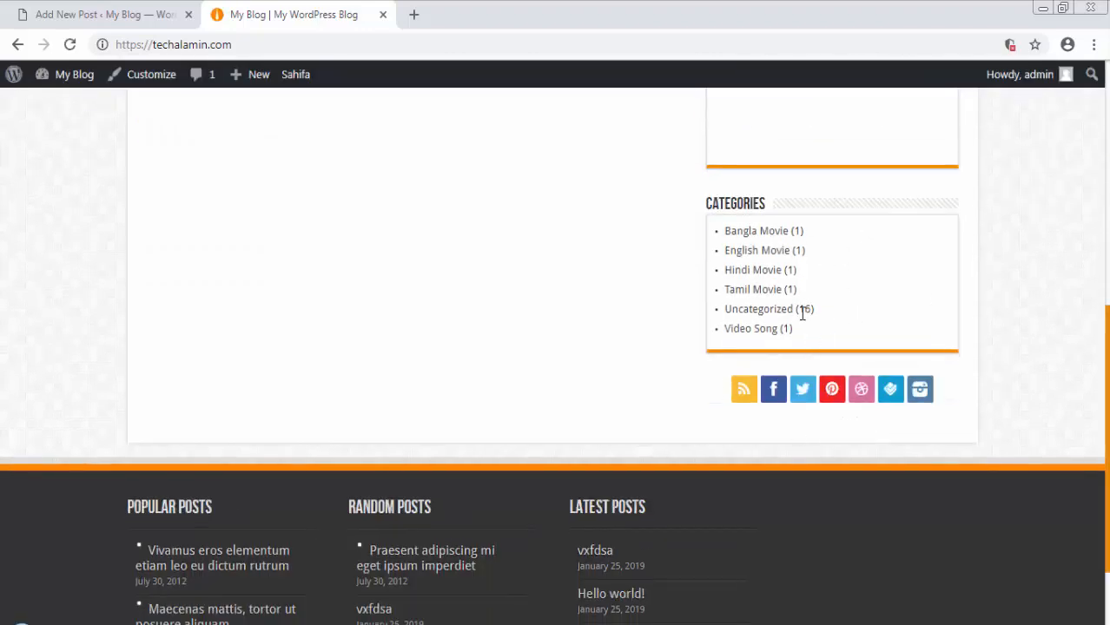
click(36, 9)
click(321, 11)
click(104, 14)
click(300, 14)
scroll(1015, 446, up, 4)
scroll(619, 454, up, 1)
Step: Reload the live homepage again, look at its header and category menu, and return to the post editor
click(132, 12)
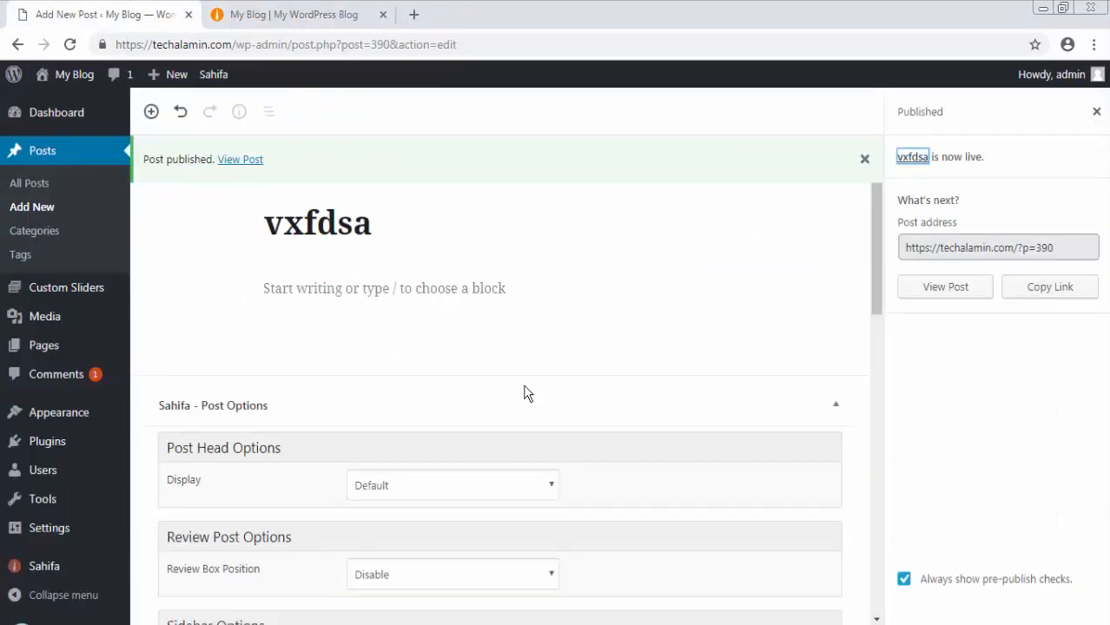
click(249, 9)
scroll(206, 419, up, 1)
right_click(5, 218)
click(75, 270)
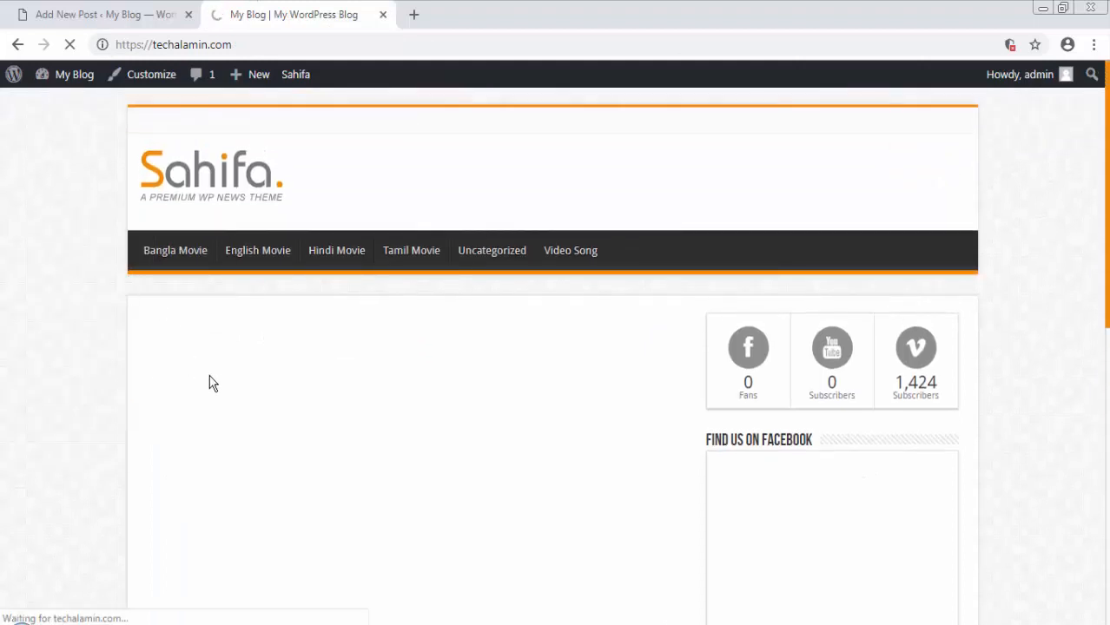
click(70, 11)
scroll(109, 456, down, 2)
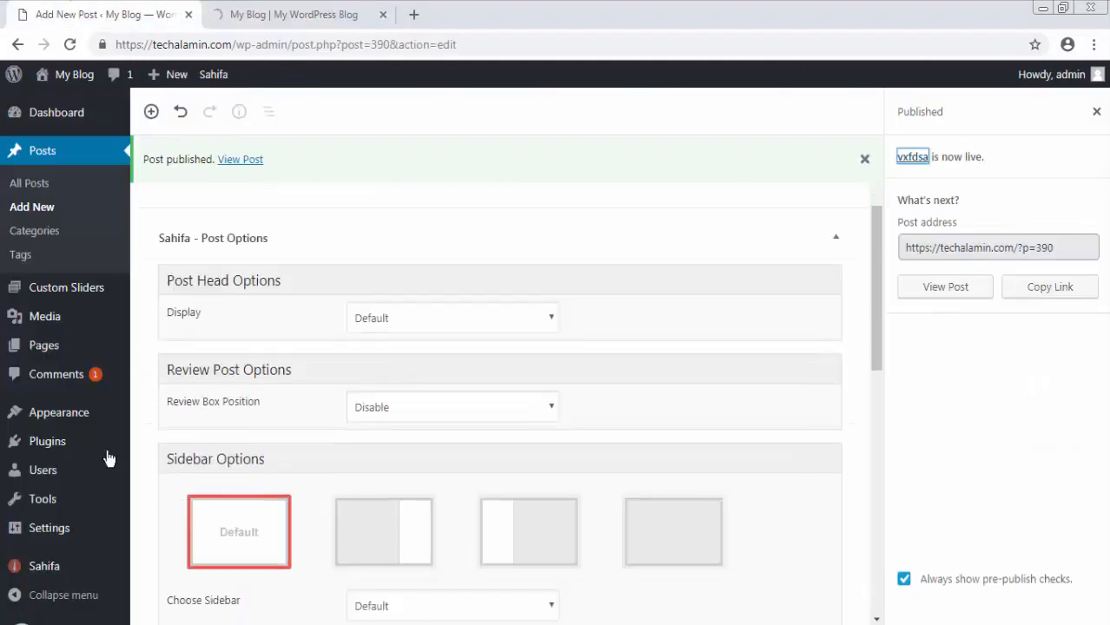
click(310, 18)
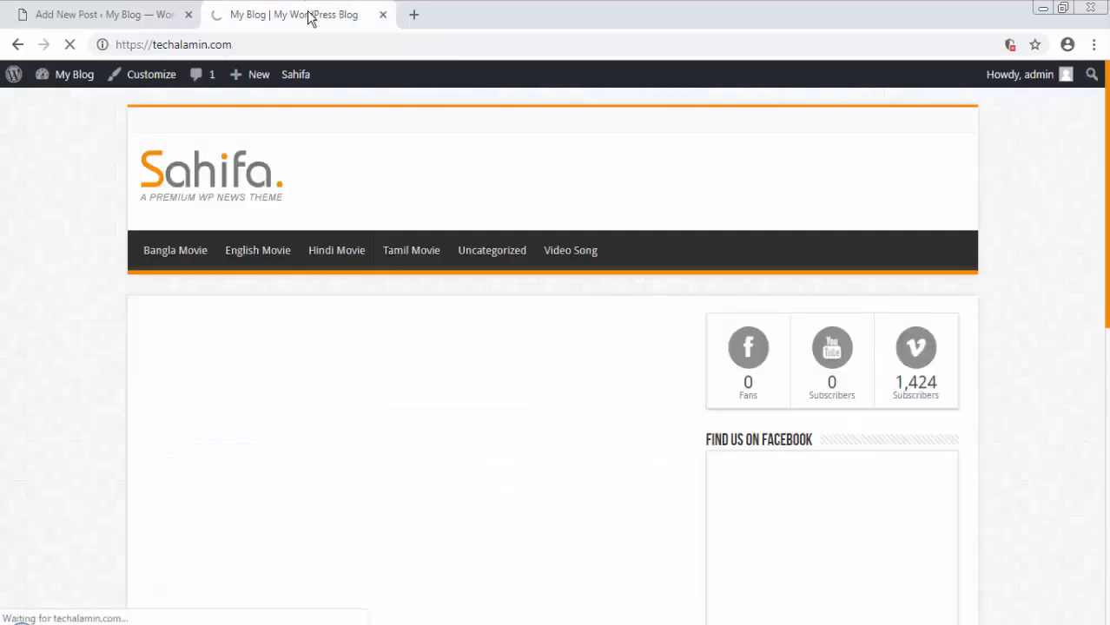
click(146, 13)
click(243, 21)
click(97, 21)
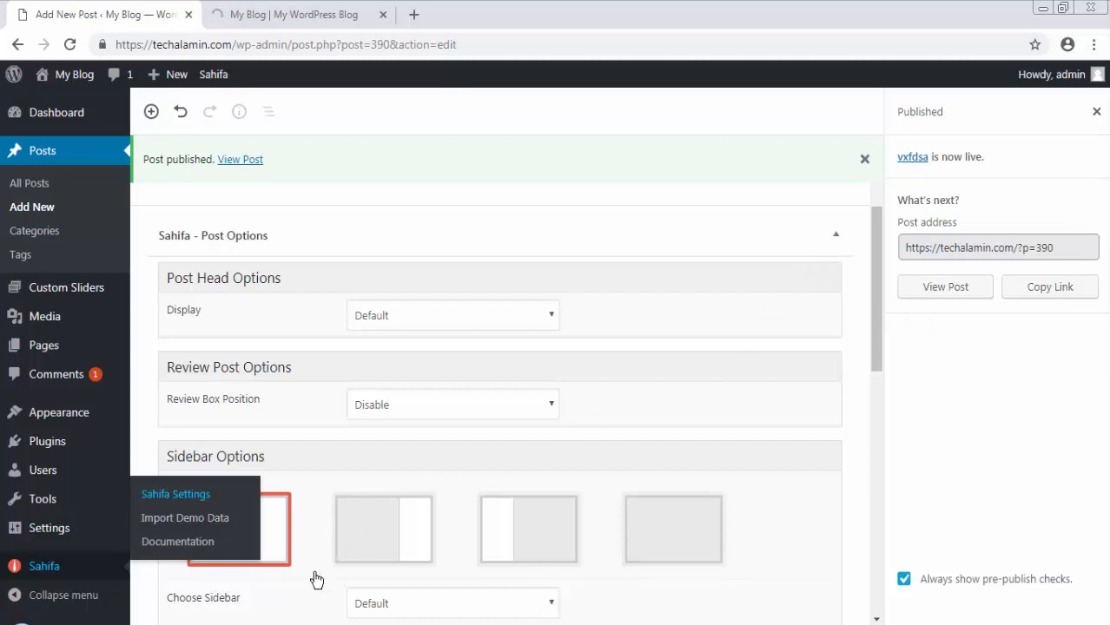
Step: Open the Sahifa theme settings, looking over the reloaded homepage's sidebar and footer while they load
click(1028, 623)
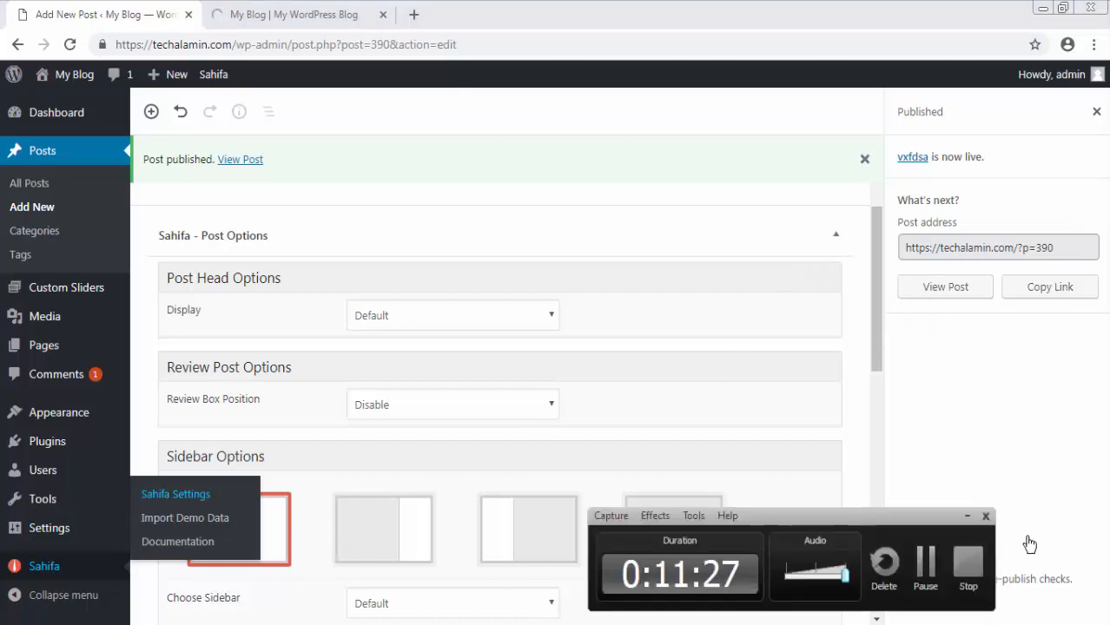
click(962, 566)
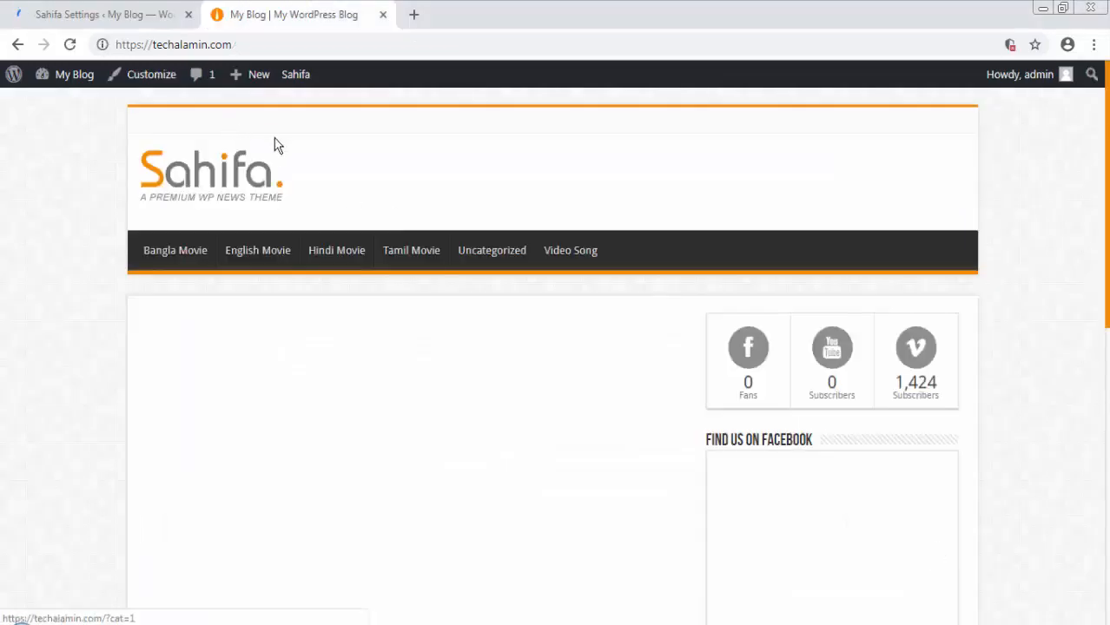
scroll(381, 188, down, 7)
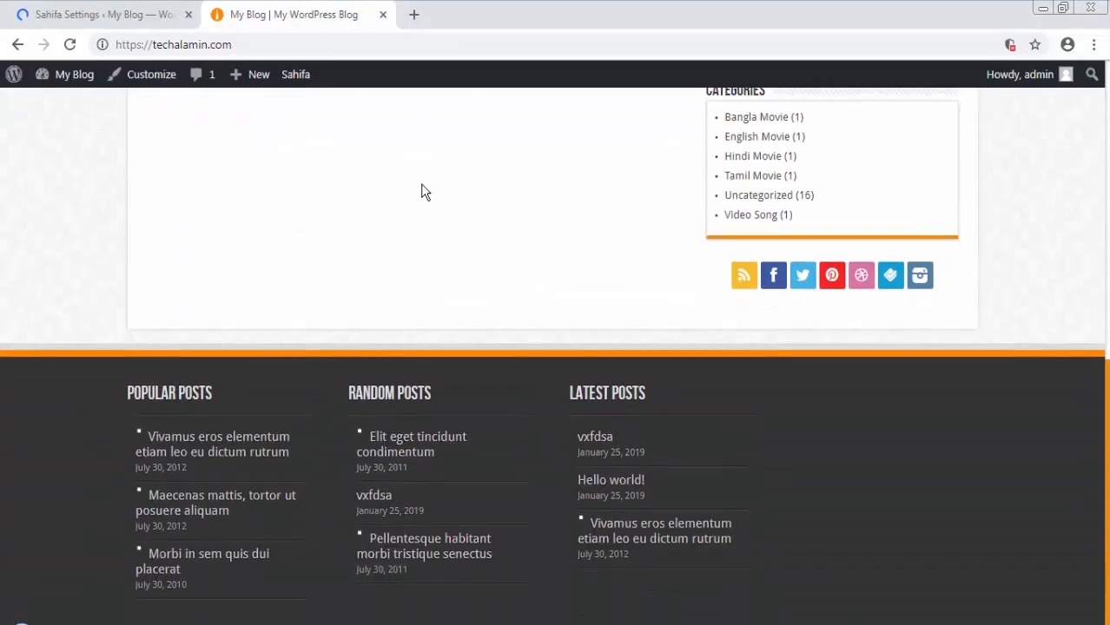
scroll(424, 191, up, 1)
click(105, 14)
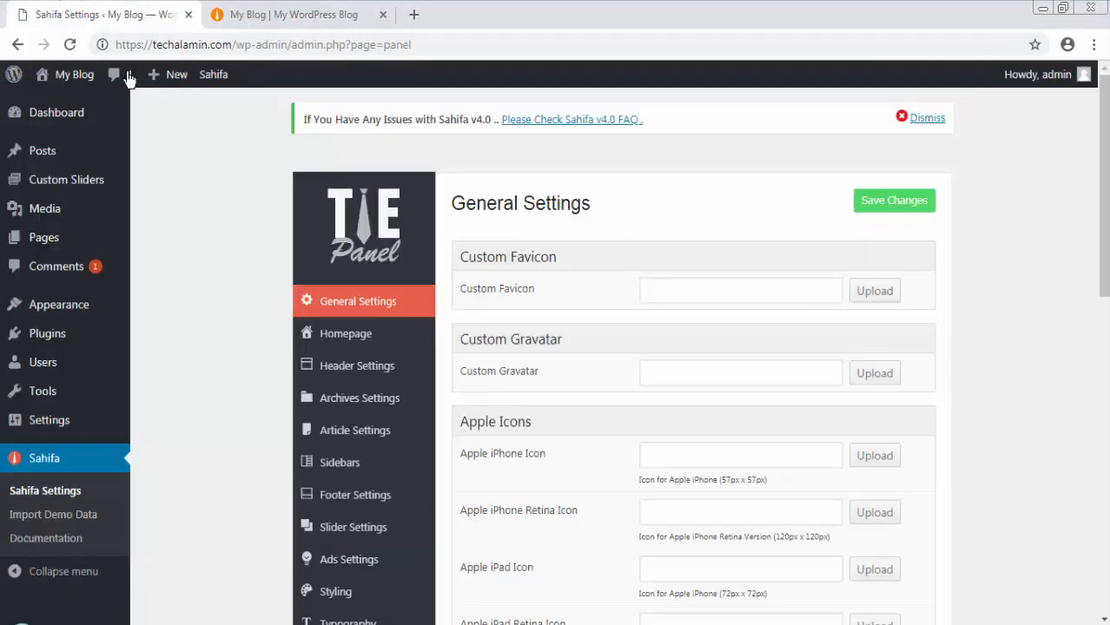
Step: Look through Sahifa's General Settings and Homepage options, open Header Settings, and check the current logo on the live site
scroll(538, 309, down, 4)
scroll(491, 313, up, 4)
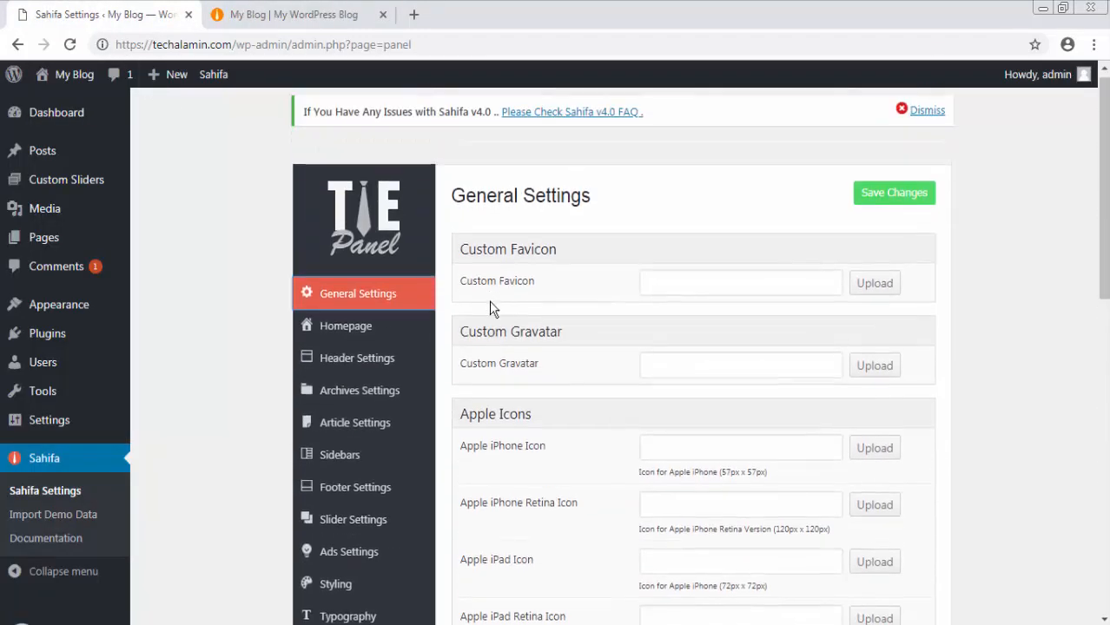
scroll(347, 317, down, 5)
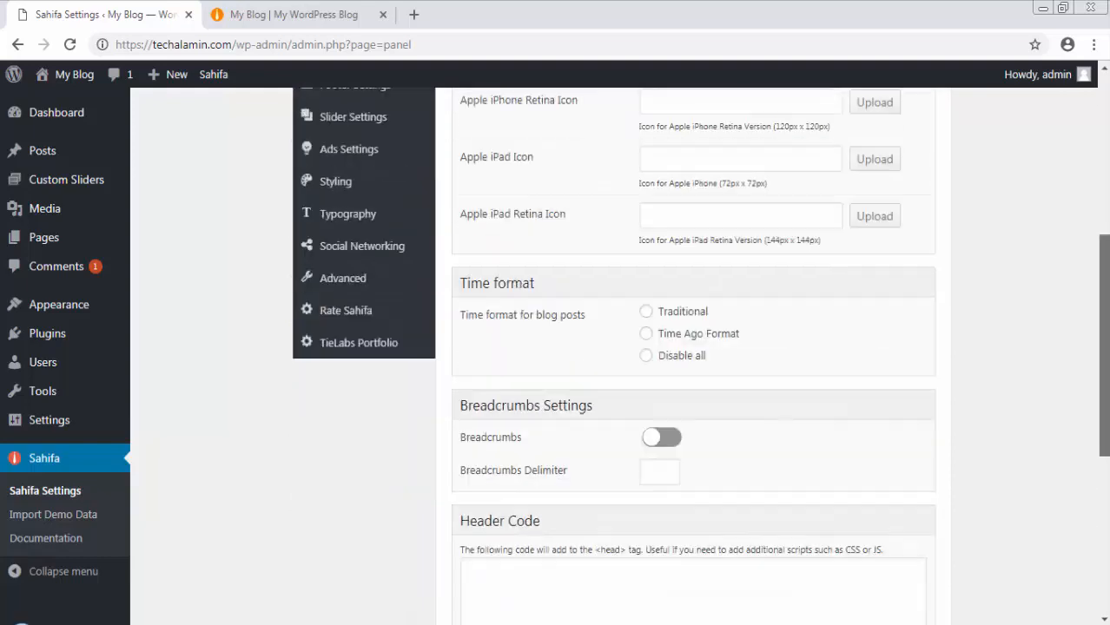
scroll(347, 316, up, 5)
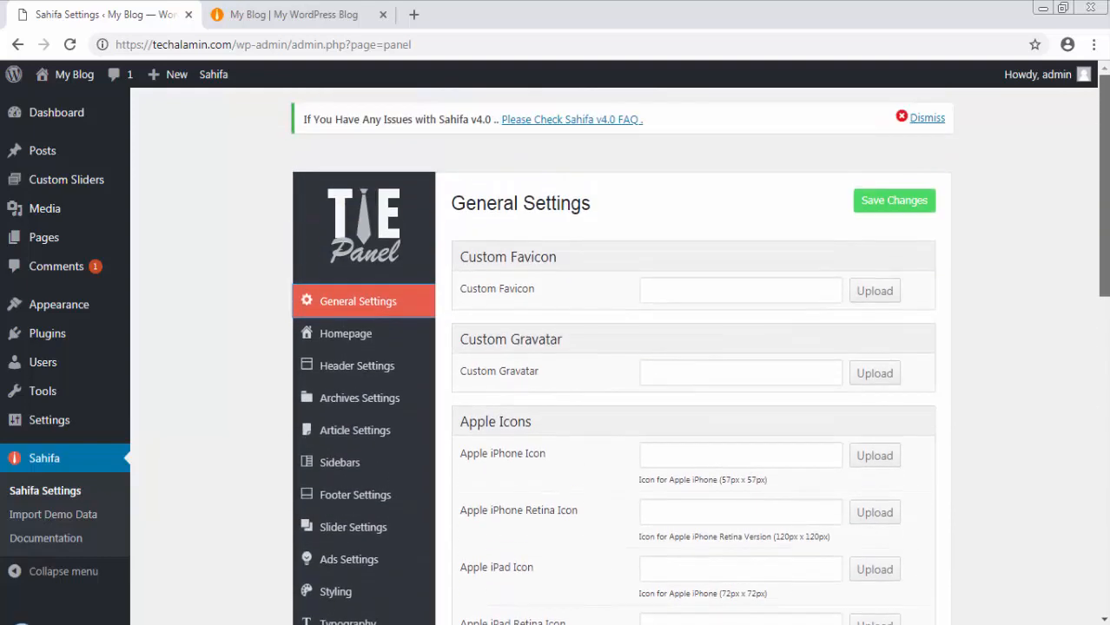
click(375, 345)
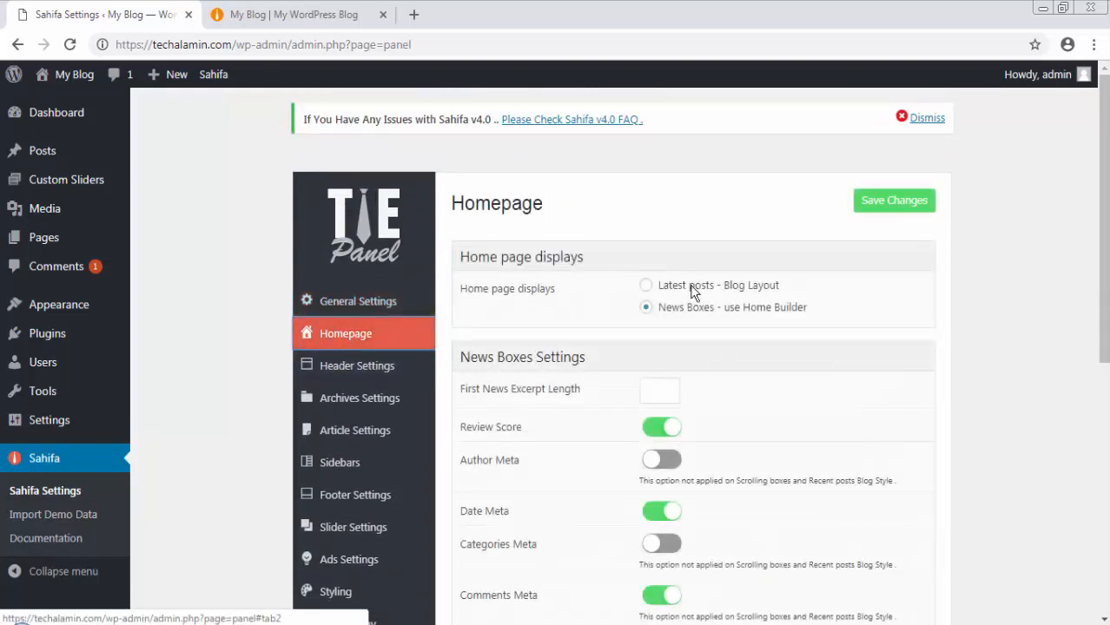
click(358, 376)
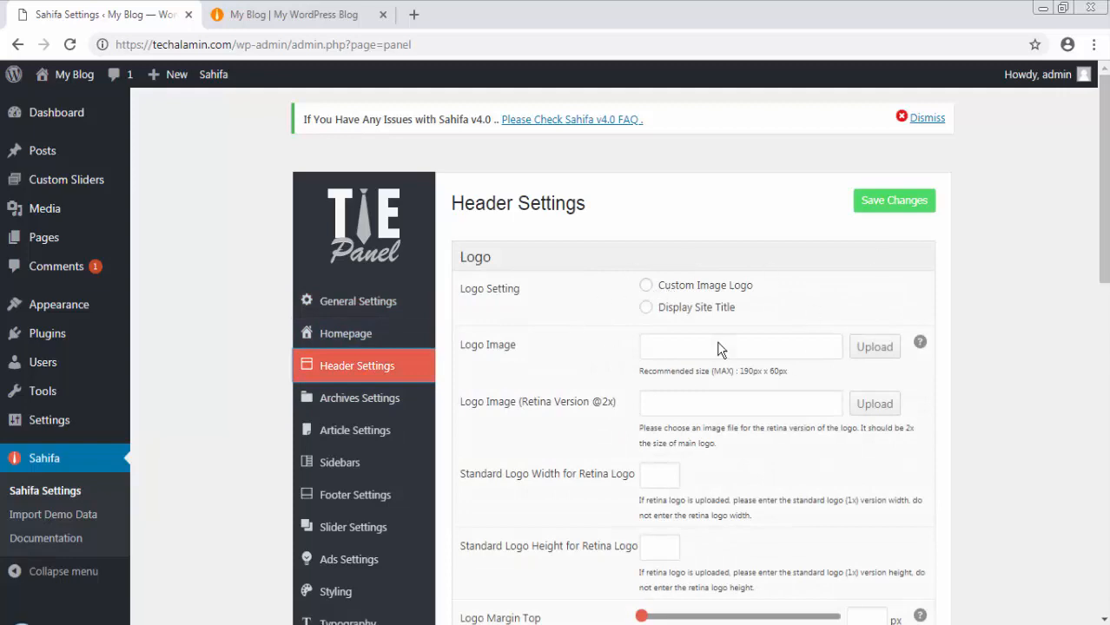
click(282, 14)
scroll(413, 204, up, 15)
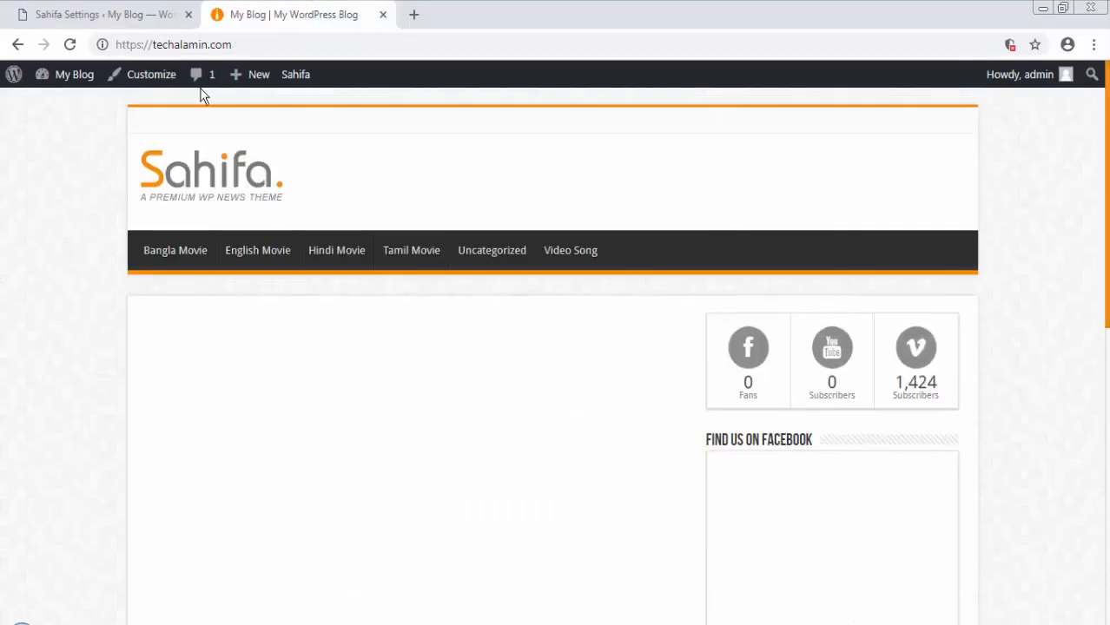
click(104, 14)
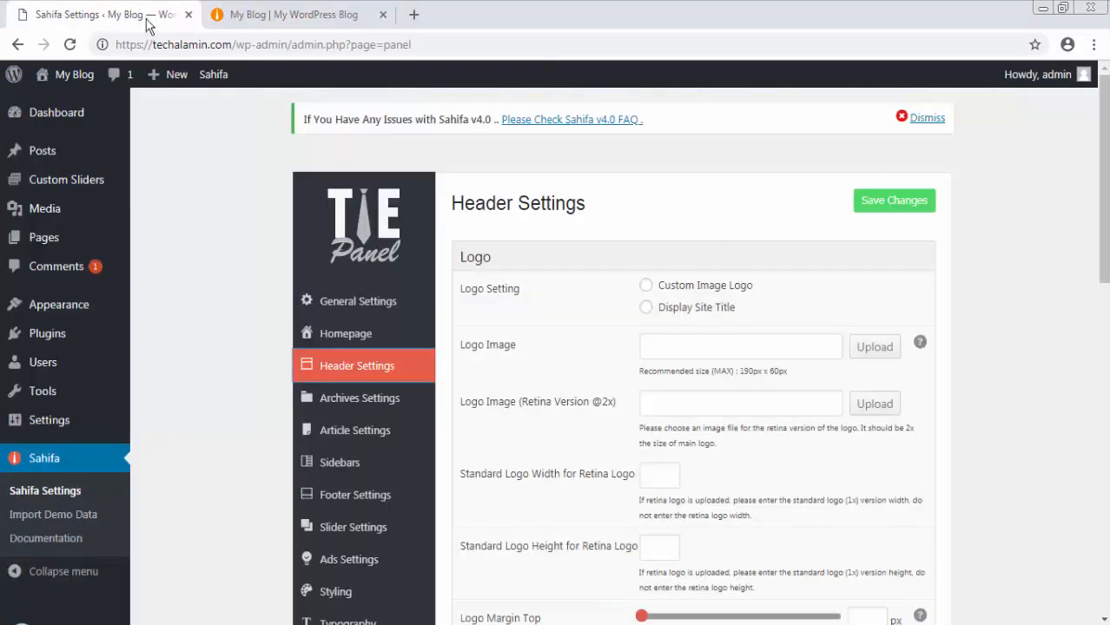
Step: Save Custom Image Logo as the Logo Setting, reload the live site, and look at the logo image upload options
click(693, 293)
click(891, 203)
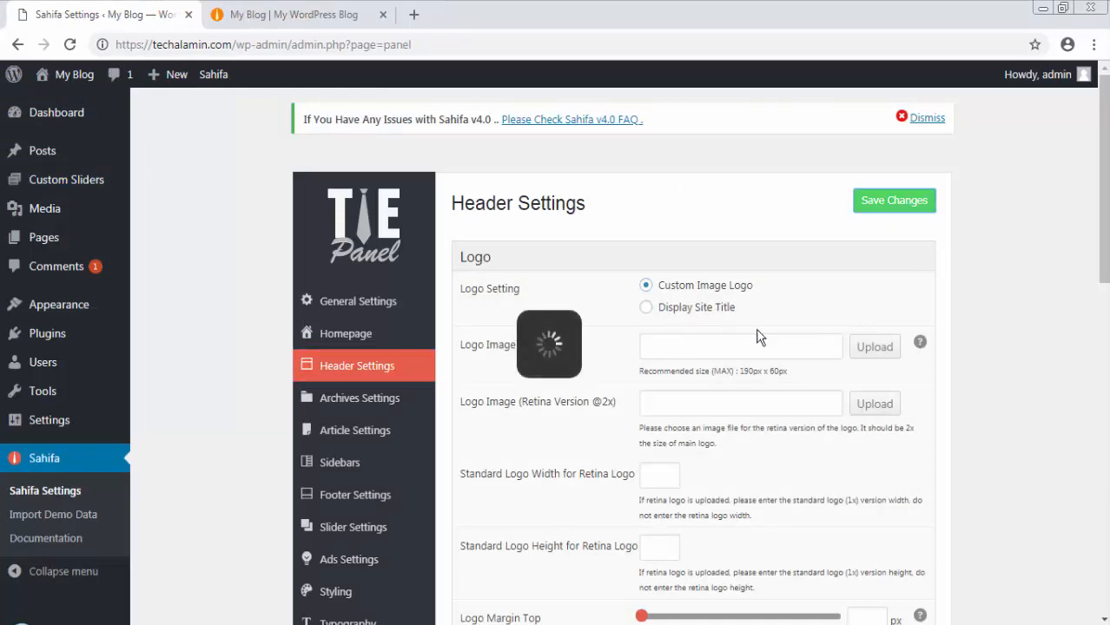
click(278, 15)
click(69, 44)
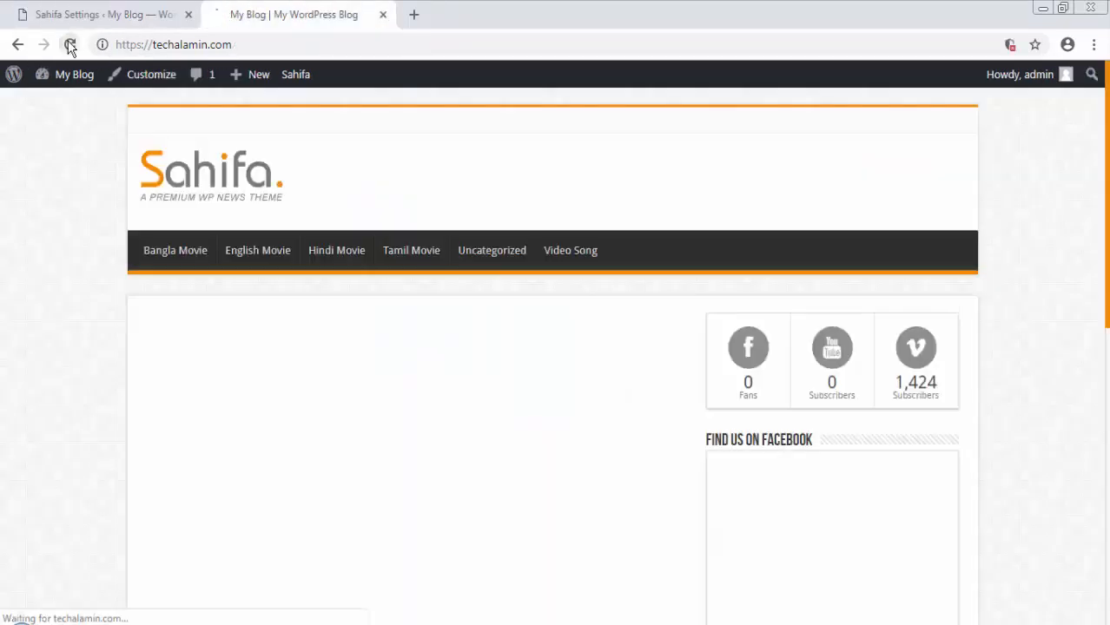
click(119, 14)
click(877, 347)
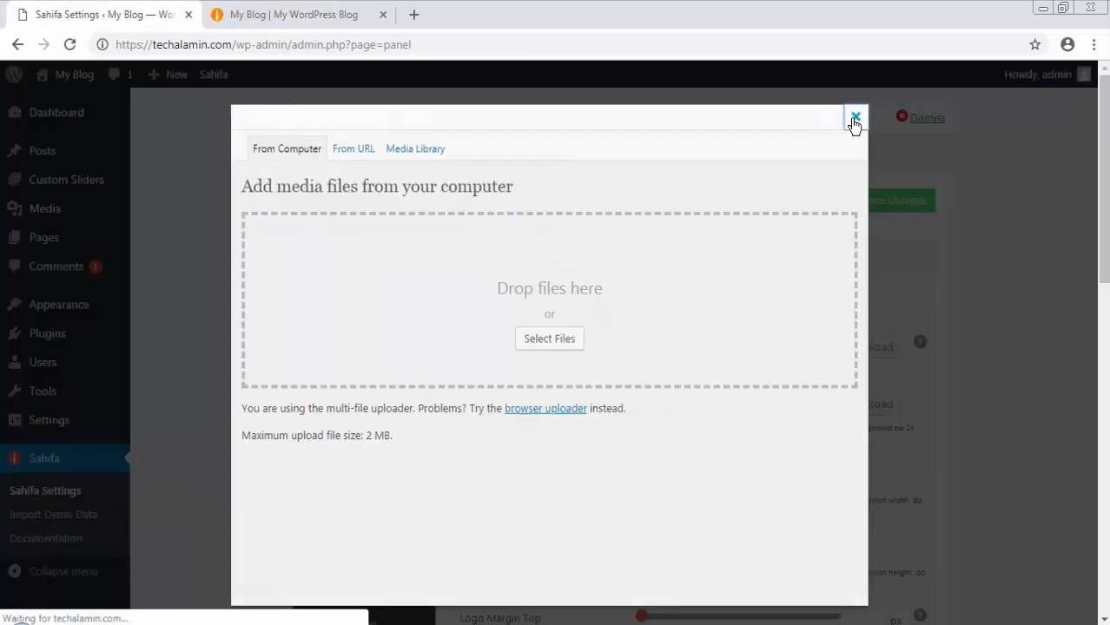
click(861, 117)
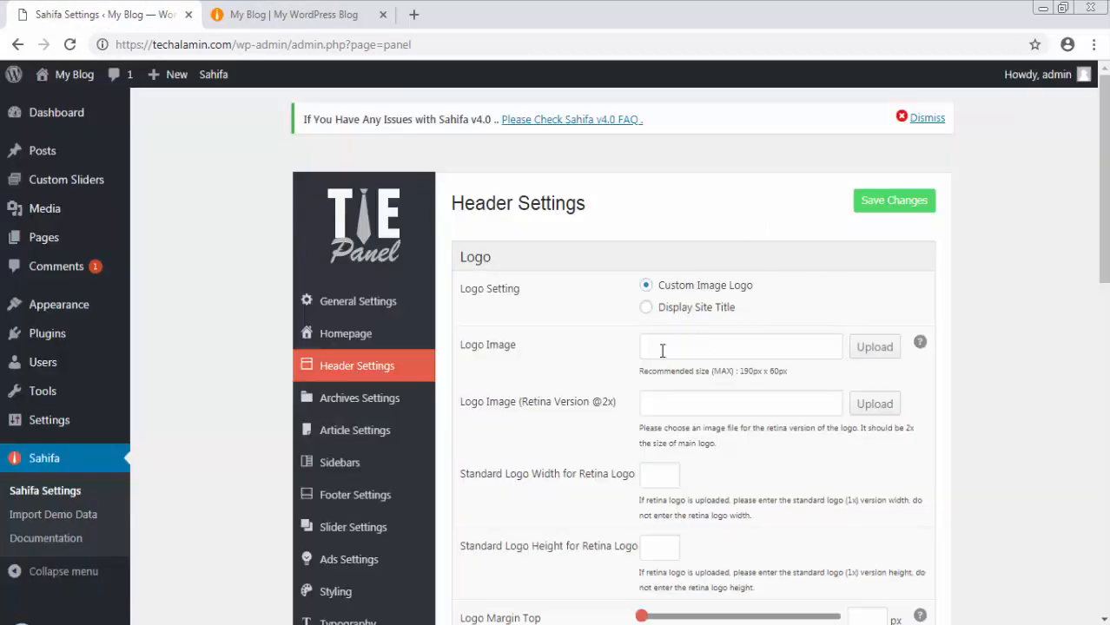
Step: Set the Logo Setting to Display Site Title, save it, and open the WordPress General Settings in a new tab
click(666, 311)
click(875, 219)
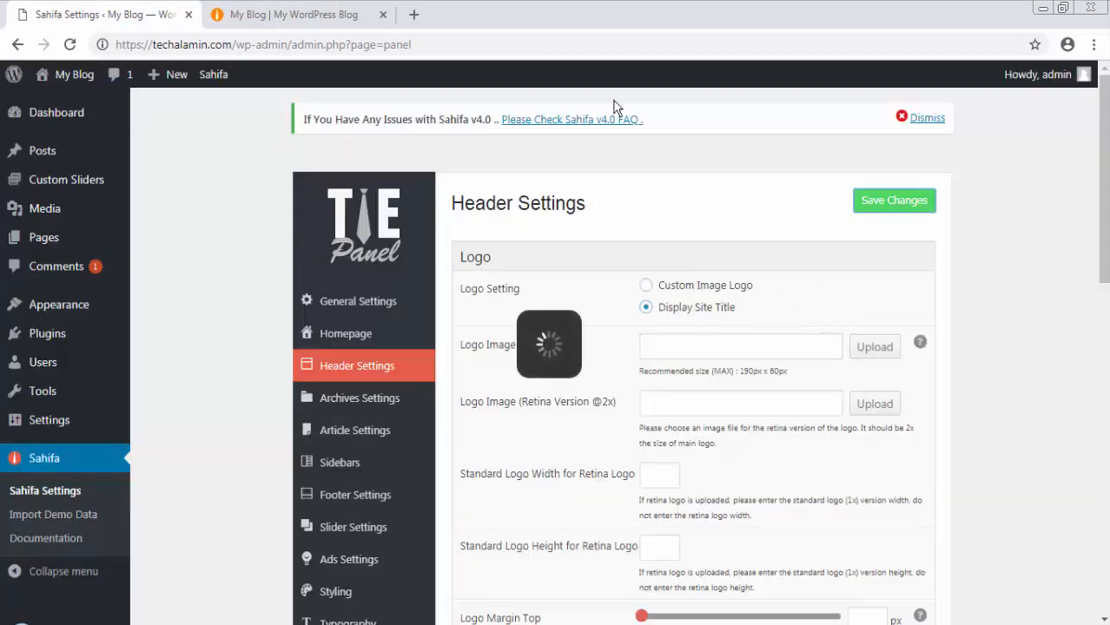
mouse_move(68, 432)
right_click(158, 423)
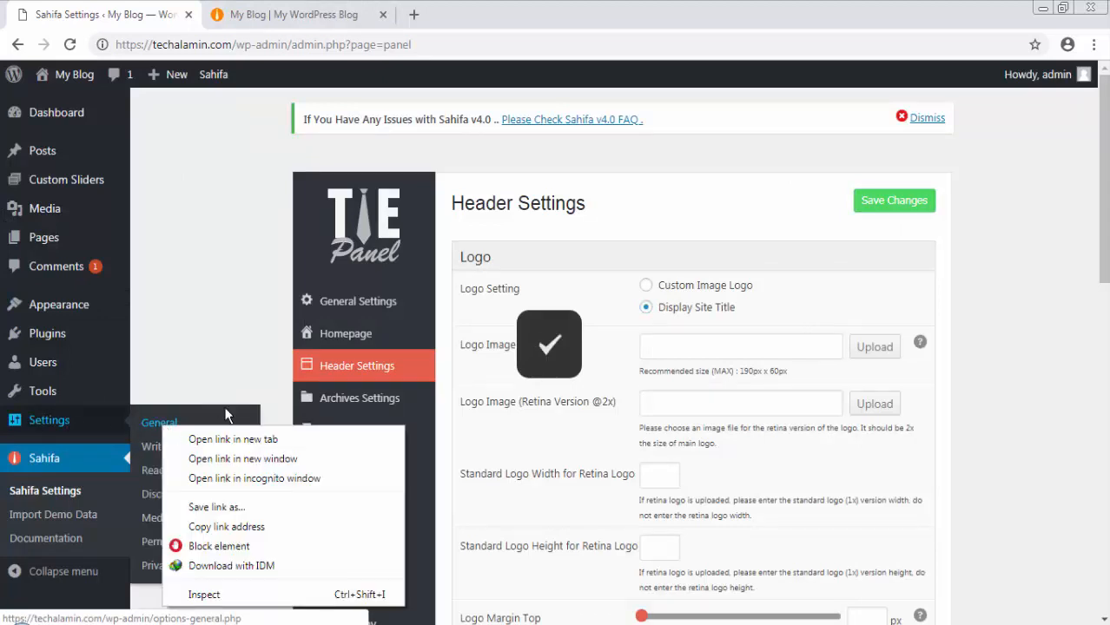
click(234, 430)
click(291, 15)
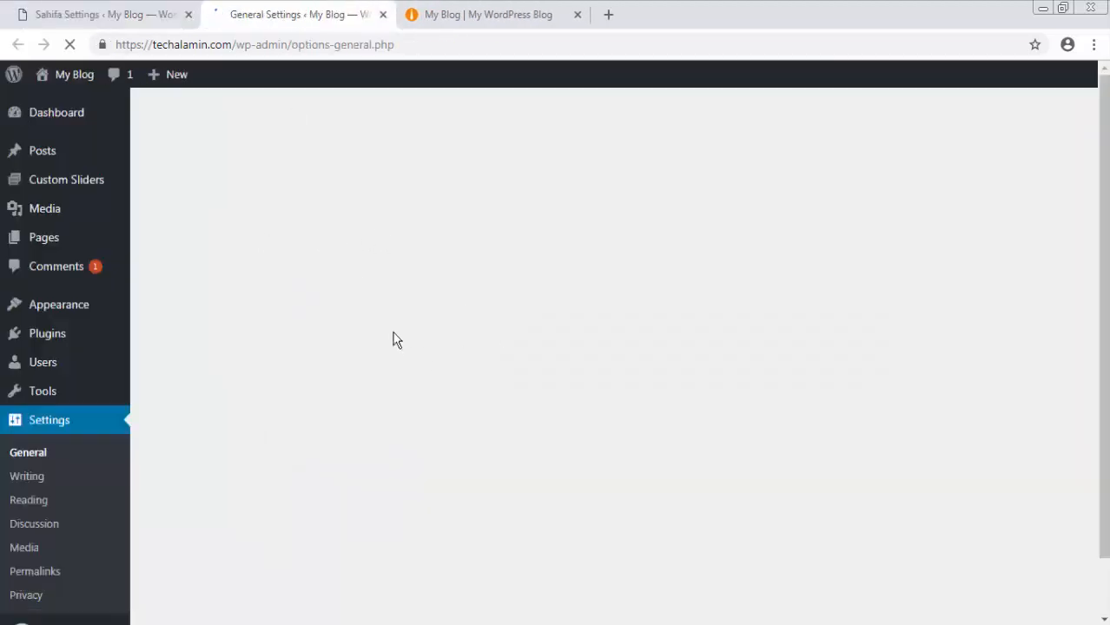
Step: Set the Site Title to "AlAmin Tech" and the Tagline to "Best Movie & Music site", and save the settings
triple_click(454, 168)
mouse_move(58, 209)
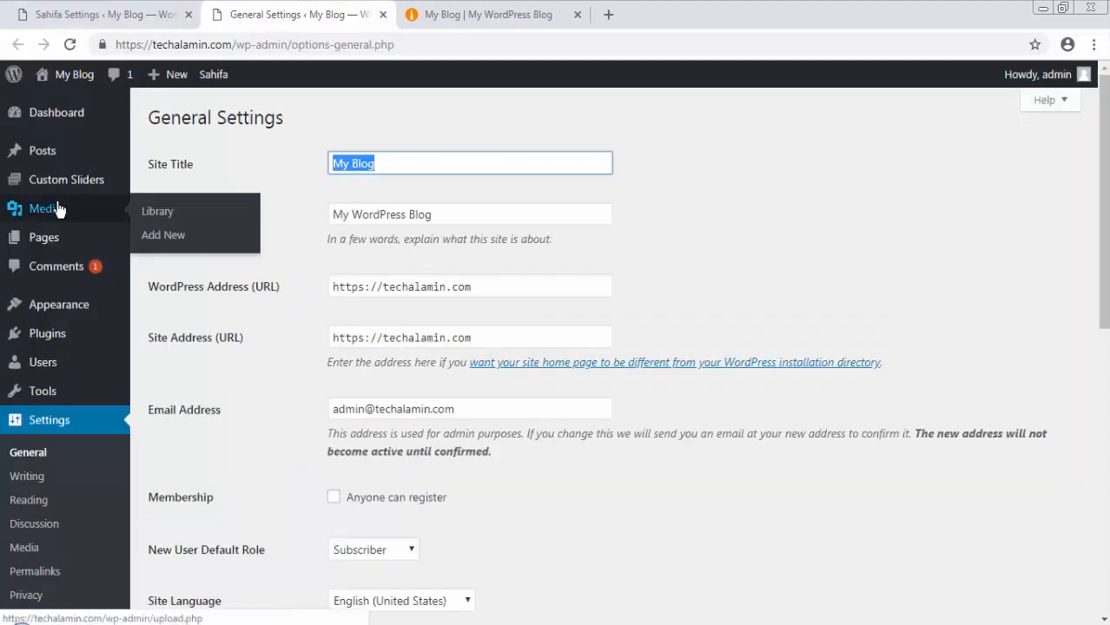
text(A)
click(454, 211)
key(Tab)
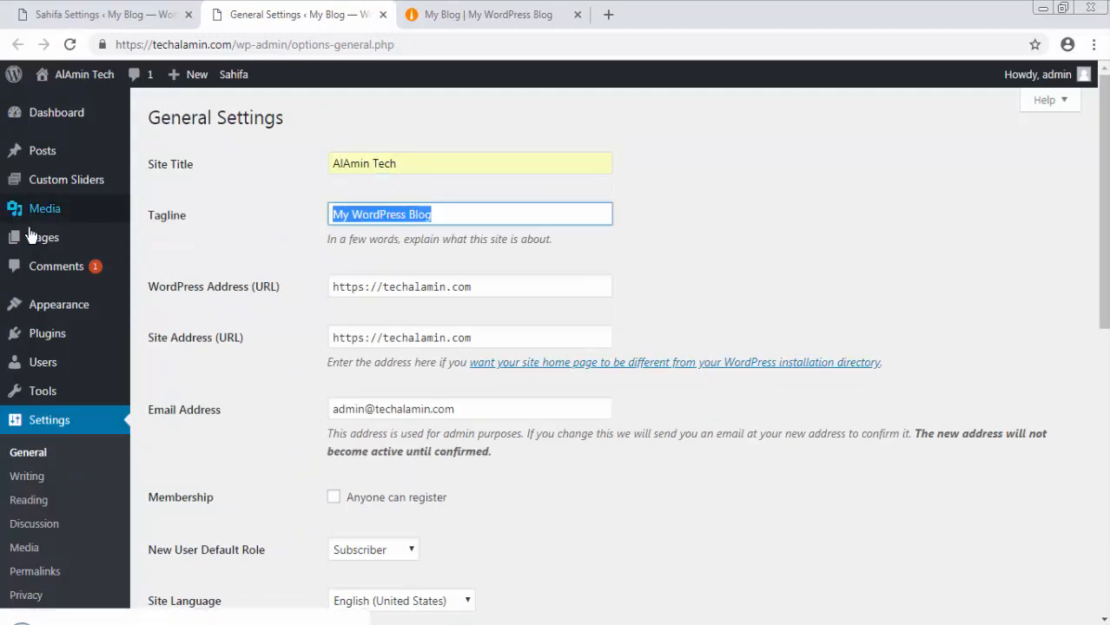
text(Best Movie & Music site)
click(376, 248)
scroll(376, 261, down, 7)
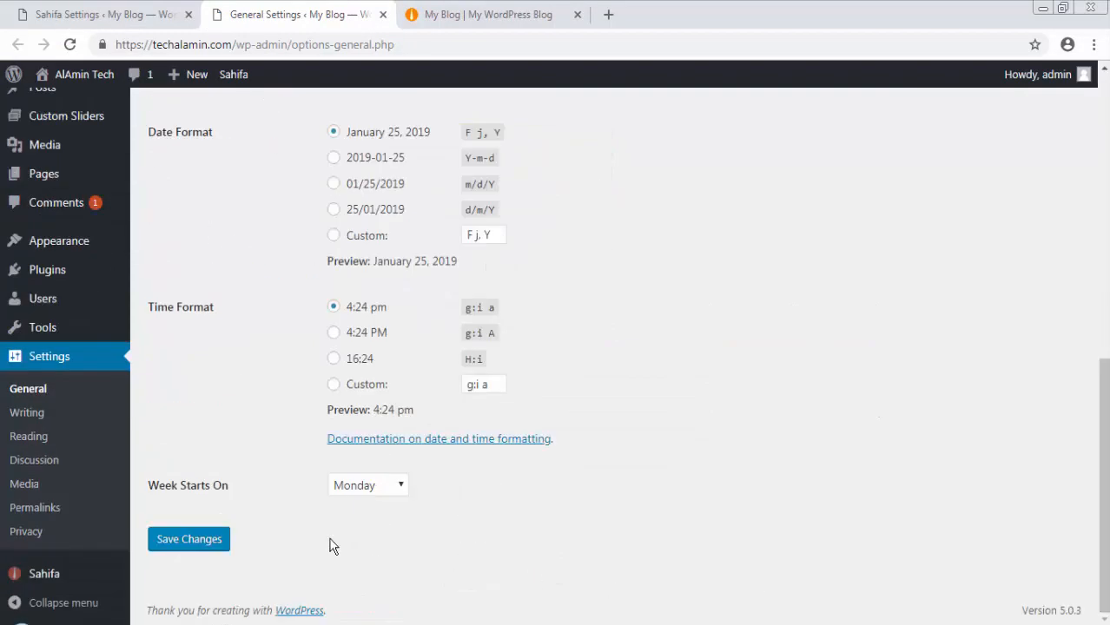
click(191, 536)
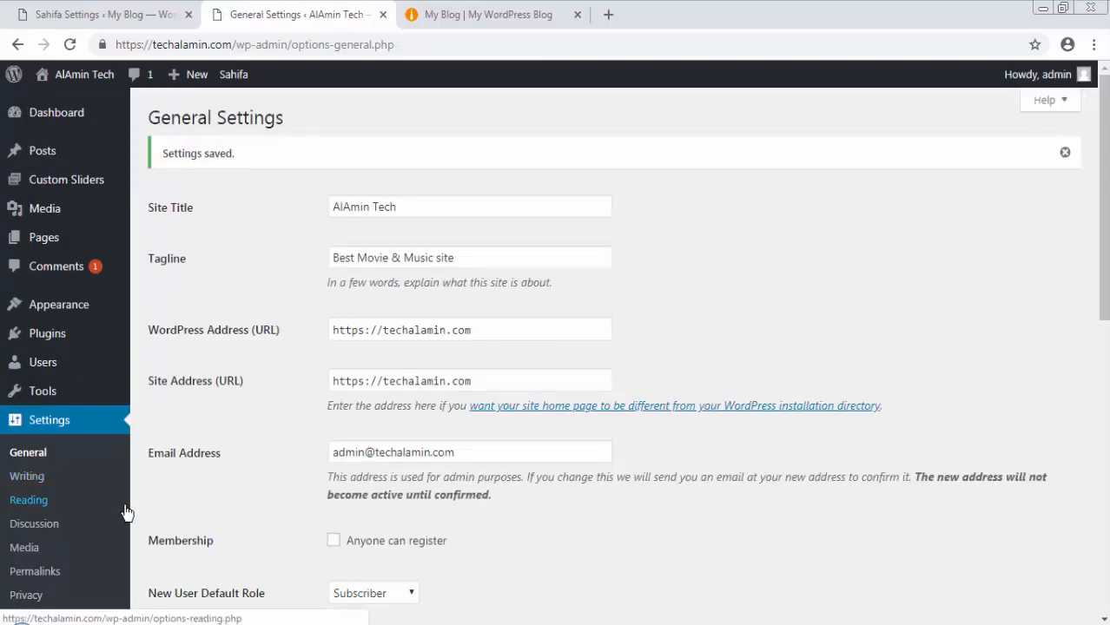
Step: Reload the live site and check the site title and tagline in the header
scroll(126, 503, down, 2)
click(510, 11)
click(69, 46)
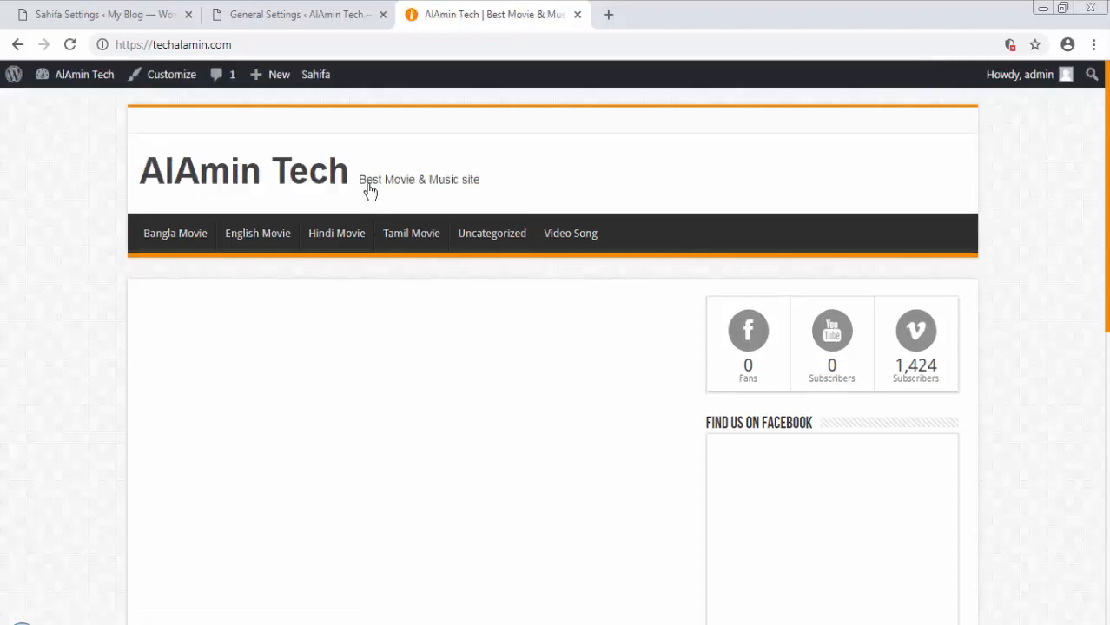
Step: Set the WordPress permalink structure to Post name and save the changes
click(276, 17)
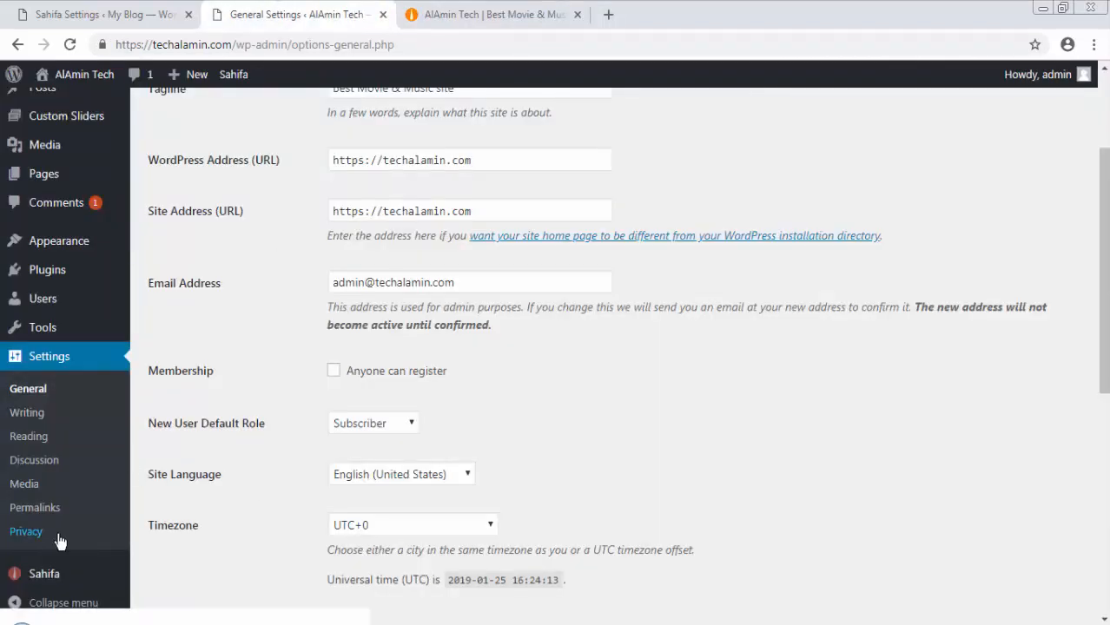
click(35, 507)
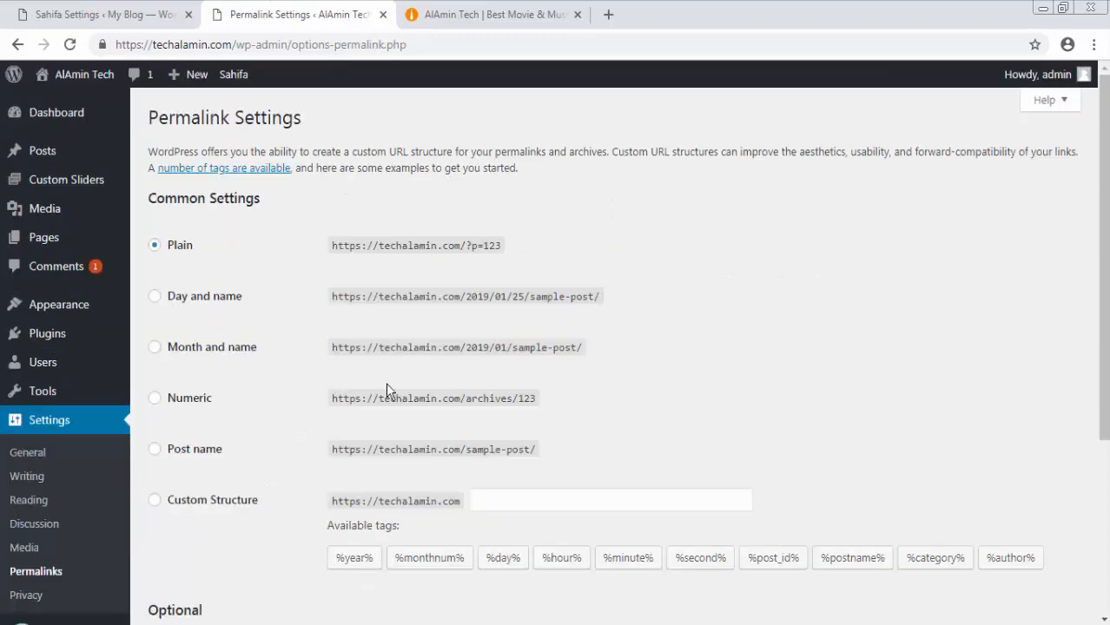
scroll(190, 308, down, 2)
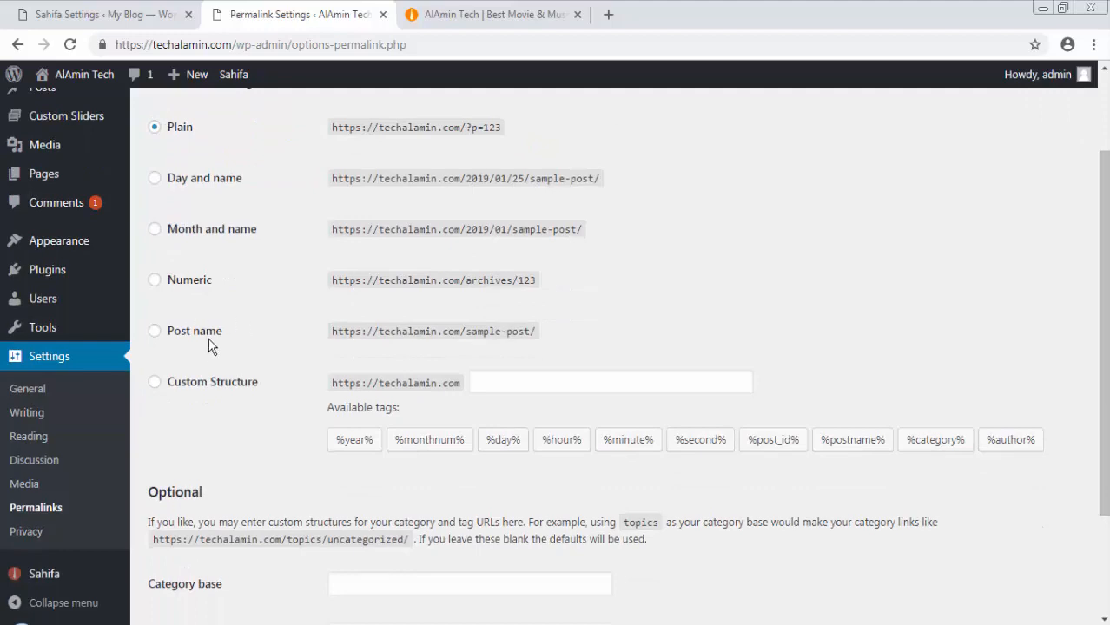
click(216, 333)
scroll(225, 338, down, 3)
click(189, 540)
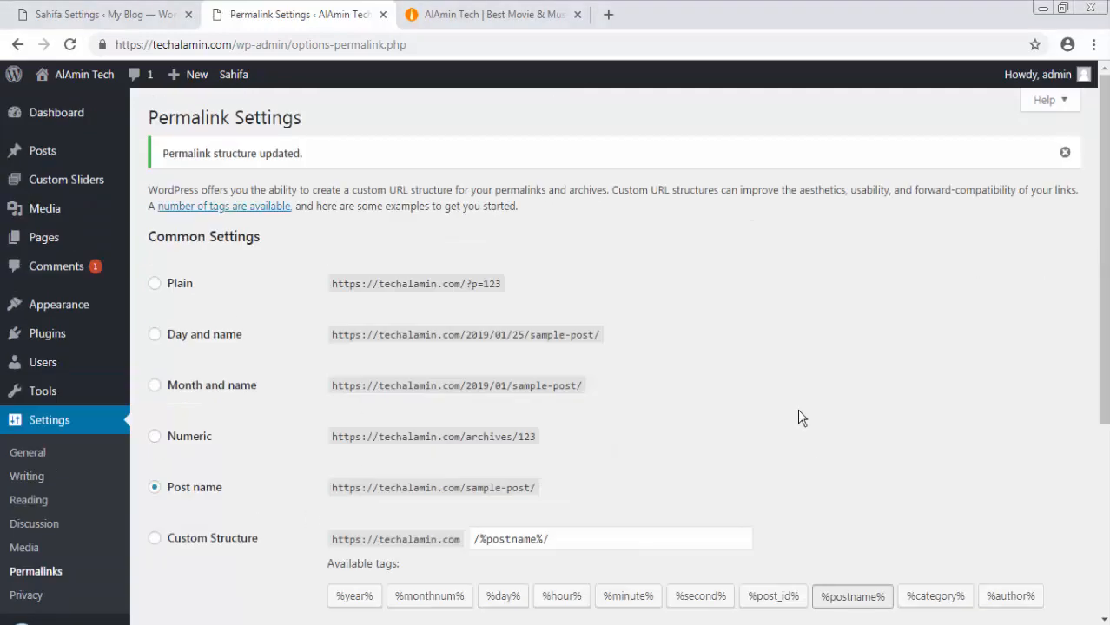
Step: Reload the live site and look over the homepage from the header down to the footer
click(454, 12)
right_click(2, 212)
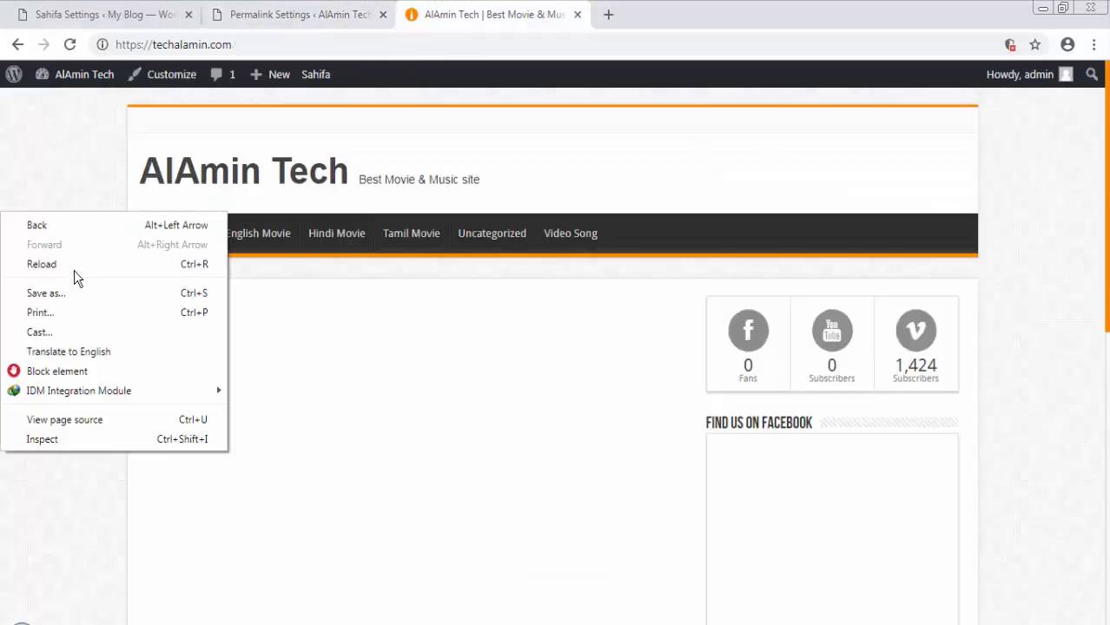
click(74, 266)
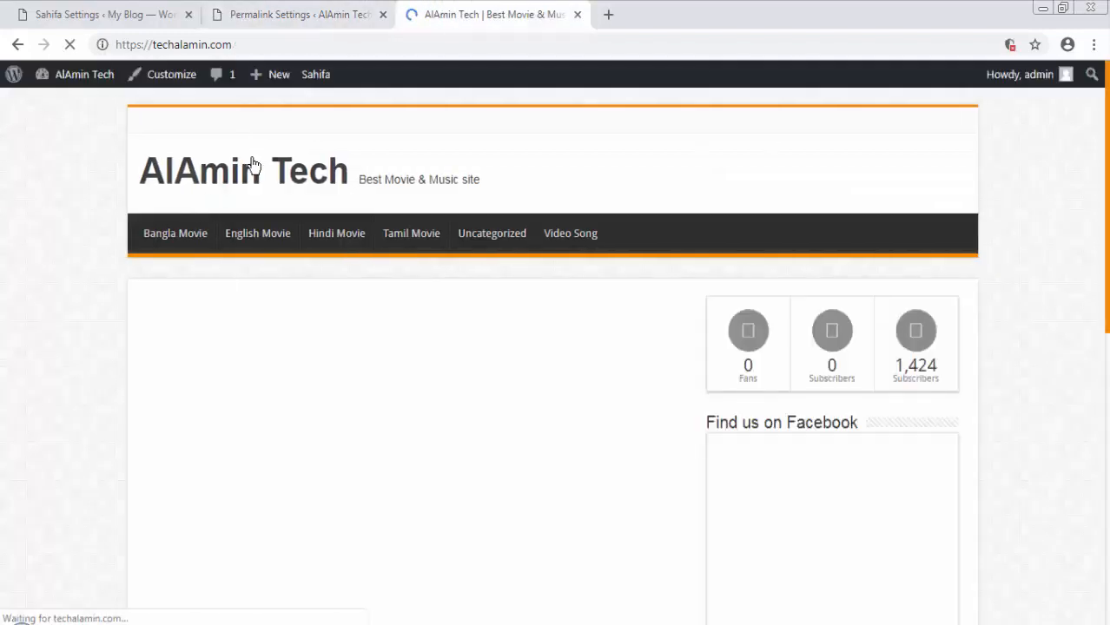
click(253, 165)
scroll(1091, 320, down, 1)
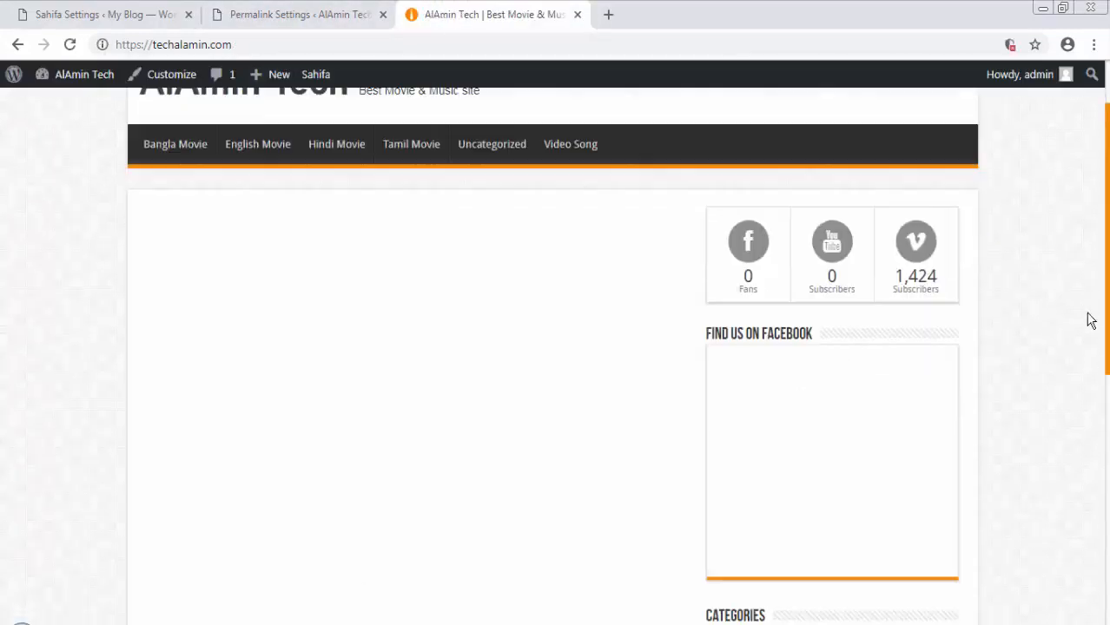
scroll(1090, 321, down, 6)
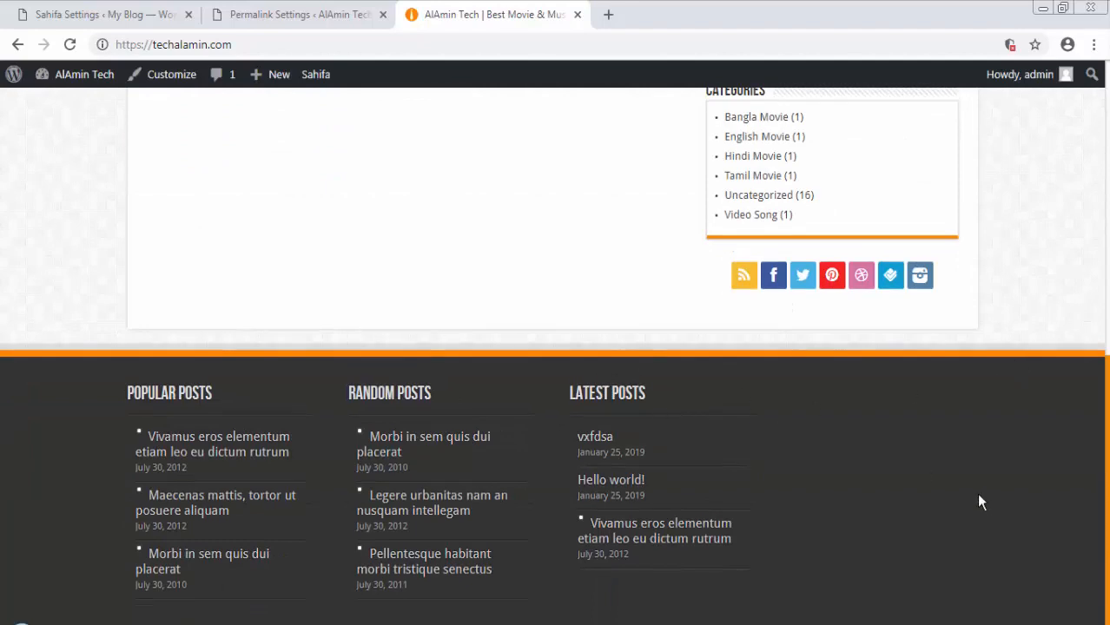
mouse_move(1109, 531)
mouse_down()
mouse_move(1109, 368)
mouse_move(1109, 516)
mouse_up()
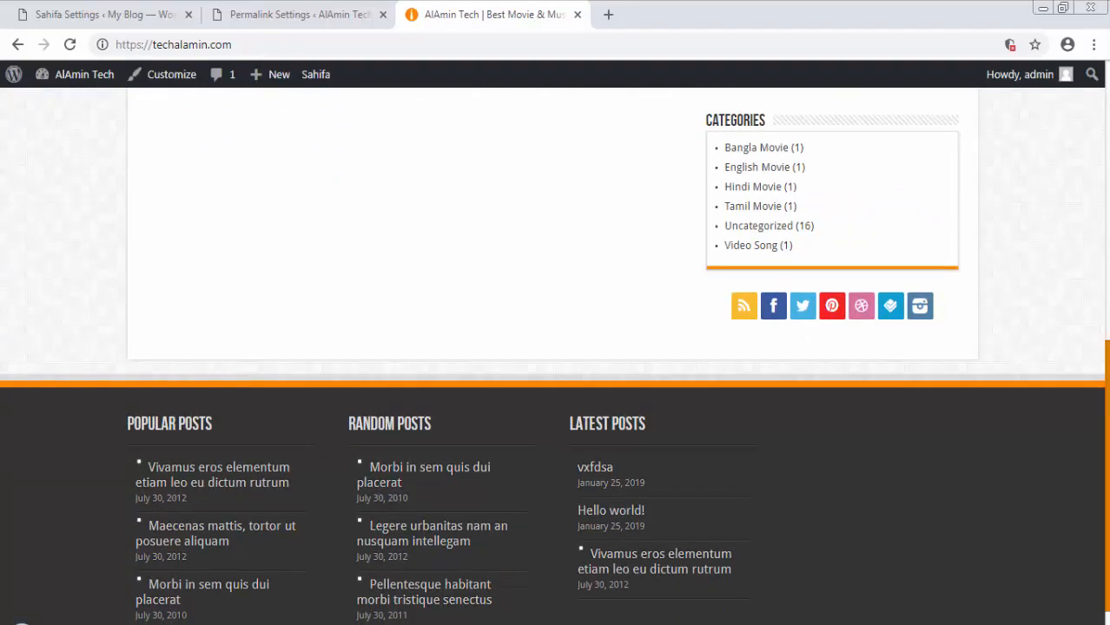
scroll(1077, 278, up, 10)
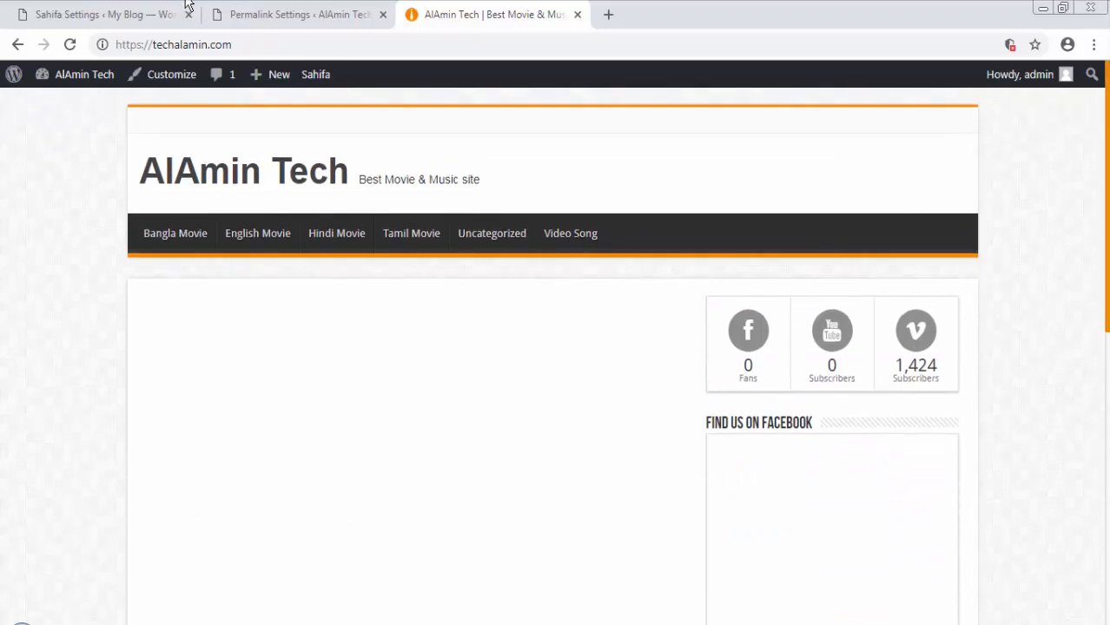
Step: Return to the Sahifa settings and look through the header, homepage and article options
click(287, 14)
scroll(147, 404, down, 3)
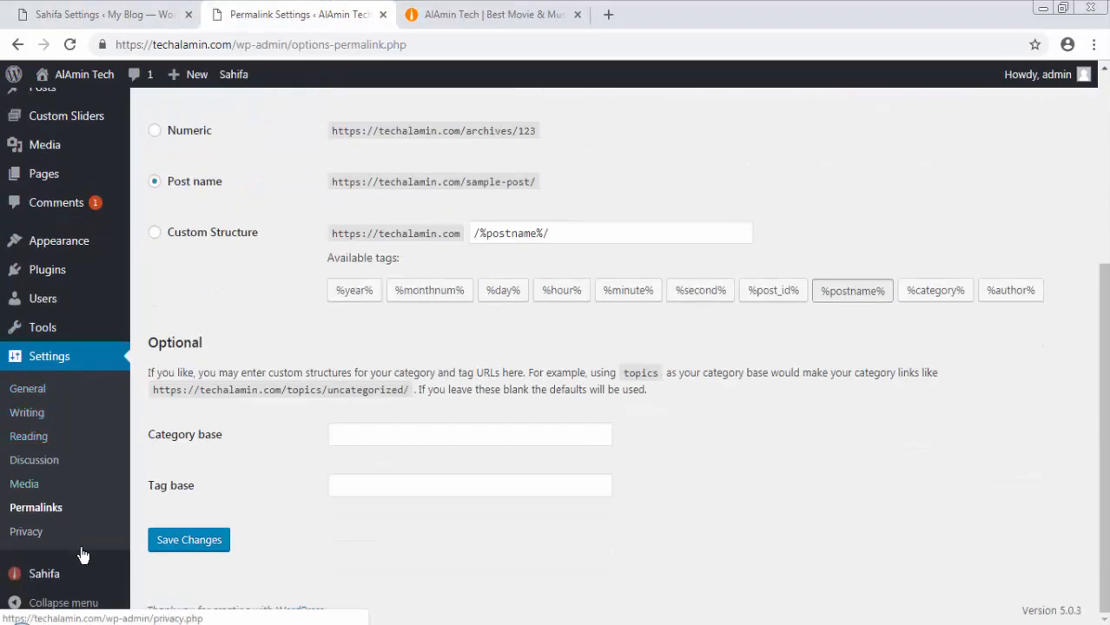
mouse_move(70, 575)
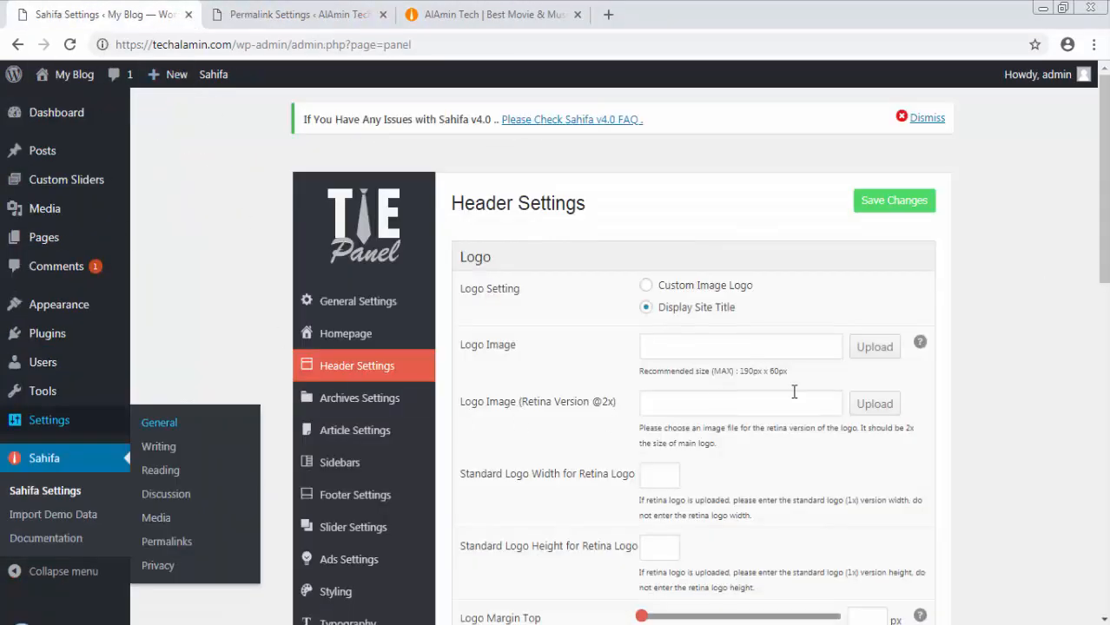
scroll(1077, 339, down, 4)
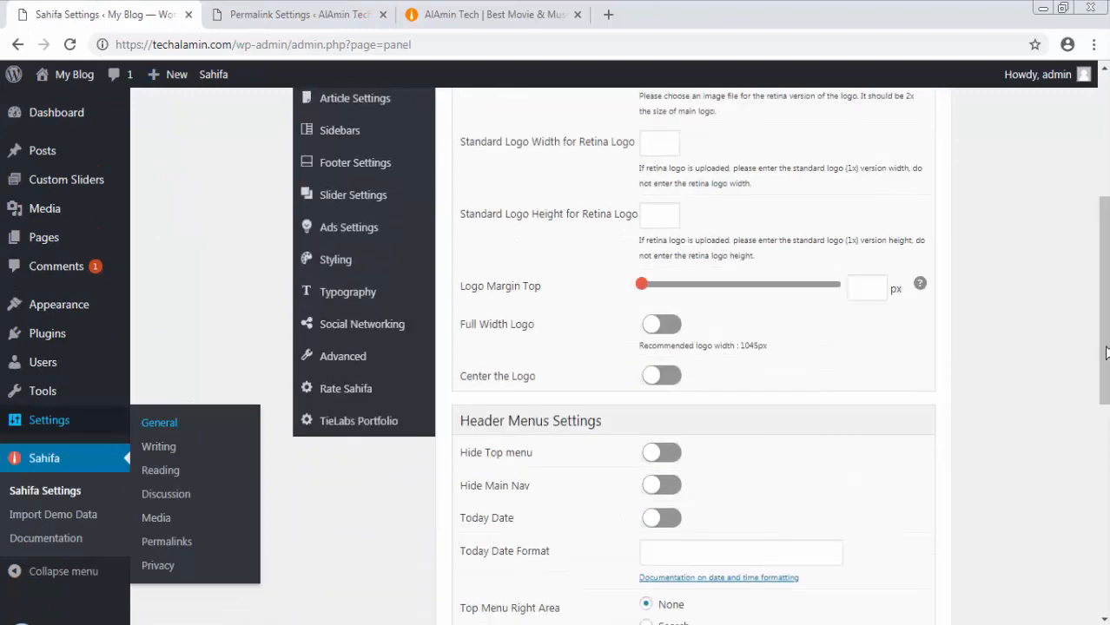
scroll(483, 243, up, 4)
click(378, 255)
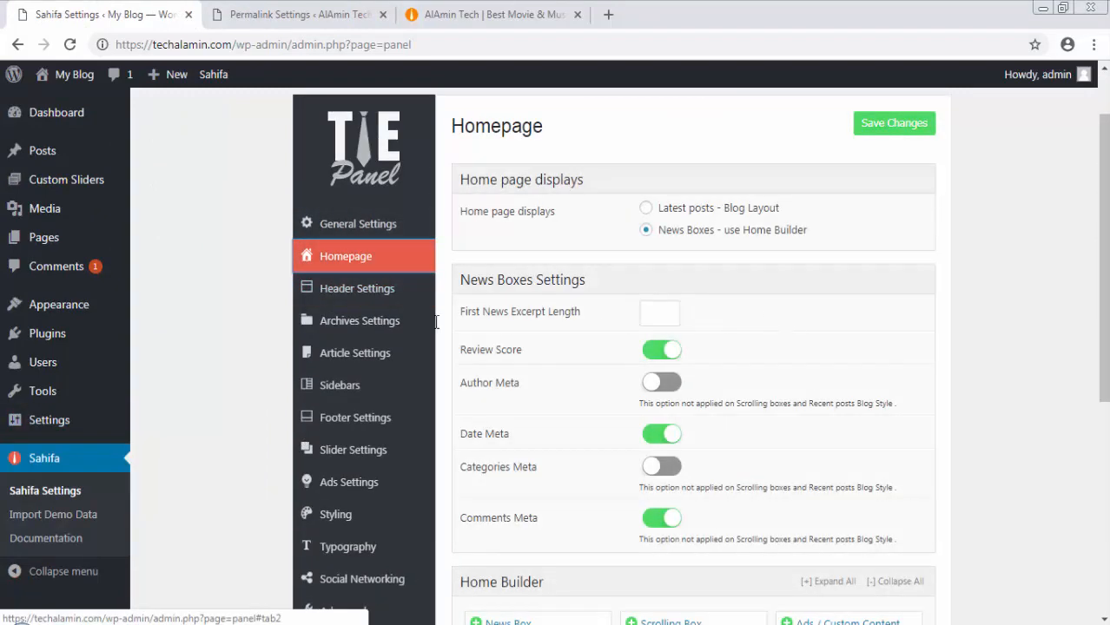
click(347, 382)
click(343, 360)
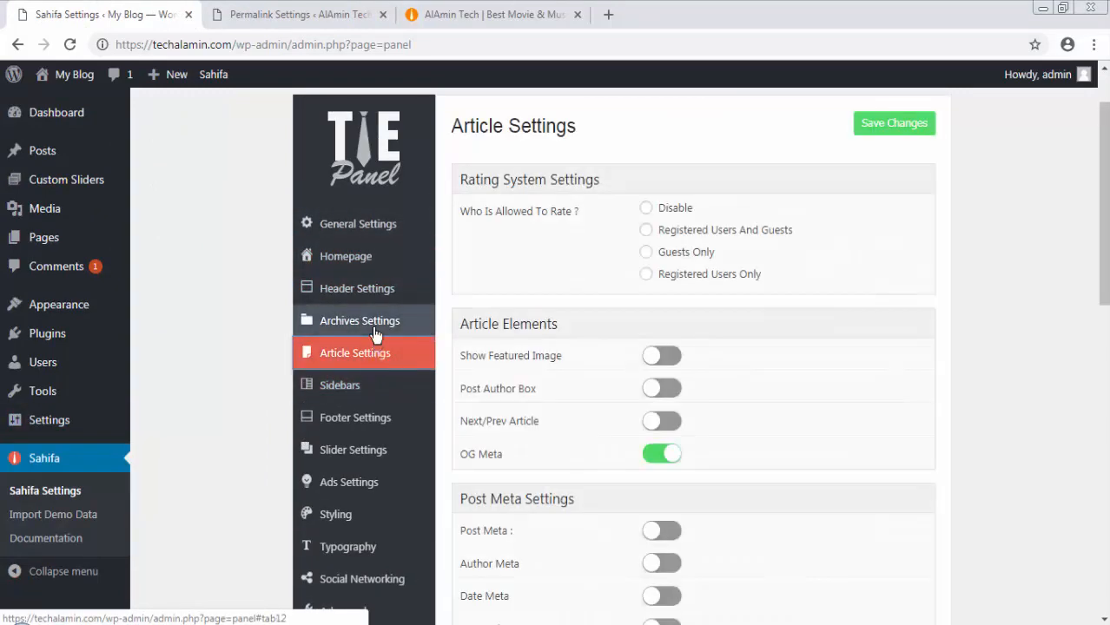
scroll(641, 340, down, 3)
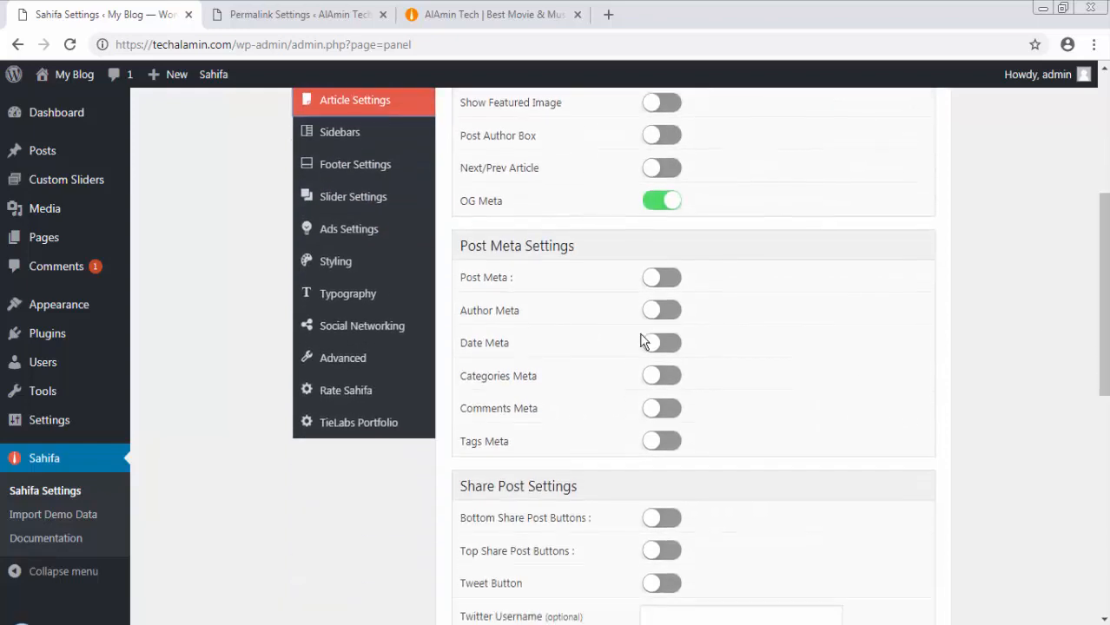
Step: Turn on Dark Skin in the theme's Styling settings and save the changes
click(358, 263)
scroll(668, 297, up, 2)
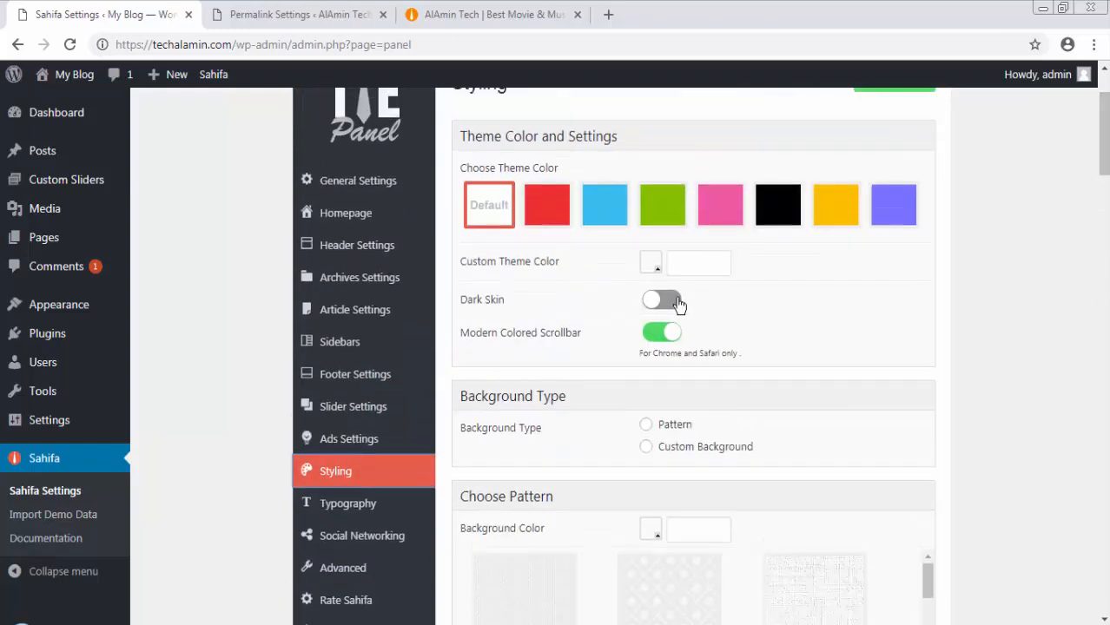
click(660, 301)
scroll(660, 304, down, 5)
scroll(694, 347, up, 5)
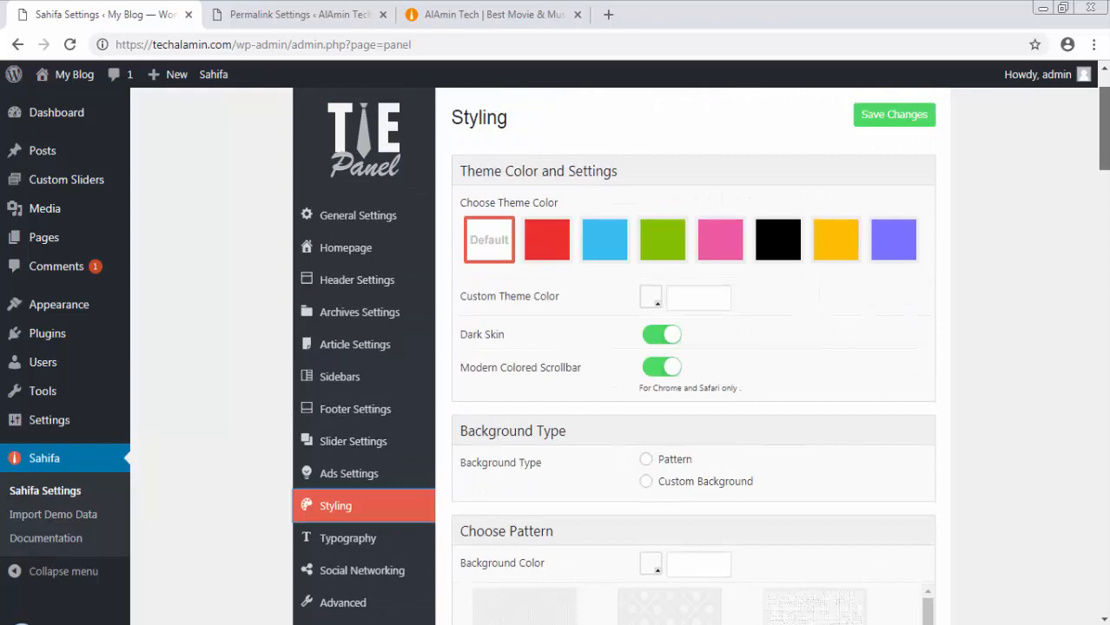
click(903, 116)
Step: Reload the live site and check how the dark skin looks on the homepage
click(345, 7)
click(486, 14)
right_click(85, 202)
click(113, 246)
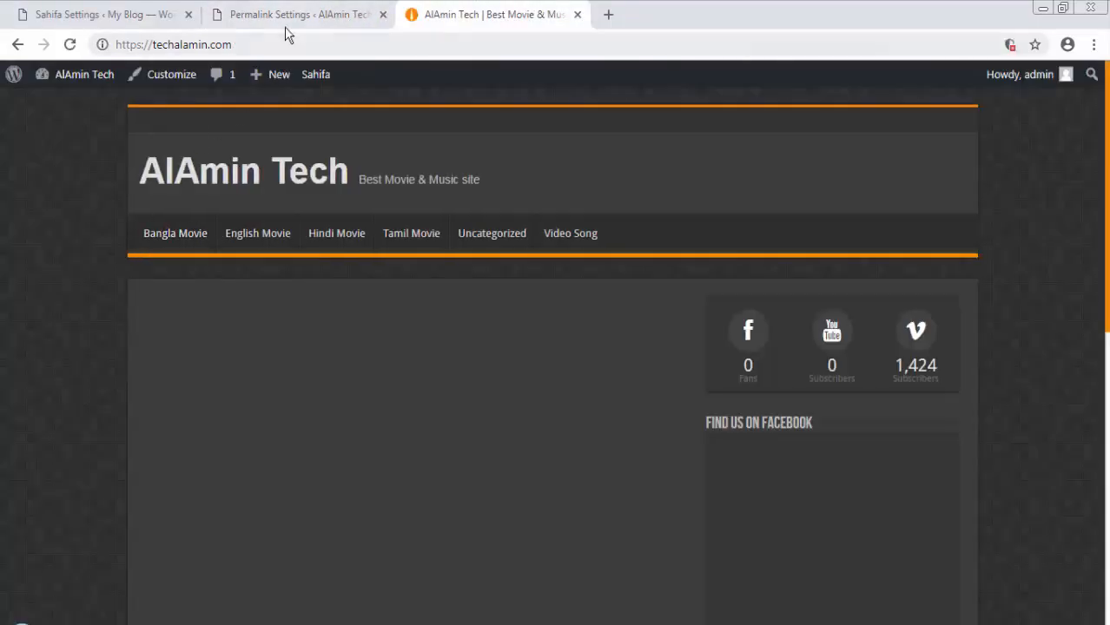
click(323, 8)
click(486, 14)
scroll(872, 202, down, 3)
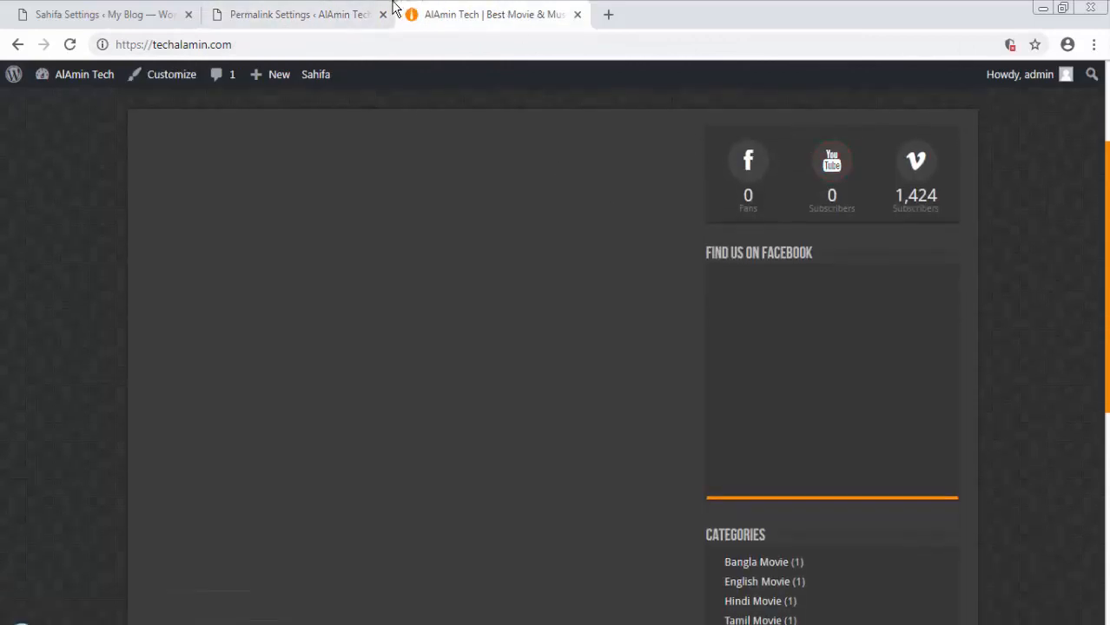
click(360, 12)
click(521, 14)
scroll(711, 270, up, 3)
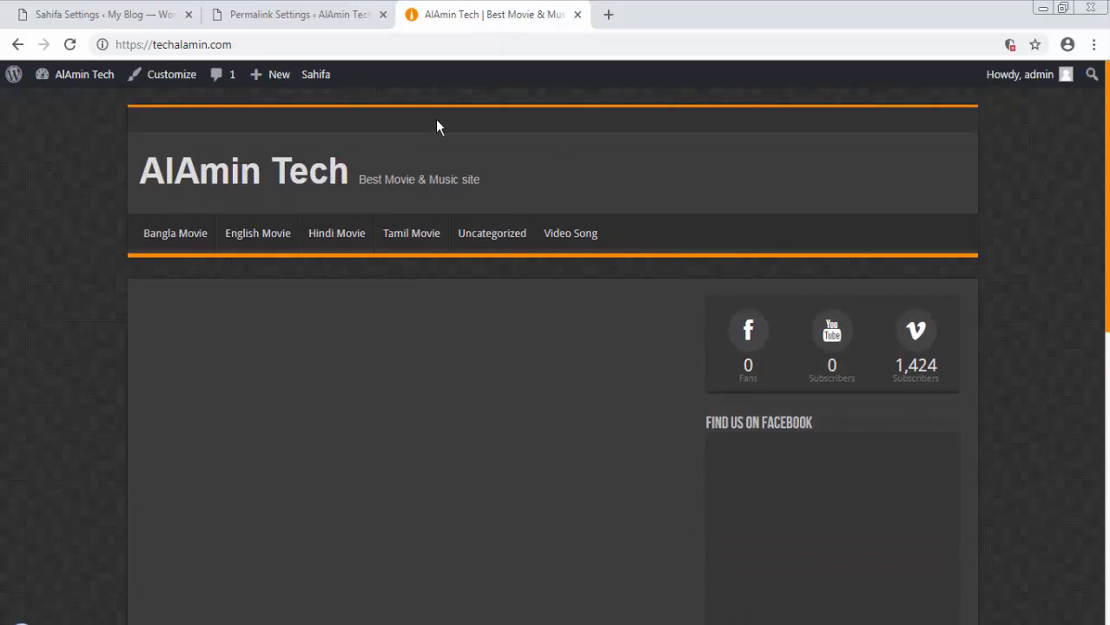
Step: Close the Permalink Settings page and return to the theme's Styling settings
click(335, 11)
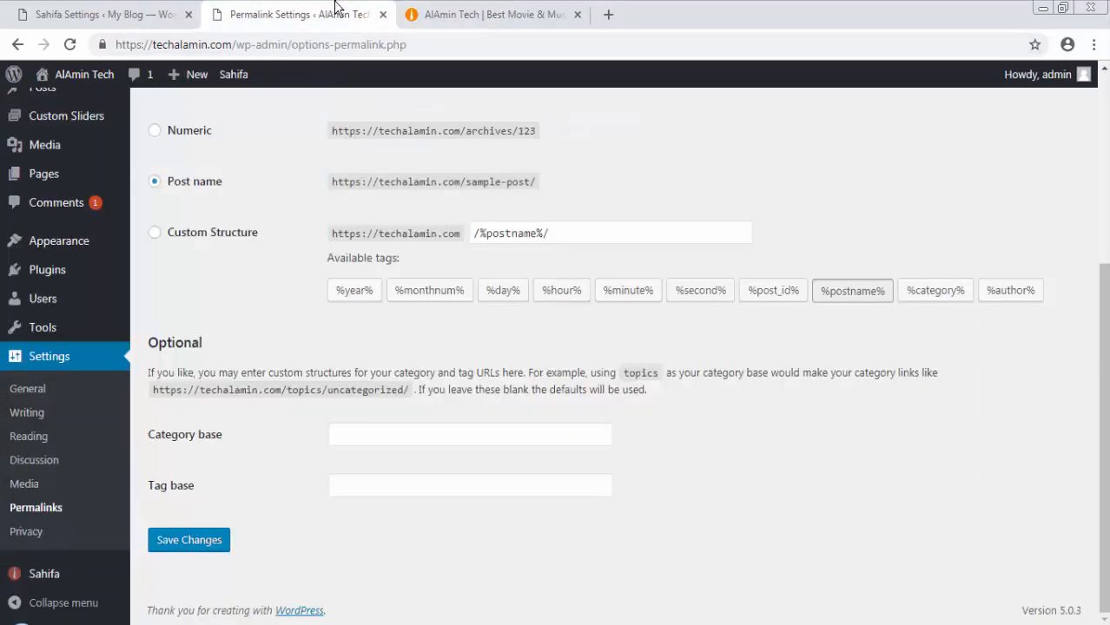
scroll(161, 365, up, 1)
click(174, 6)
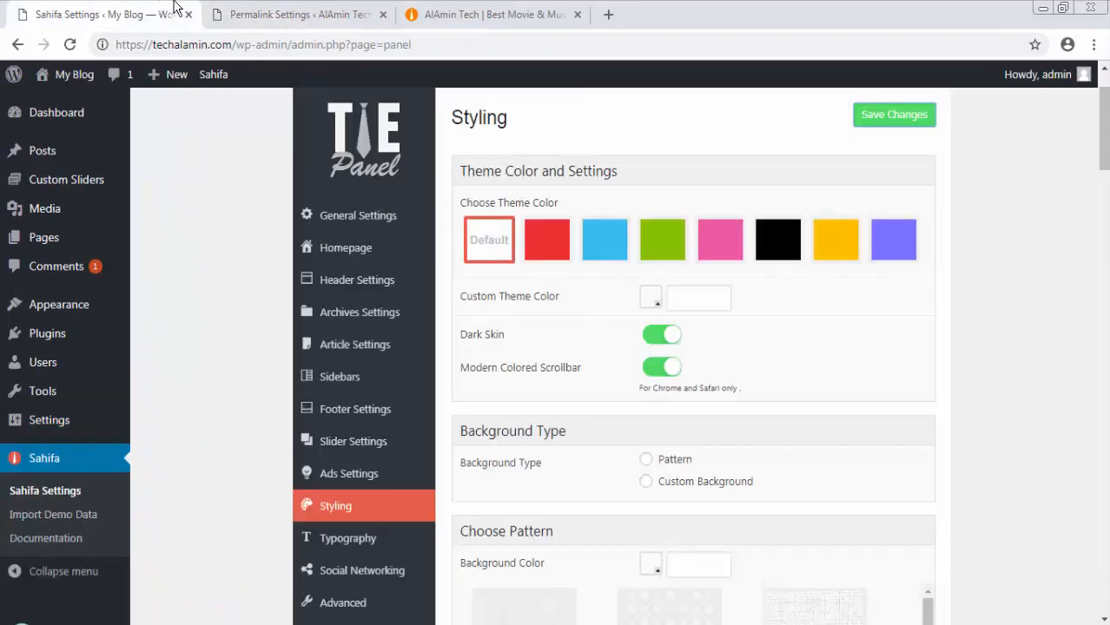
click(383, 15)
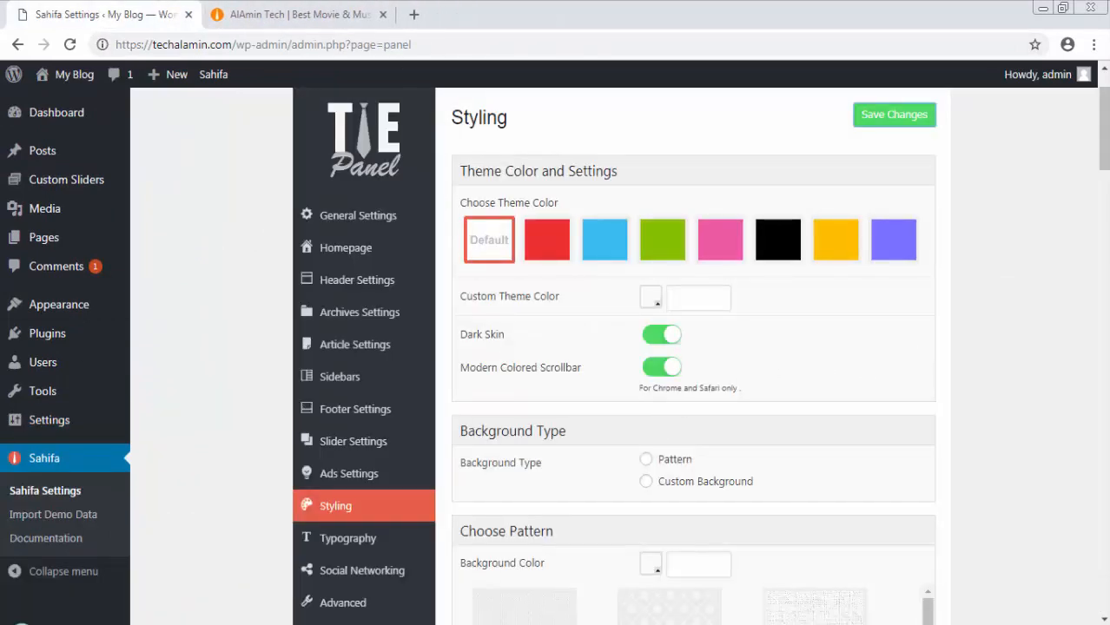
right_click(699, 293)
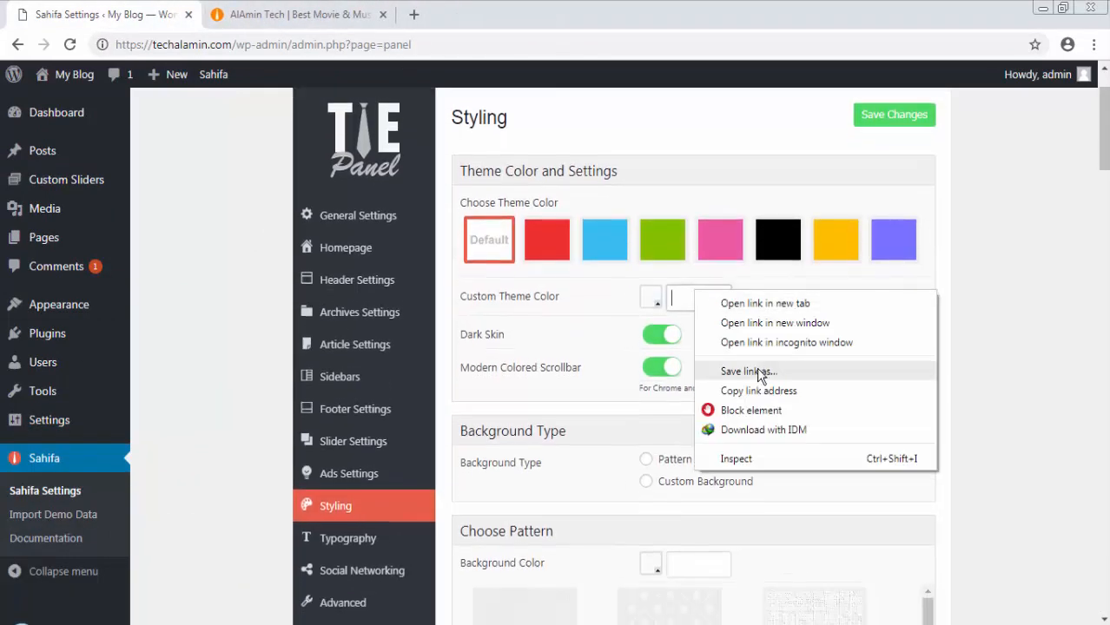
right_click(678, 298)
click(705, 399)
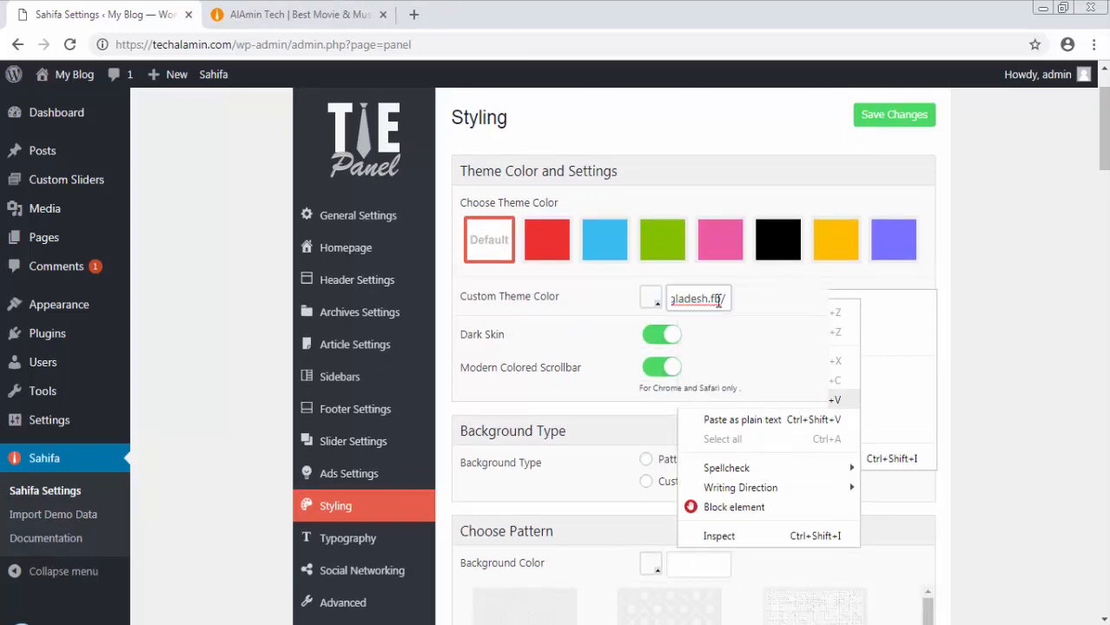
drag(729, 301, 301, 300)
scroll(301, 302, up, 1)
key(BackSpace)
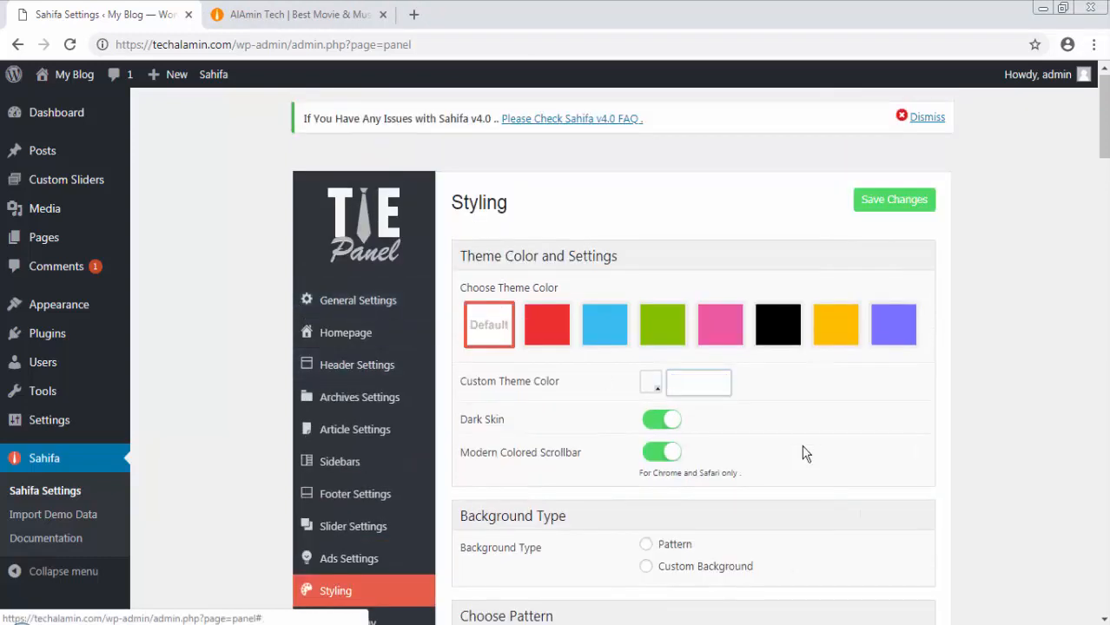
Step: Set the Custom Theme Color to the bright green #0ce60c and save the Styling settings
click(651, 383)
click(793, 490)
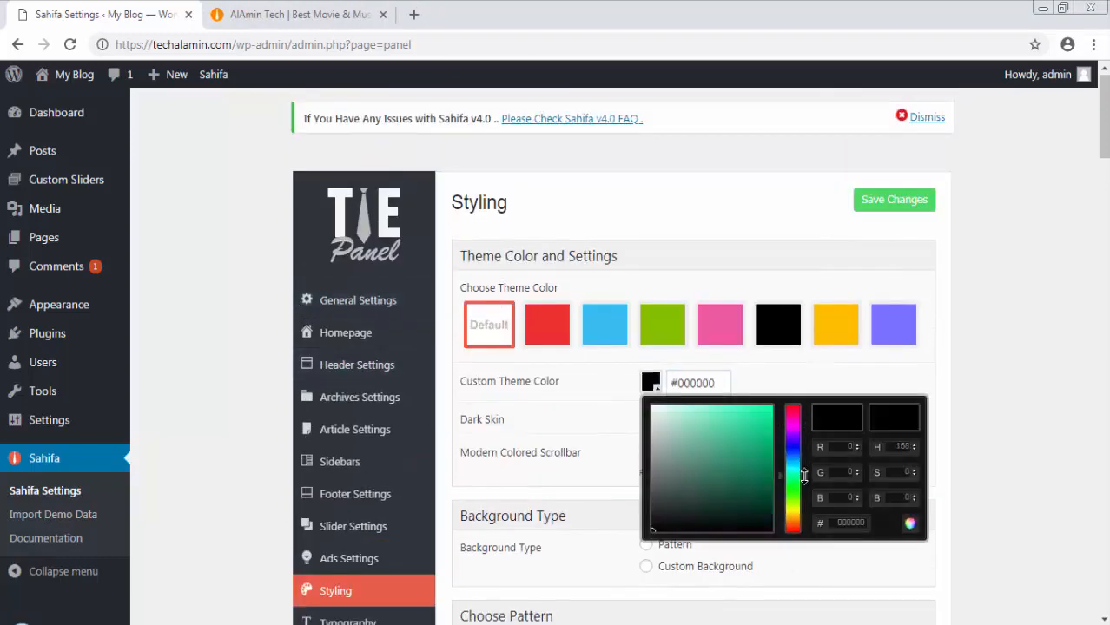
mouse_move(754, 424)
mouse_down()
mouse_move(758, 410)
mouse_move(768, 410)
mouse_move(757, 436)
mouse_move(767, 423)
mouse_up()
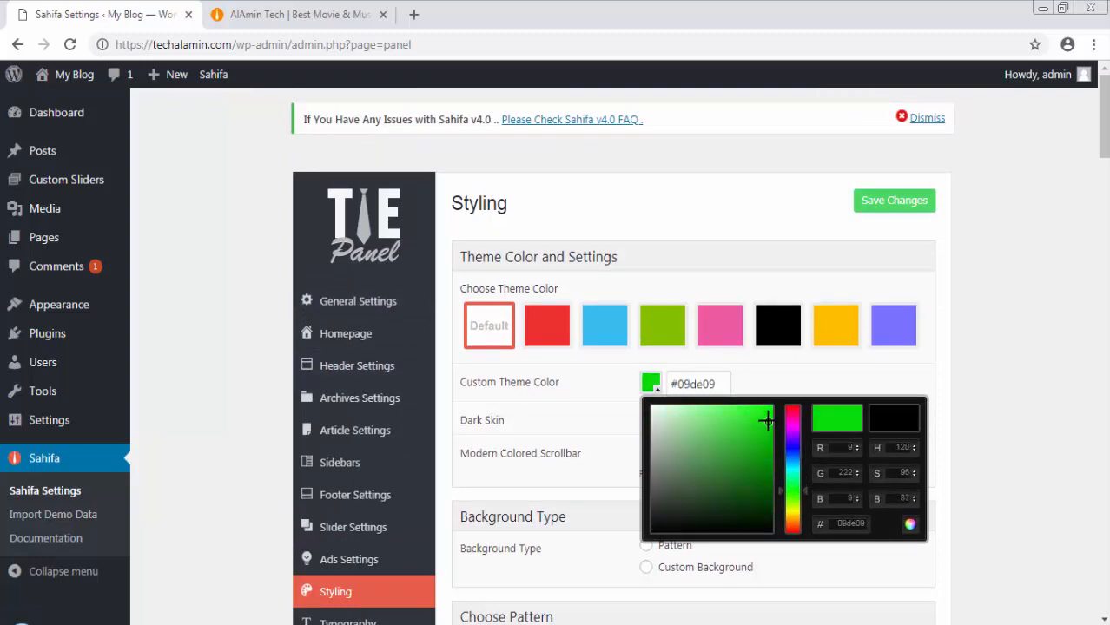
drag(722, 383, 664, 389)
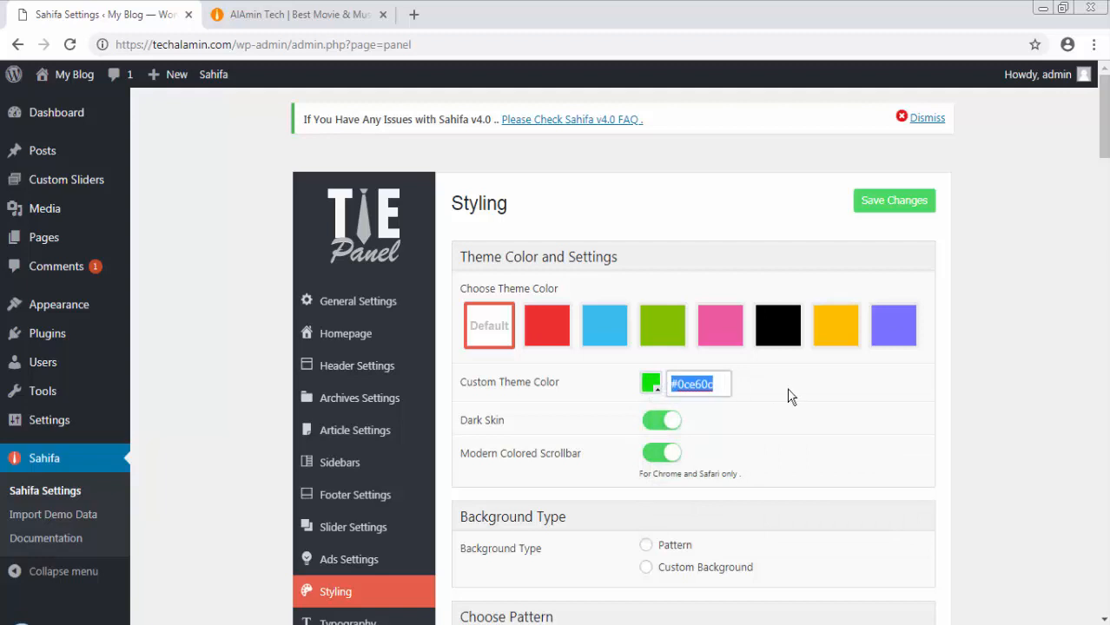
click(789, 396)
click(872, 208)
scroll(580, 187, down, 2)
Step: Reload the live site to check the green theme color
click(300, 15)
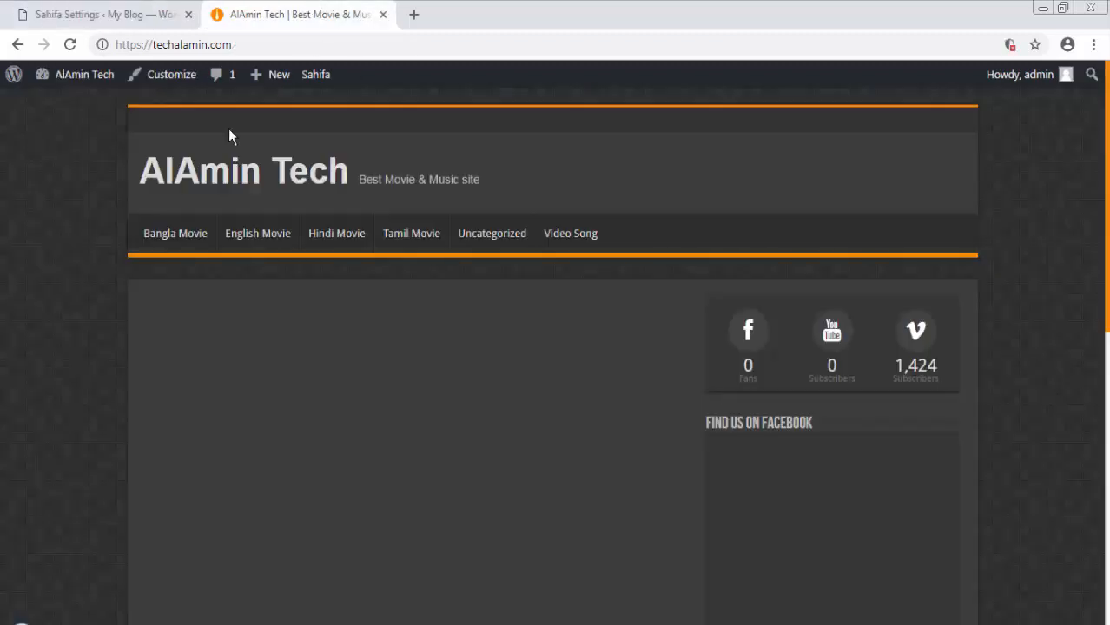
right_click(3, 221)
click(74, 272)
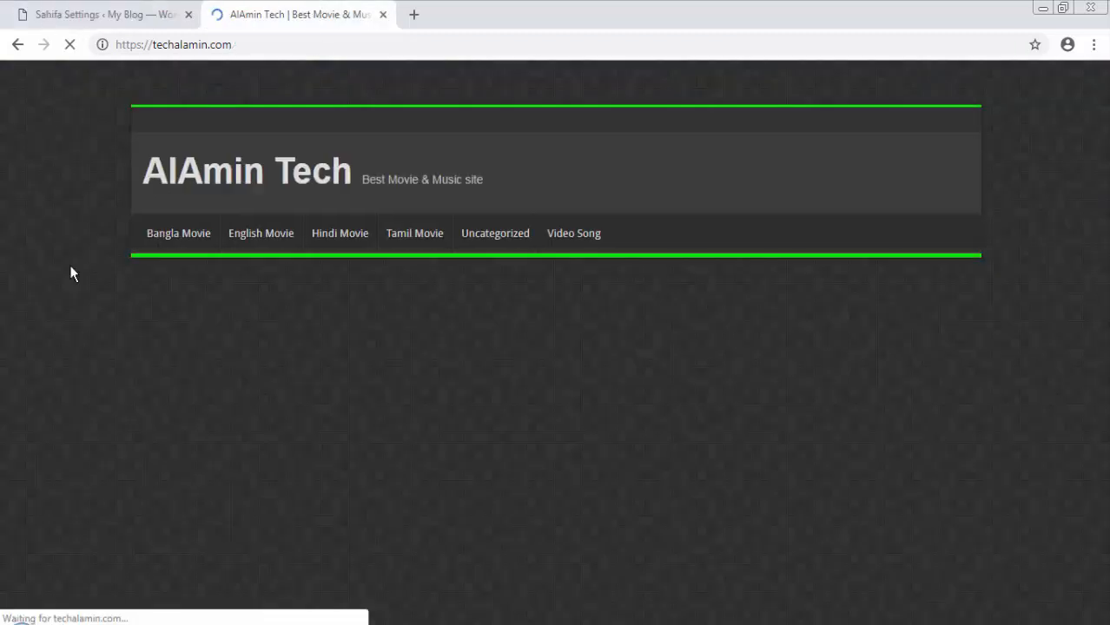
Step: Choose Custom Background as the Background Type in the theme's Styling settings and look over the styling options
click(14, 7)
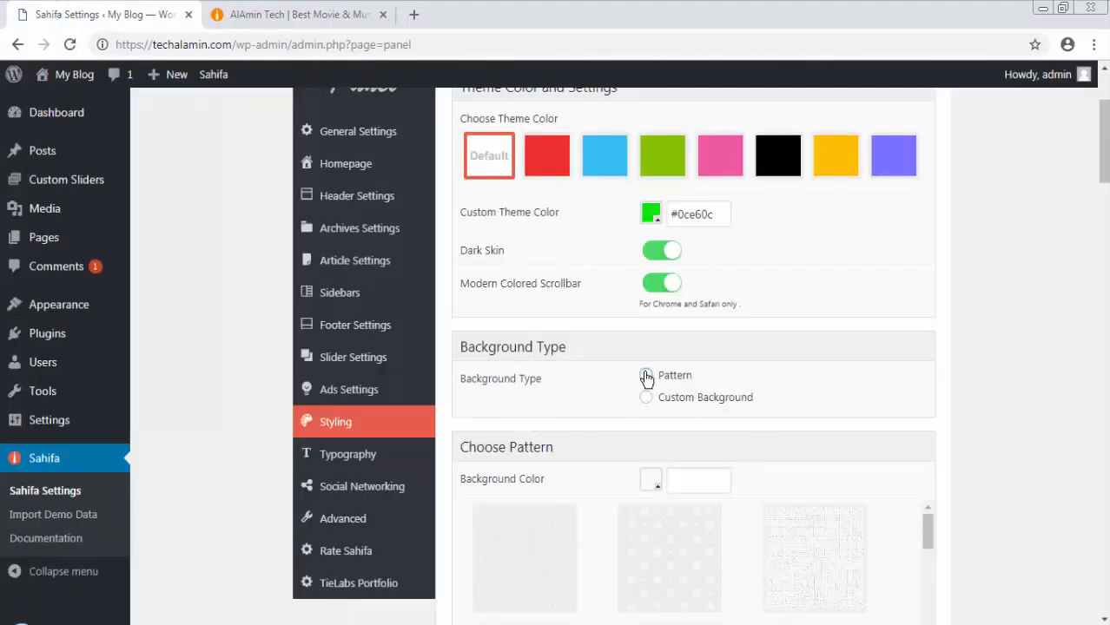
click(647, 398)
scroll(703, 208, down, 4)
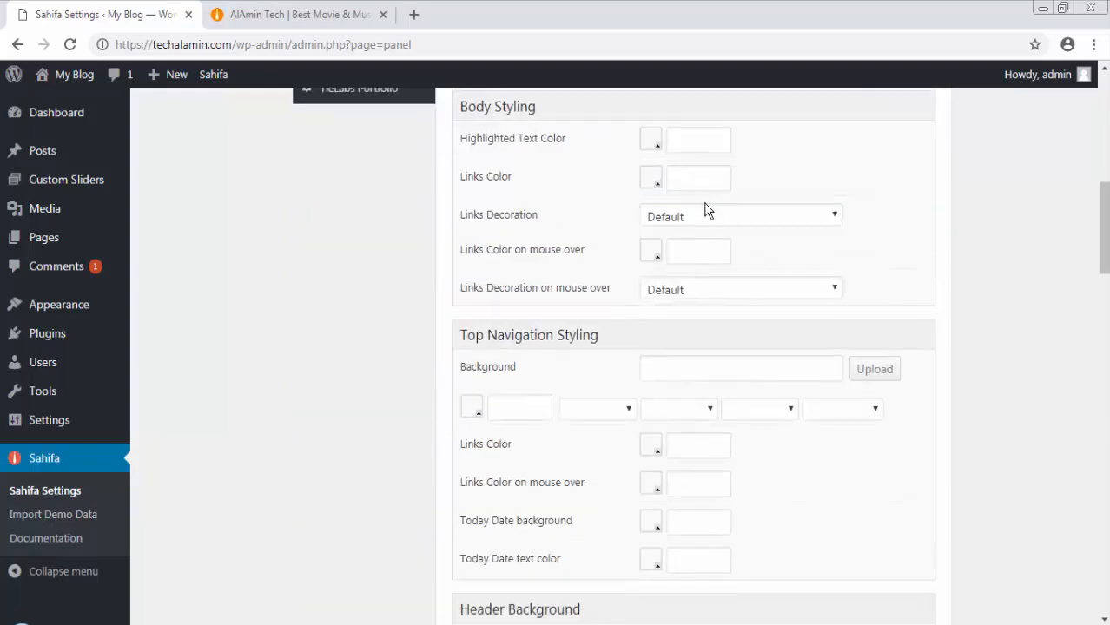
scroll(670, 226, up, 1)
scroll(670, 226, up, 4)
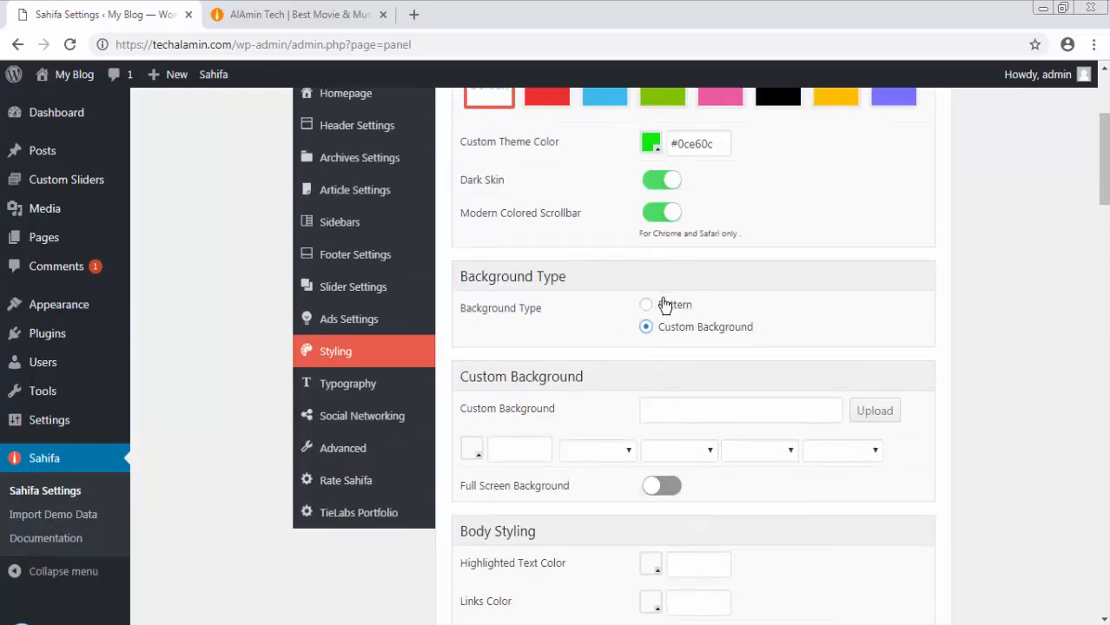
Step: Upload background-blur-clean-531880.jpg from the Desktop for the Custom Background in the theme's Styling settings
click(365, 14)
click(110, 14)
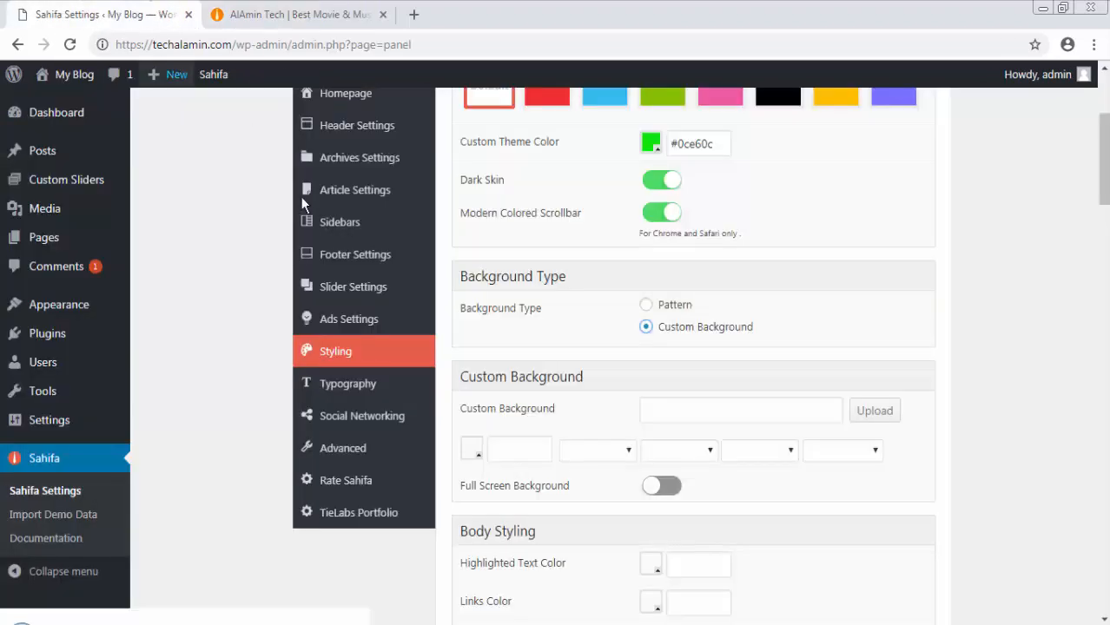
click(874, 411)
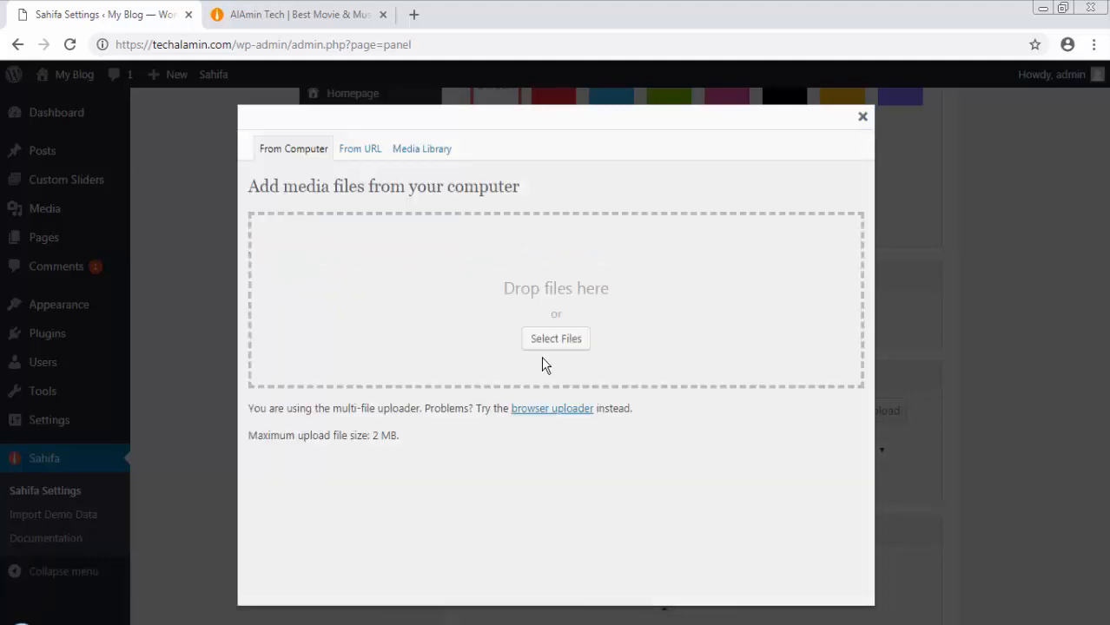
click(570, 342)
scroll(542, 256, down, 6)
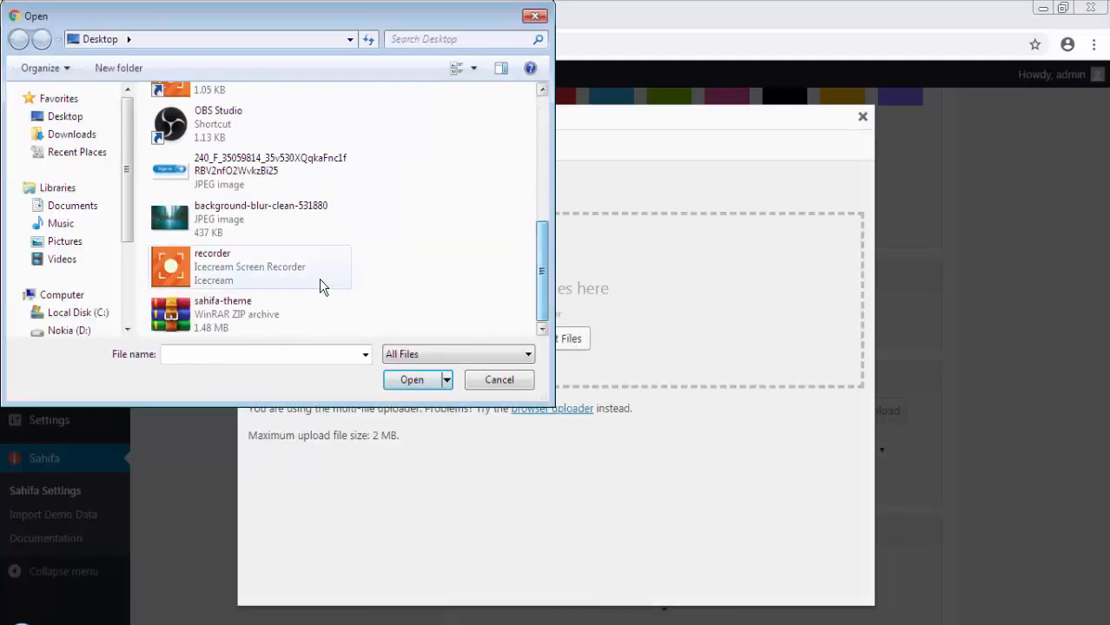
double_click(296, 221)
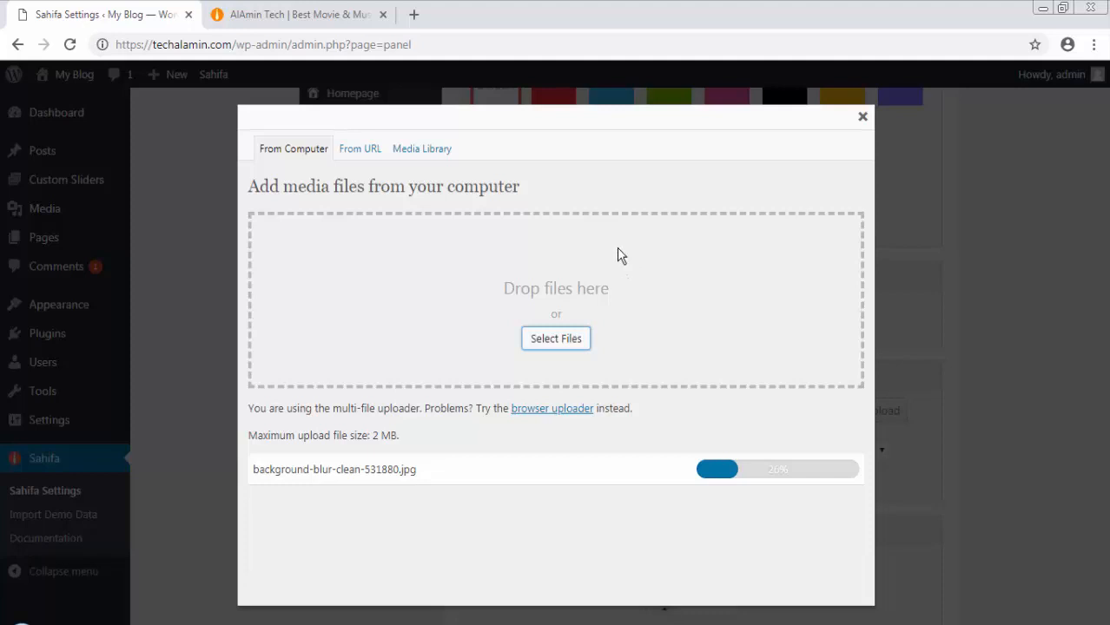
click(310, 14)
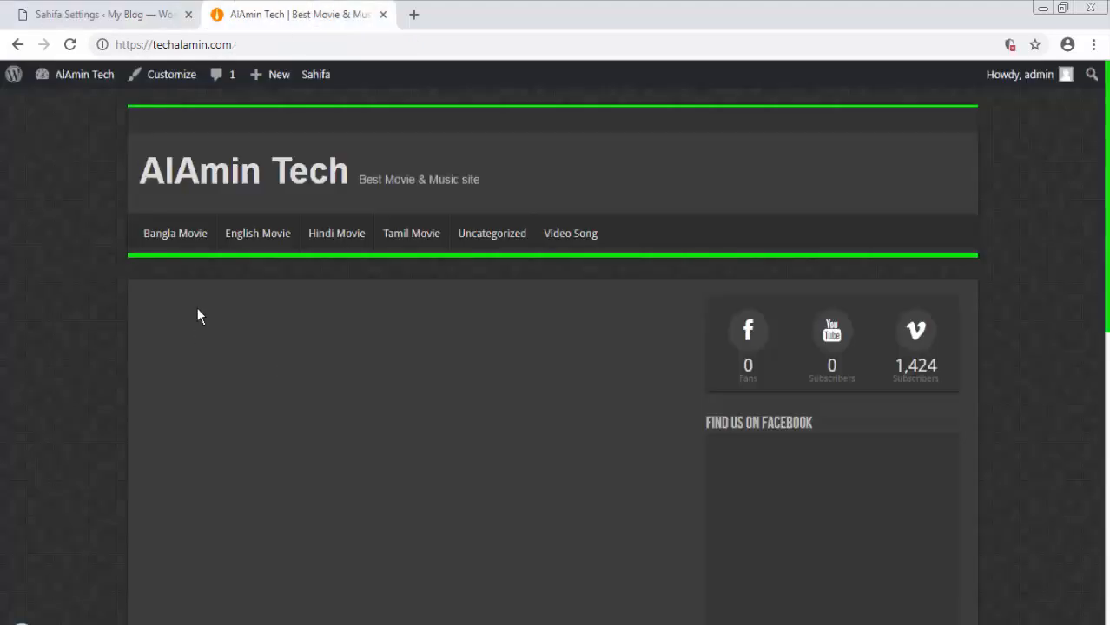
click(85, 17)
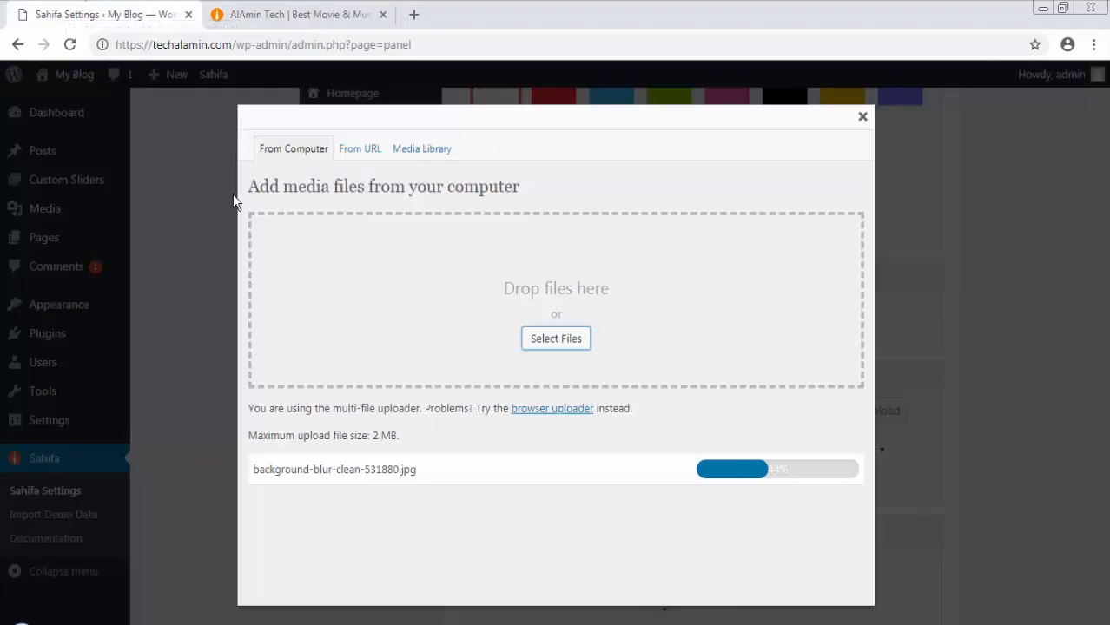
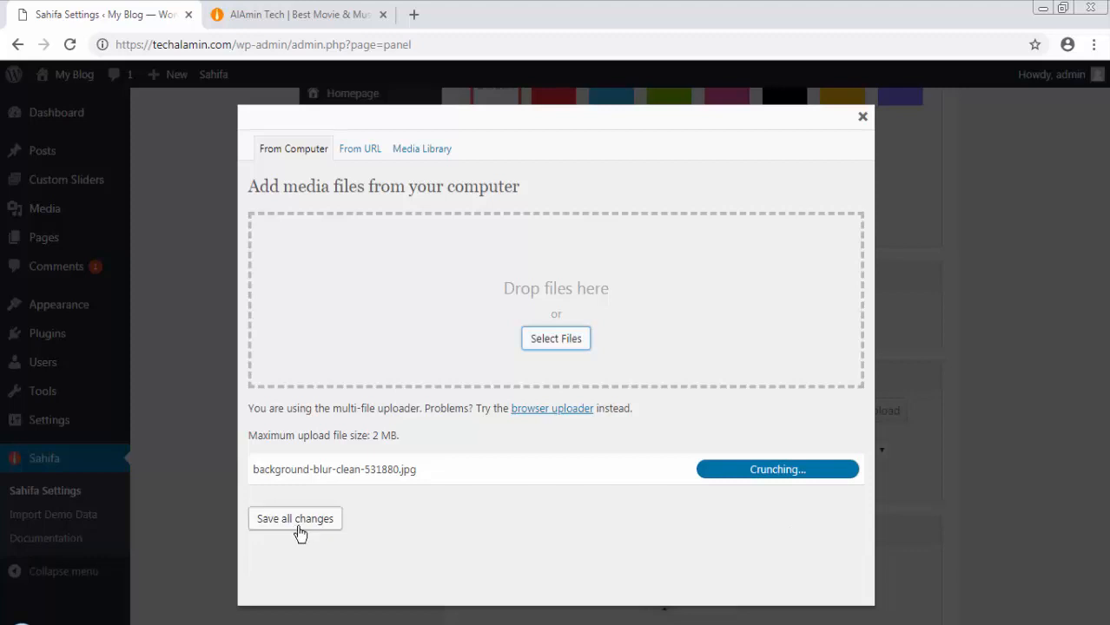
Step: Use the uploaded image at Full Size with no alignment as the Custom Background and save the Styling settings
scroll(700, 505, down, 5)
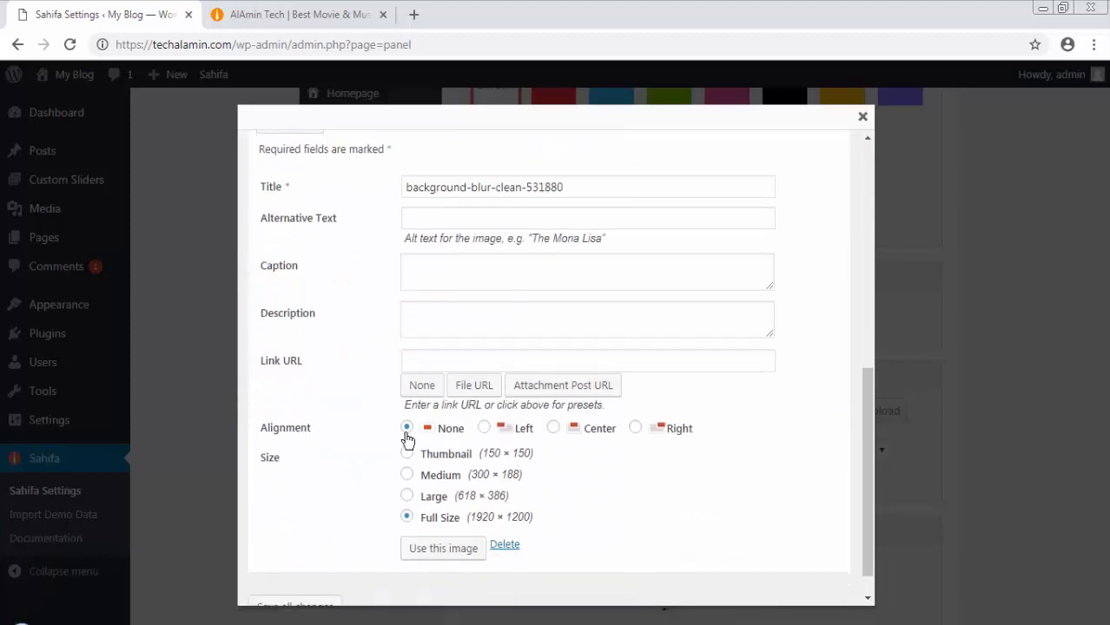
click(436, 549)
scroll(563, 467, up, 1)
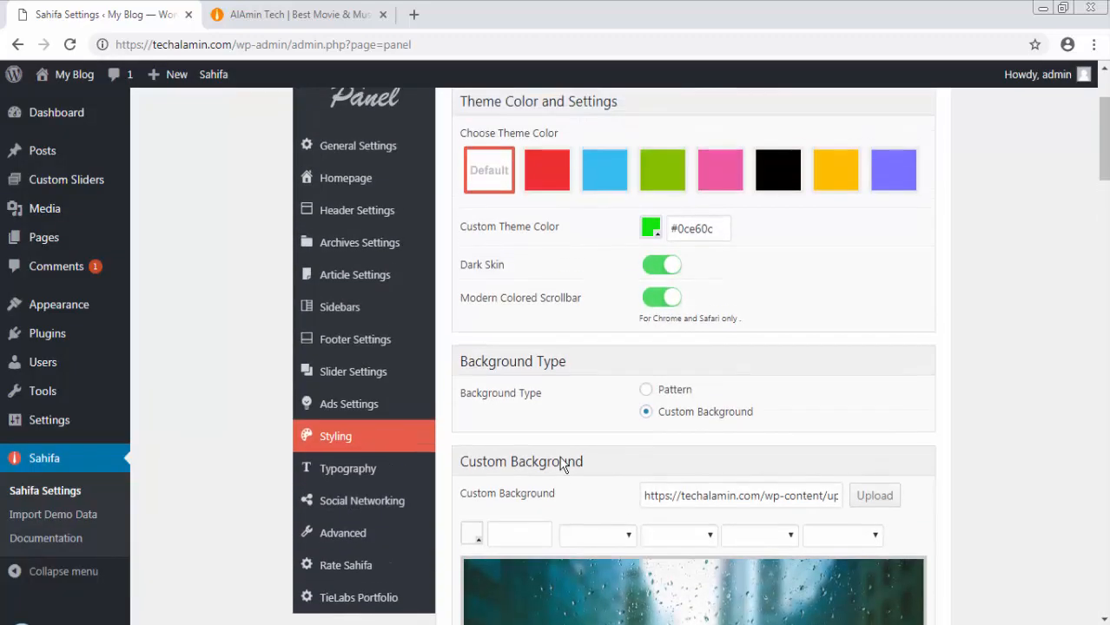
scroll(695, 348, up, 2)
click(867, 208)
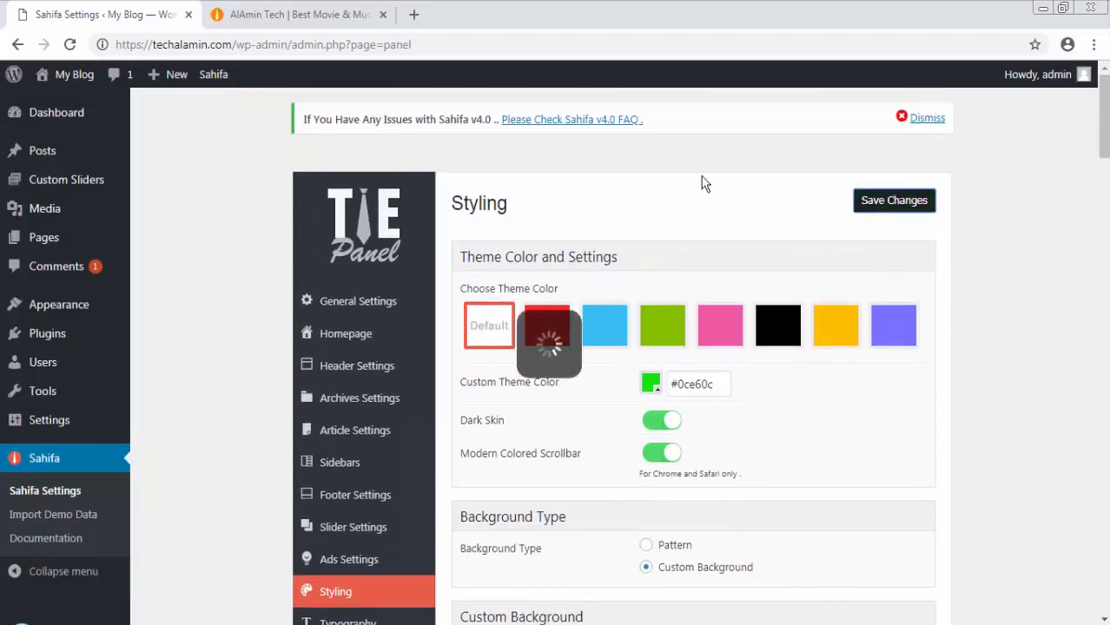
Step: Reload the live site, return to the theme's Styling settings and save them again
click(227, 15)
key(F5)
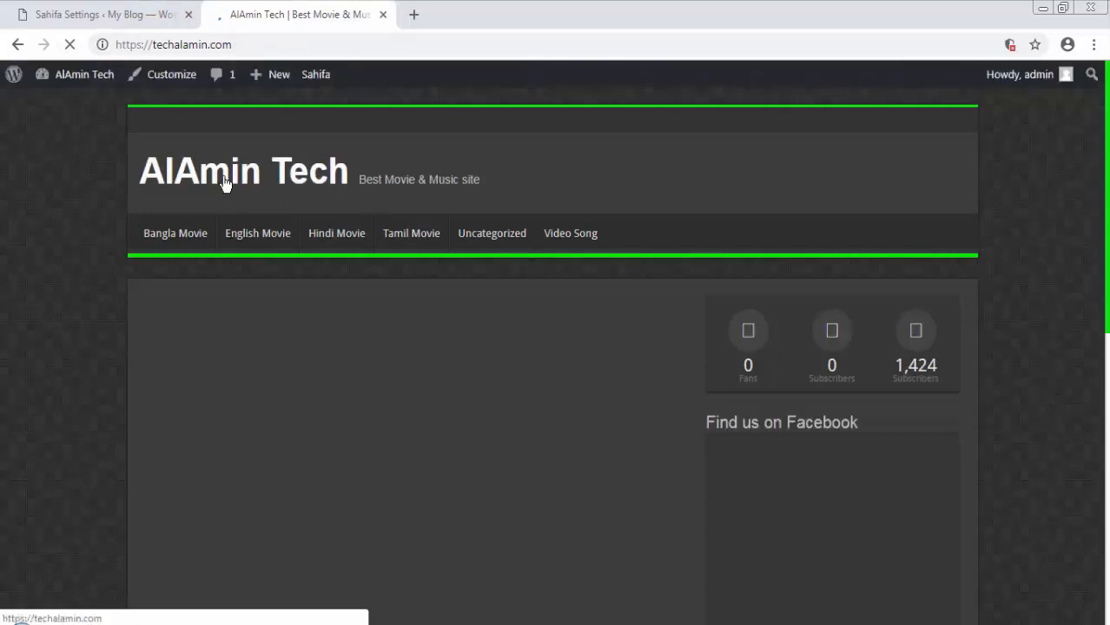
click(154, 15)
click(897, 208)
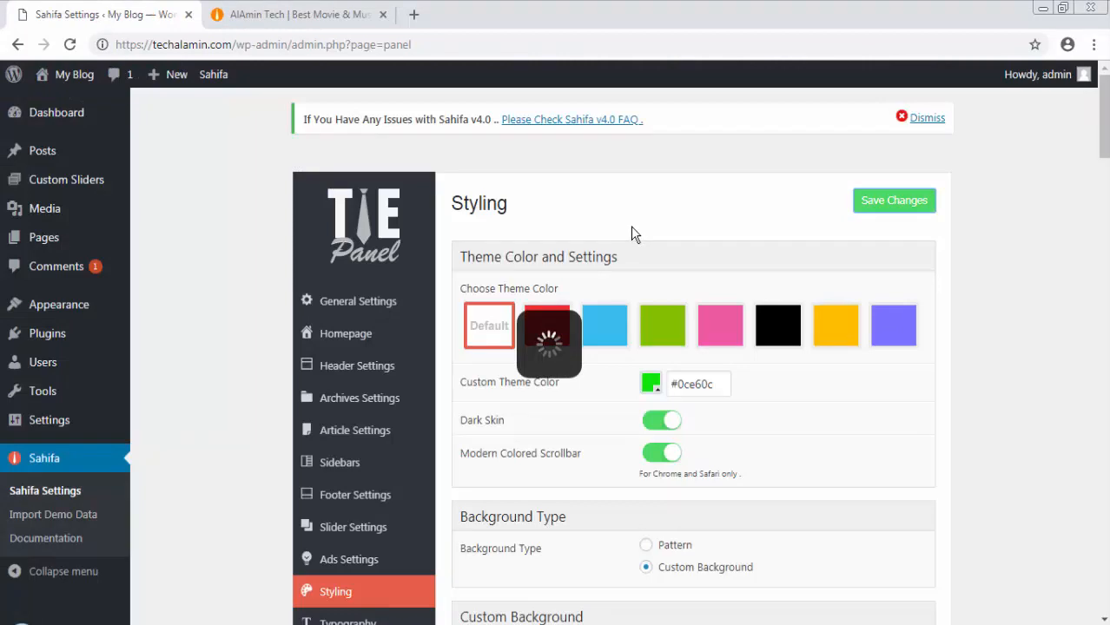
Step: Reload the live site and check the custom background image from the header down to the footer
click(323, 14)
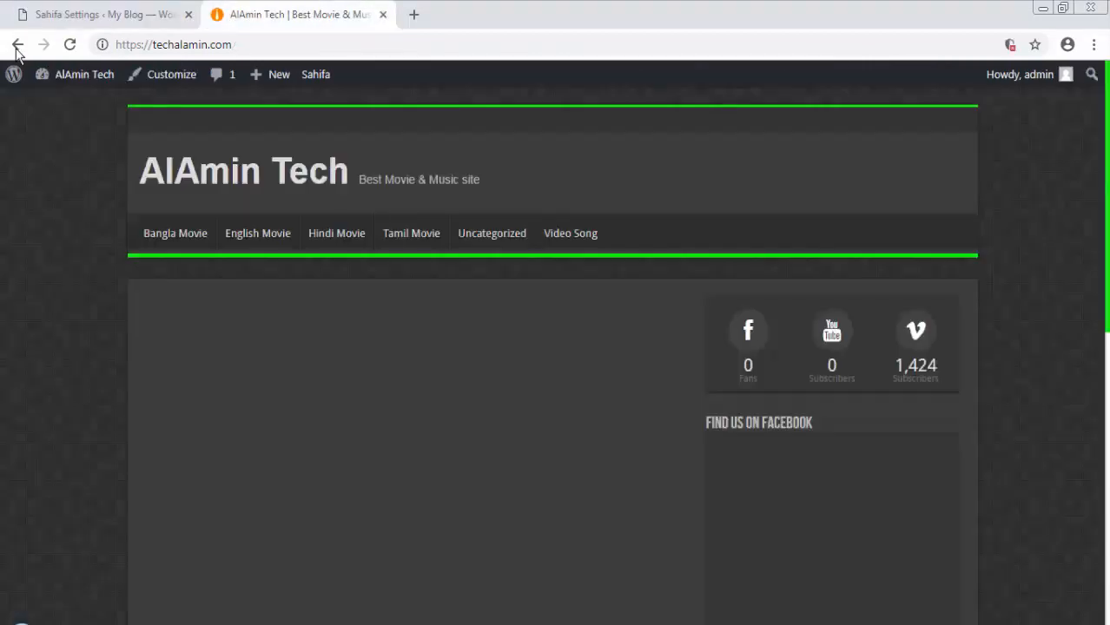
click(70, 44)
scroll(567, 393, down, 10)
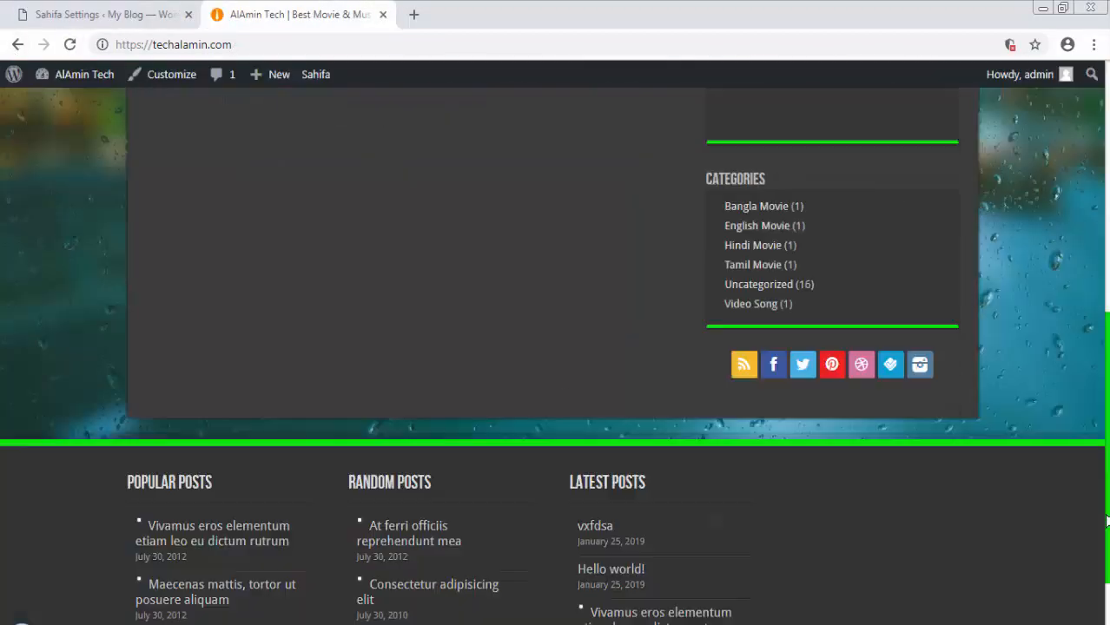
scroll(751, 385, up, 10)
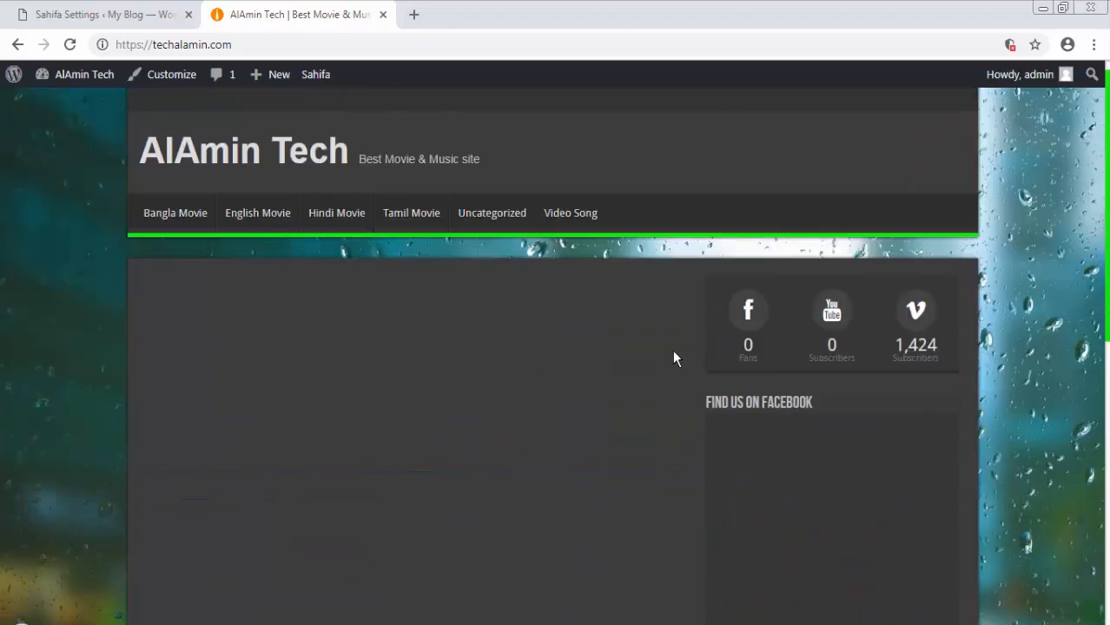
Step: Open the theme's Typography settings and look over the character sets and font options
click(153, 23)
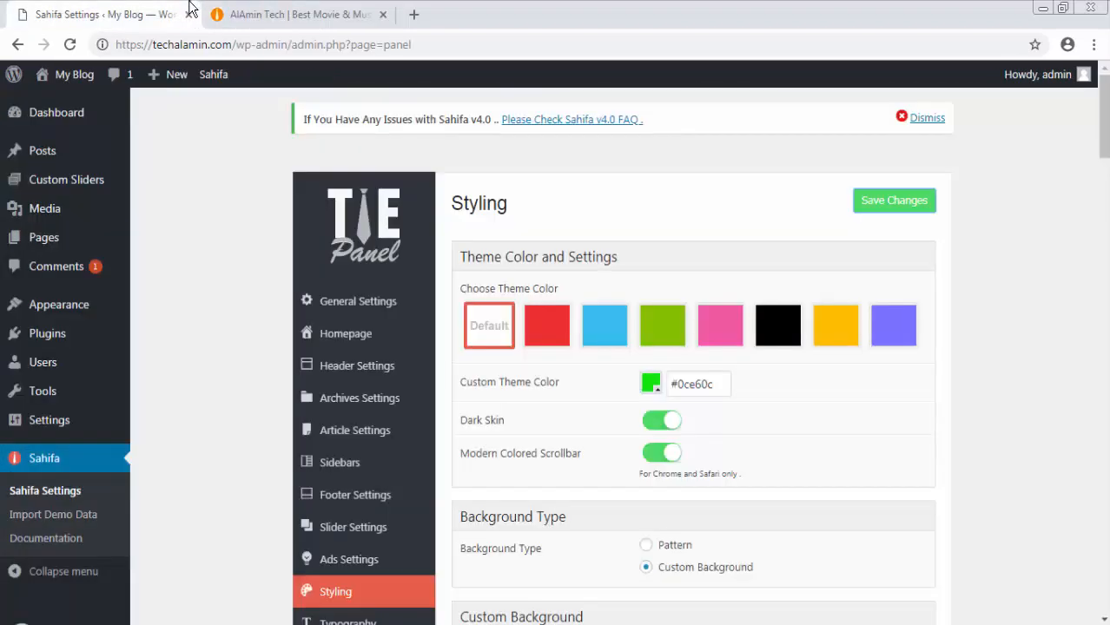
scroll(383, 373, down, 2)
click(420, 469)
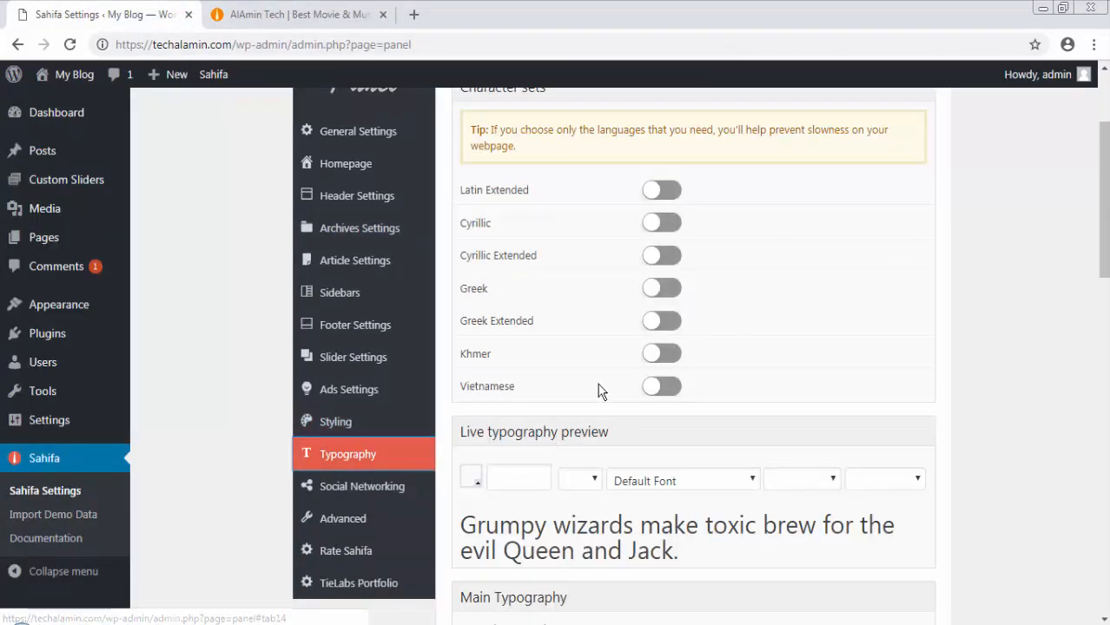
scroll(599, 390, down, 3)
scroll(389, 347, up, 1)
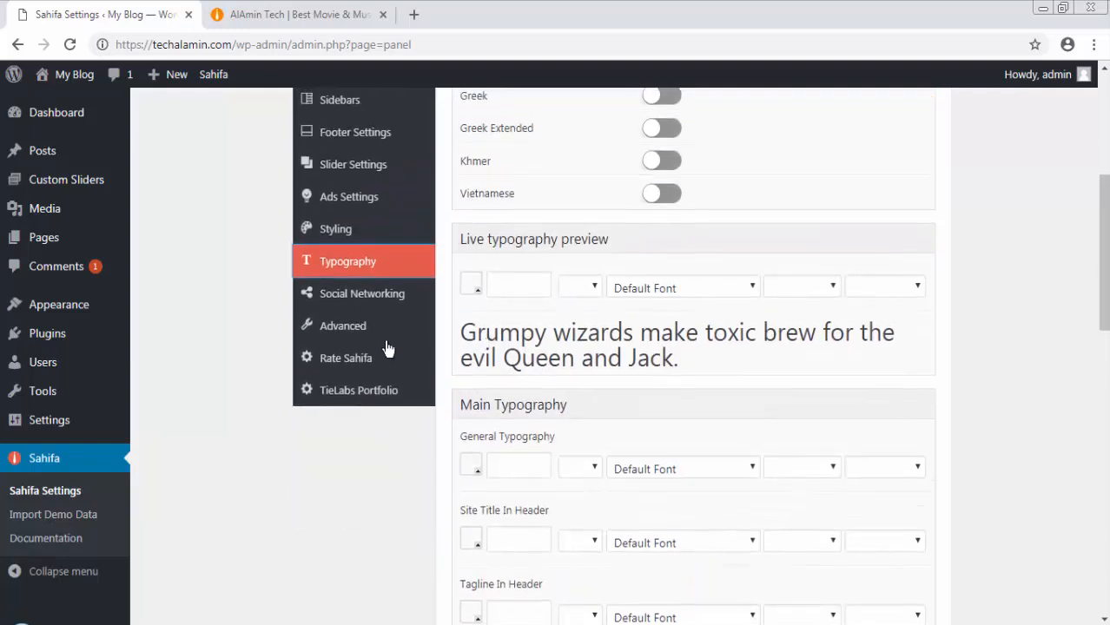
Step: Look over the profile URL fields in the theme's Social Networking settings, closing the ThemeForest page
click(362, 290)
scroll(686, 313, up, 3)
scroll(776, 468, down, 3)
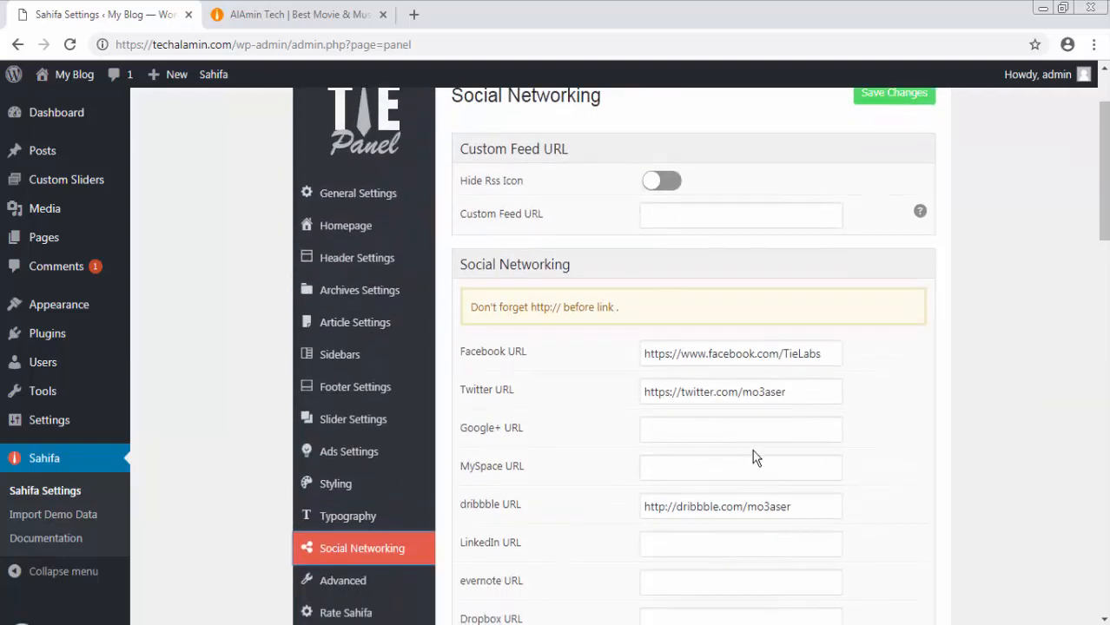
click(362, 525)
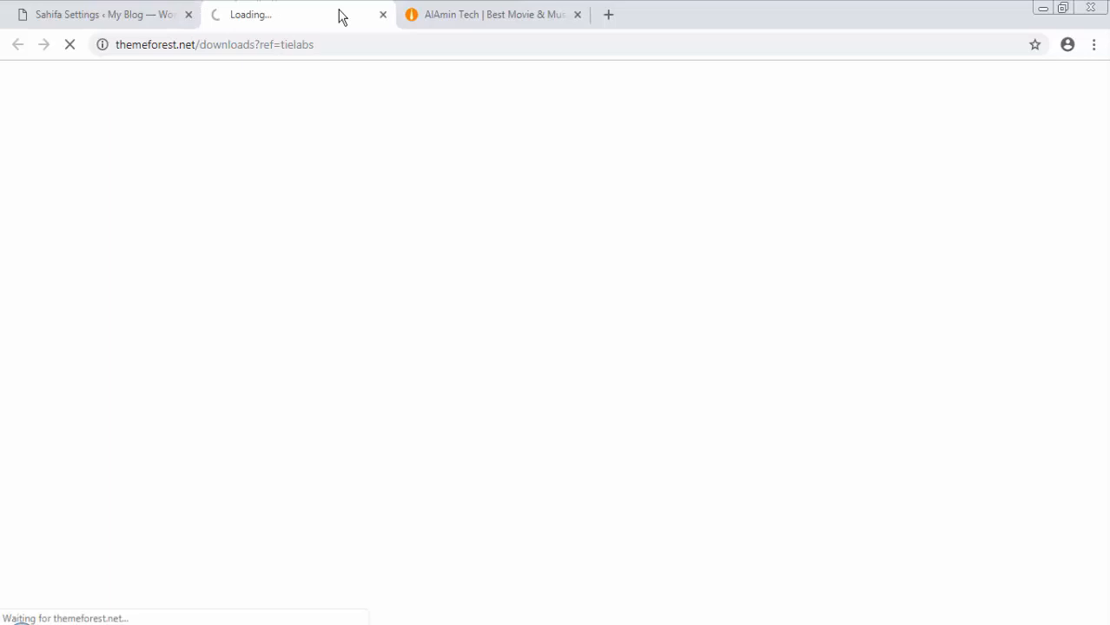
click(384, 15)
click(812, 435)
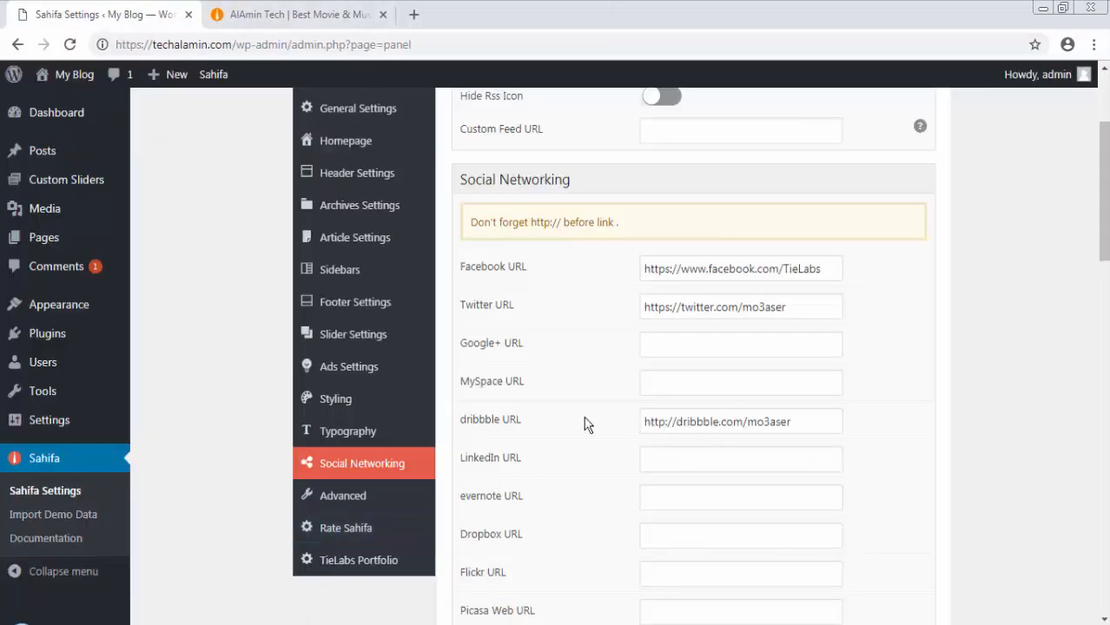
Step: Check the social icons below the Categories widget on the live site, then return to the theme settings
click(329, 8)
scroll(846, 532, down, 5)
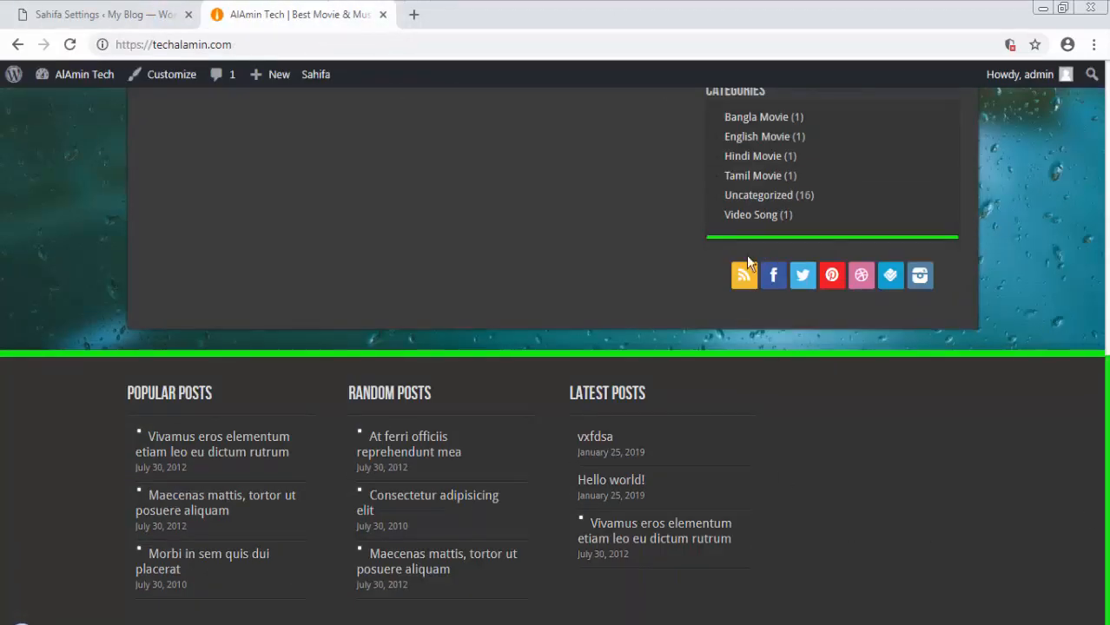
click(152, 13)
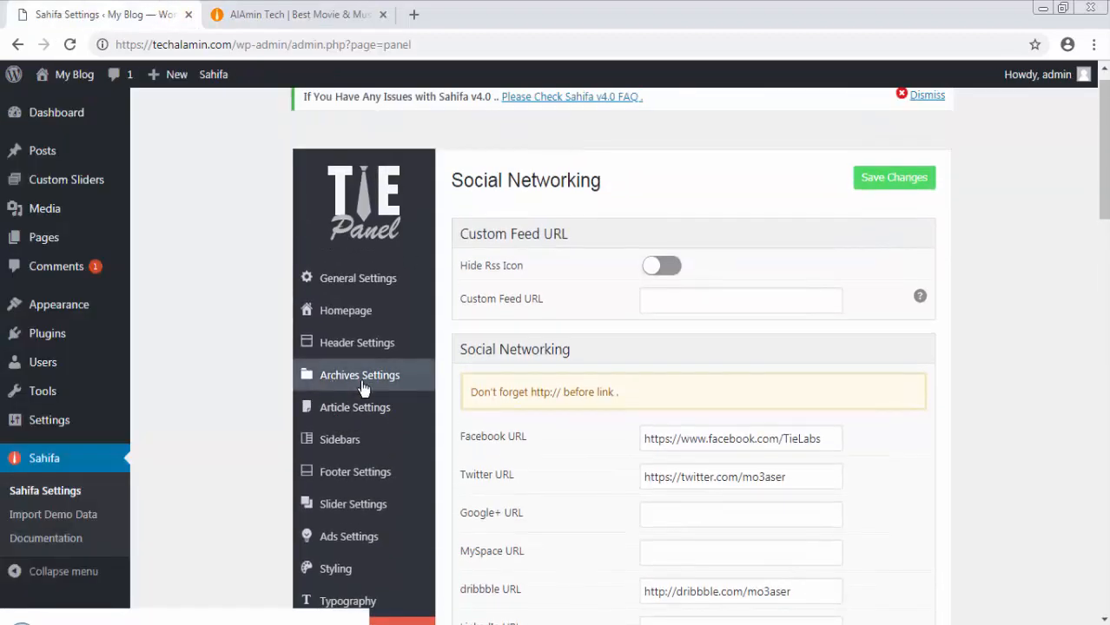
Step: Turn on Categories Meta in the News Boxes Settings of the Homepage section and save the changes
click(345, 310)
mouse_move(1104, 252)
mouse_down()
mouse_move(1102, 473)
mouse_move(1104, 245)
mouse_up()
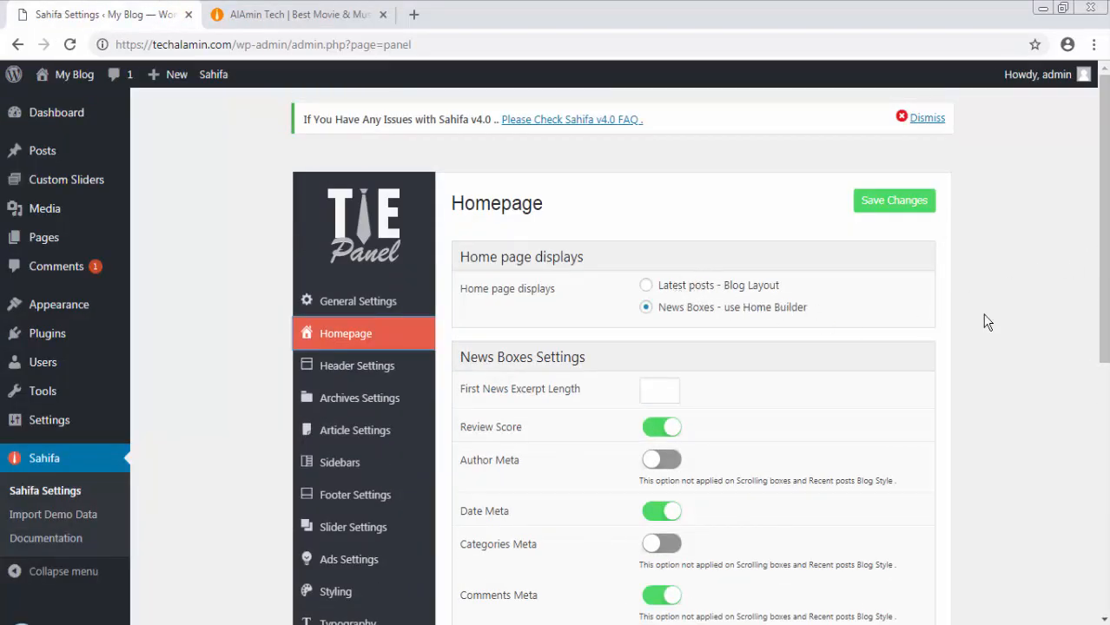
drag(1104, 241, 1104, 382)
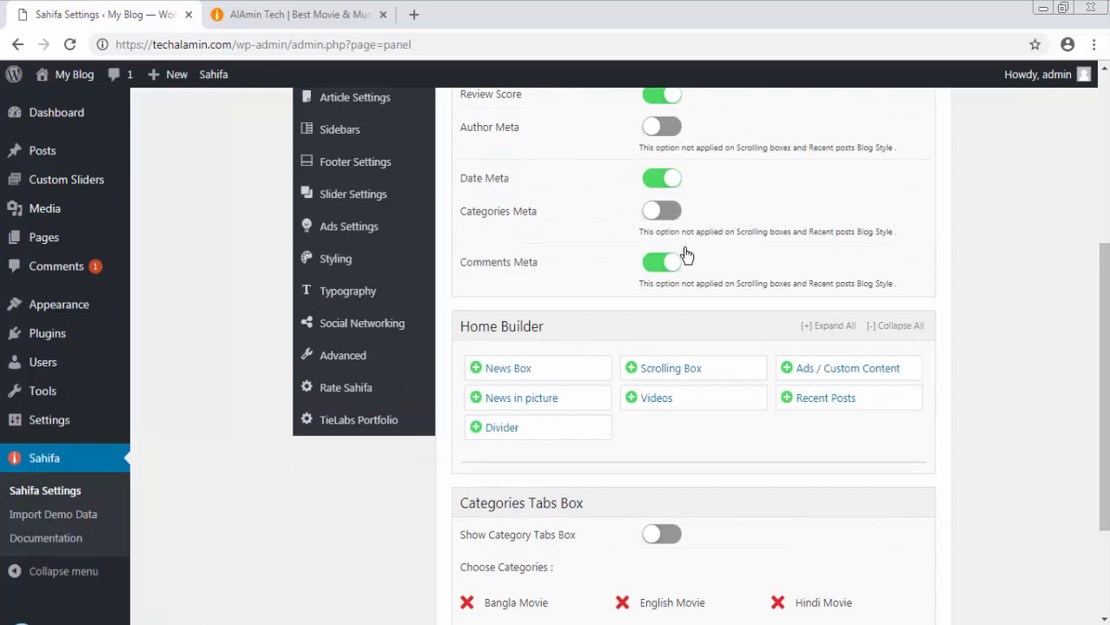
click(670, 217)
drag(1104, 335, 1095, 304)
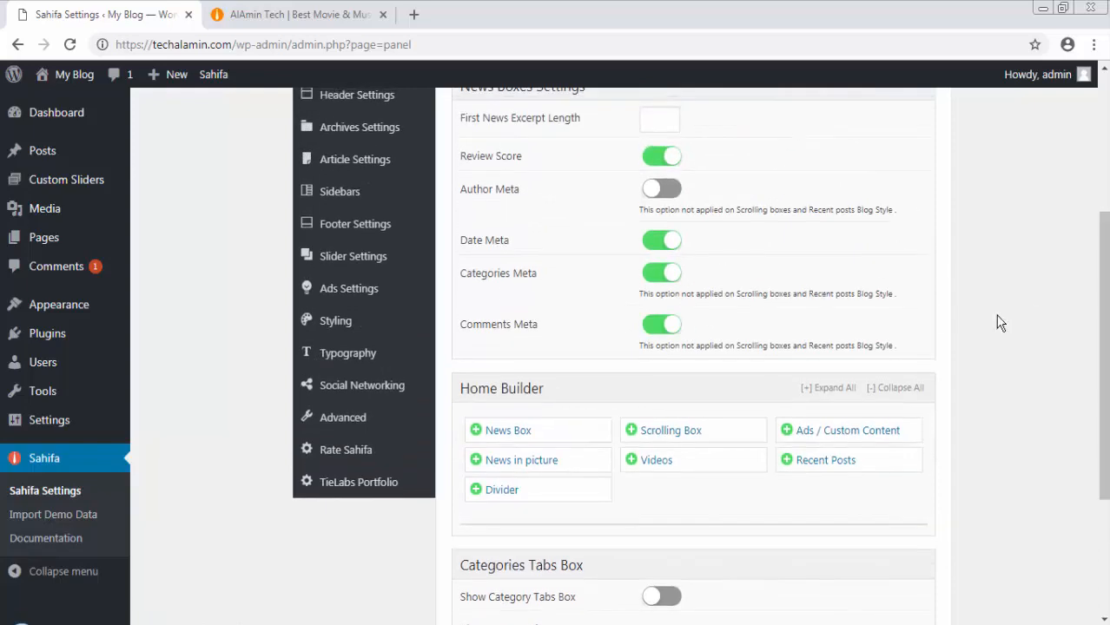
scroll(1096, 304, down, 3)
click(885, 533)
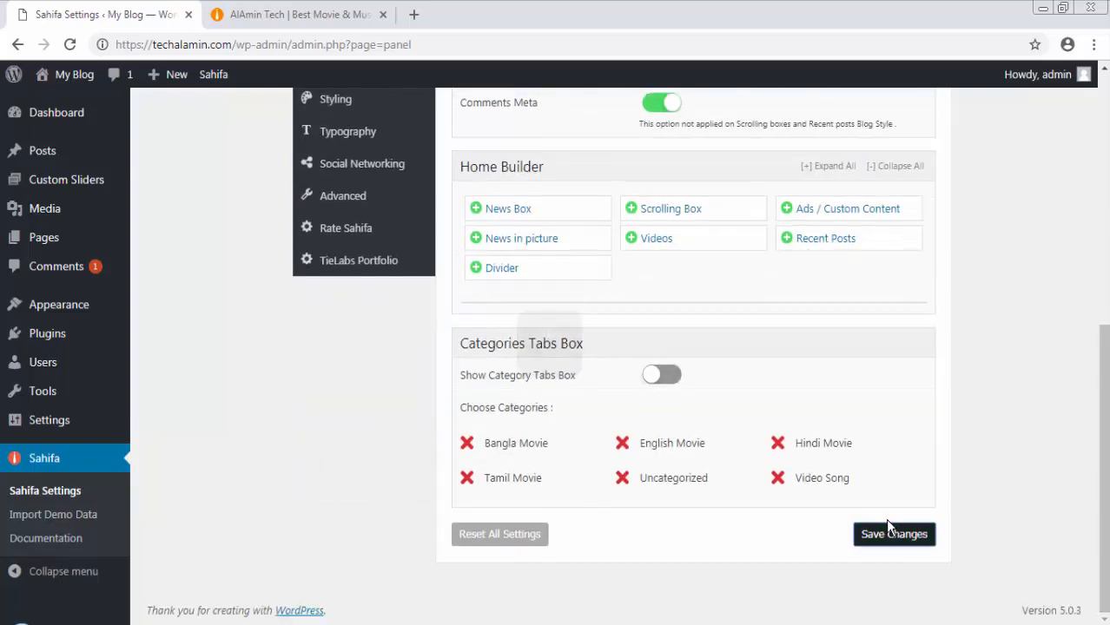
Step: Set the time format for blog posts to Disable all in the theme's General Settings and save the changes
scroll(834, 530, up, 5)
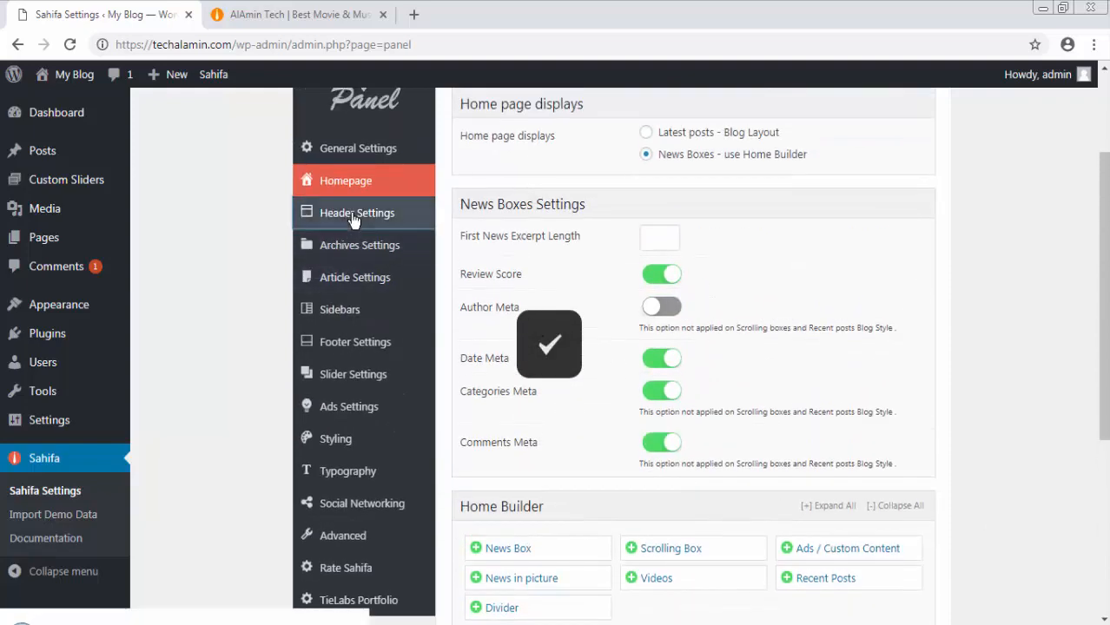
click(360, 214)
click(373, 154)
drag(1100, 334, 1100, 424)
click(644, 396)
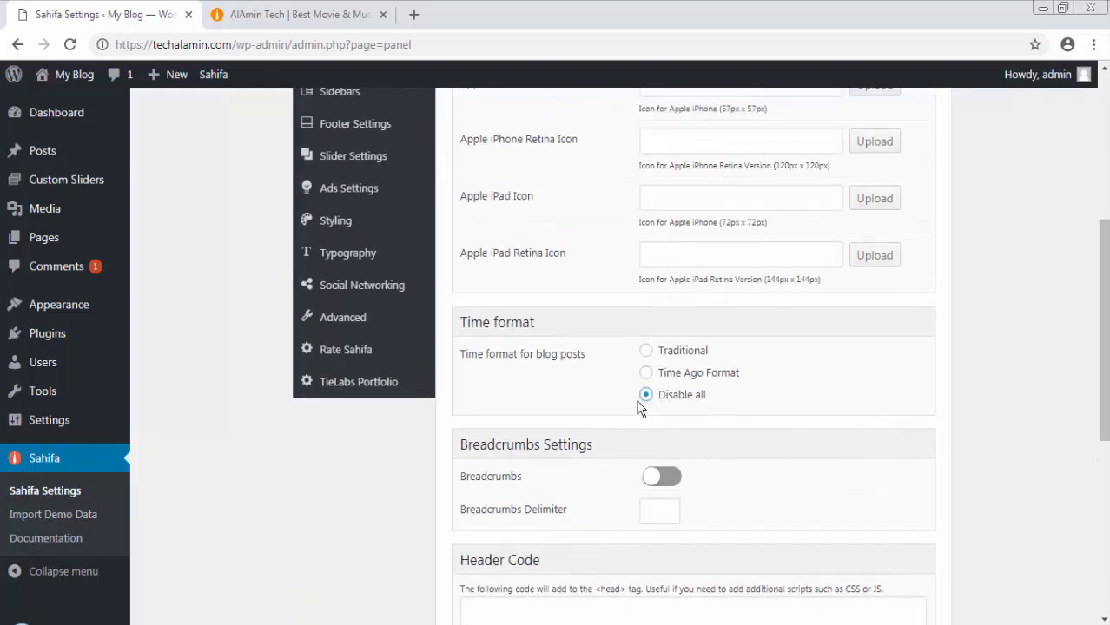
drag(1103, 330, 1102, 190)
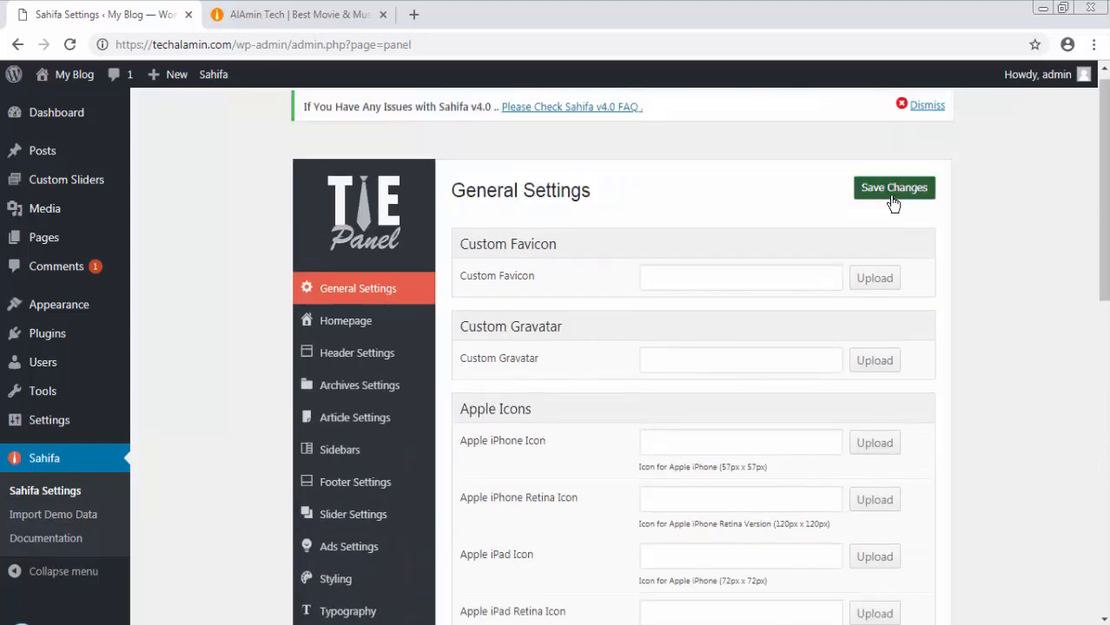
click(892, 203)
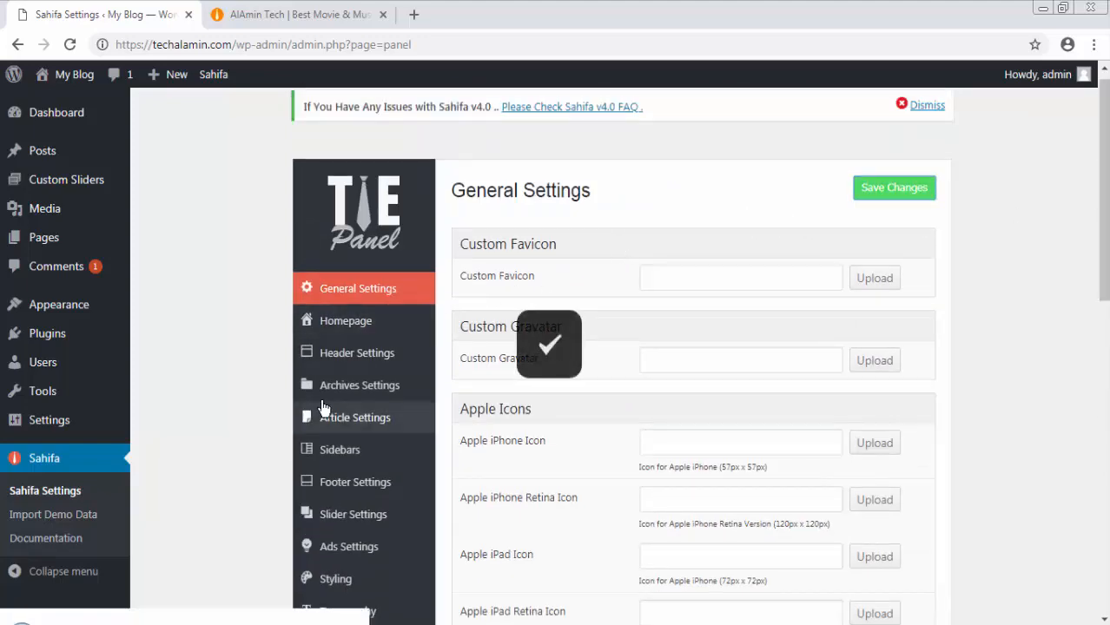
Step: Reload the live site and examine the post lists in the footer and the header for the saved changes
click(291, 14)
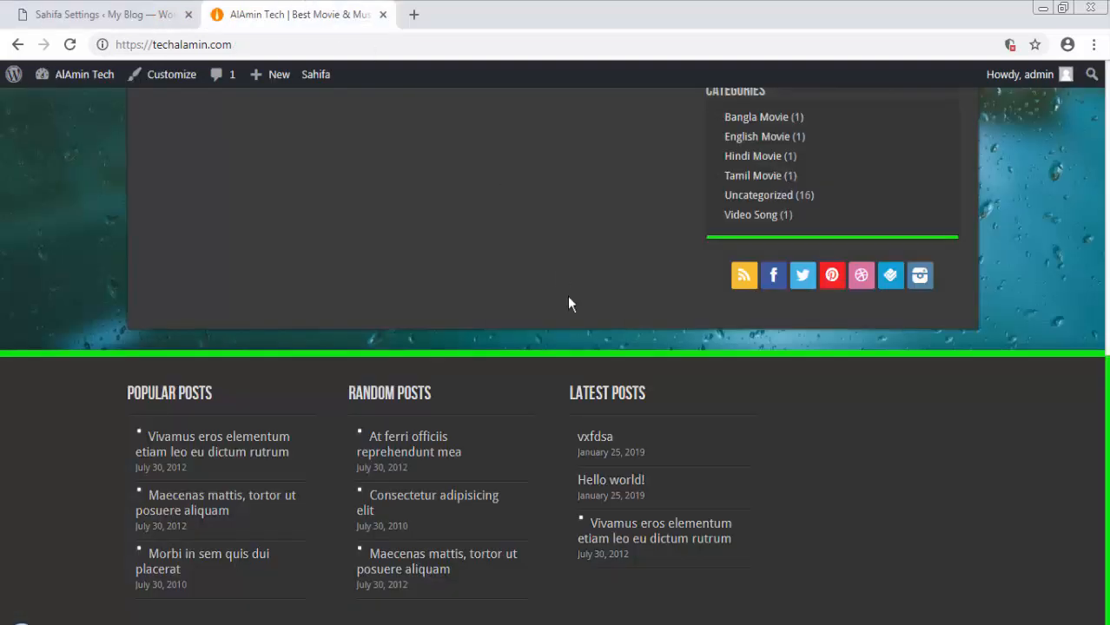
scroll(658, 376, up, 4)
right_click(5, 271)
click(72, 312)
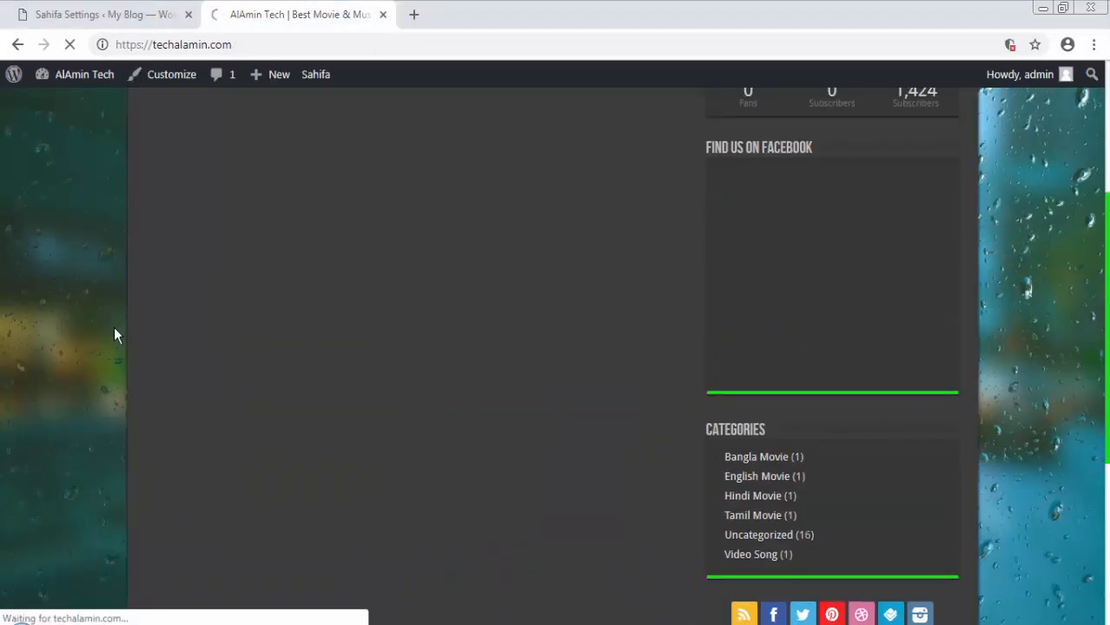
scroll(834, 349, down, 6)
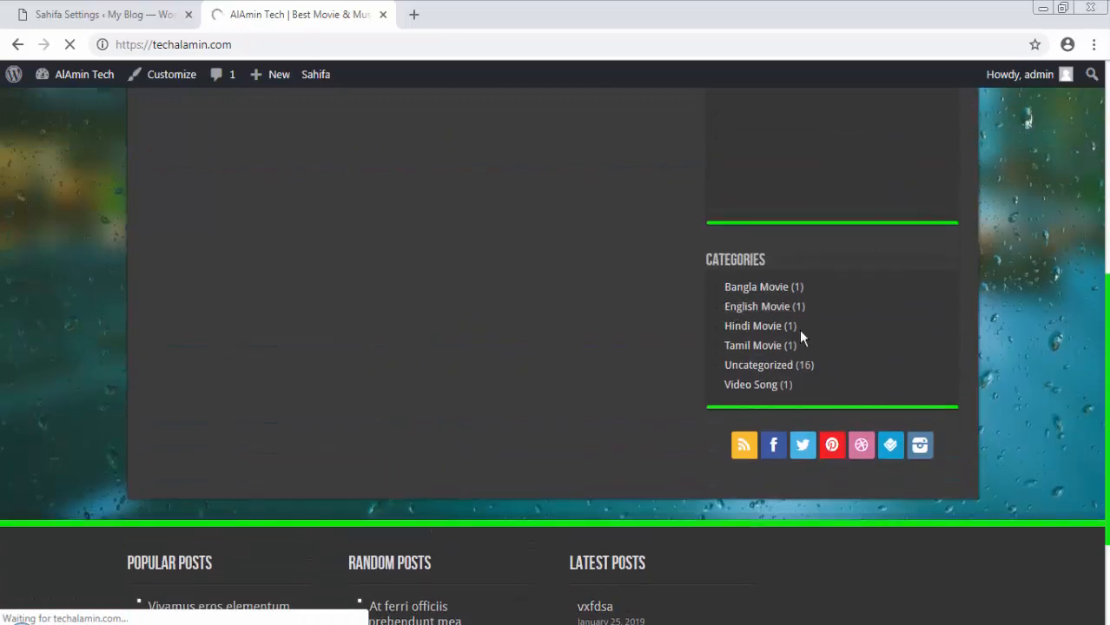
scroll(736, 356, down, 2)
scroll(764, 362, up, 3)
scroll(757, 352, down, 3)
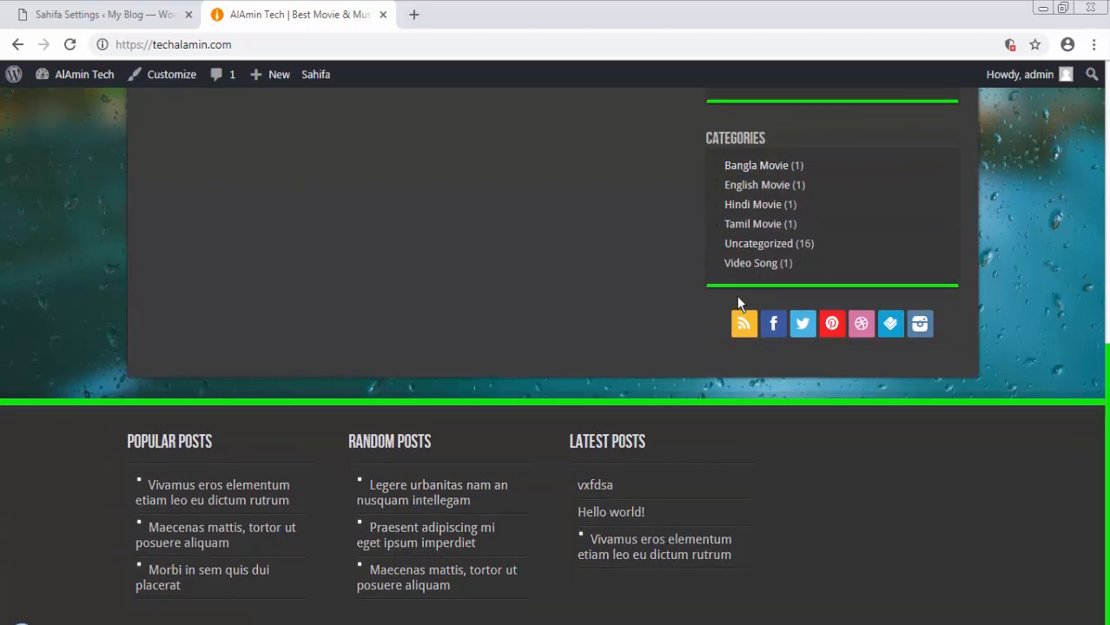
scroll(951, 347, up, 8)
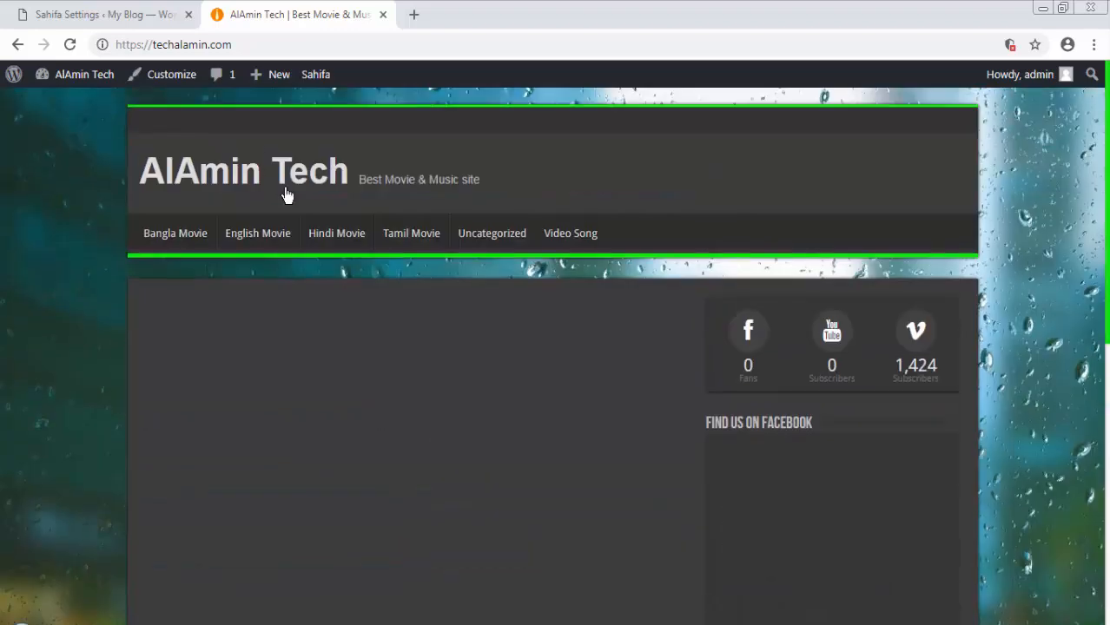
Step: Look at the Comments list in the WordPress admin and start adding a new post
click(92, 15)
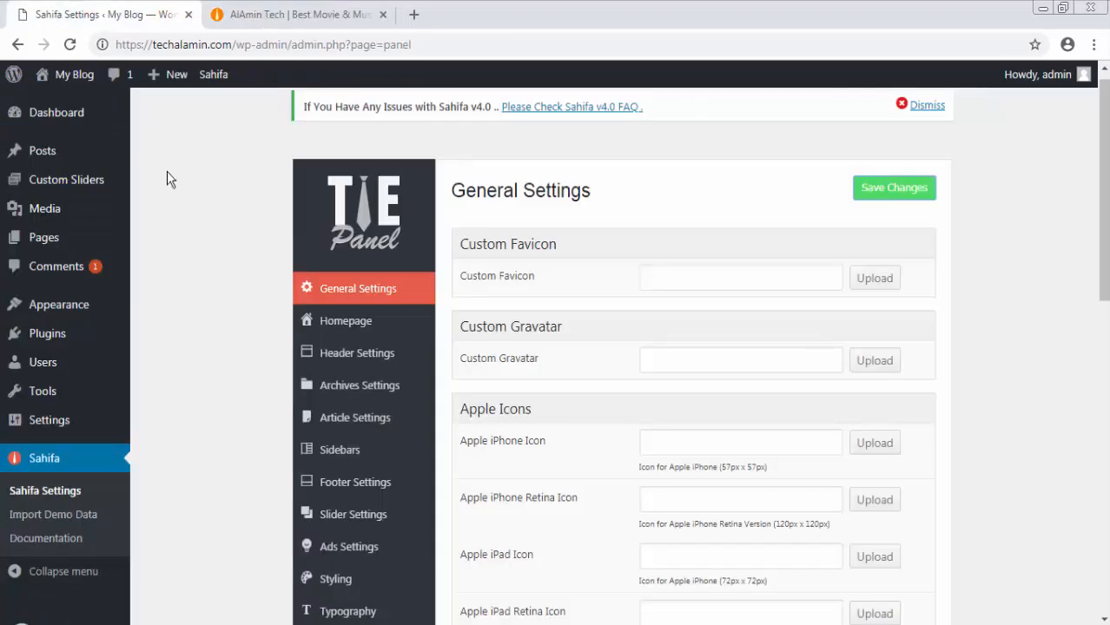
click(72, 271)
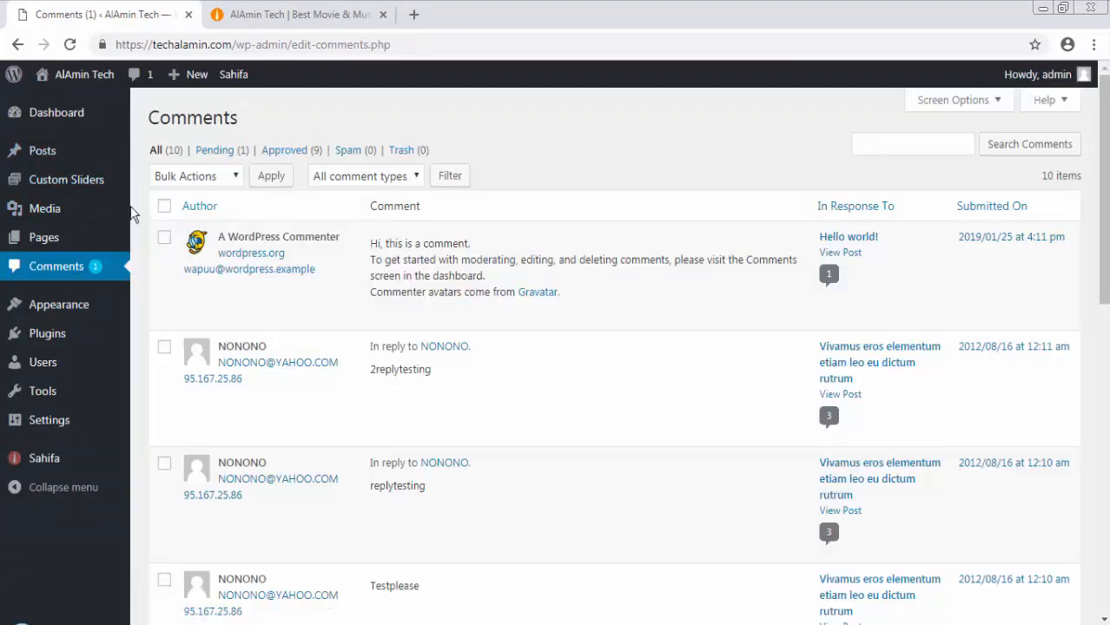
mouse_move(52, 151)
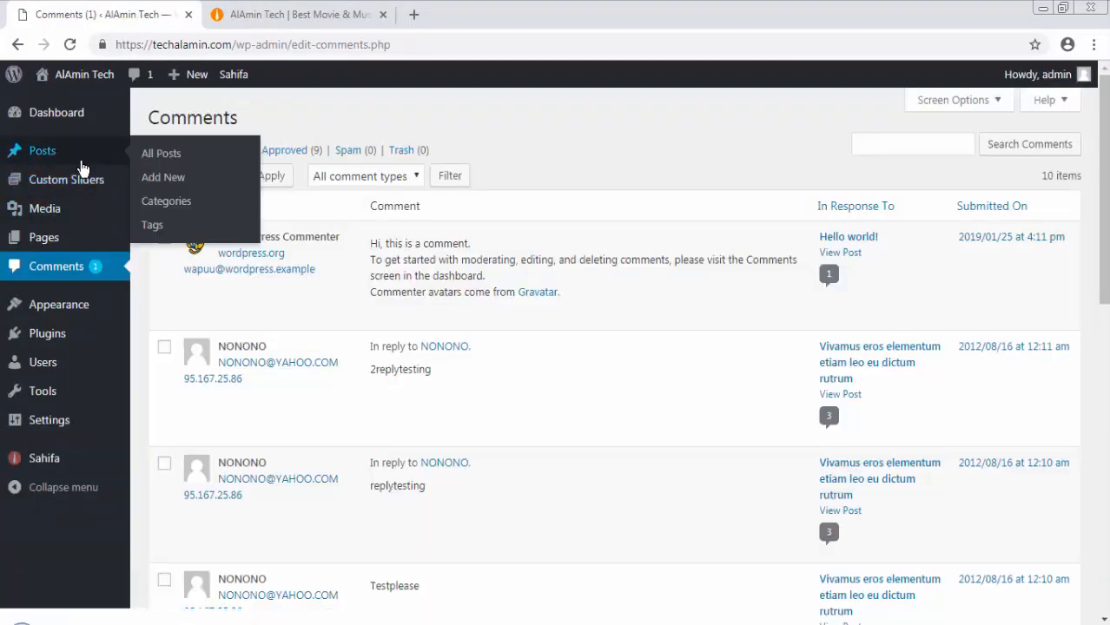
click(163, 180)
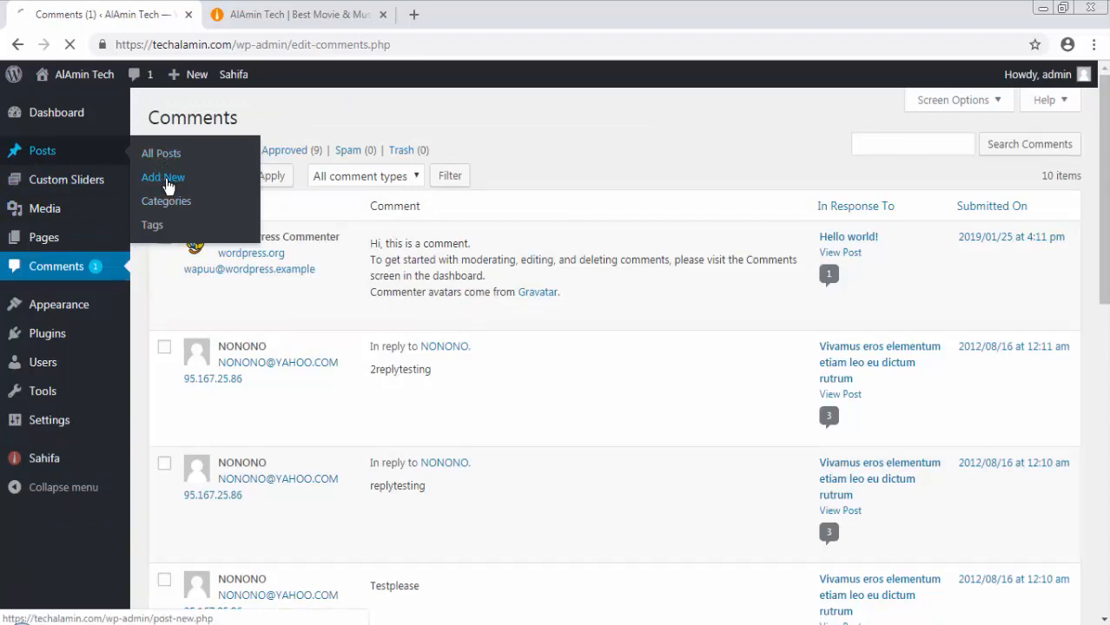